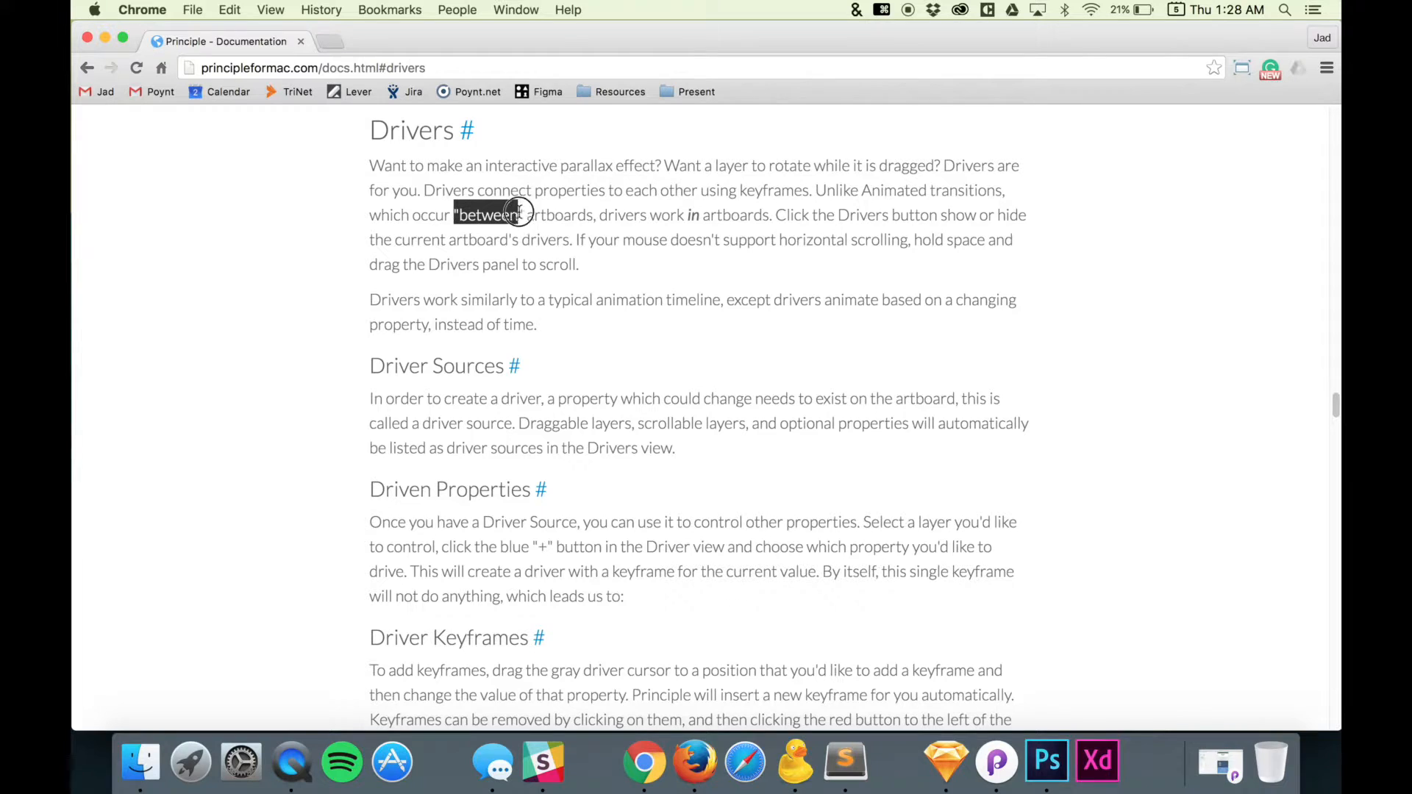
Switch to the desktop, play the Back to Top.mov recording in a quick preview, and close the preview
key("ctrl+Right")
left_click(768, 215)
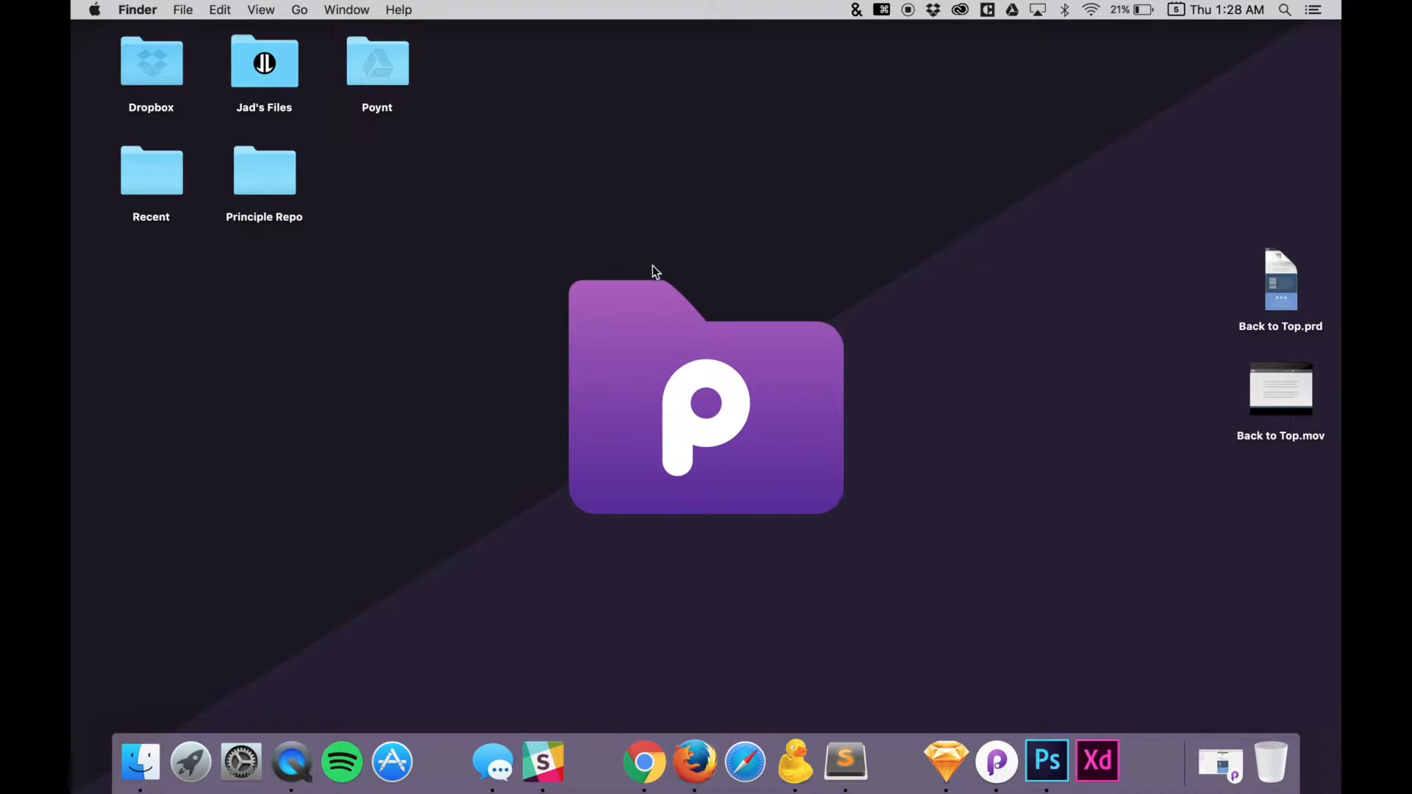
left_click_drag(559, 269, 737, 422)
left_click(1269, 434)
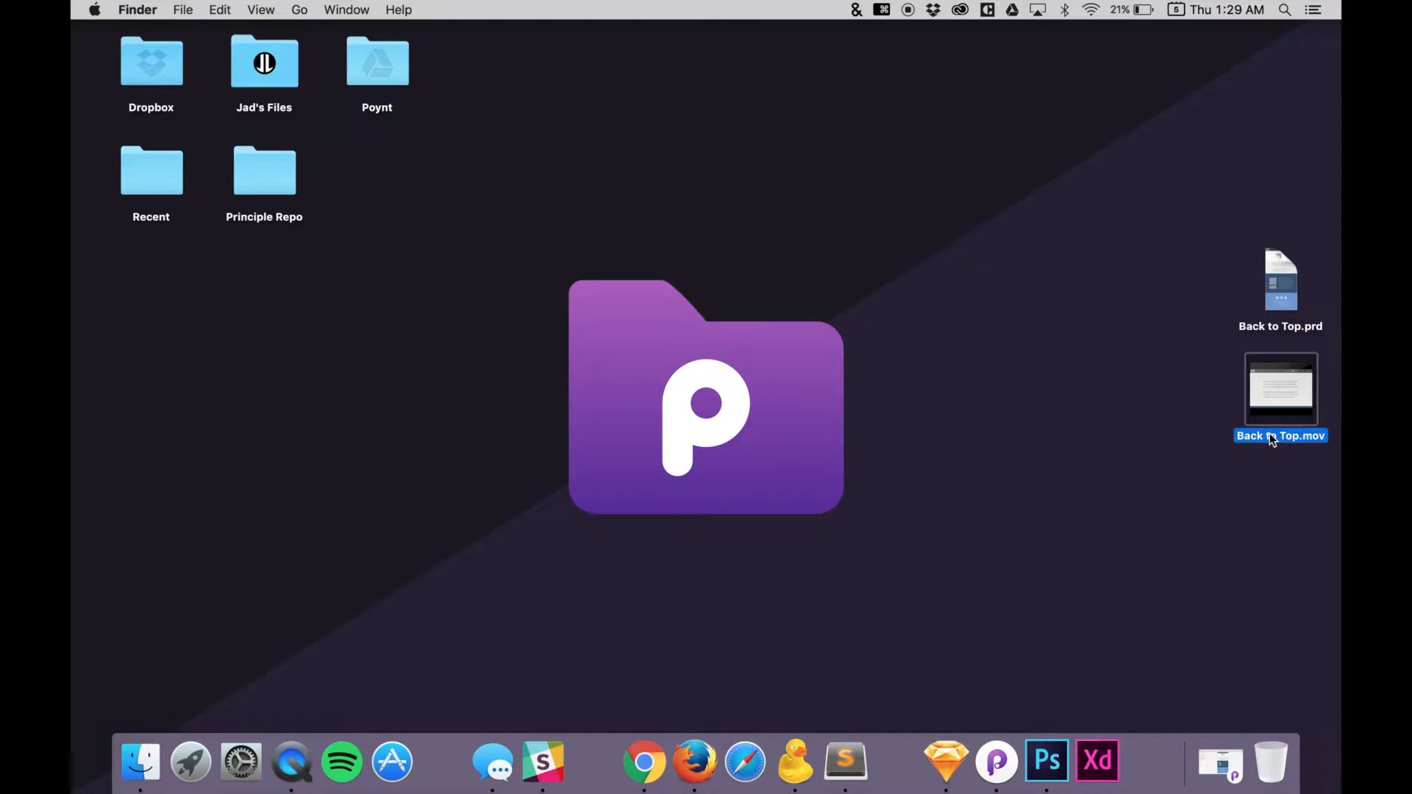
key("space")
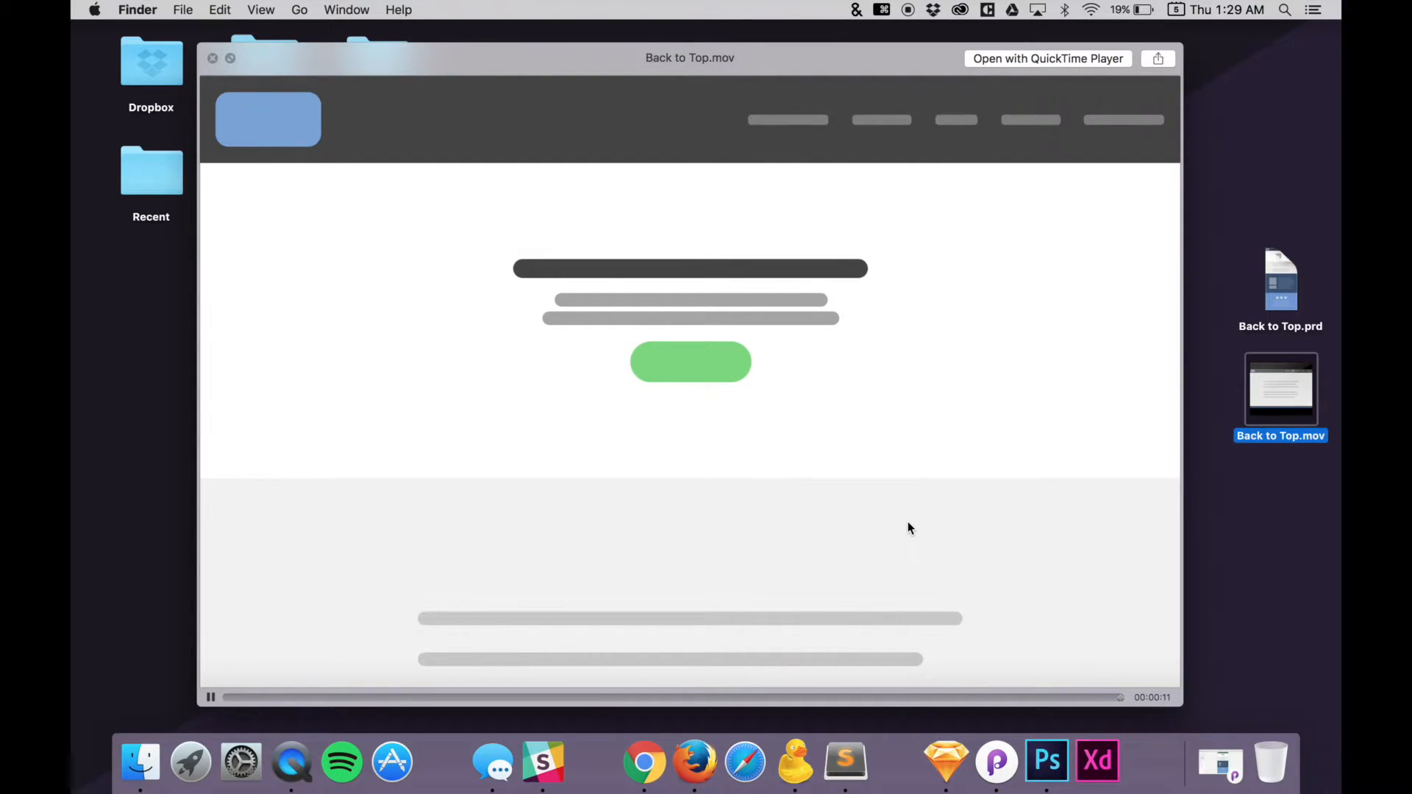
key("space")
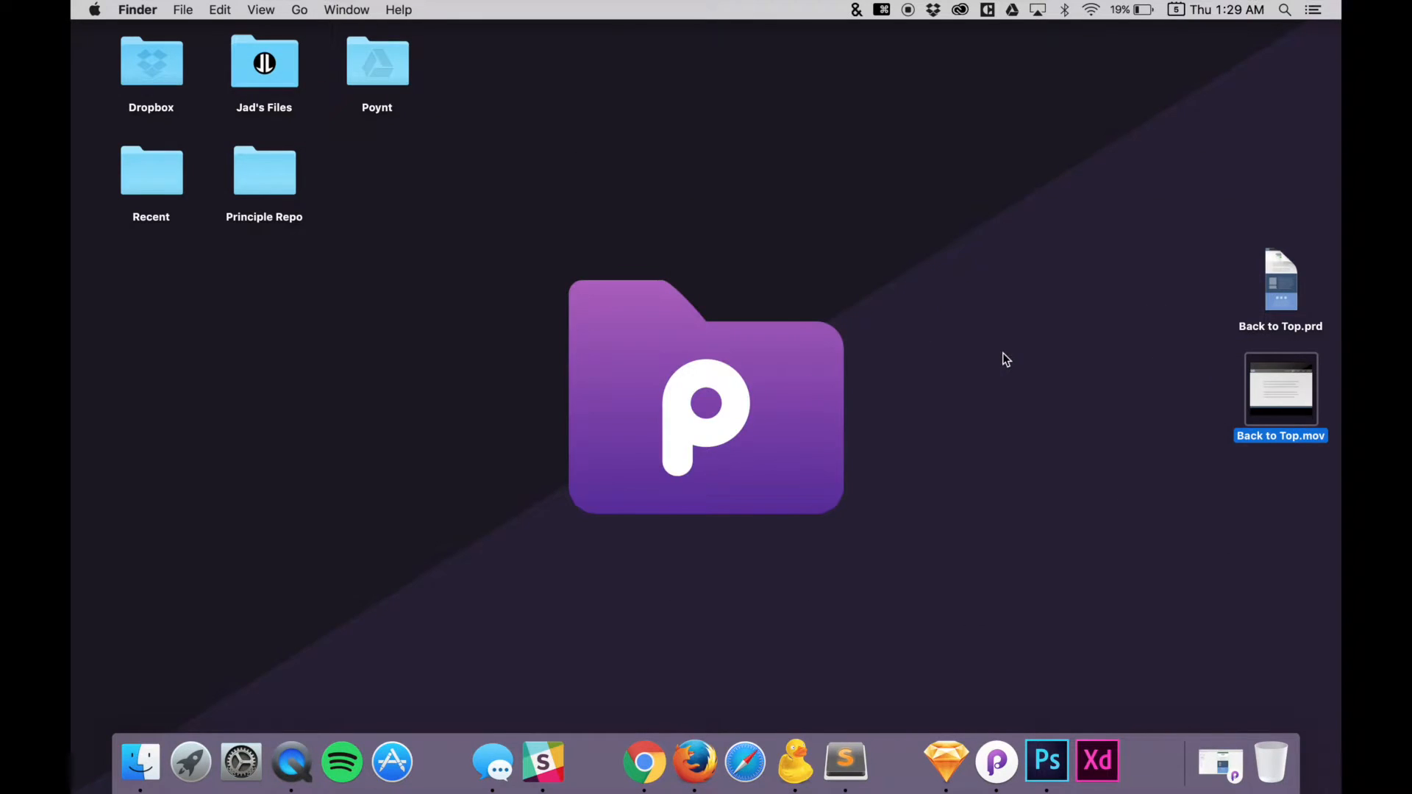
left_click(1132, 439)
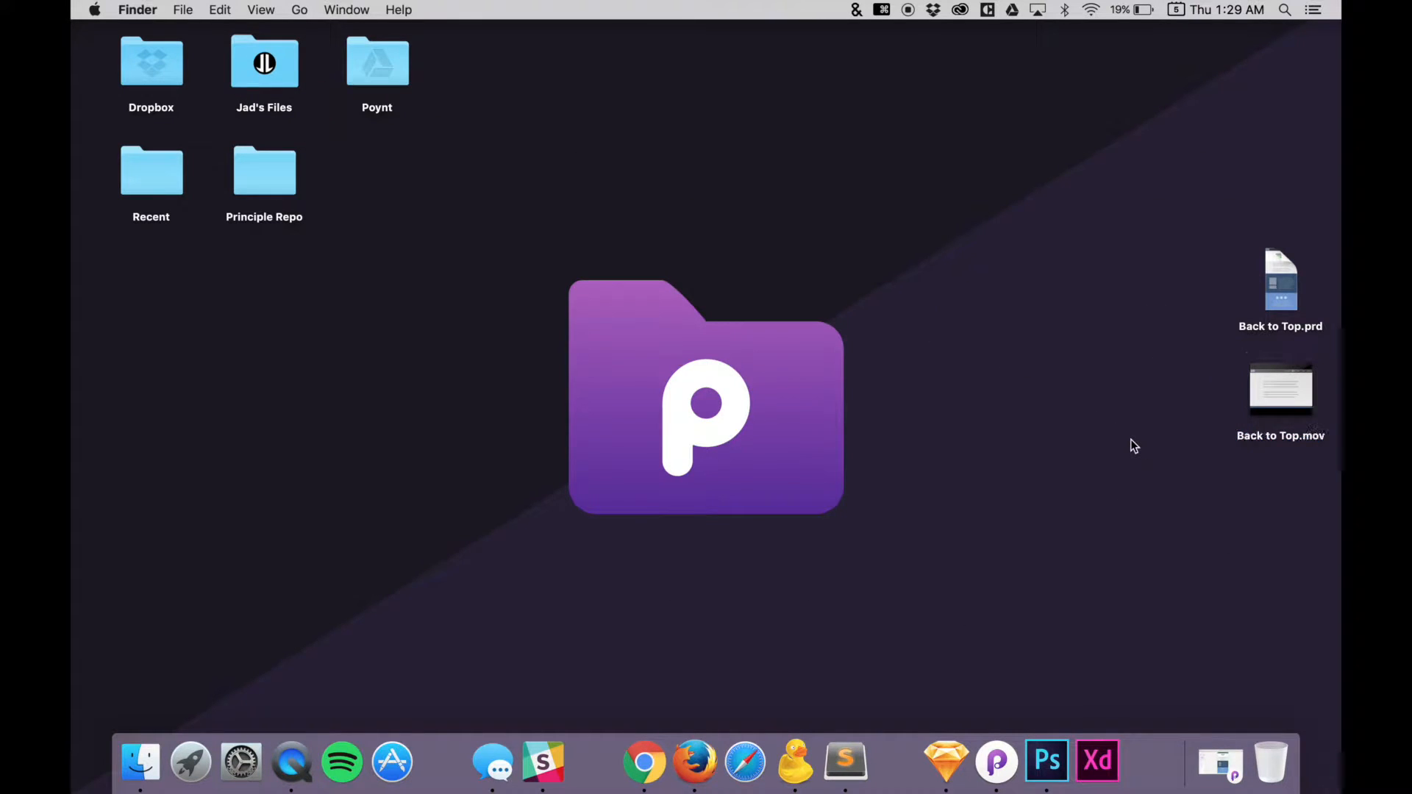
Bring up the minimized Back to Top.prd project in Principle
left_click(1220, 765)
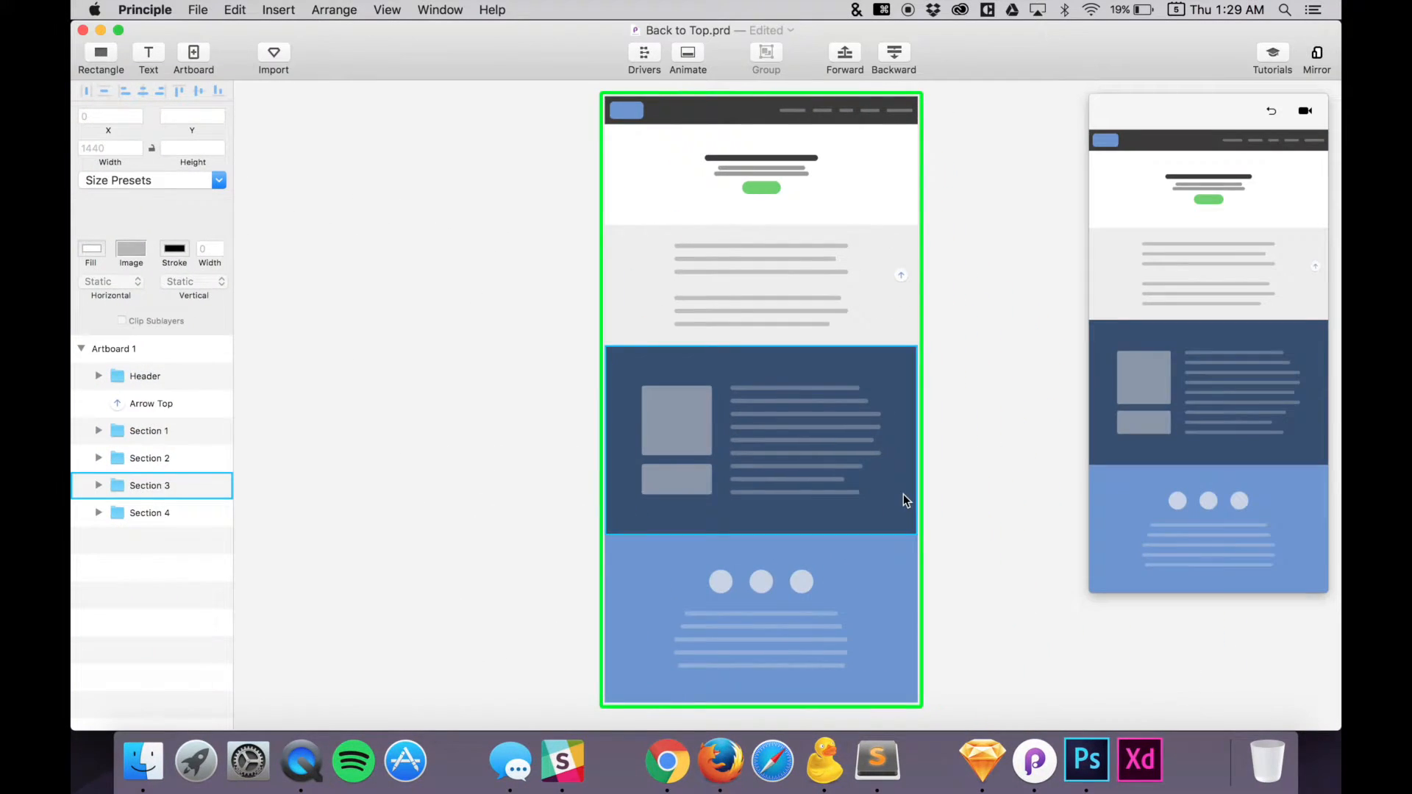
scroll(491, 443, "right", 3)
scroll(491, 443, "down", 1)
scroll(479, 418, "up", 1)
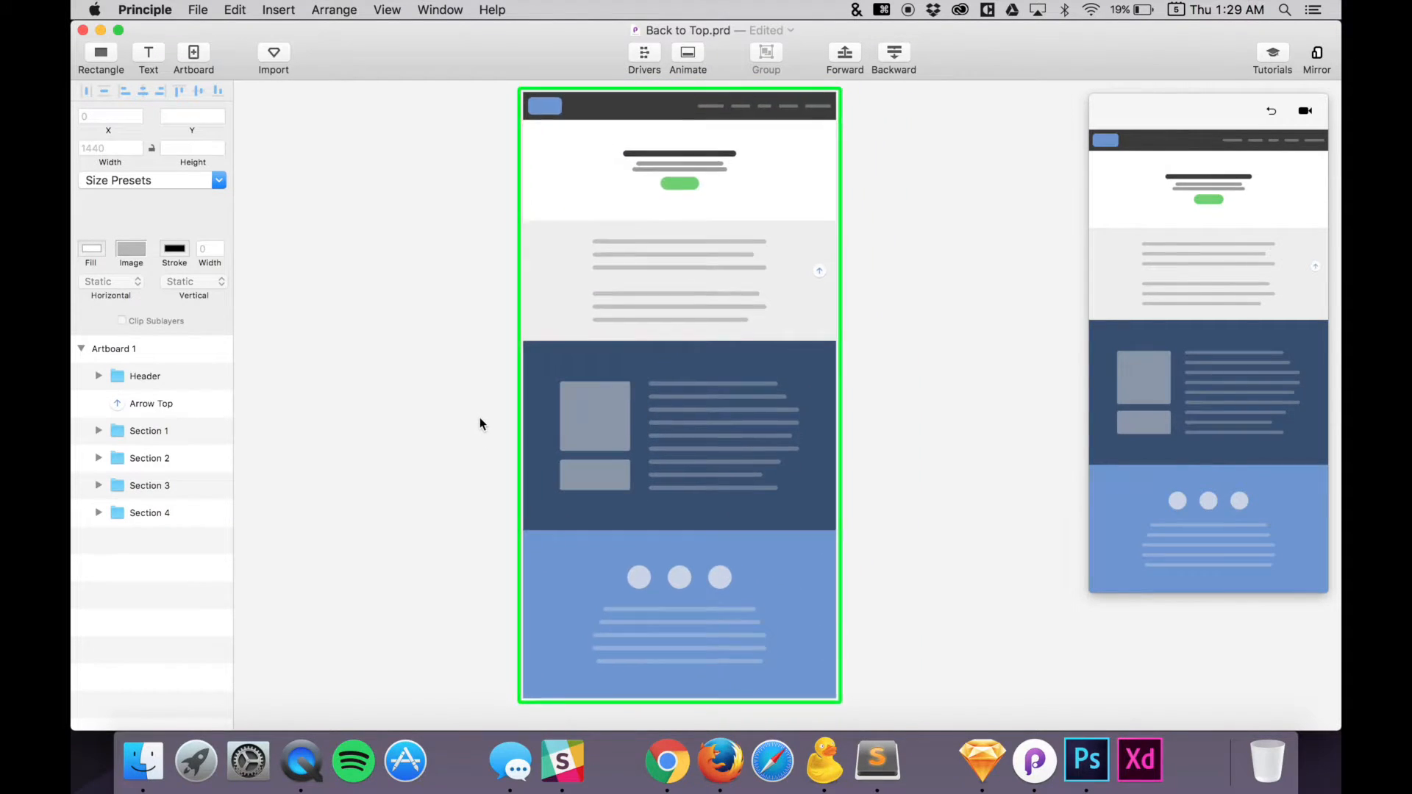
scroll(479, 417, "left", 1)
scroll(480, 417, "left", 1)
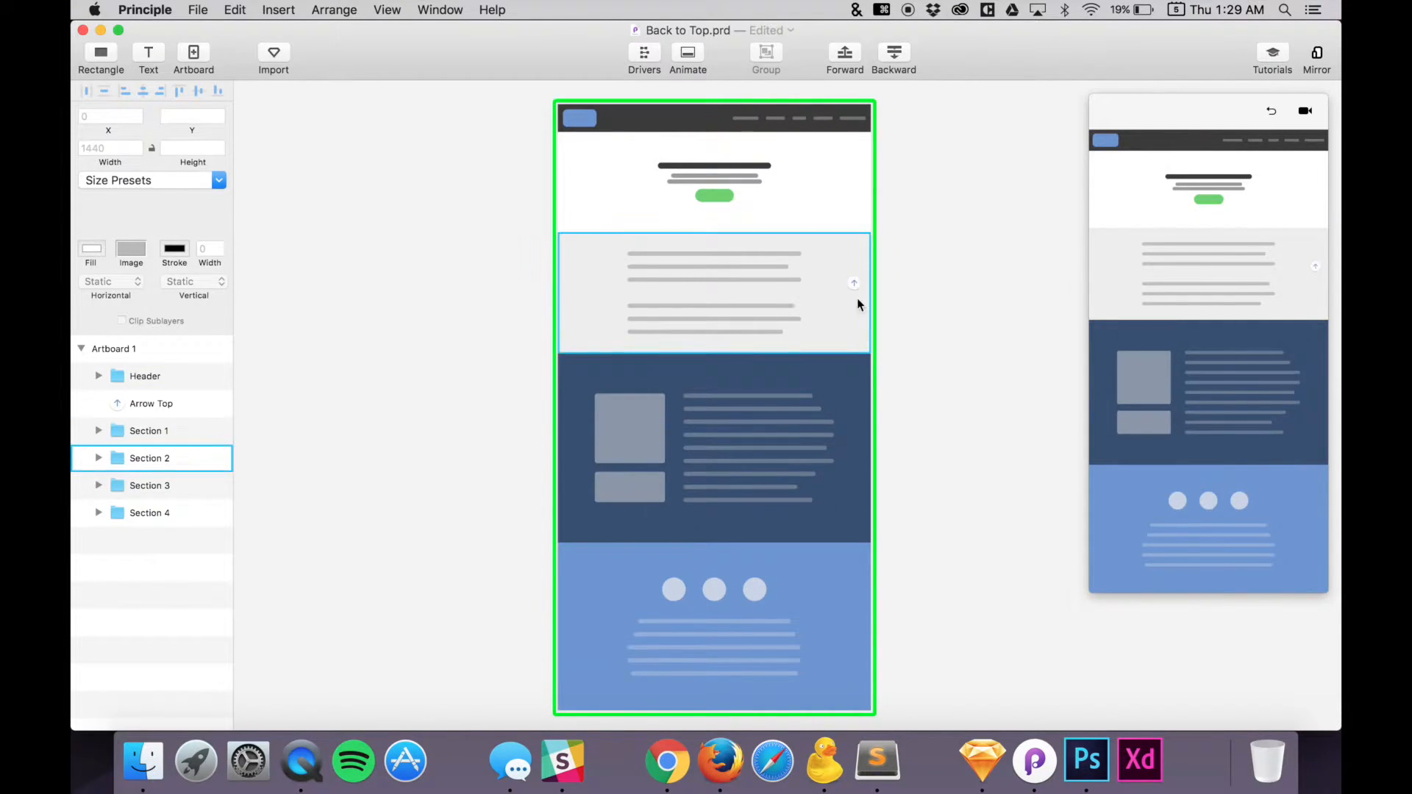
Examine the Arrow Top button up close and the layers inside the Section 4 group
key("super+equal")
key("super+equal")
scroll(912, 242, "up", 2)
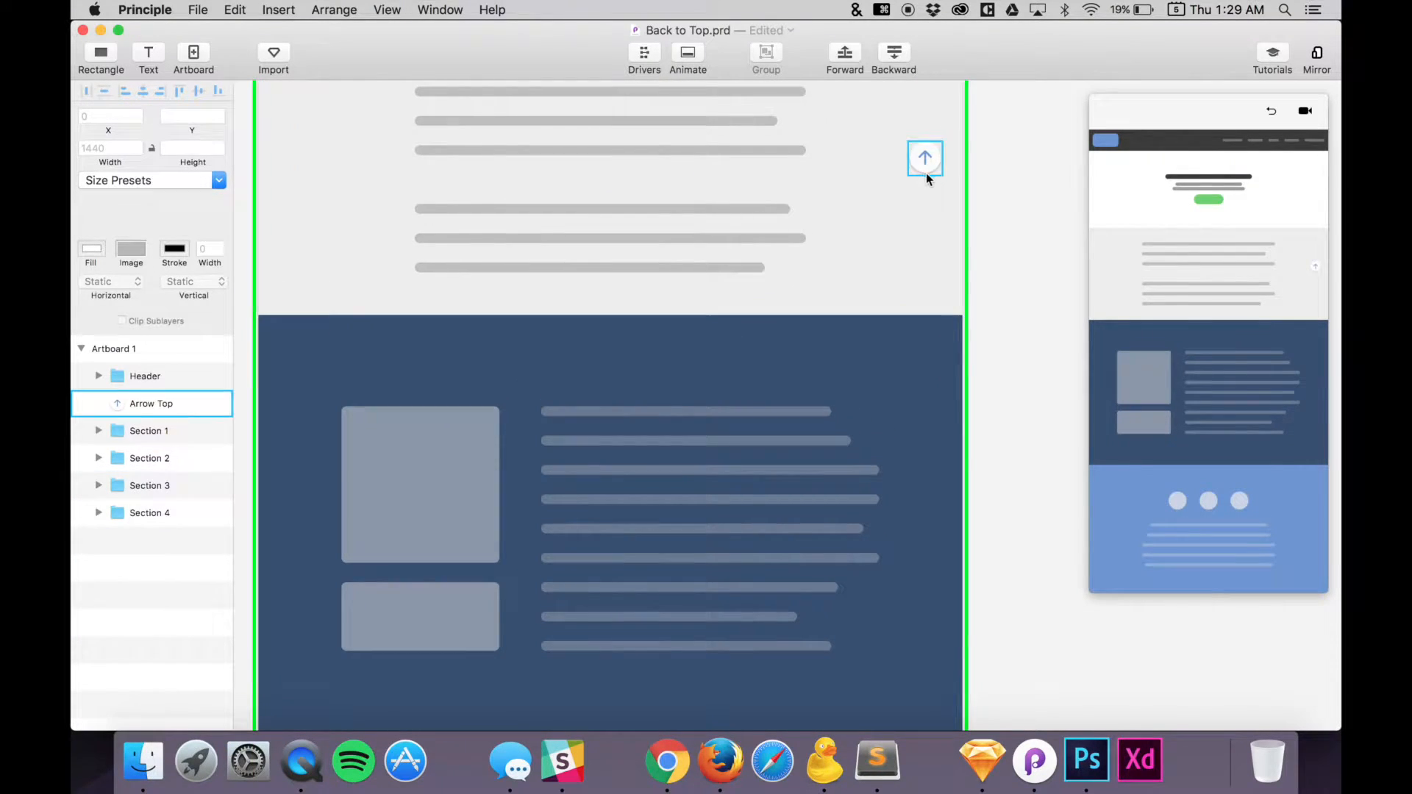
key("super+minus")
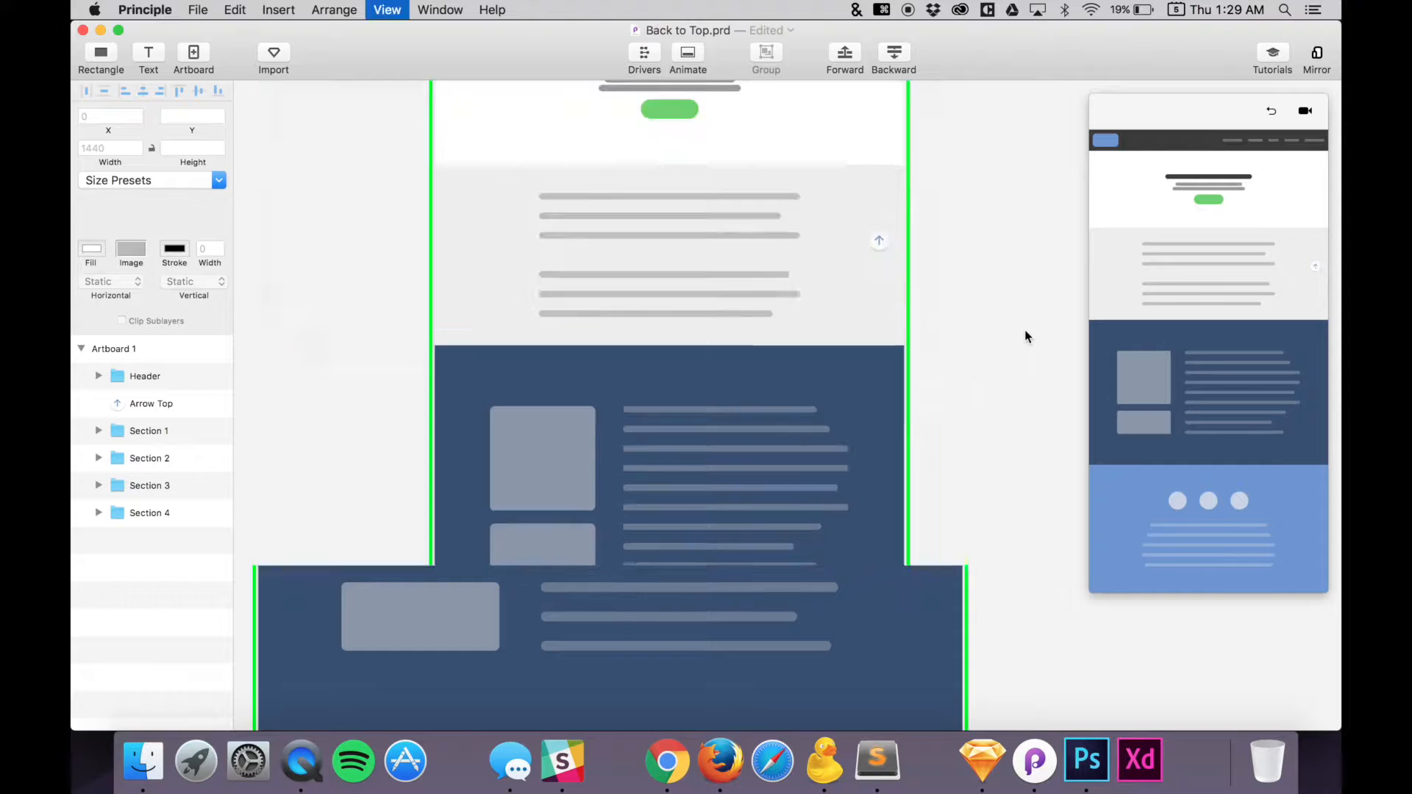
key("super+minus")
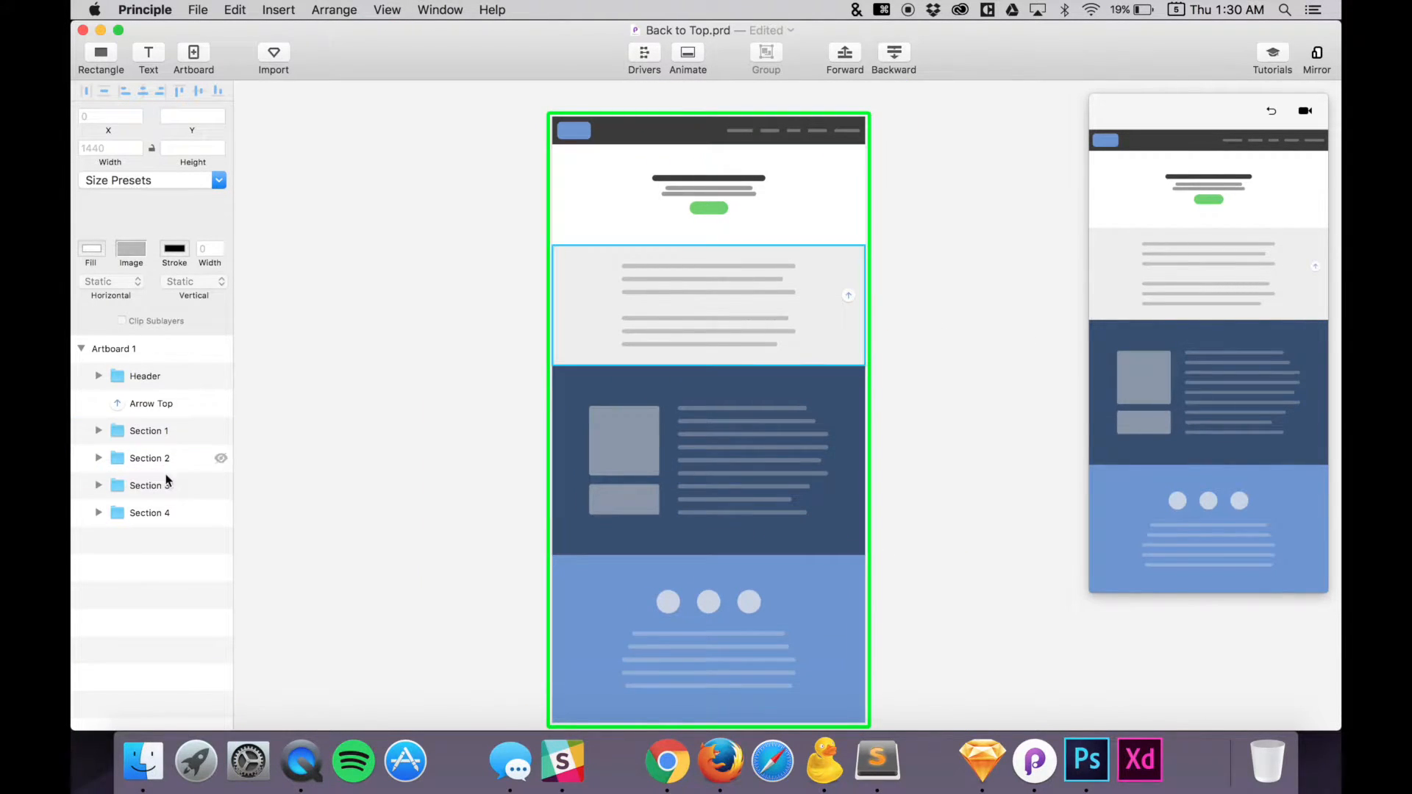
left_click(98, 513)
left_click(157, 571)
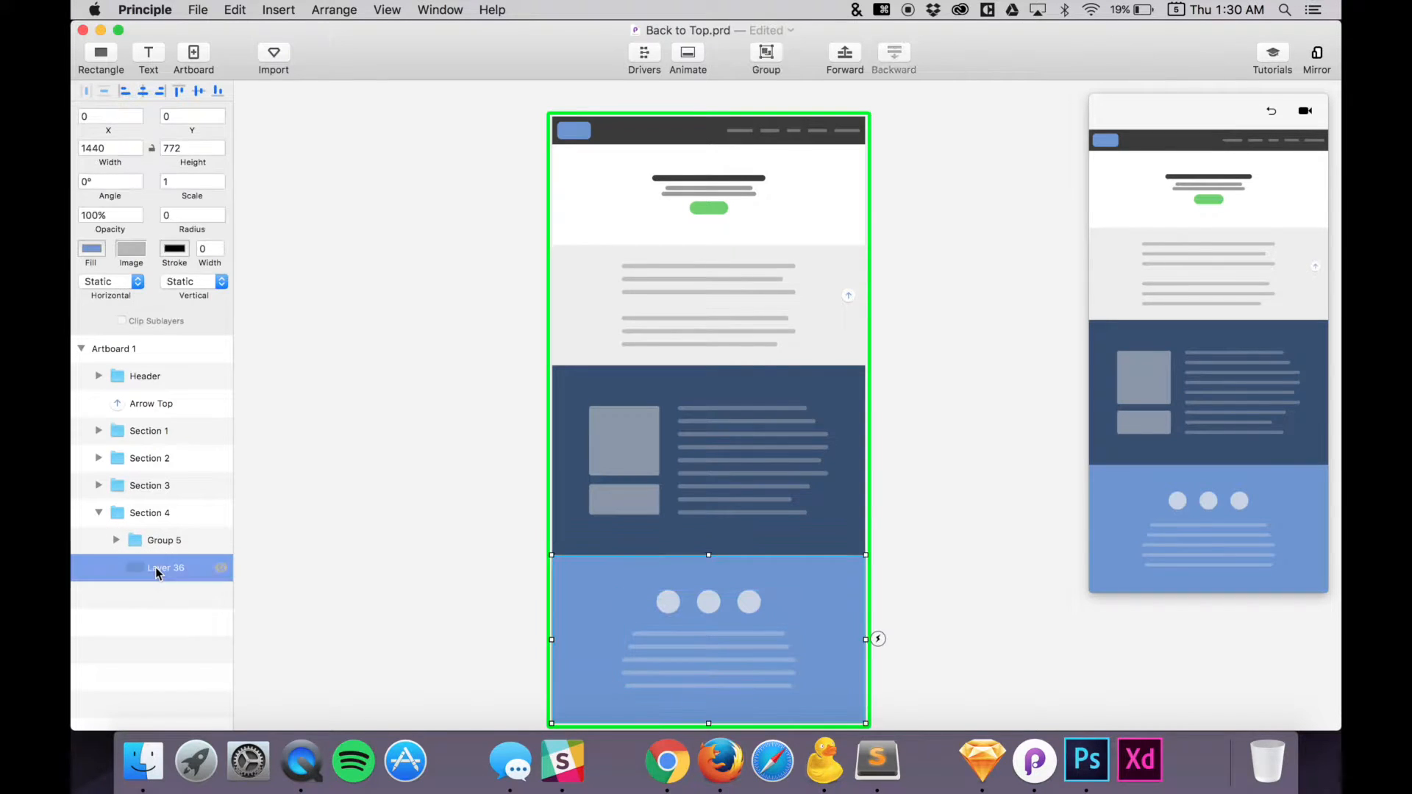
left_click(115, 540)
left_click(116, 539)
left_click(97, 513)
left_click(384, 505)
scroll(384, 508, "up", 2)
scroll(384, 507, "right", 2)
Turn on Do Not Disturb for the system notifications
left_click(1313, 10)
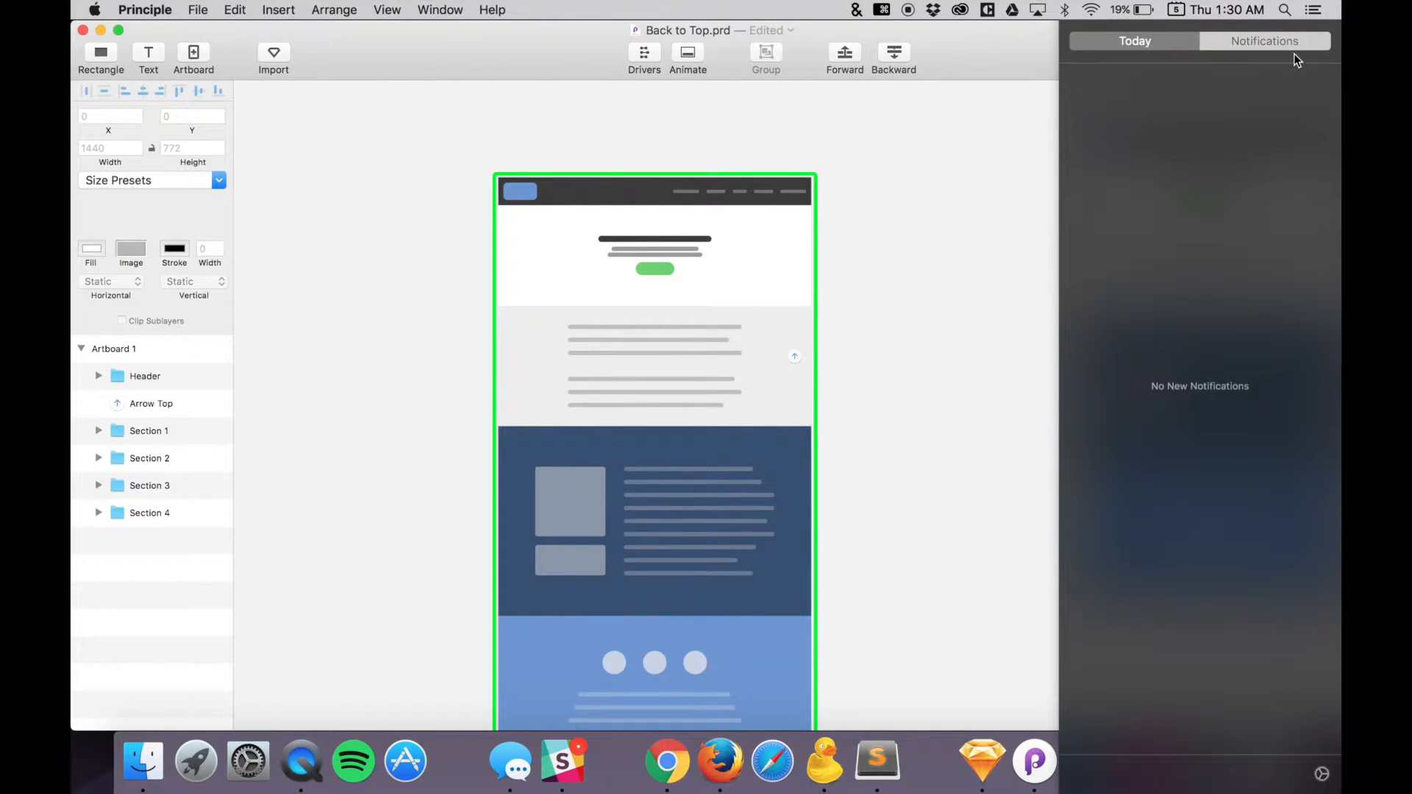
scroll(1271, 95, "up", 3)
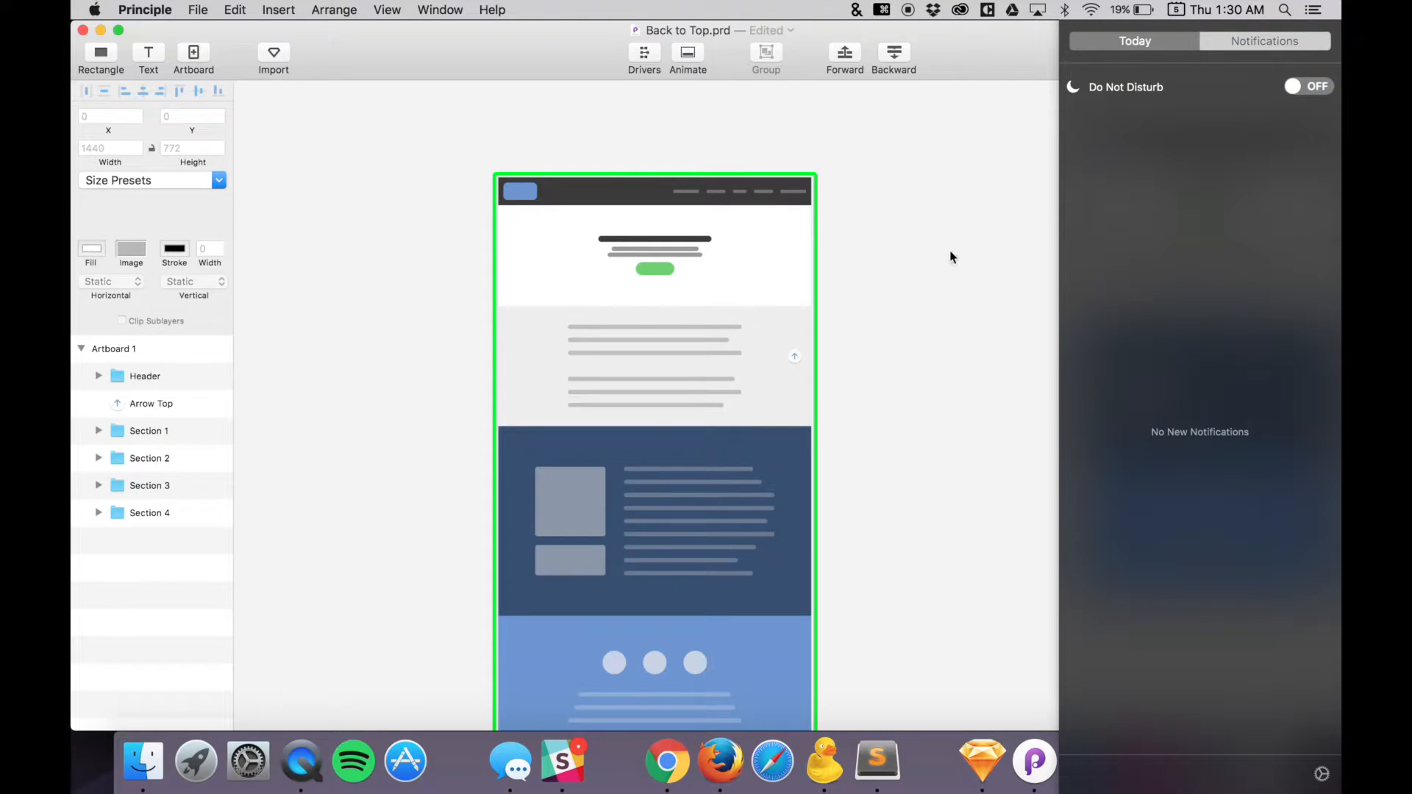
left_click(1295, 89)
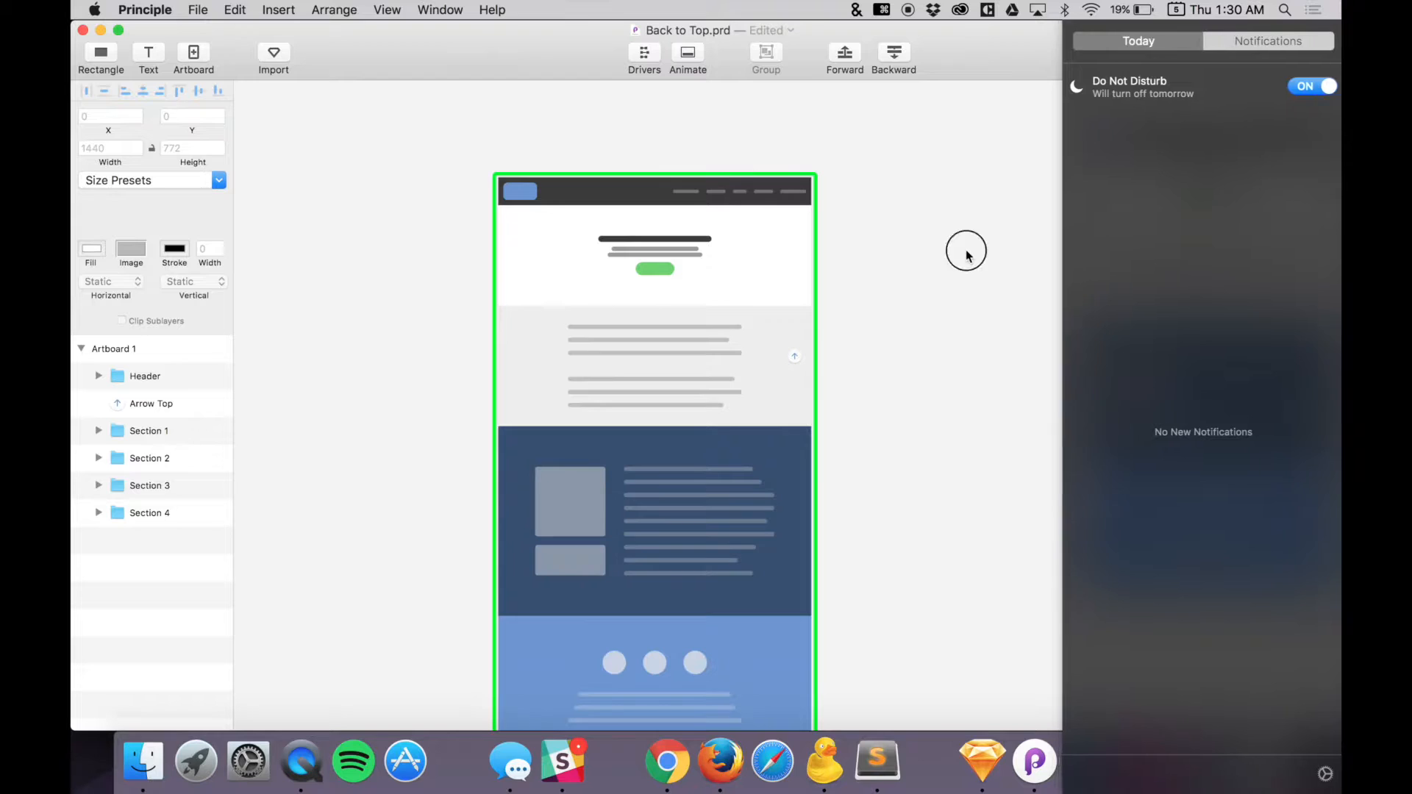
left_click(966, 255)
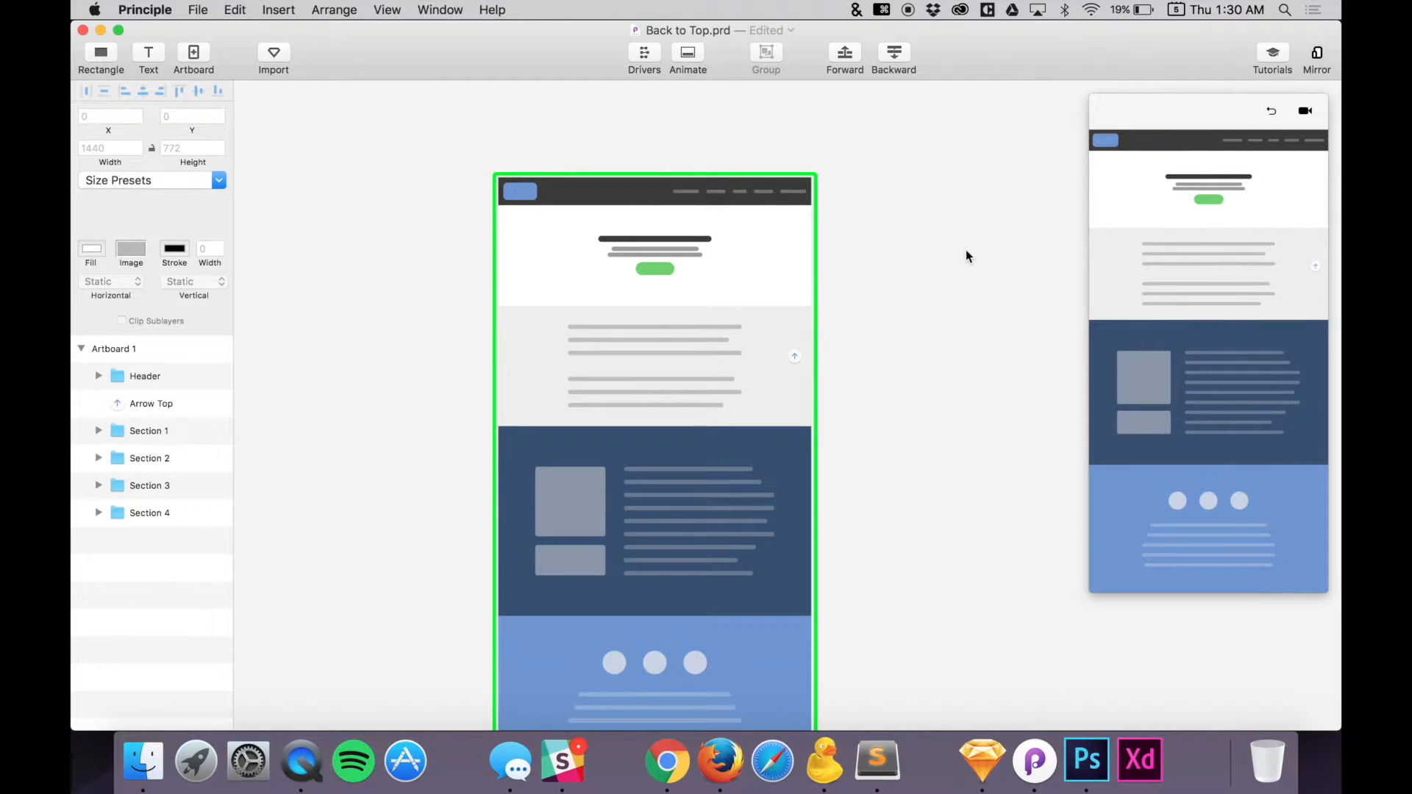
Select the Section 1 group and enlarge the floating preview slightly
scroll(967, 284, "down", 3)
scroll(967, 284, "left", 1)
scroll(966, 284, "up", 1)
scroll(965, 279, "down", 1)
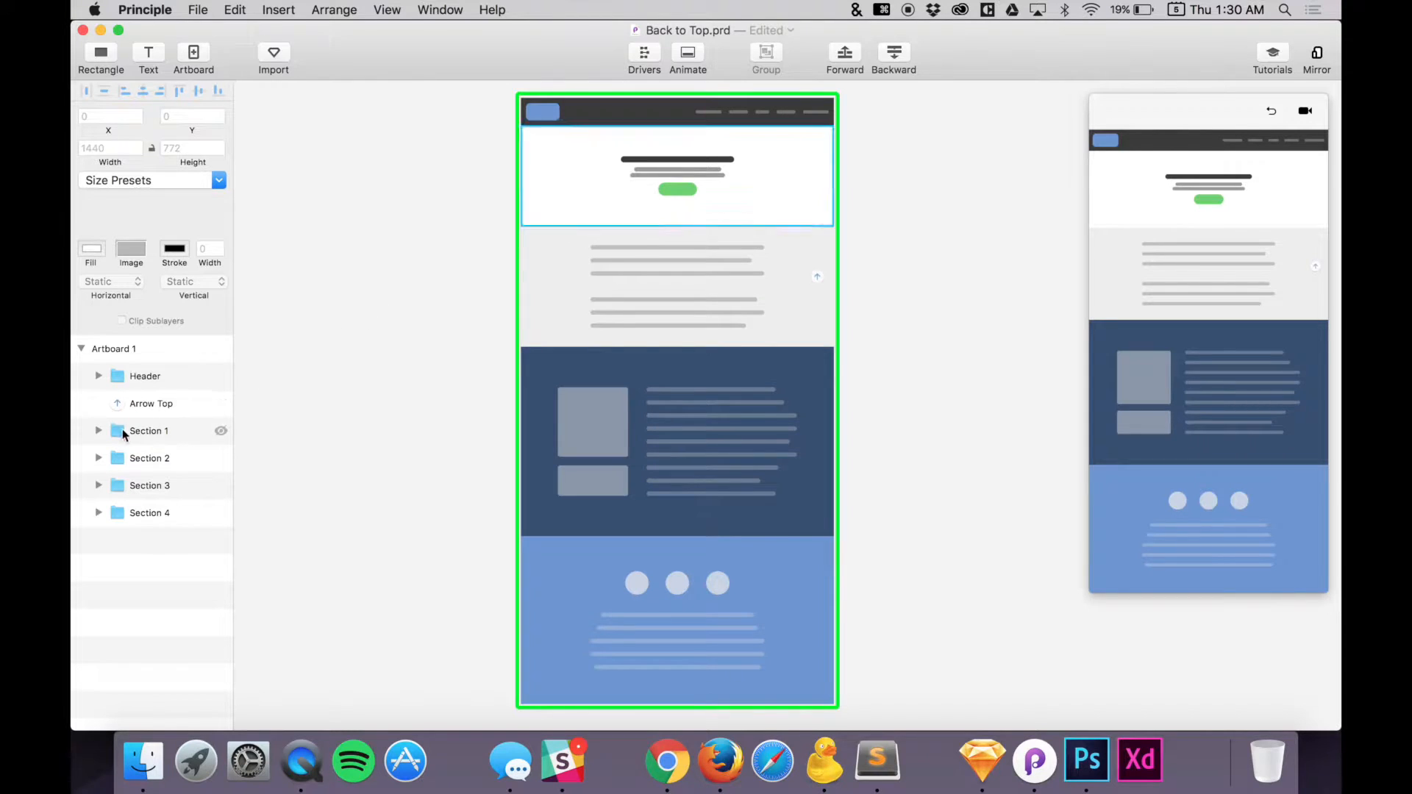
left_click(133, 440)
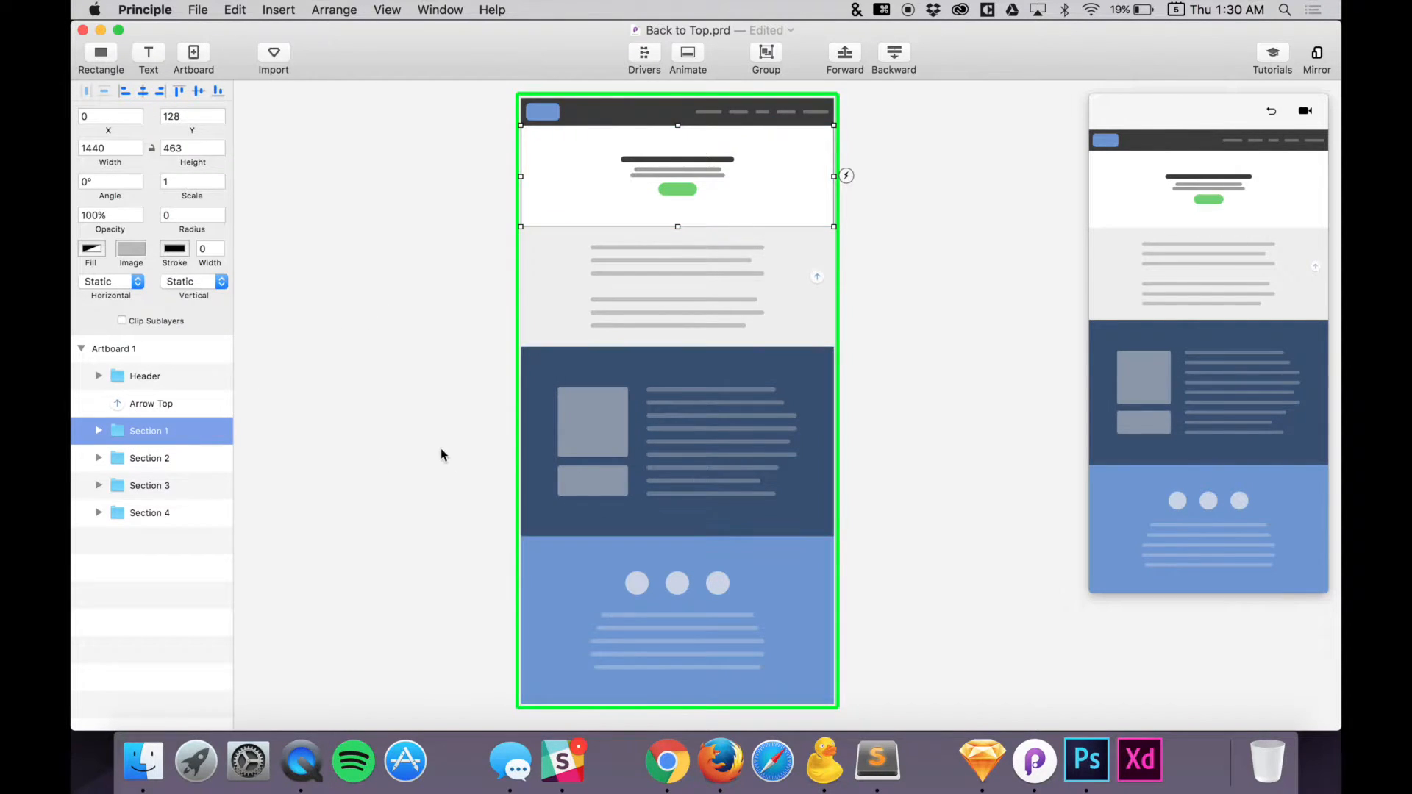
scroll(441, 455, "up", 1)
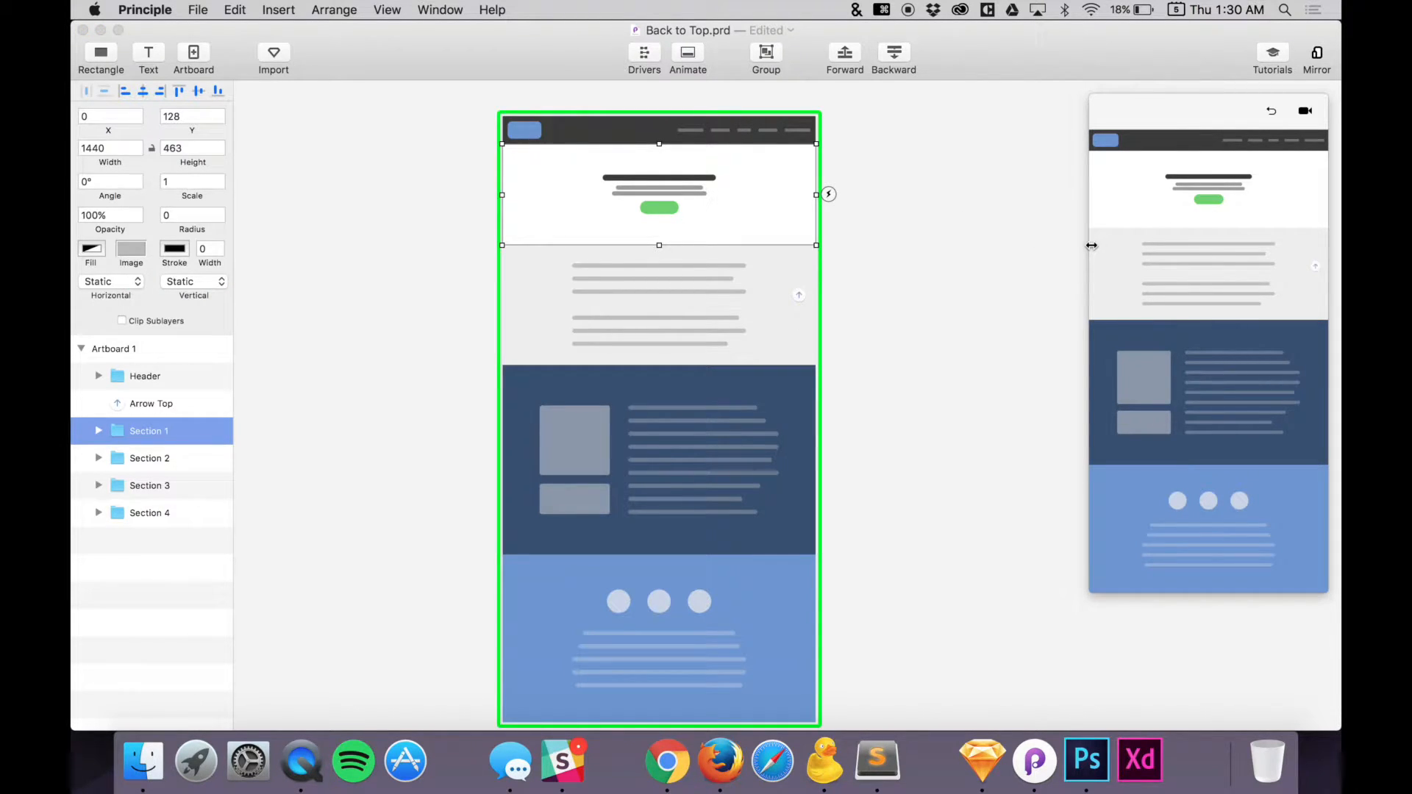
left_click_drag(1091, 245, 1076, 243)
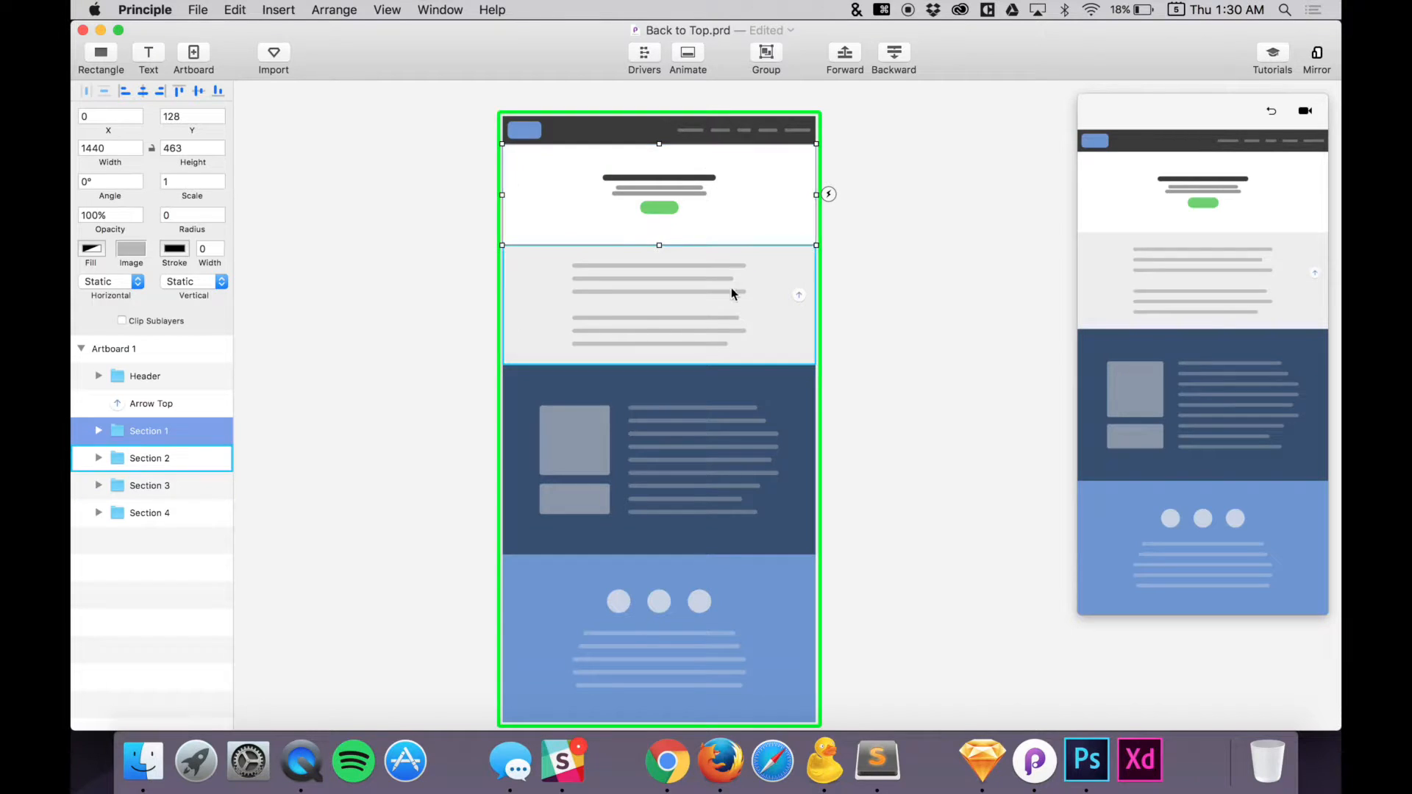
Shorten Artboard 1 from its lower edge to a height of about 889, ending just below the Arrow Top button
left_click(139, 353)
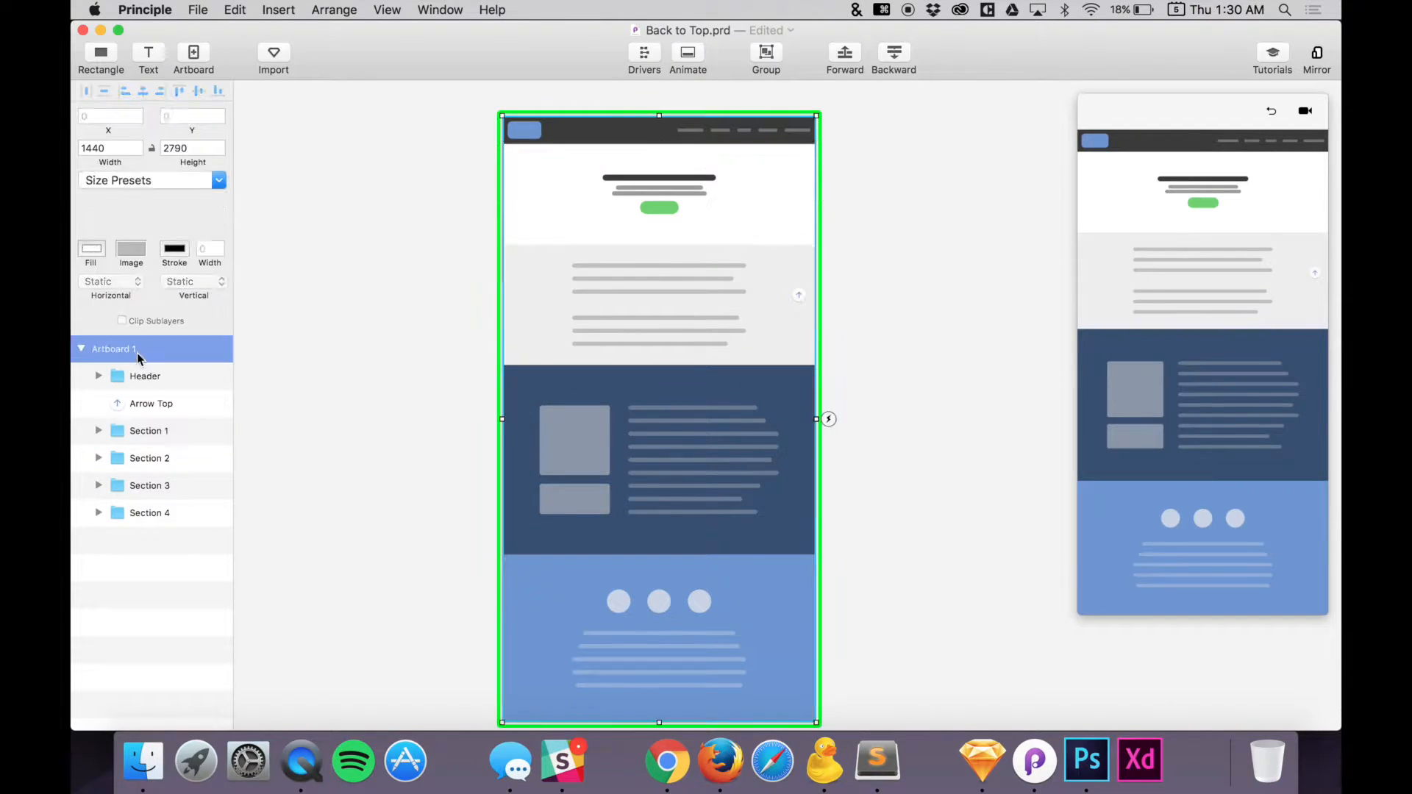
scroll(478, 437, "down", 2)
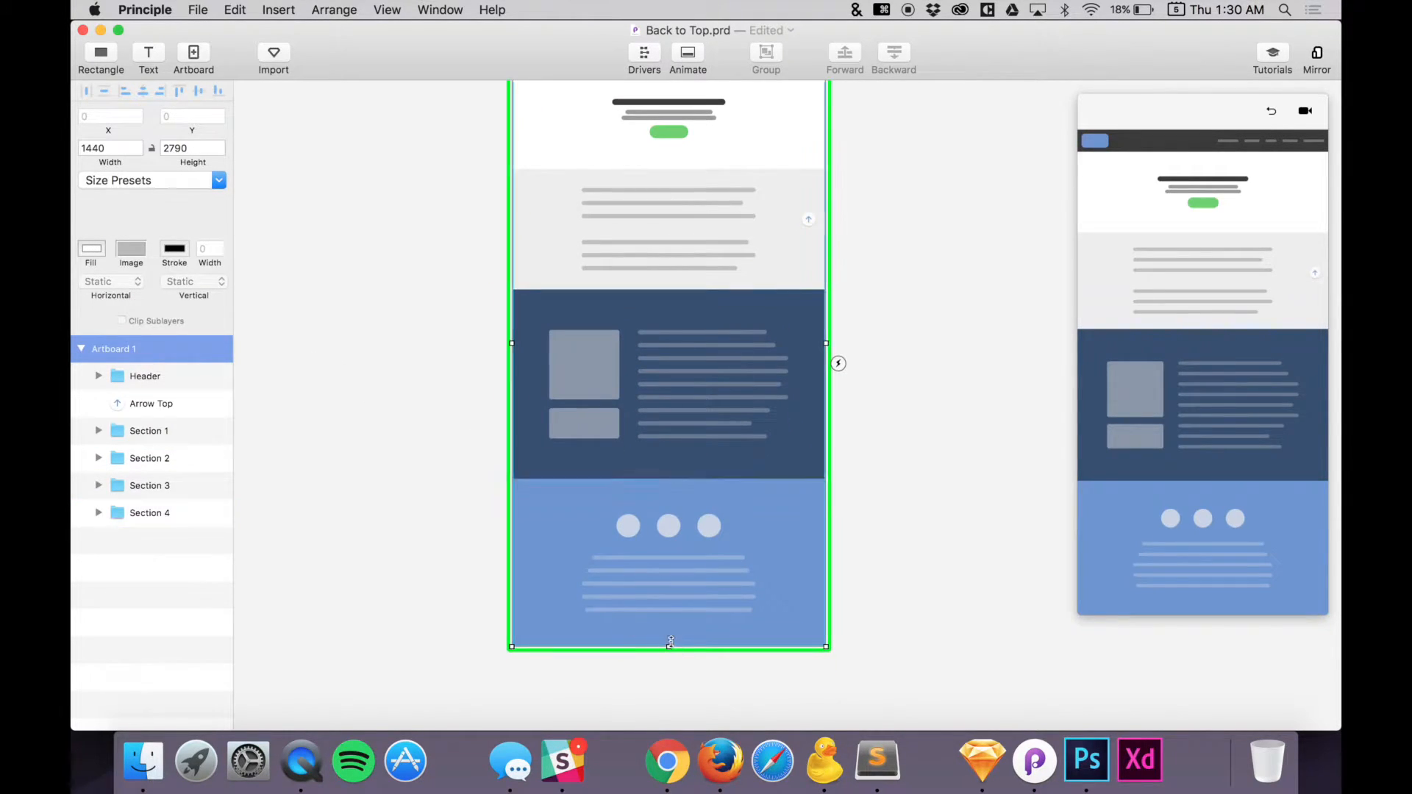
scroll(668, 644, "up", 1)
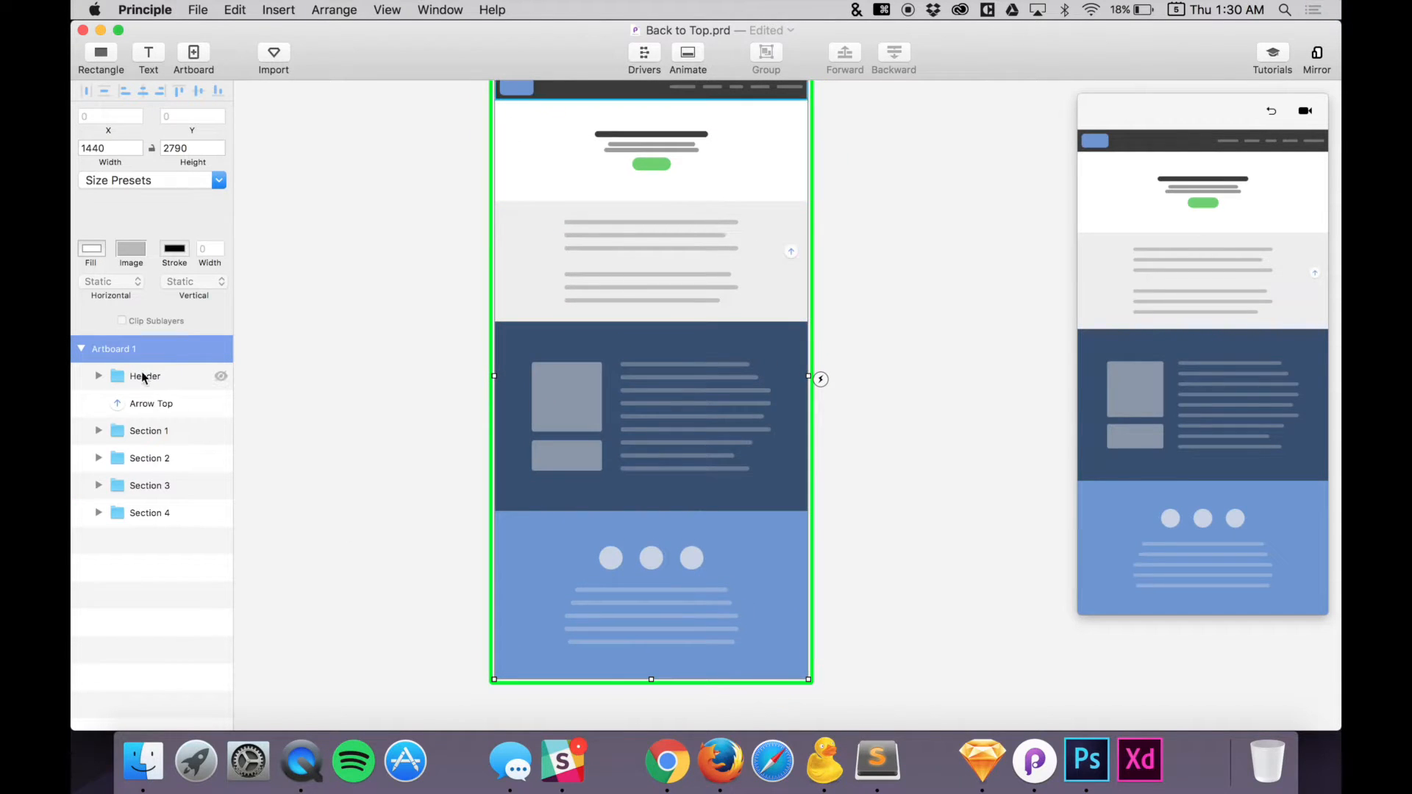
left_click(142, 373)
left_click(124, 351)
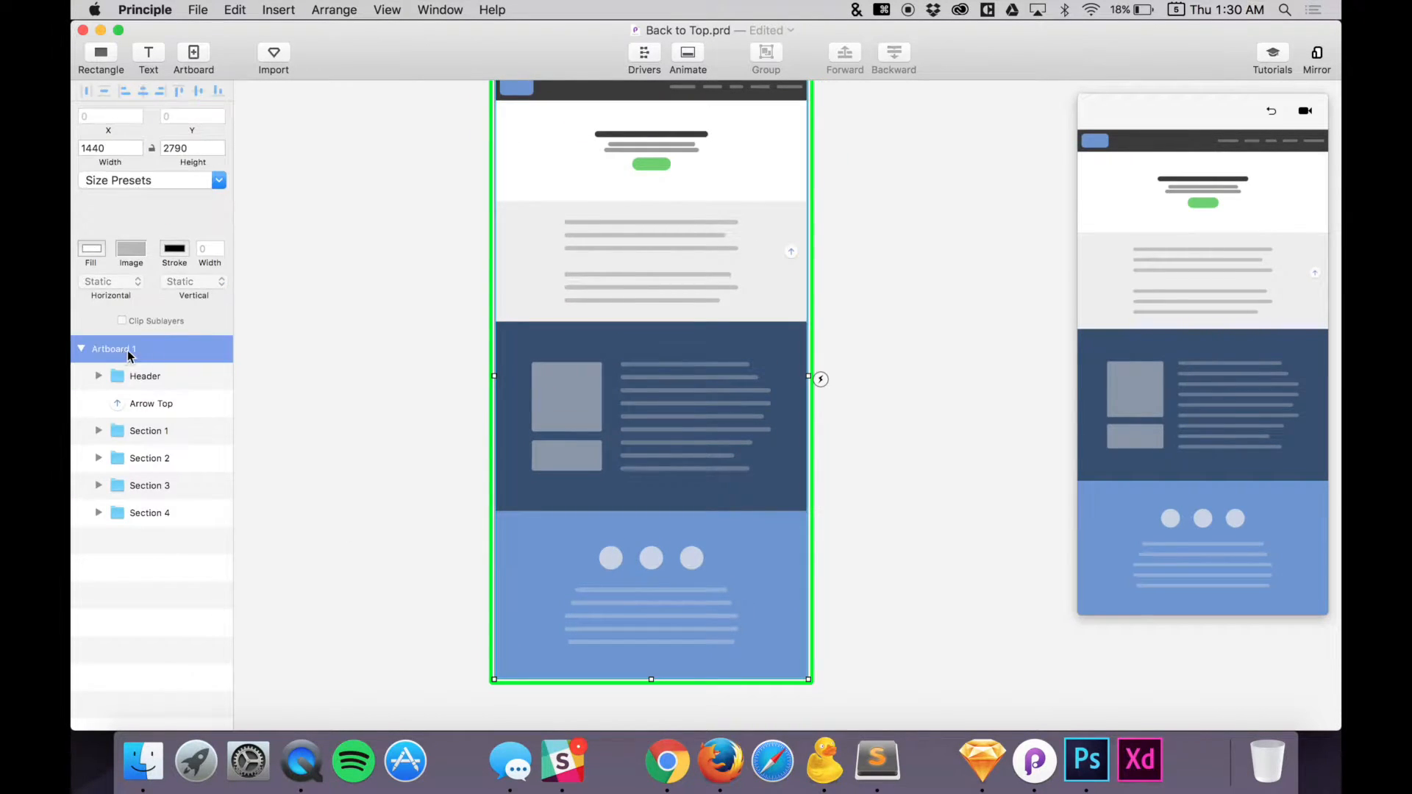
scroll(653, 628, "up", 1)
scroll(653, 628, "up", 1)
left_click_drag(639, 710, 670, 301)
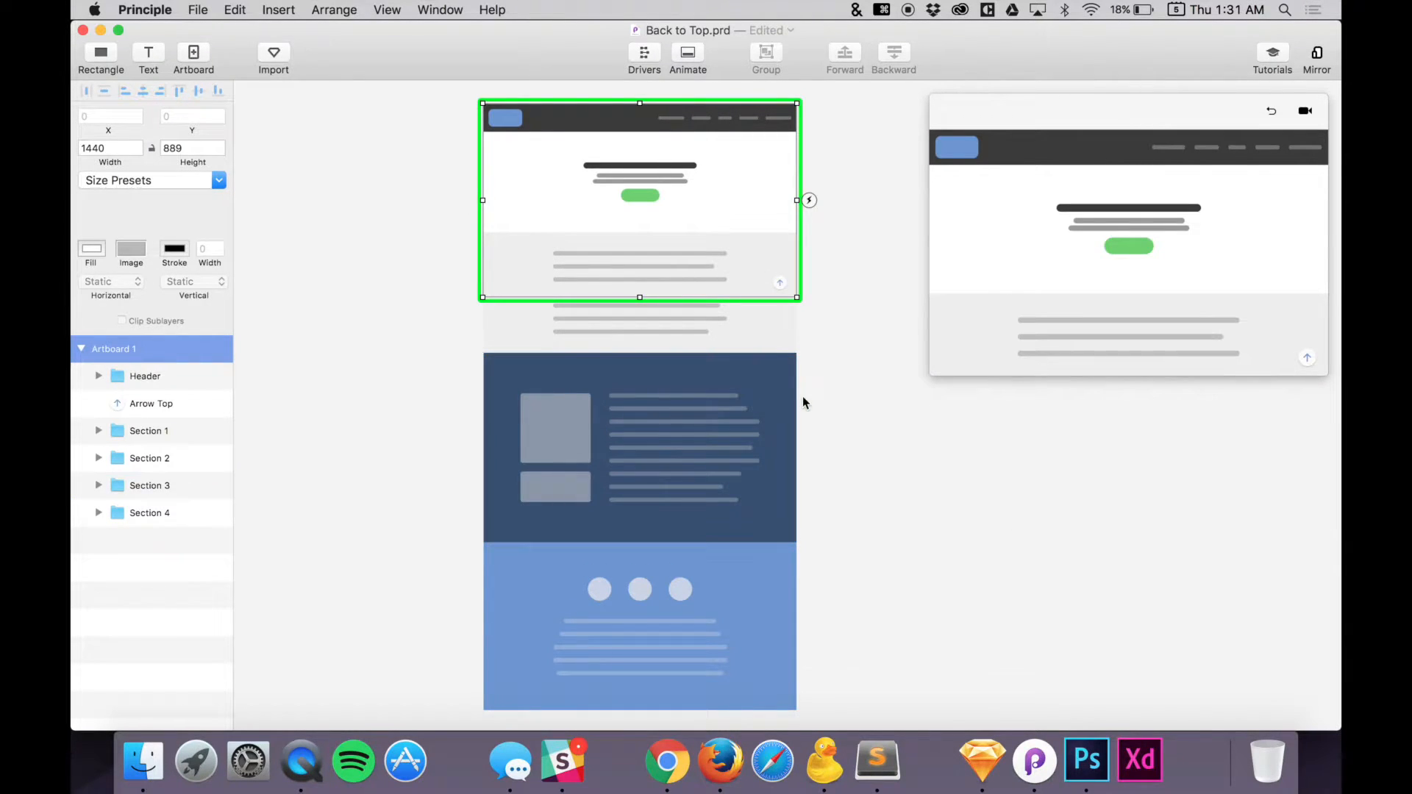
left_click(888, 386)
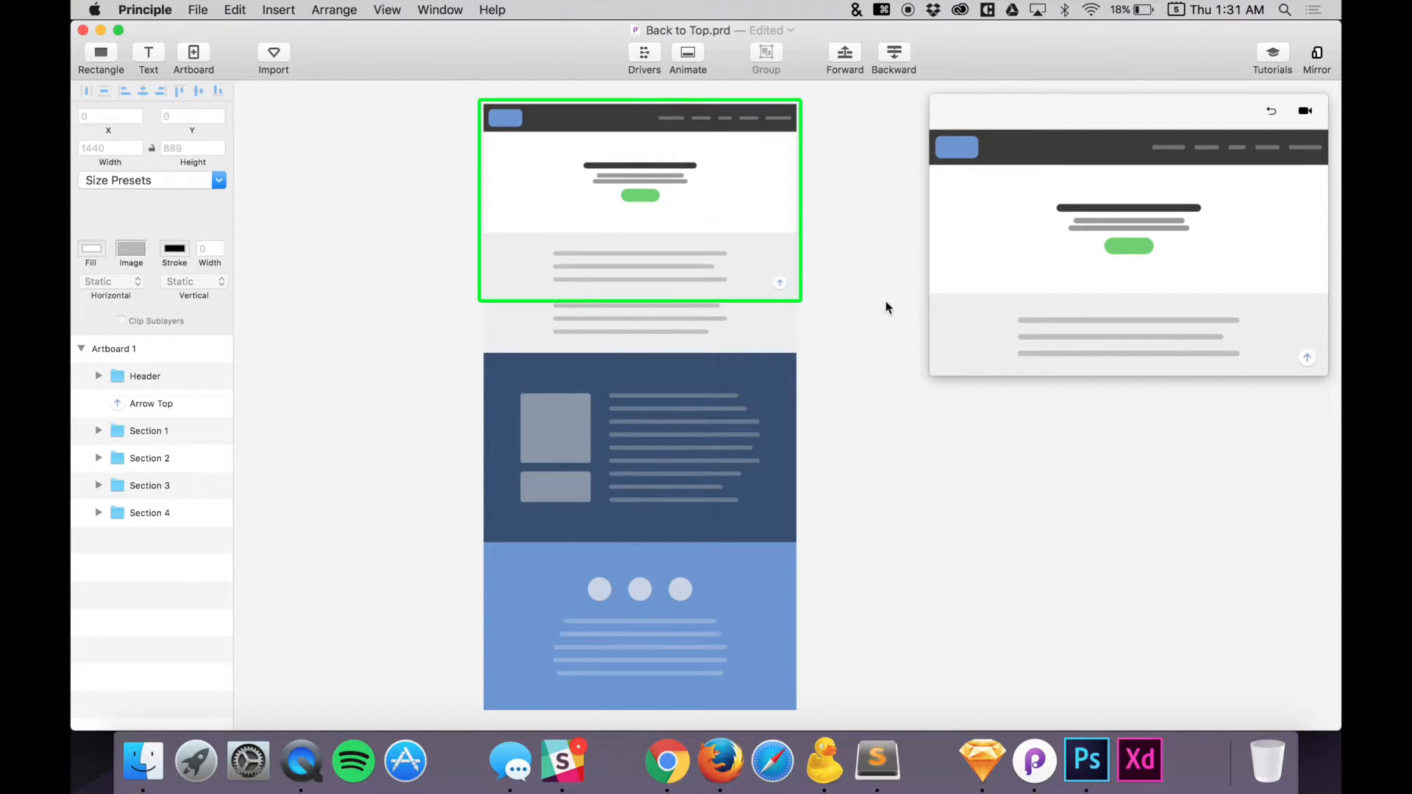
Select the Header group and enlarge the floating preview until it overlaps most of the artboard
left_click_drag(1037, 108, 1039, 117)
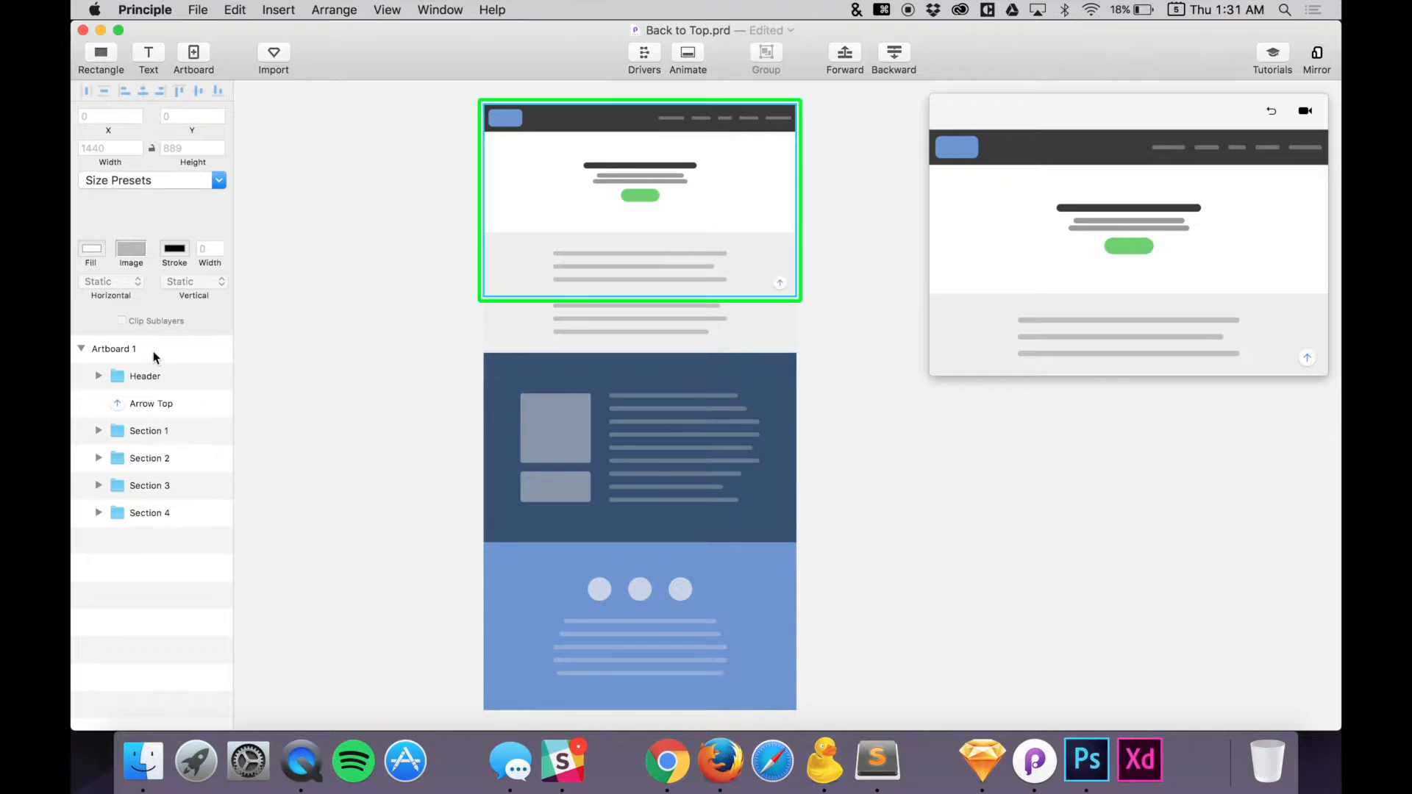
left_click(145, 379)
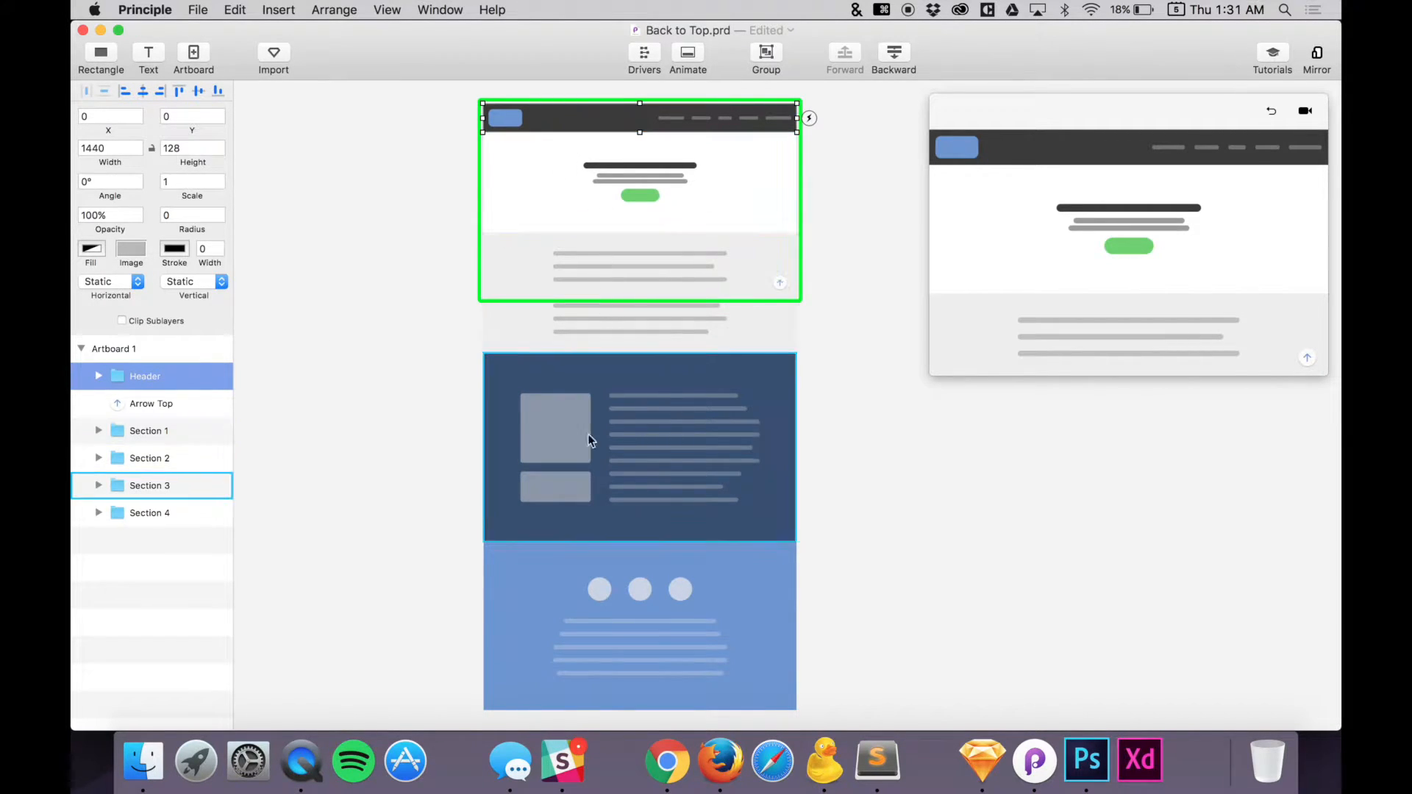
left_click(1158, 268)
left_click_drag(932, 372, 805, 524)
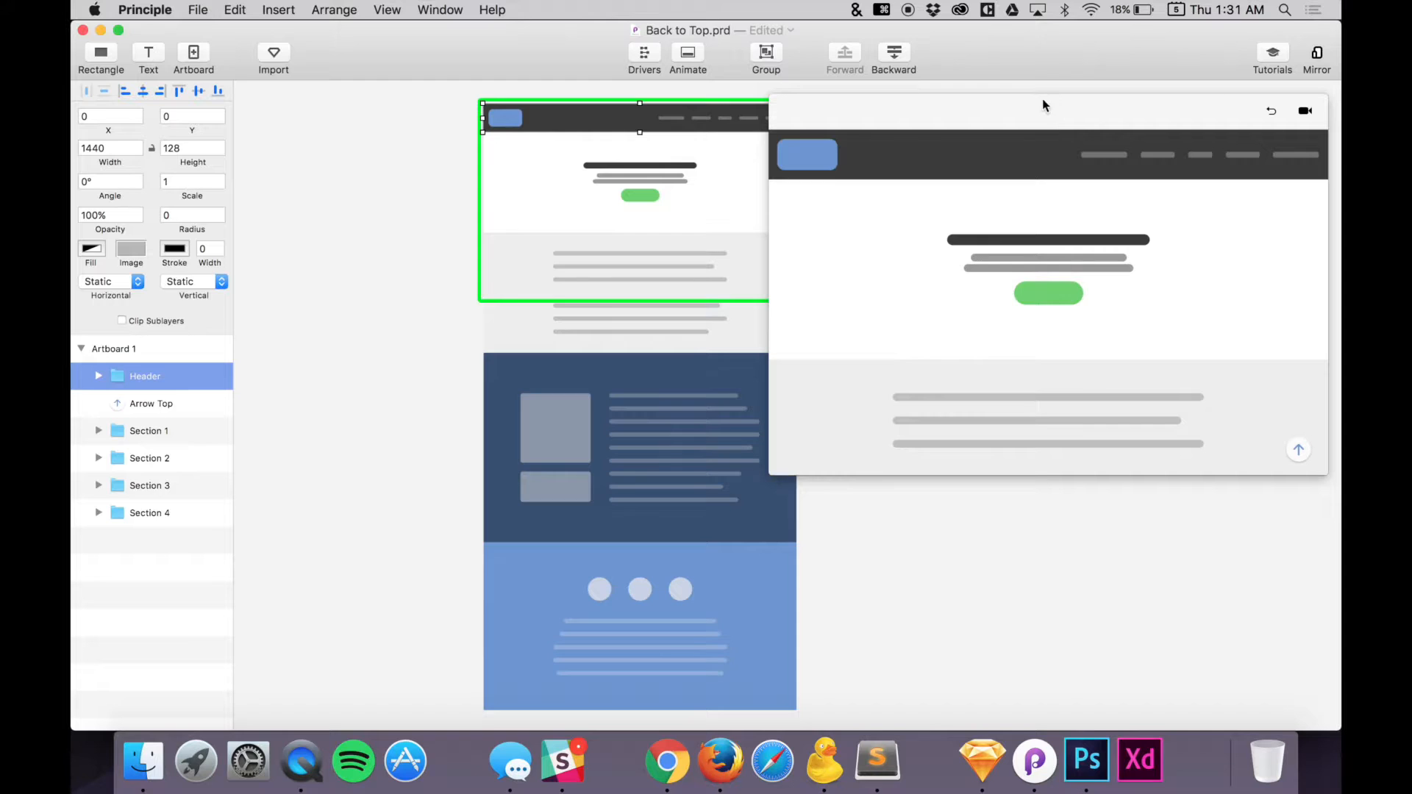
left_click_drag(769, 475, 583, 655)
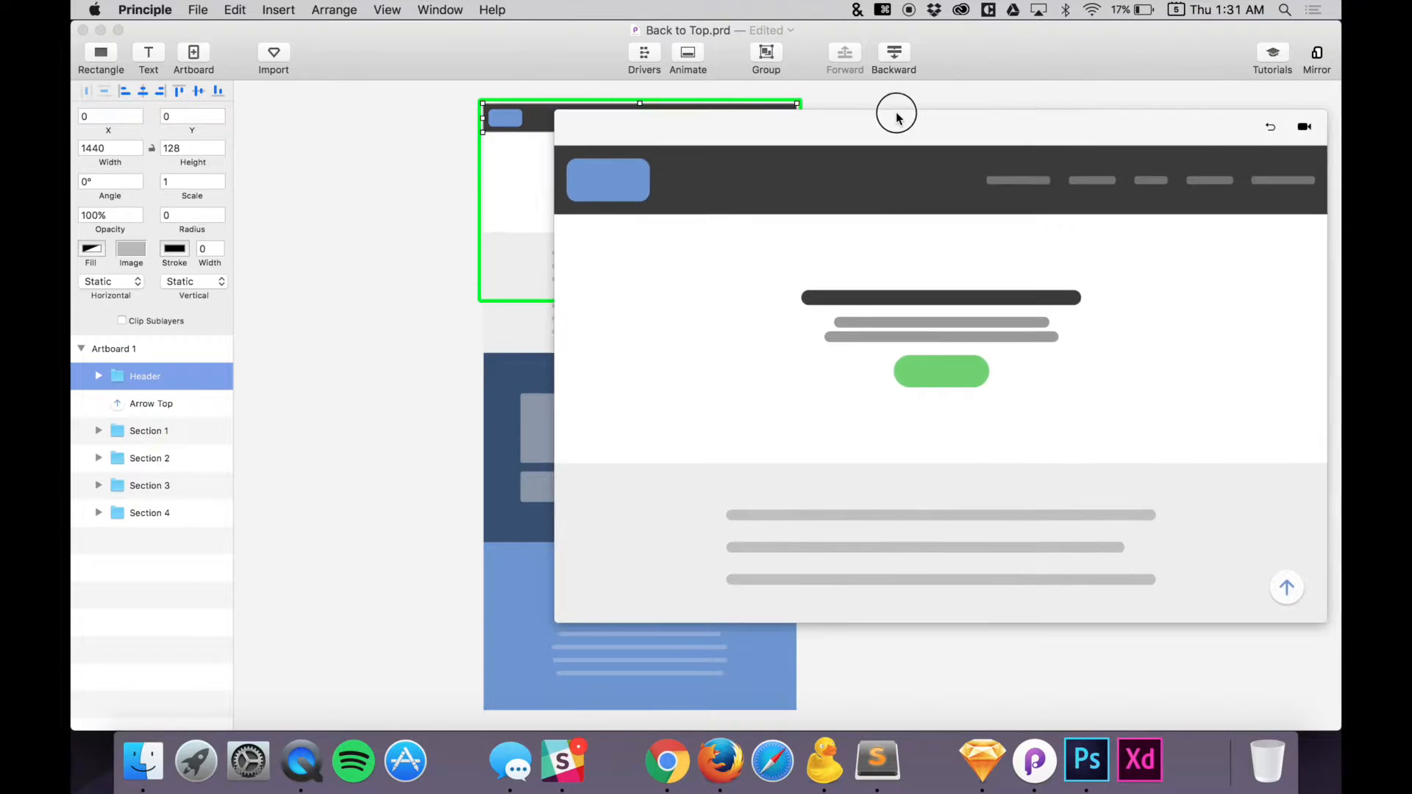
Set the preview layout to Side By Side so it sits in its own window
left_click(440, 10)
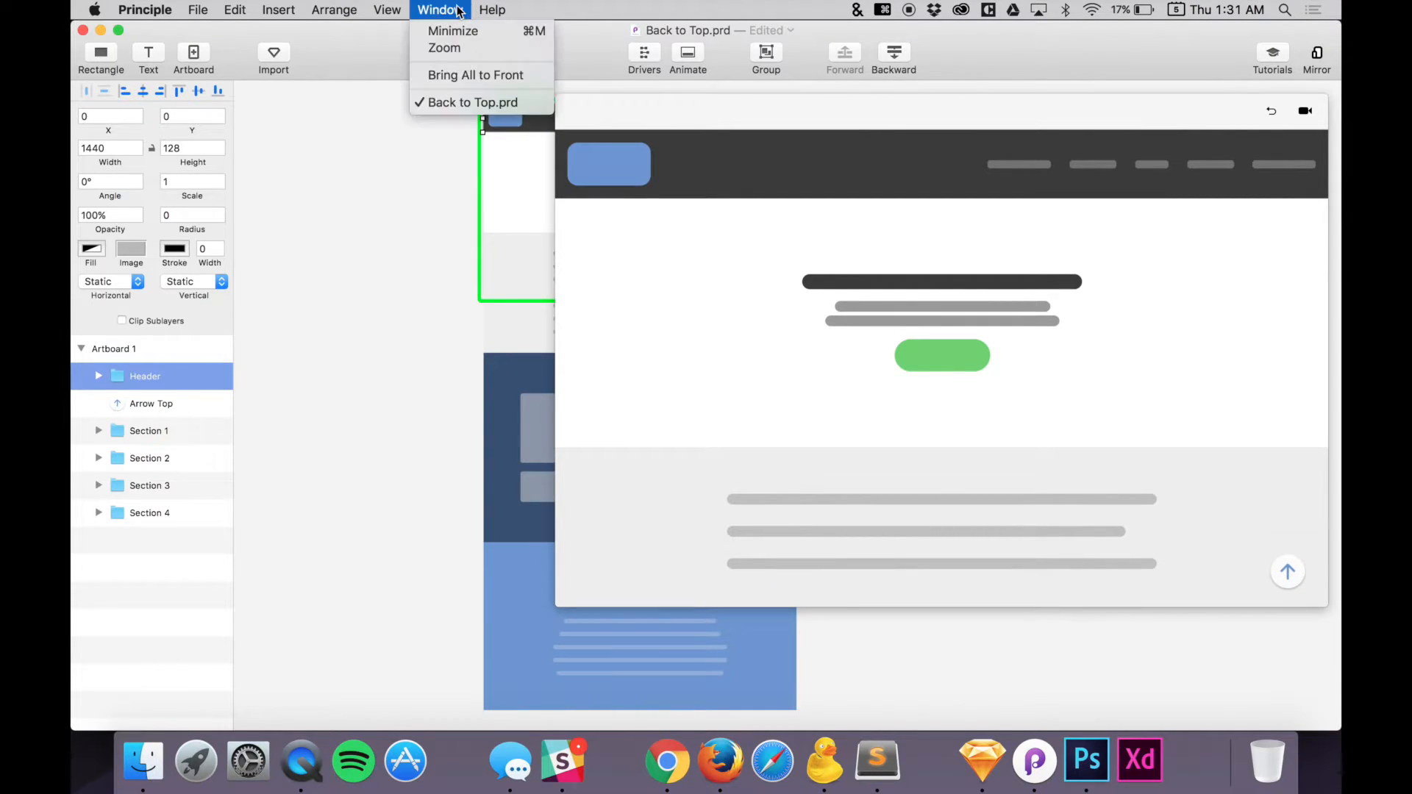
mouse_move(389, 10)
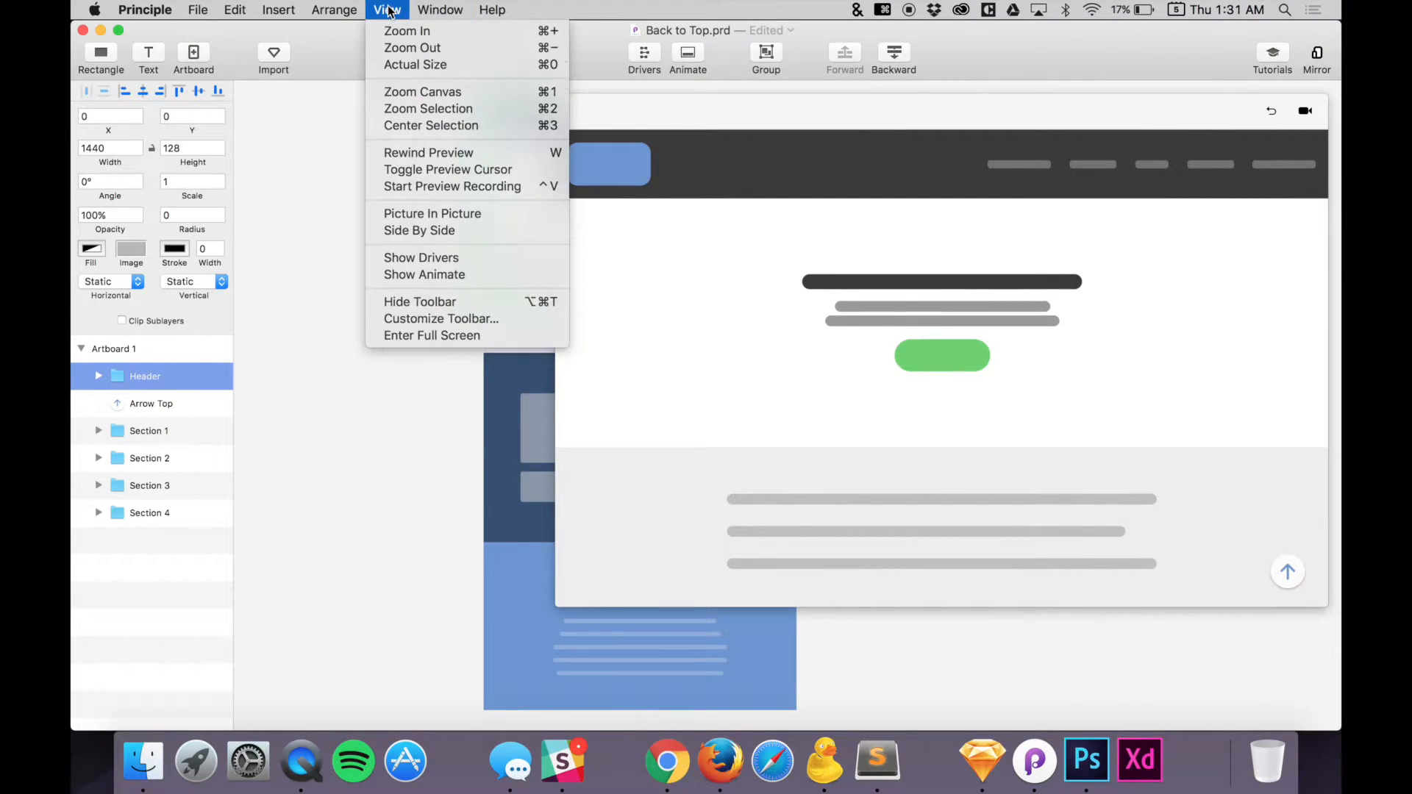
left_click(419, 228)
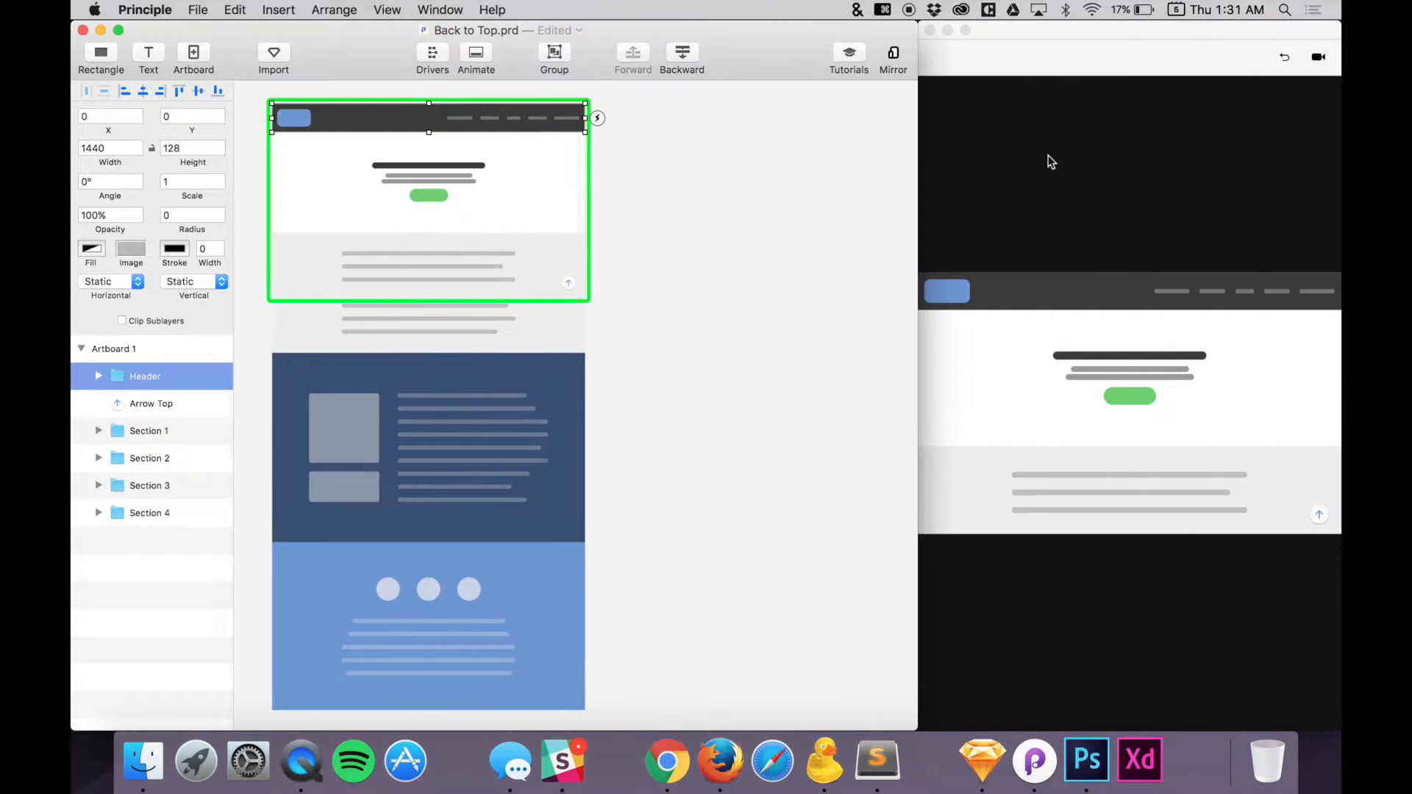
Enlarge the separate preview window to fit the artboard, shift it downward, and return to the main project window
left_click(1053, 59)
left_click_drag(923, 726, 550, 564)
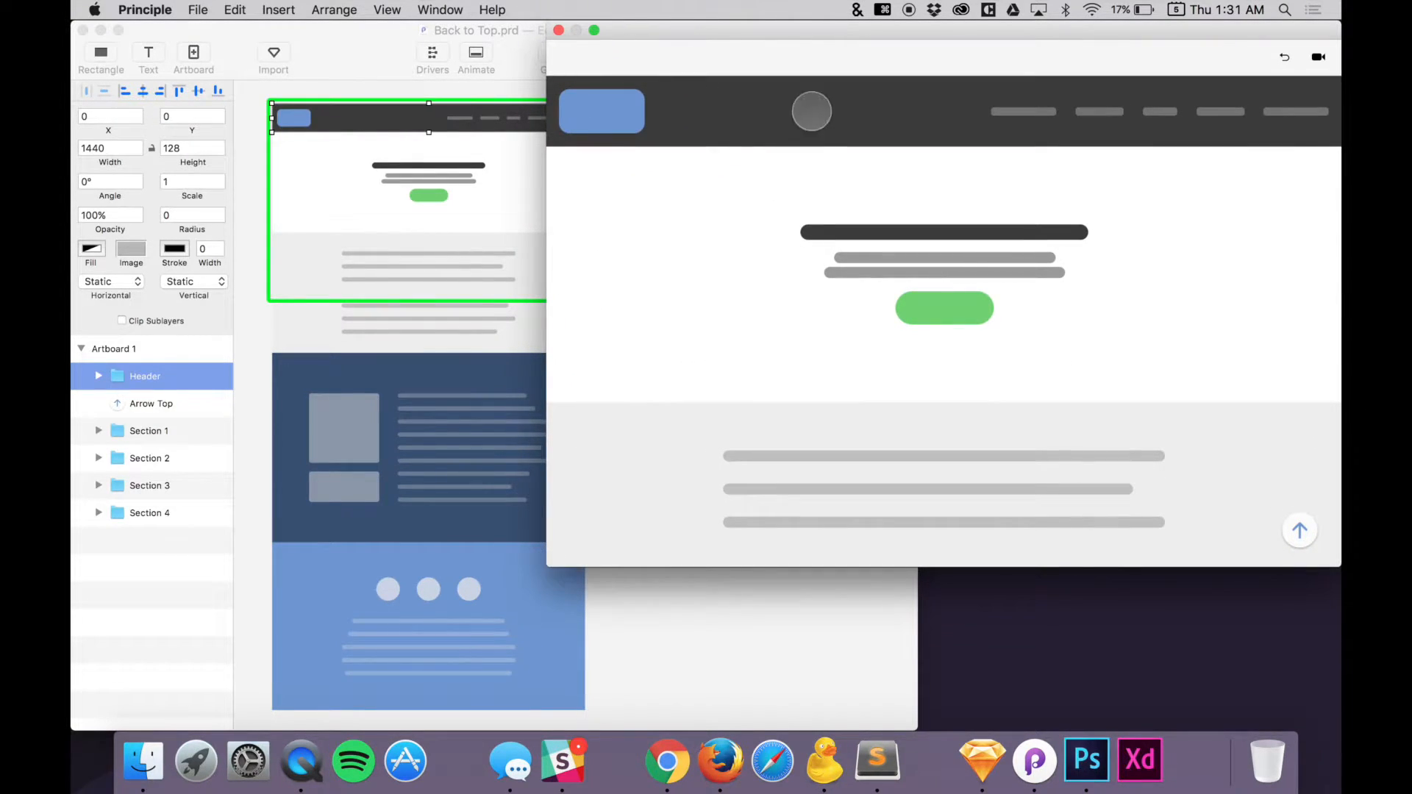
left_click_drag(825, 42, 812, 129)
left_click(784, 49)
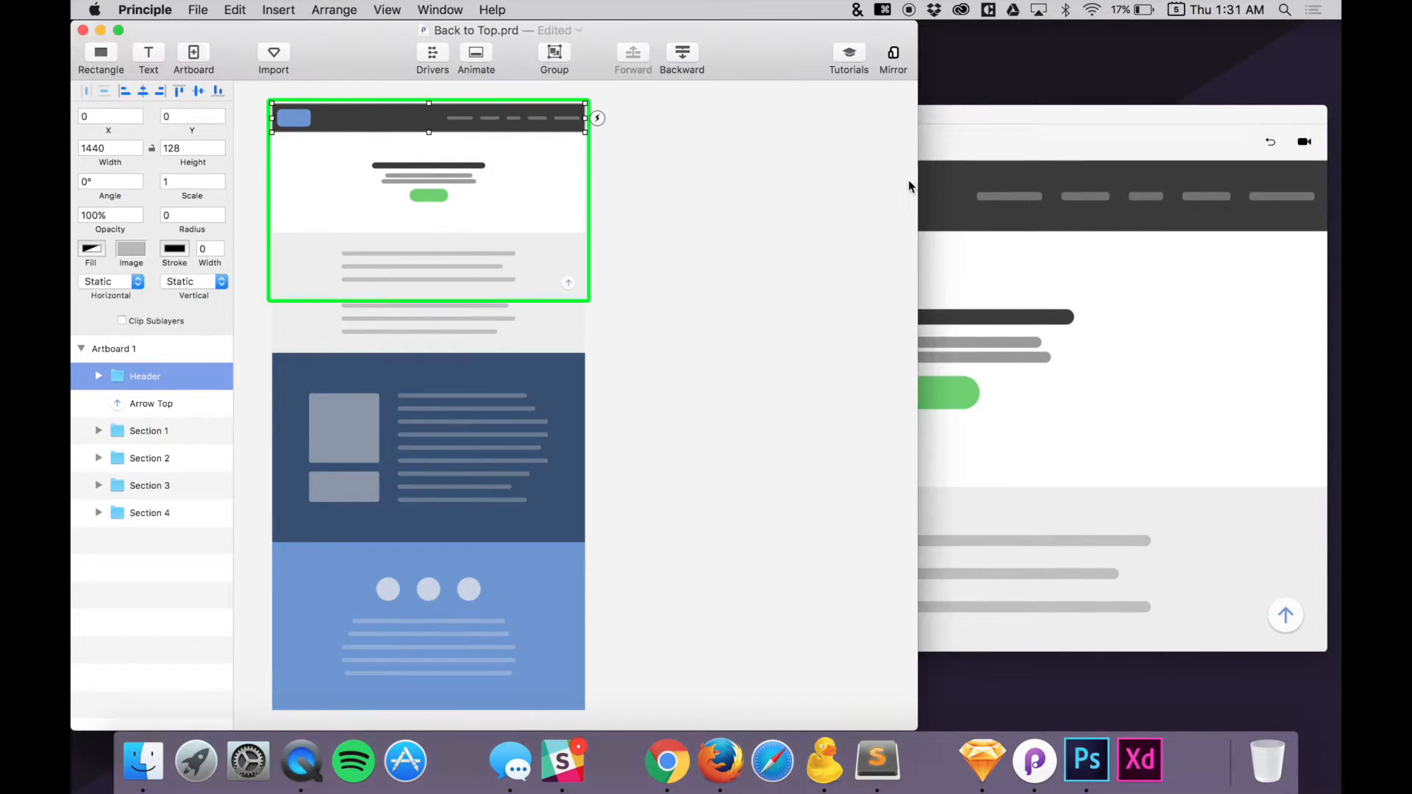
Widen the main project window over most of the preview window, and compare the preview with the artboard
left_click_drag(918, 184, 1209, 184)
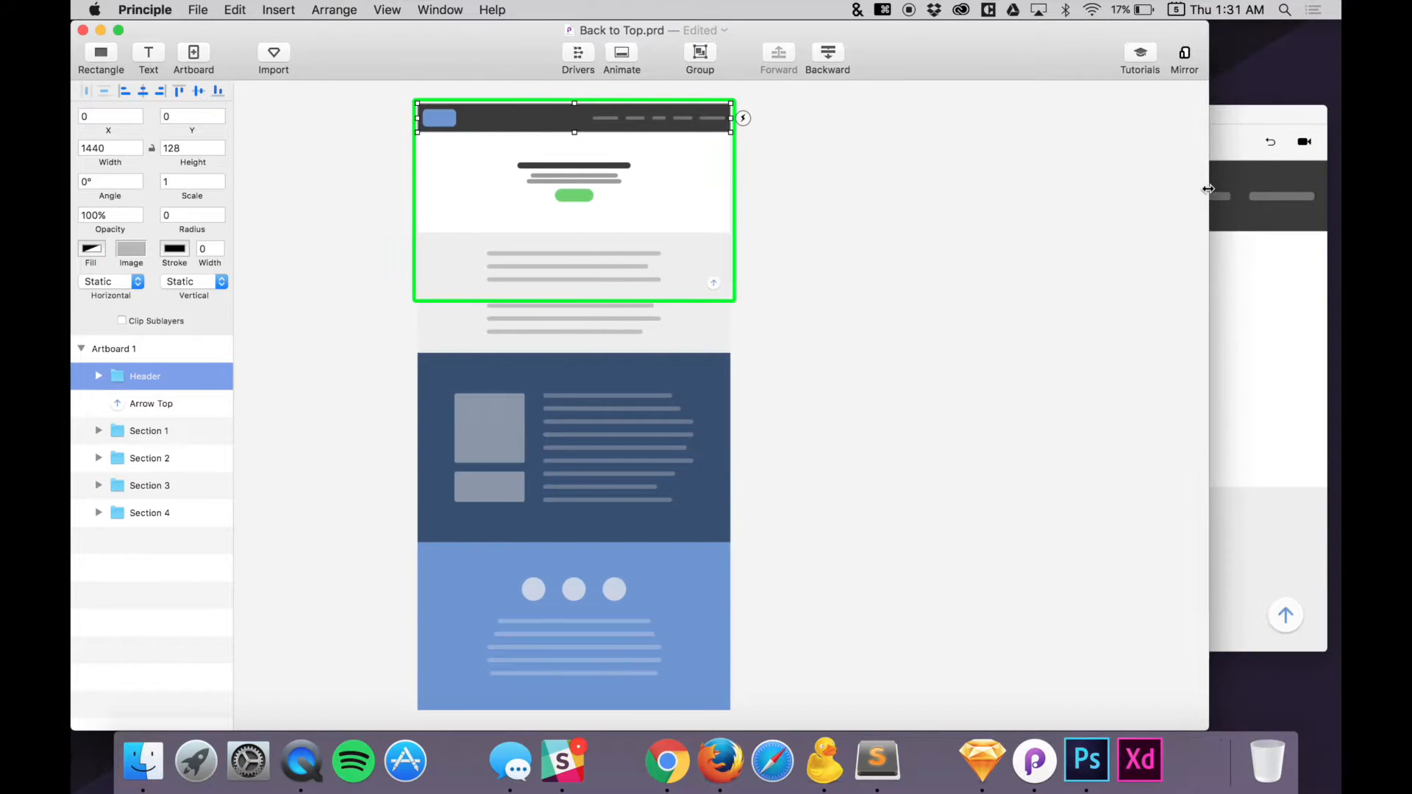
left_click(1261, 338)
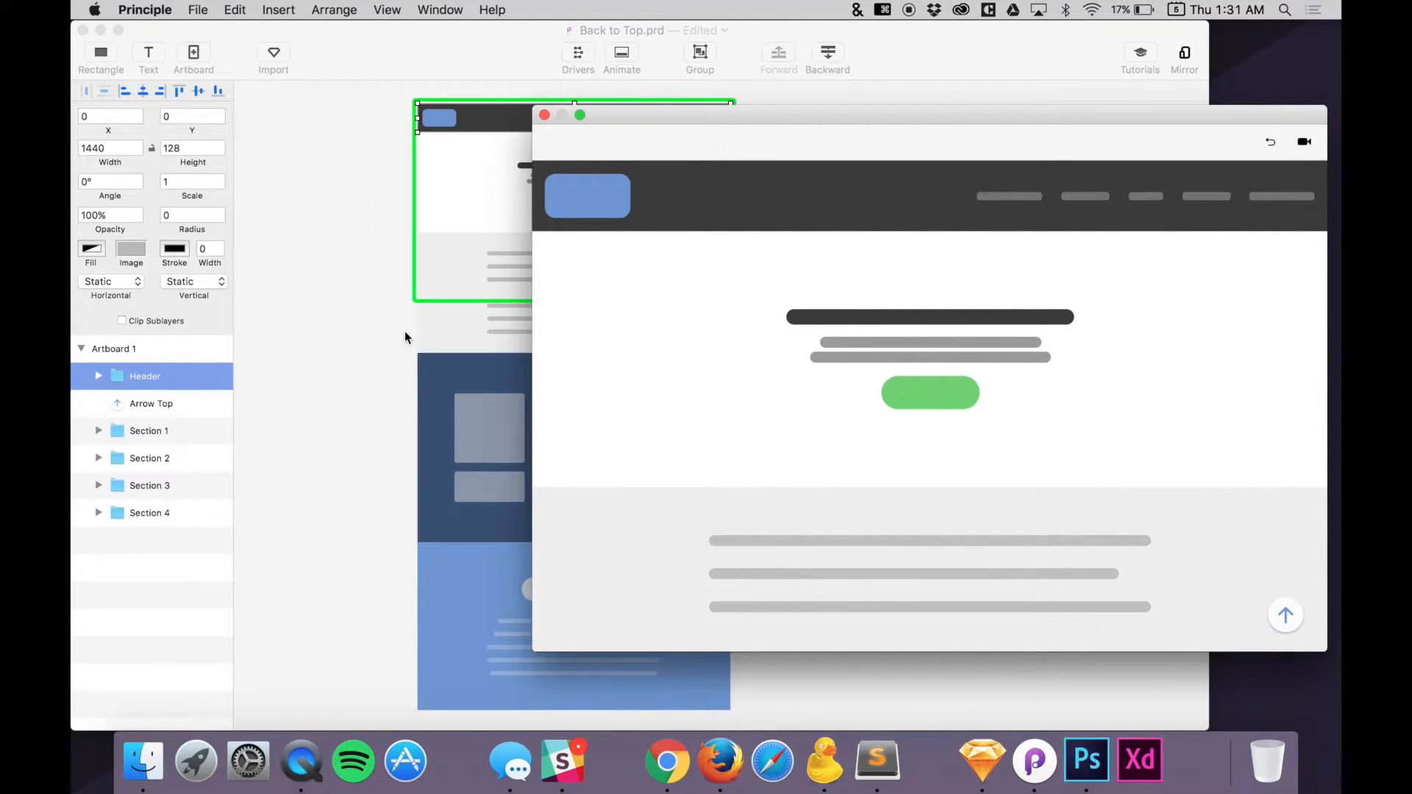
left_click(379, 340)
scroll(839, 371, "up", 3)
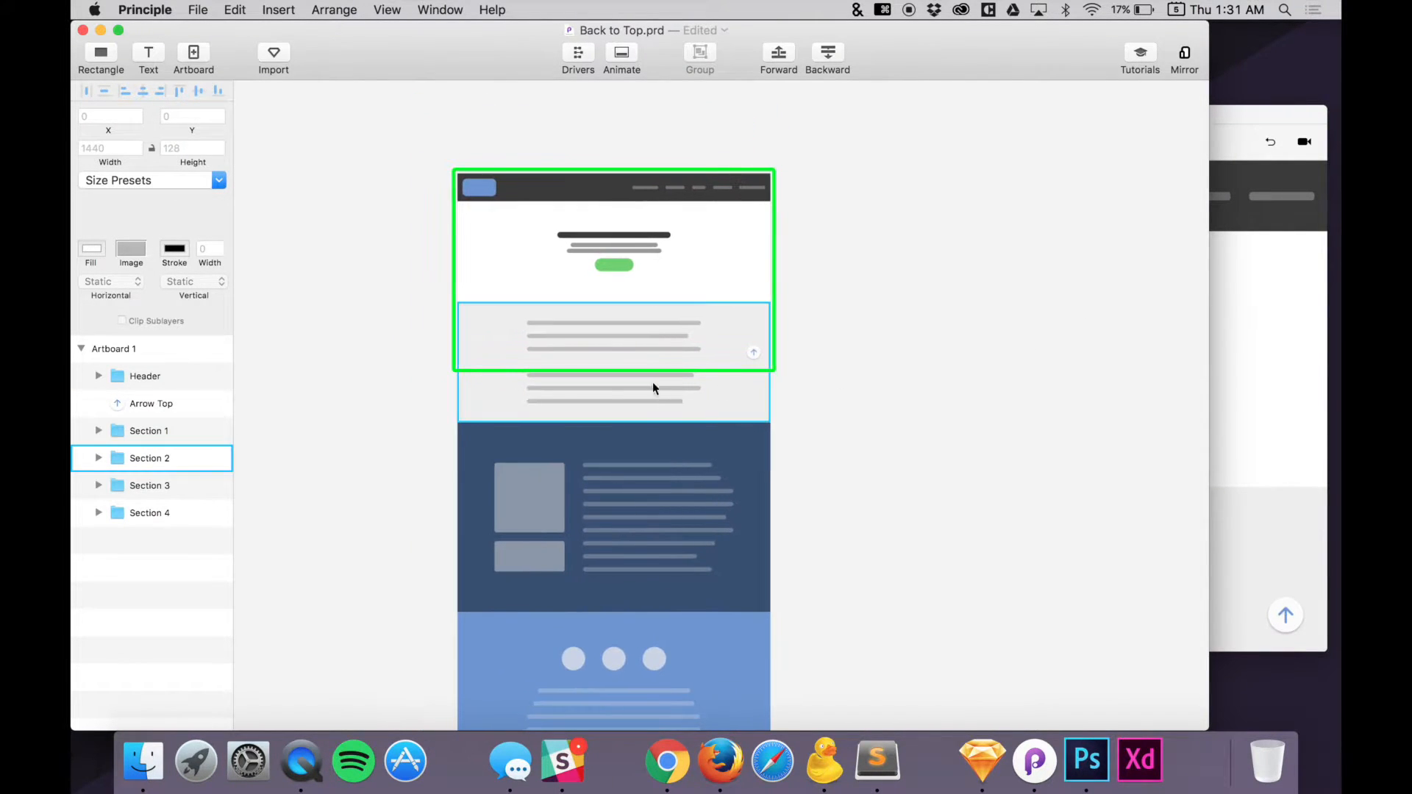
left_click(1265, 434)
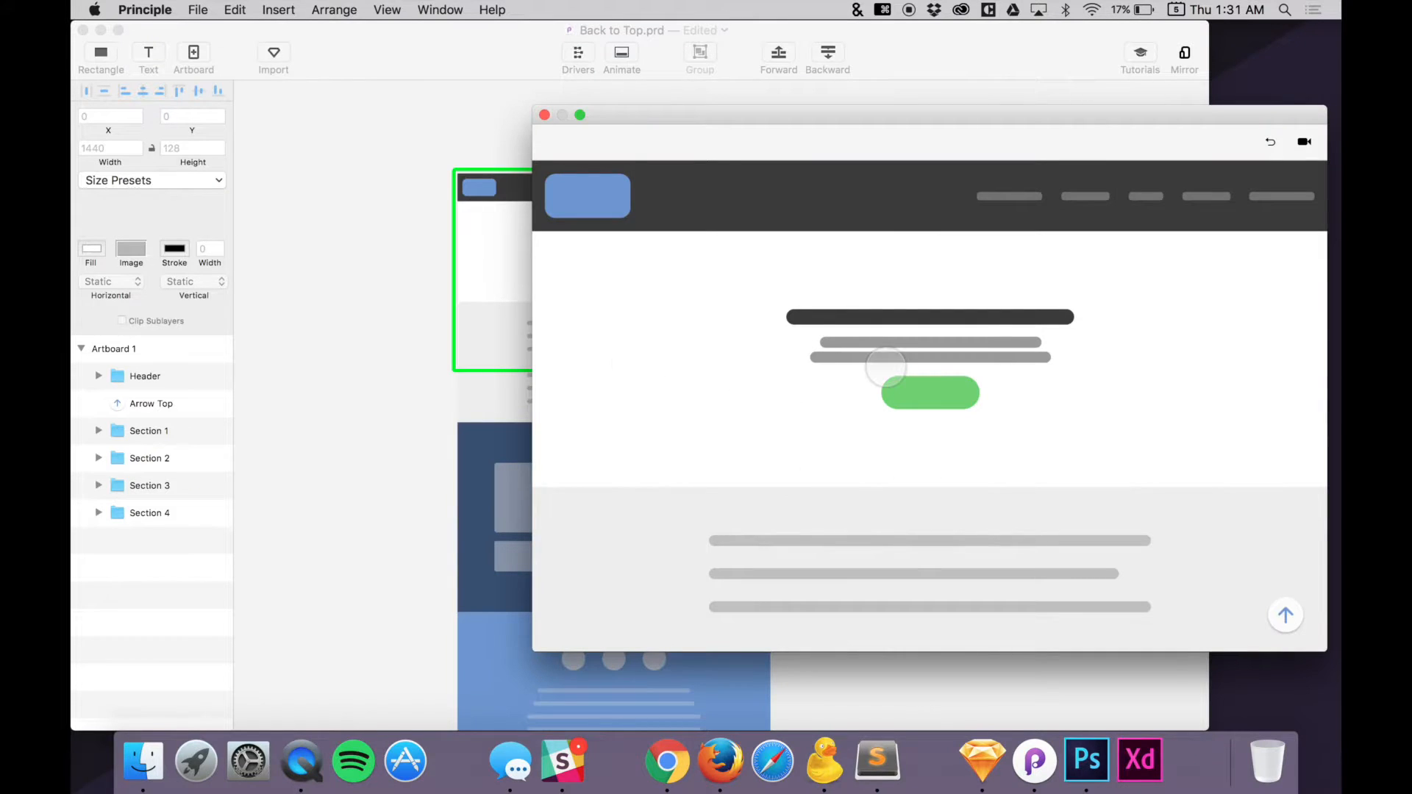
left_click(353, 383)
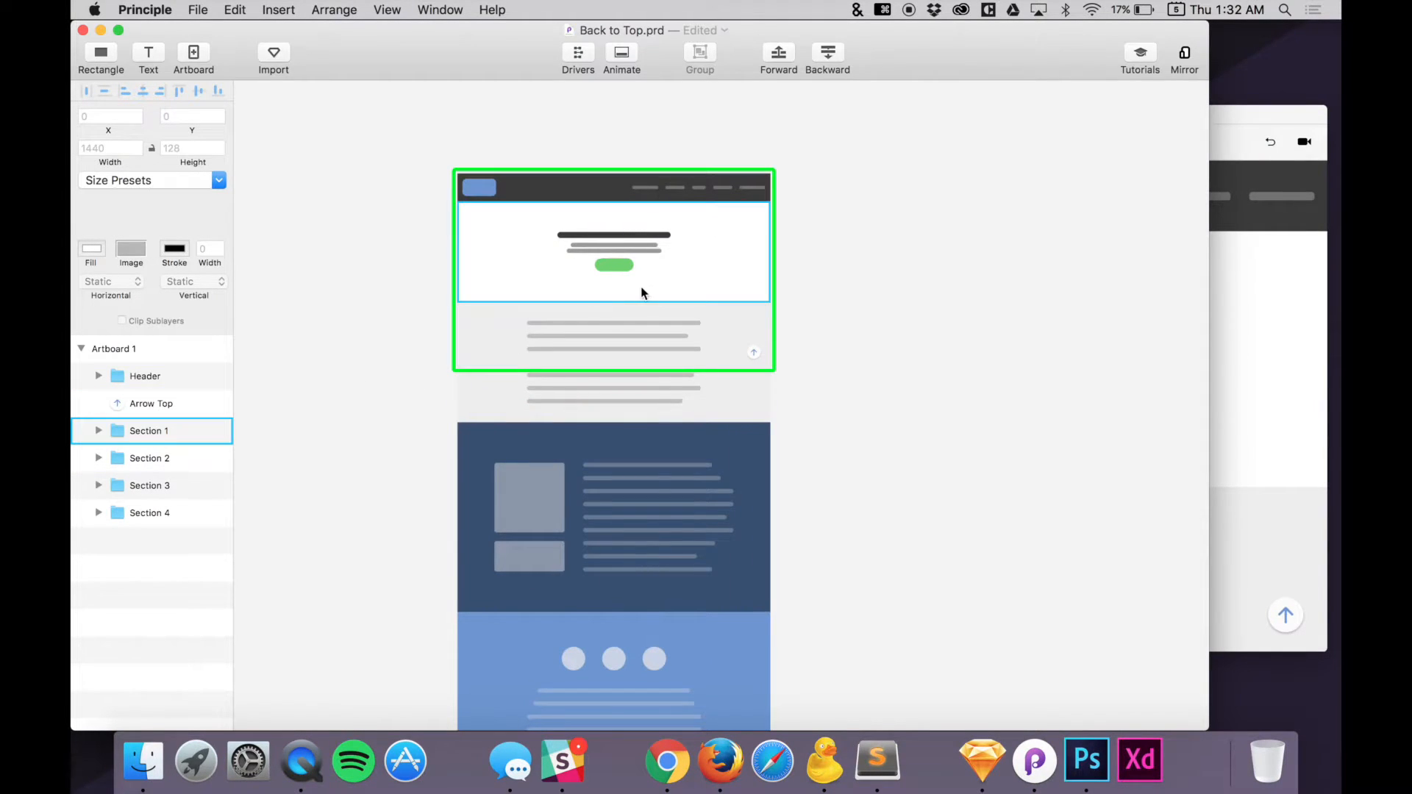
Group Section 1 through Section 4 and name the group Scroll Window
scroll(631, 390, "down", 5)
scroll(628, 368, "up", 5)
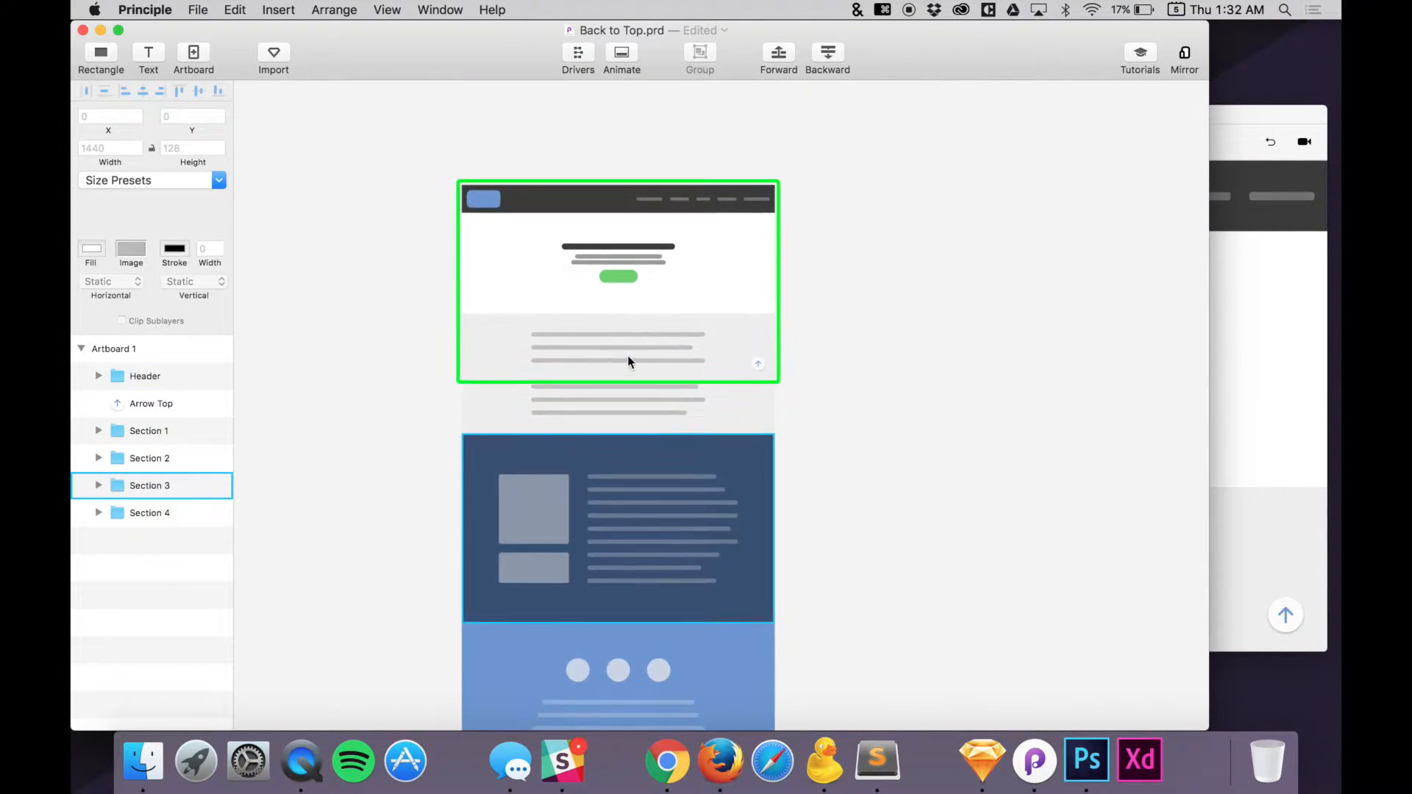
left_click(159, 434)
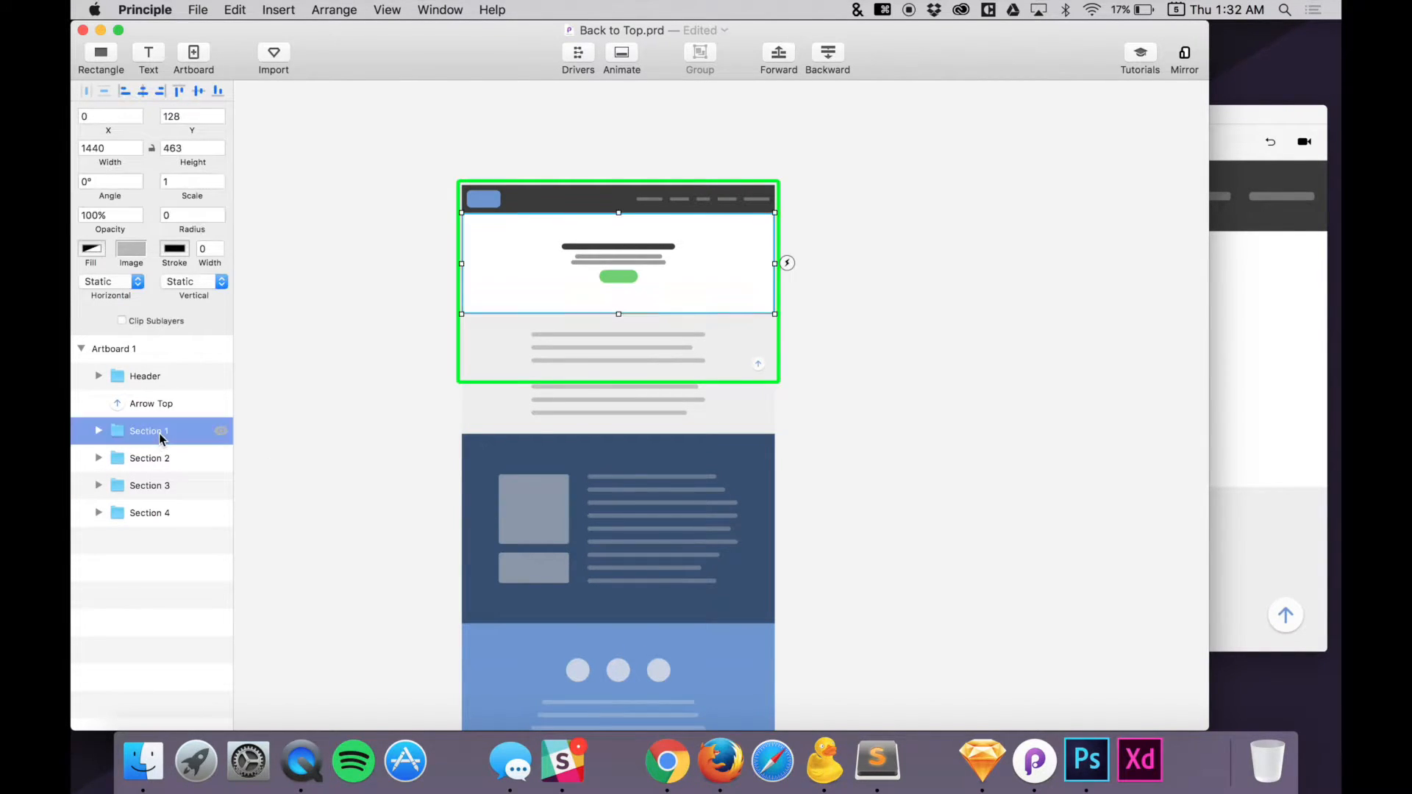
left_click(158, 515, "shift")
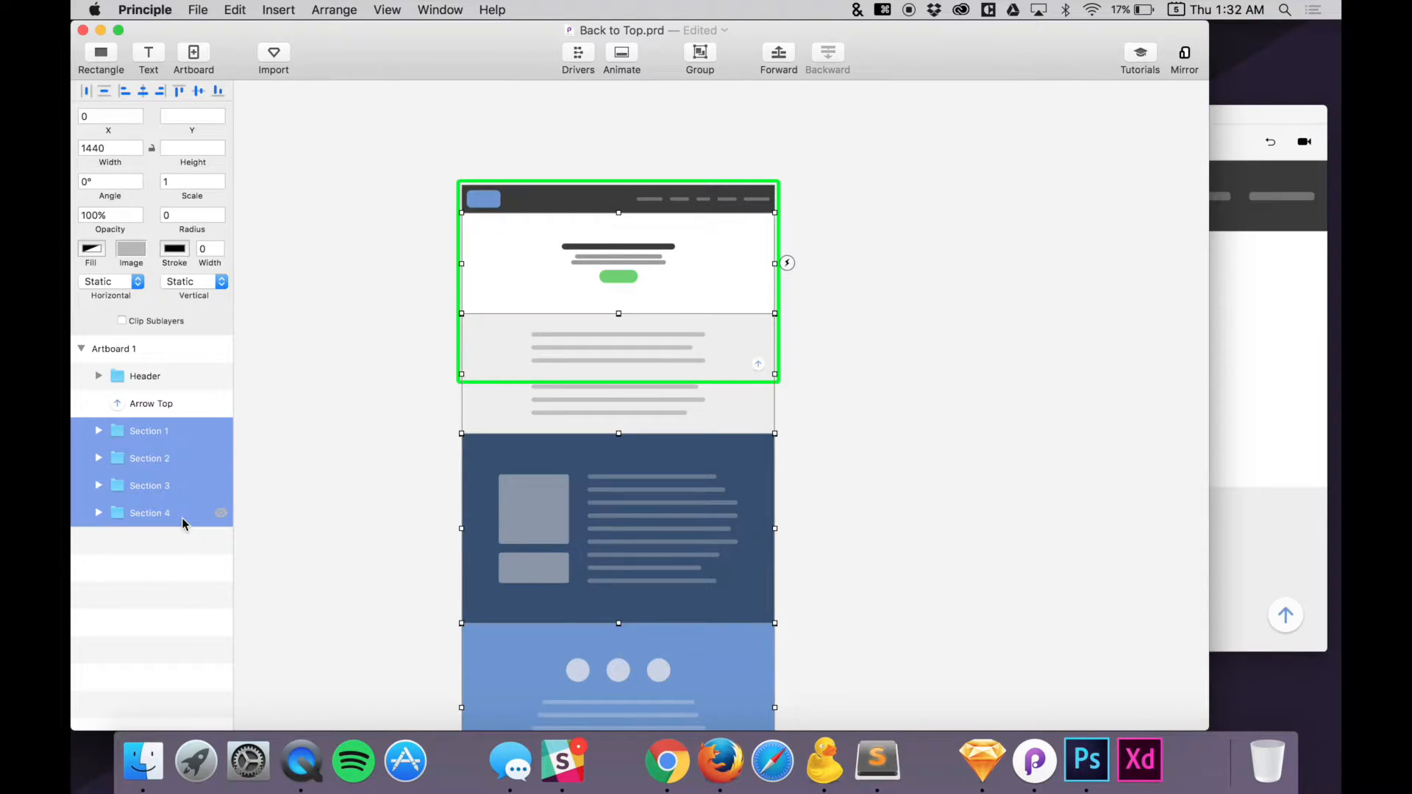
key("super+g")
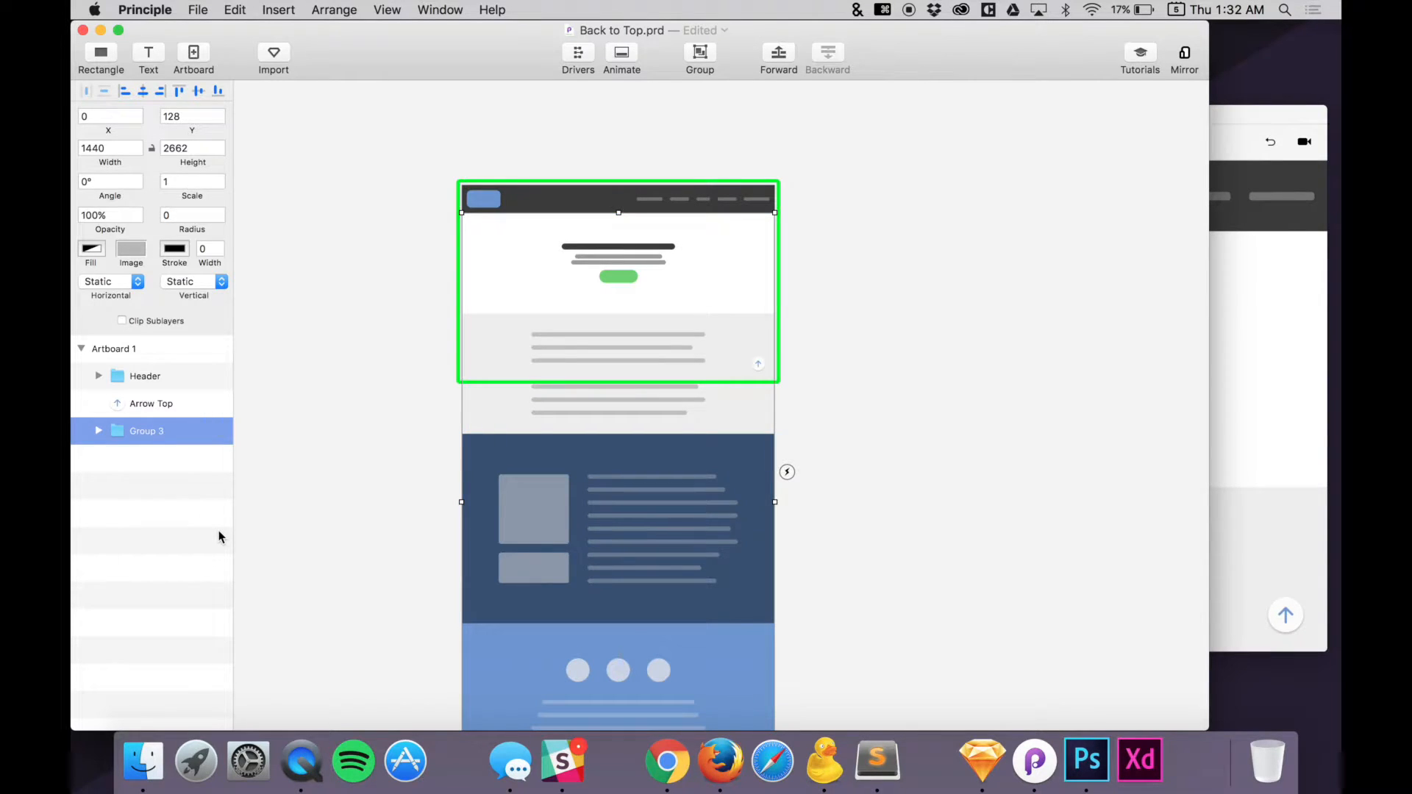
double_click(150, 433)
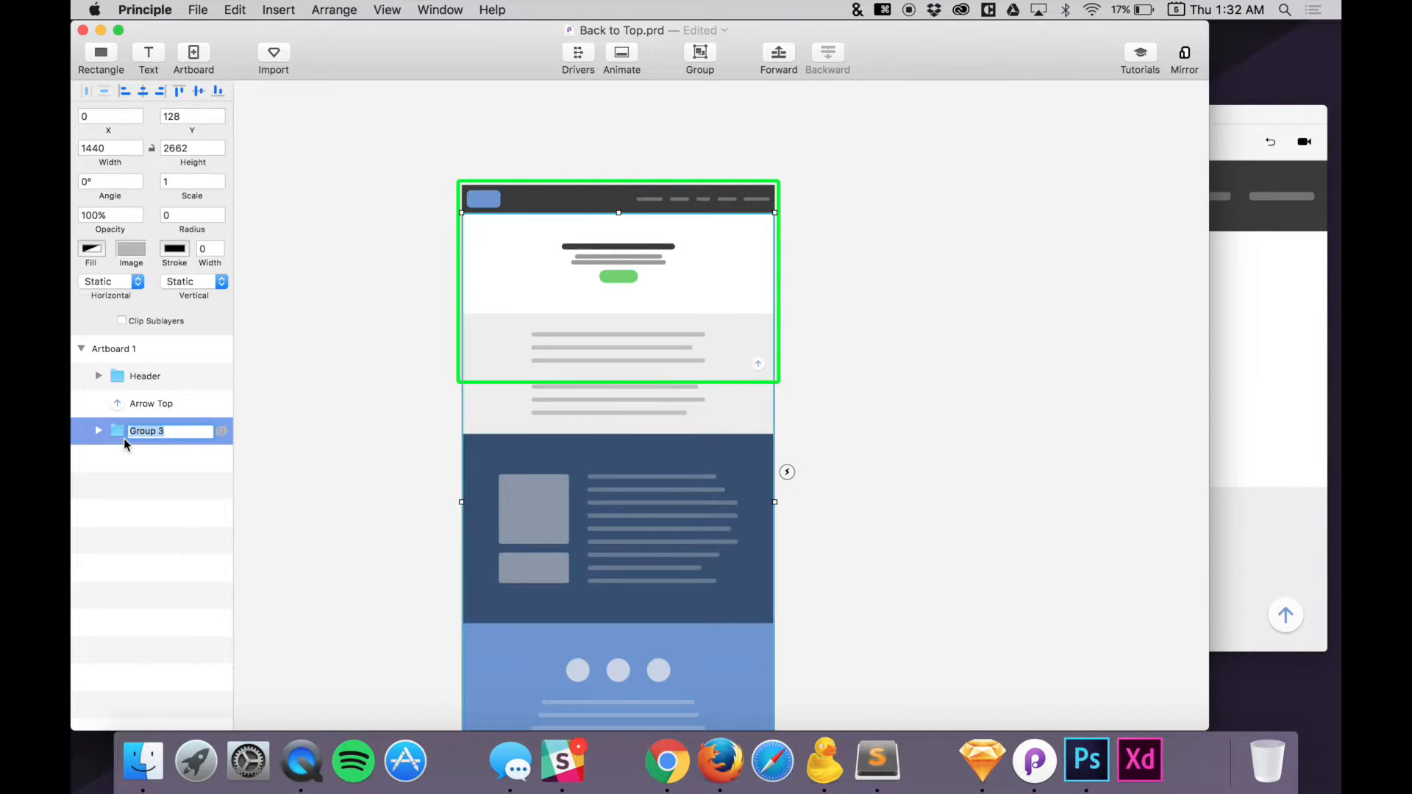
type("Scroll Window")
key("Return")
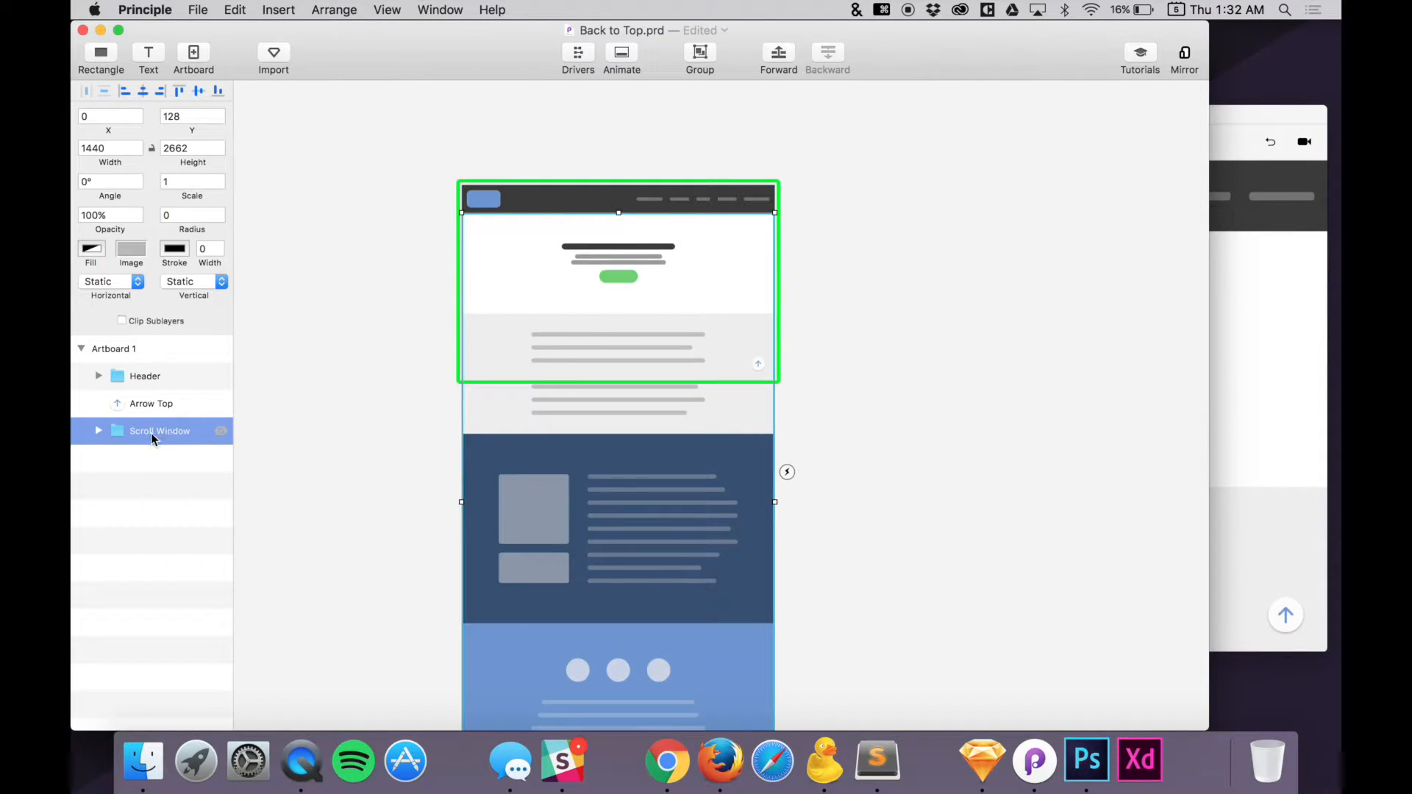
Set the Scroll Window group's vertical behavior to Scroll and try it out in the preview
left_click(191, 281)
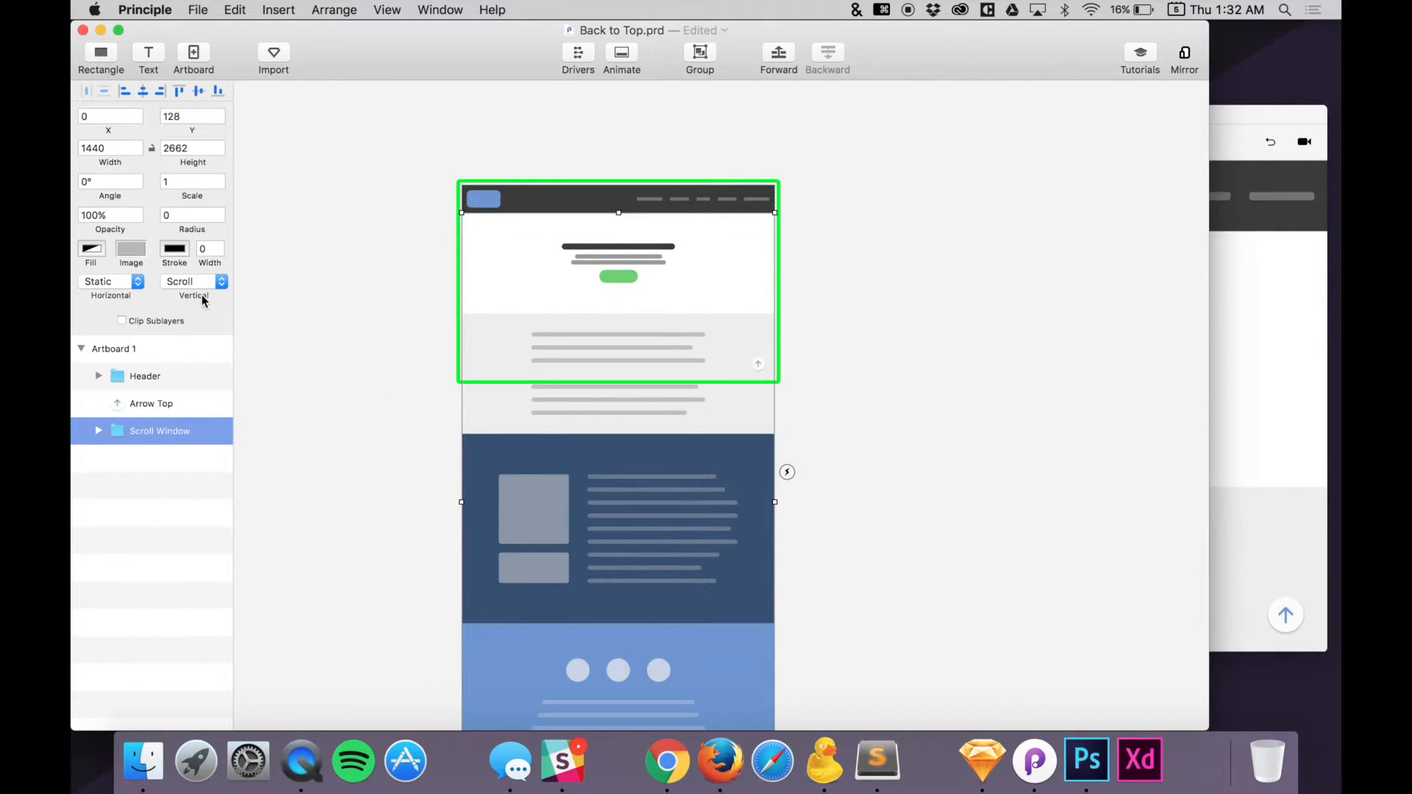
left_click(1236, 358)
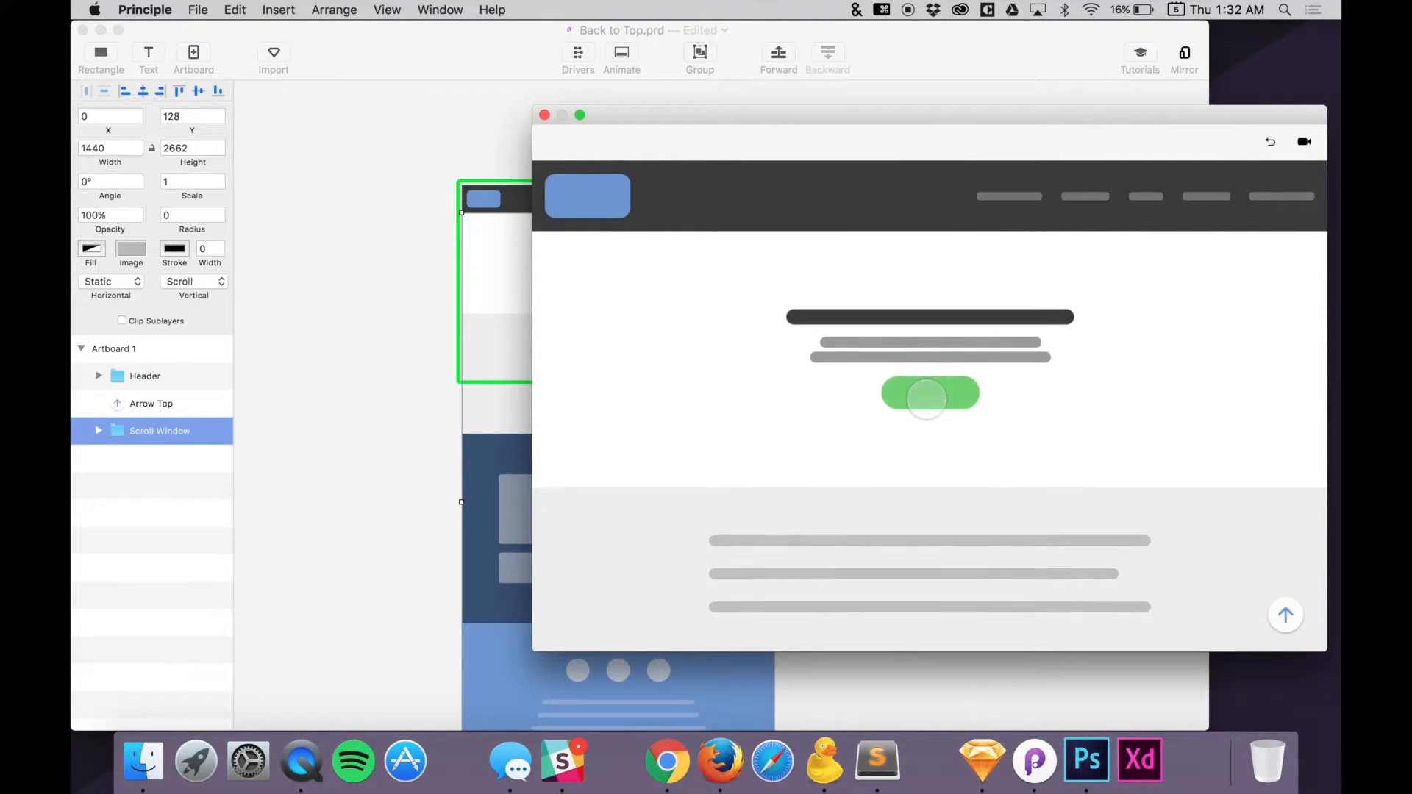
left_click(417, 347)
Shorten the Scroll Window group from its lower edge to the artboard's lower edge, at a height of 761
scroll(418, 347, "down", 3)
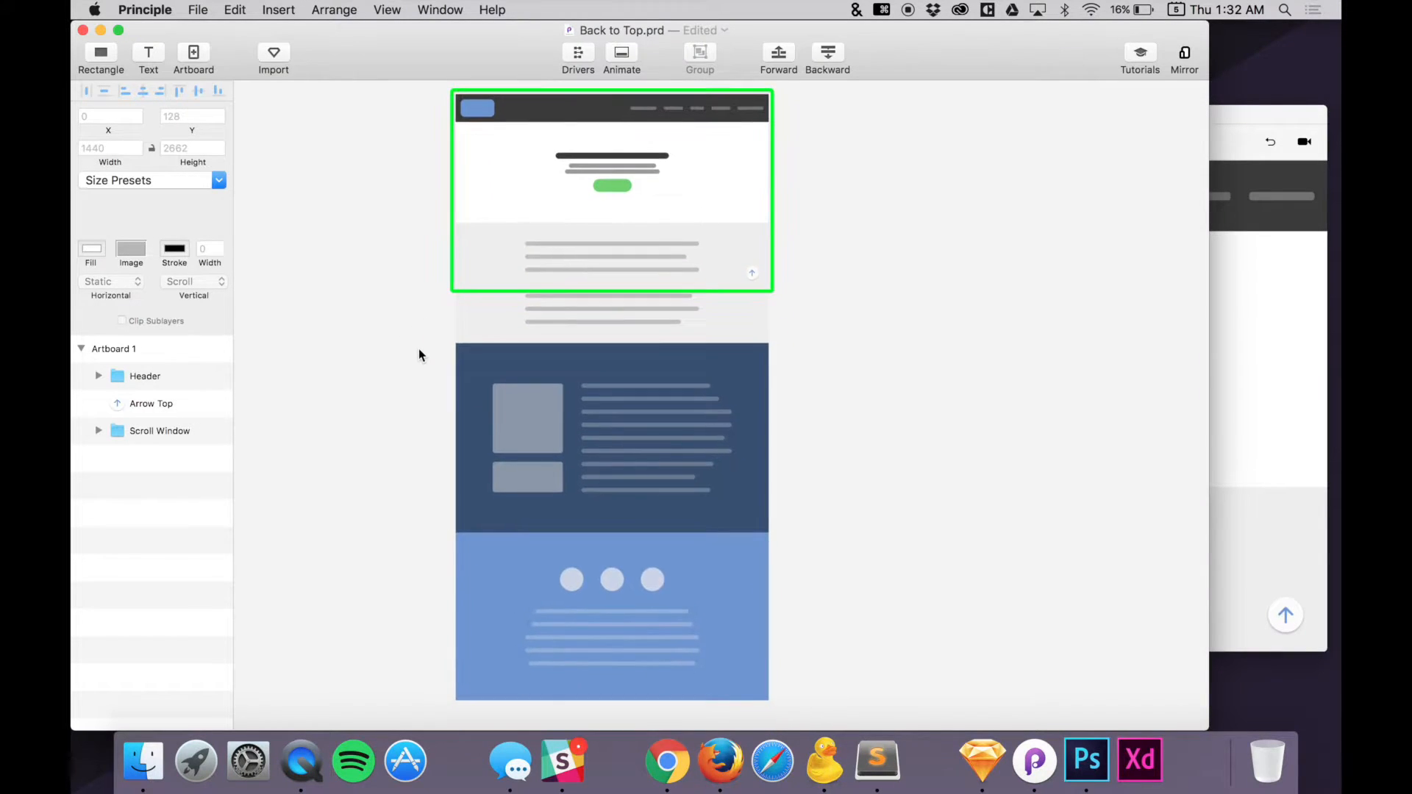
scroll(513, 363, "up", 2)
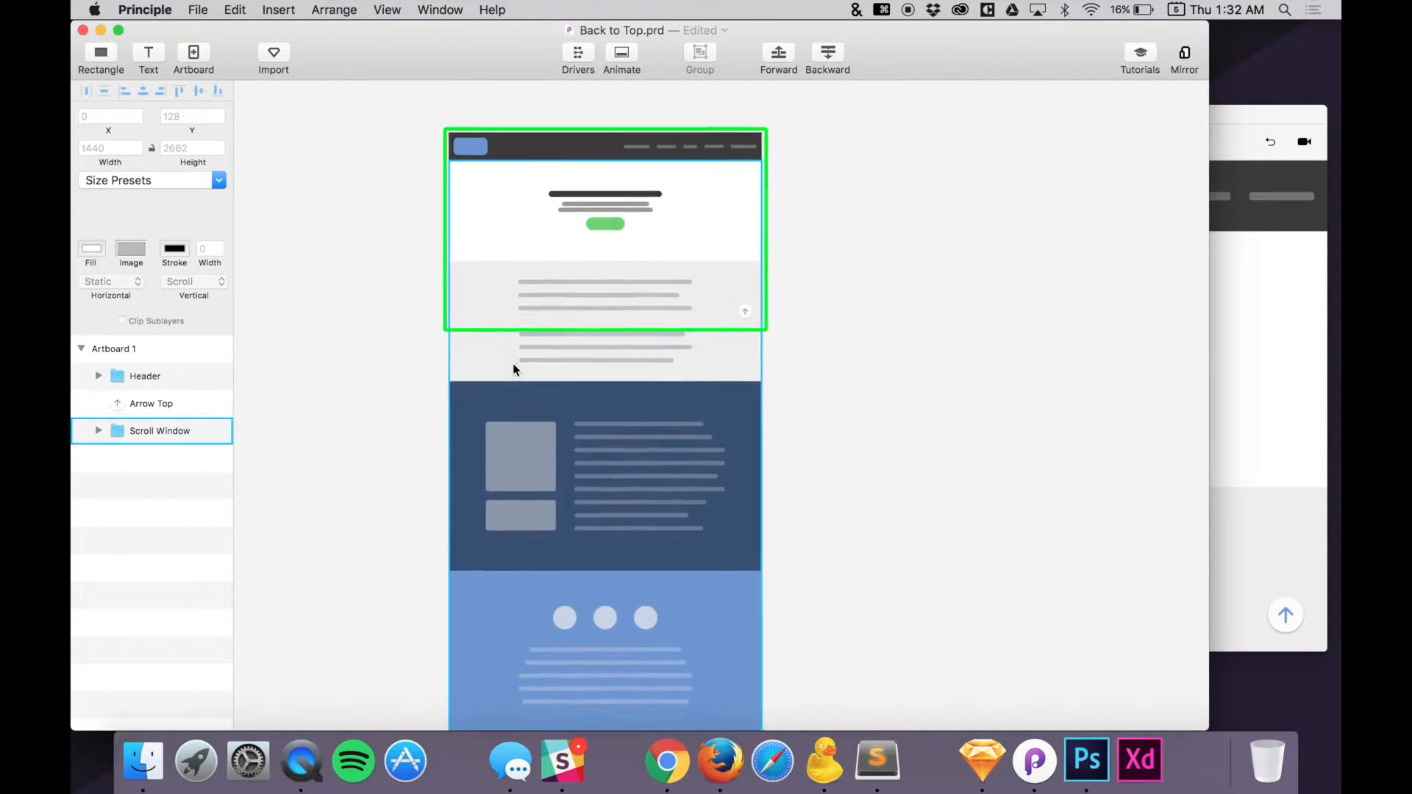
scroll(594, 675, "down", 3)
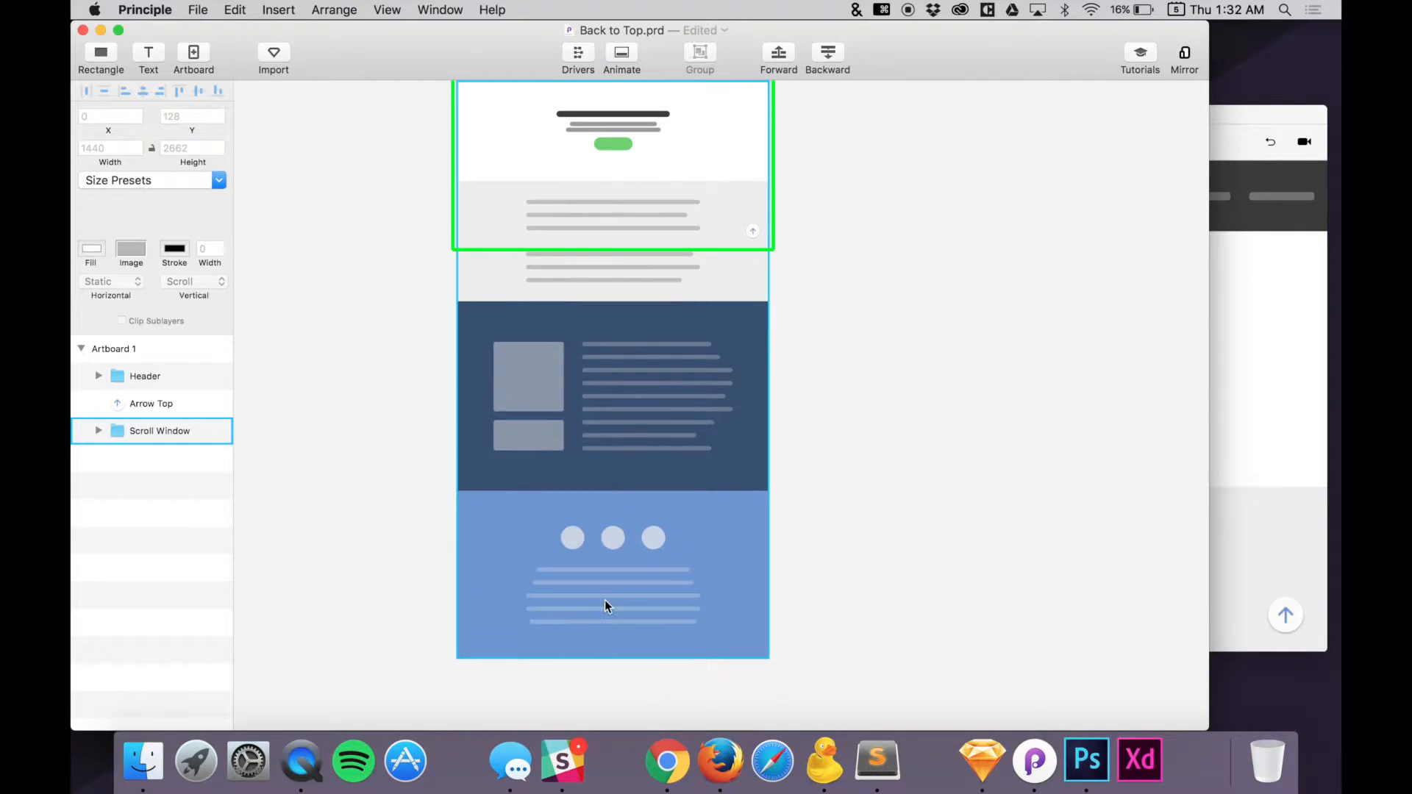
scroll(605, 606, "up", 2)
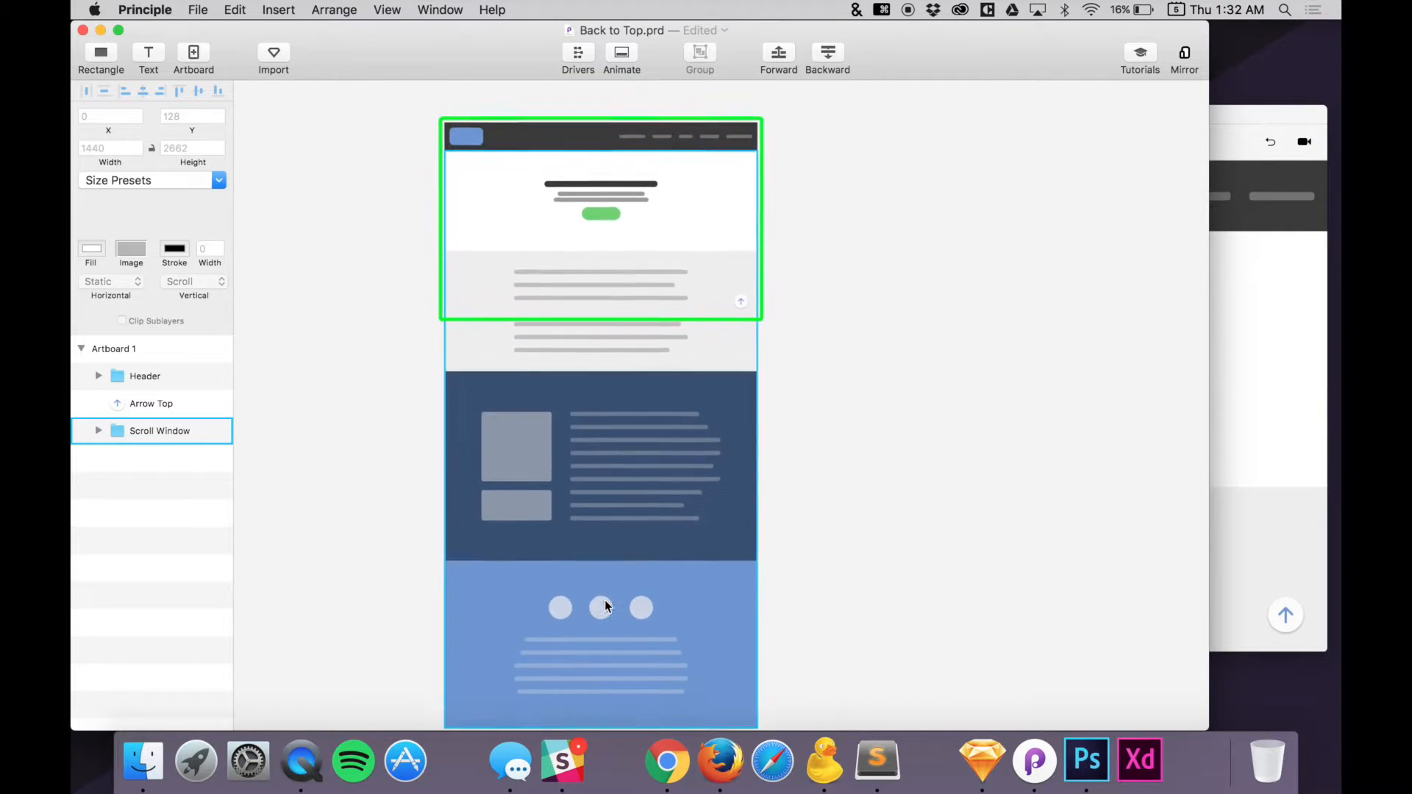
left_click(196, 429)
scroll(505, 452, "down", 2)
left_click_drag(594, 673, 592, 258)
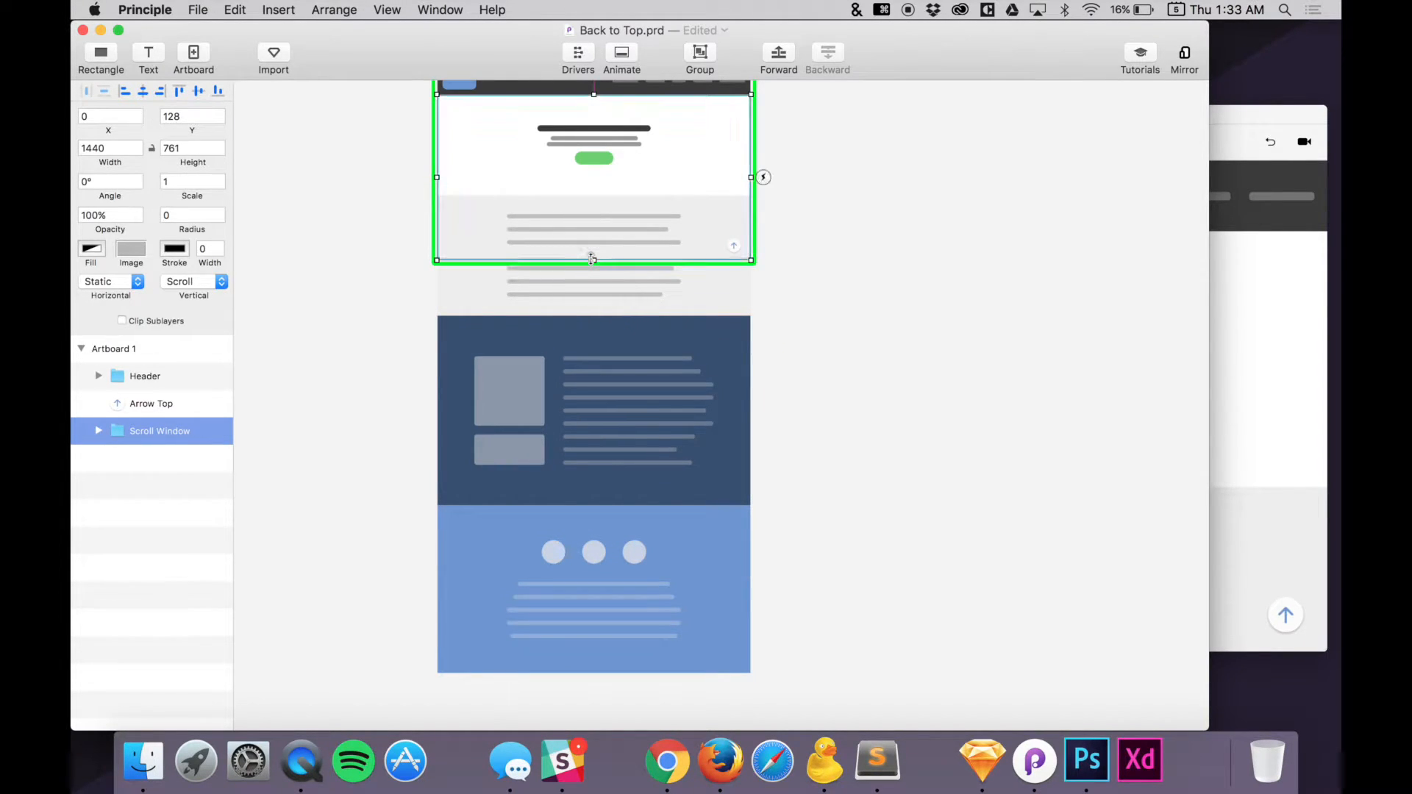
scroll(662, 316, "up", 2)
Test scrolling down through the page sections and back up in the preview, and return to the project window
left_click(1239, 315)
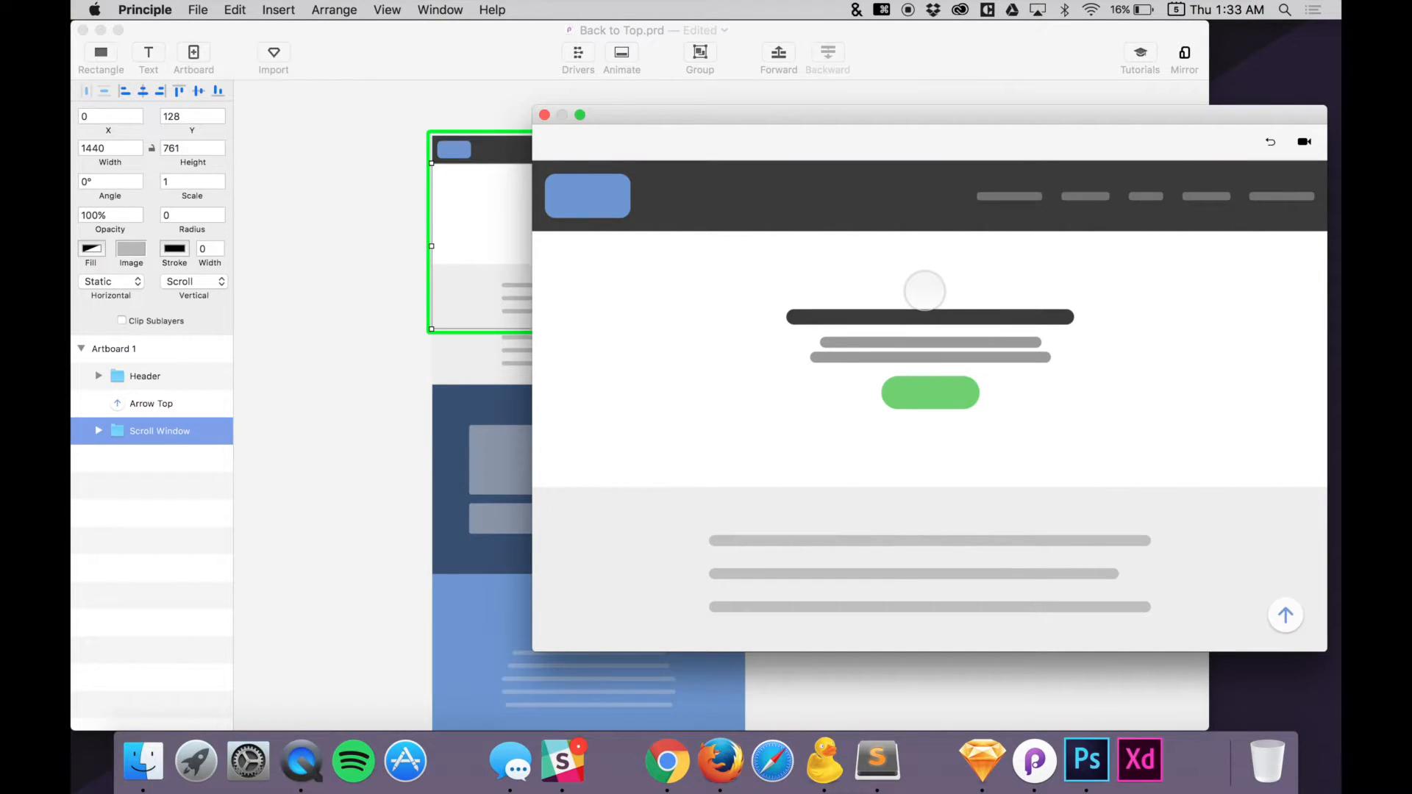
scroll(924, 291, "down", 10)
scroll(925, 291, "down", 10)
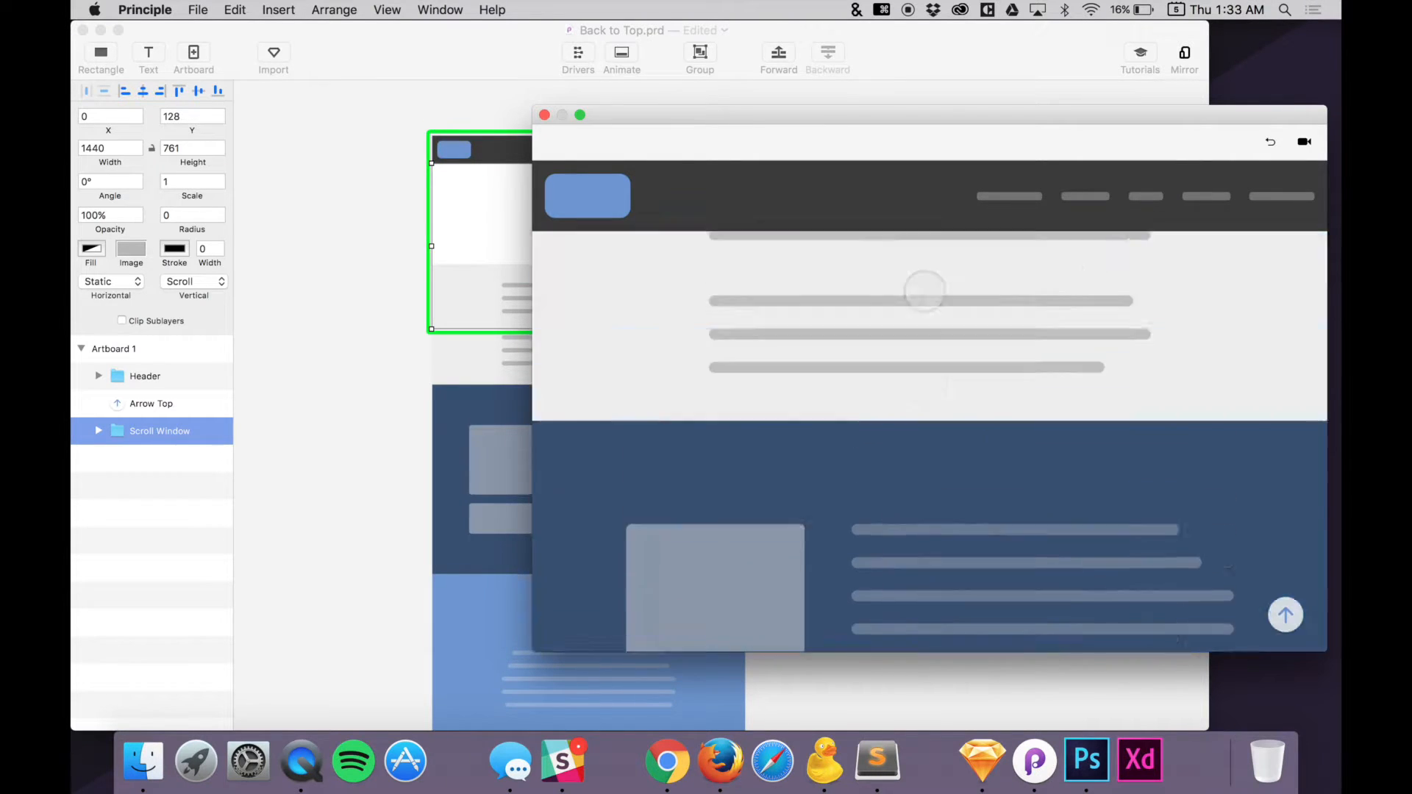
scroll(924, 291, "up", 15)
left_click(400, 236)
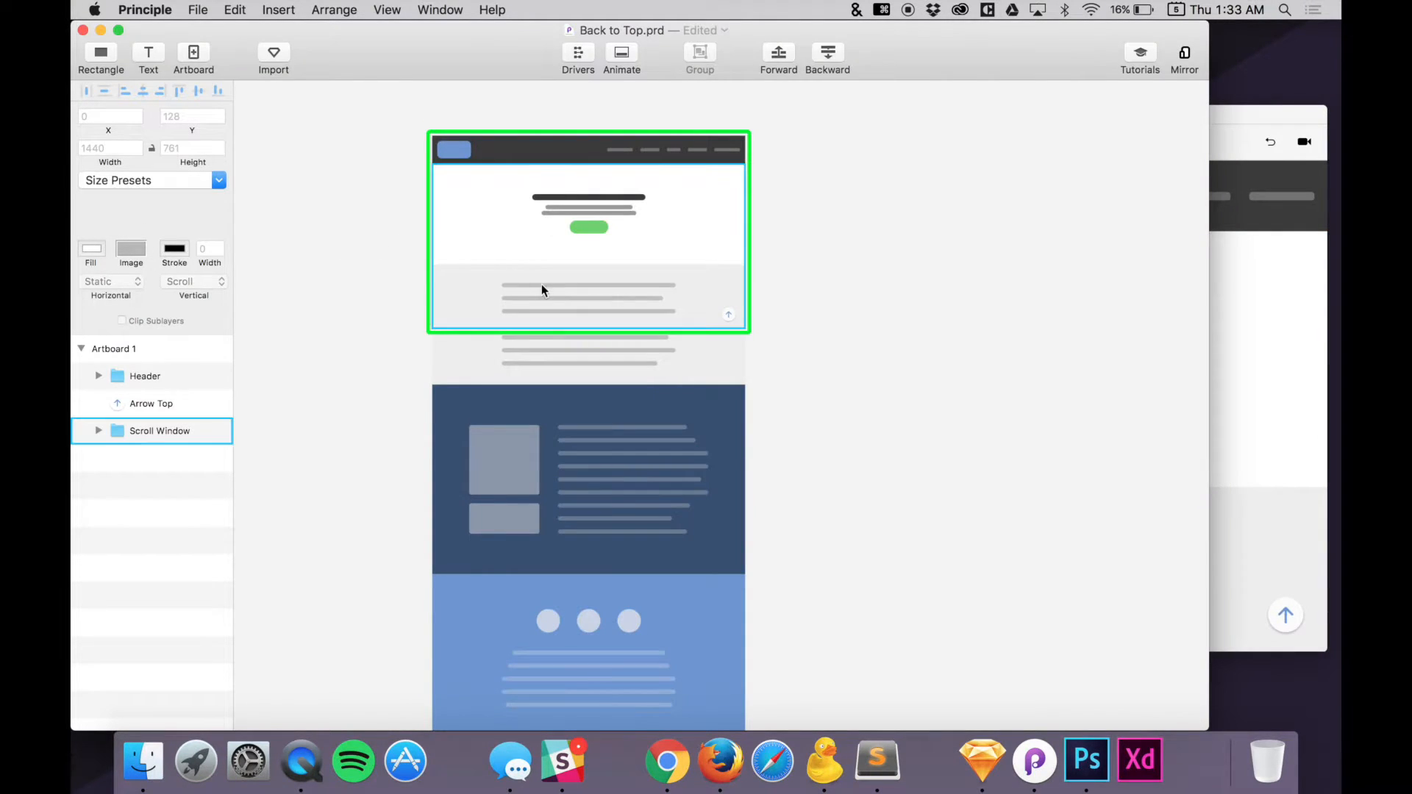
Extend the Scroll Window group's upper edge to the artboard's top at Y 0, height 889, and test scrolling in the preview
left_click(166, 429)
left_click_drag(585, 163, 588, 136)
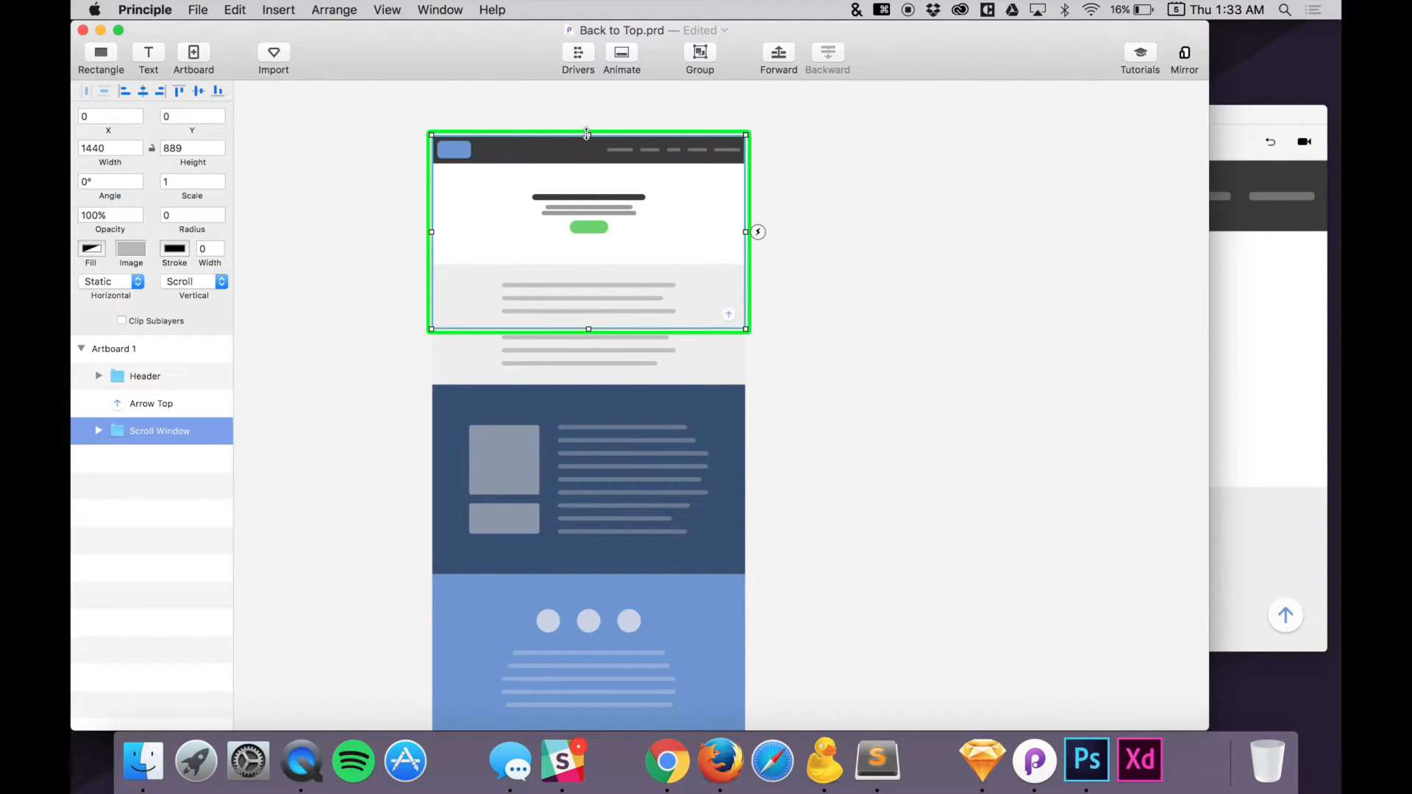
left_click(1283, 342)
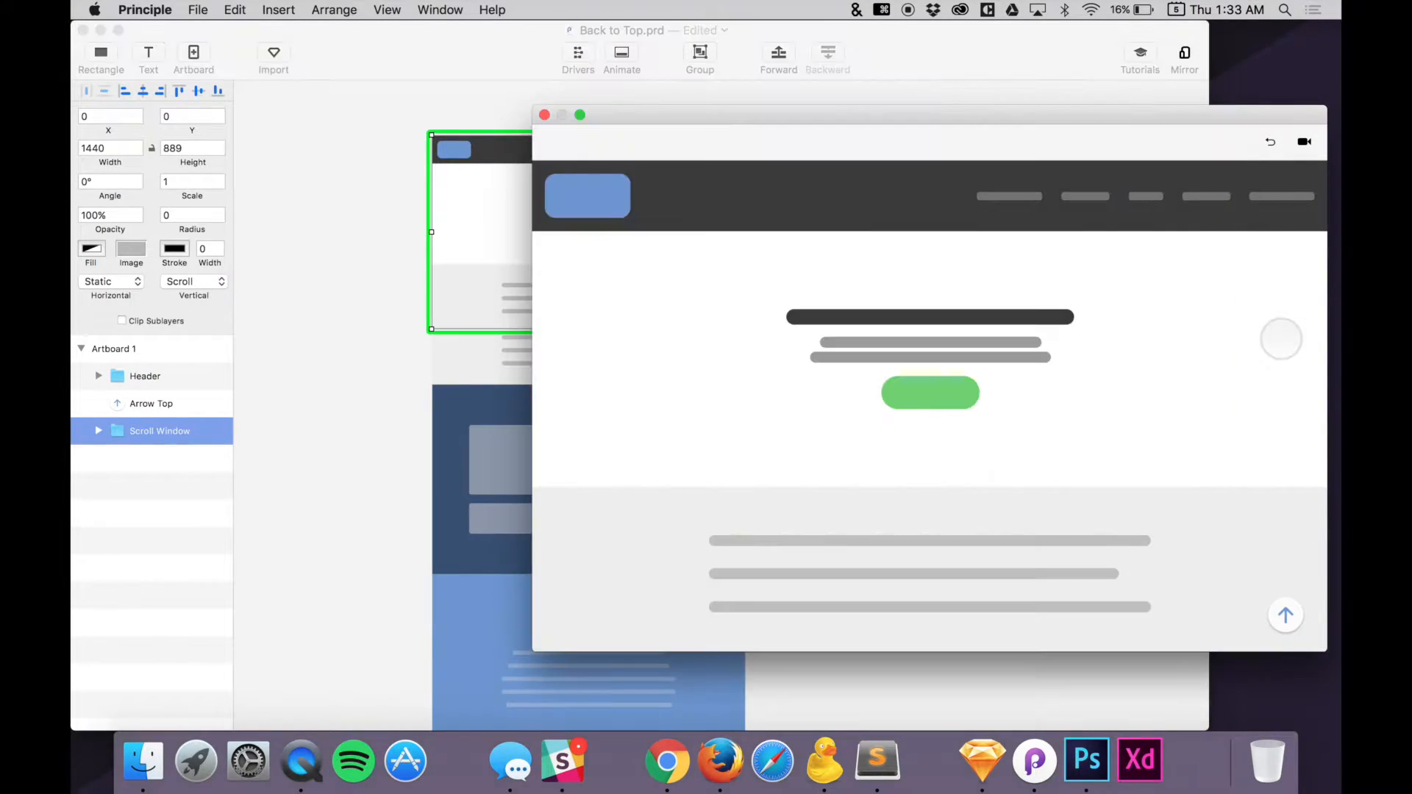
scroll(854, 237, "down", 15)
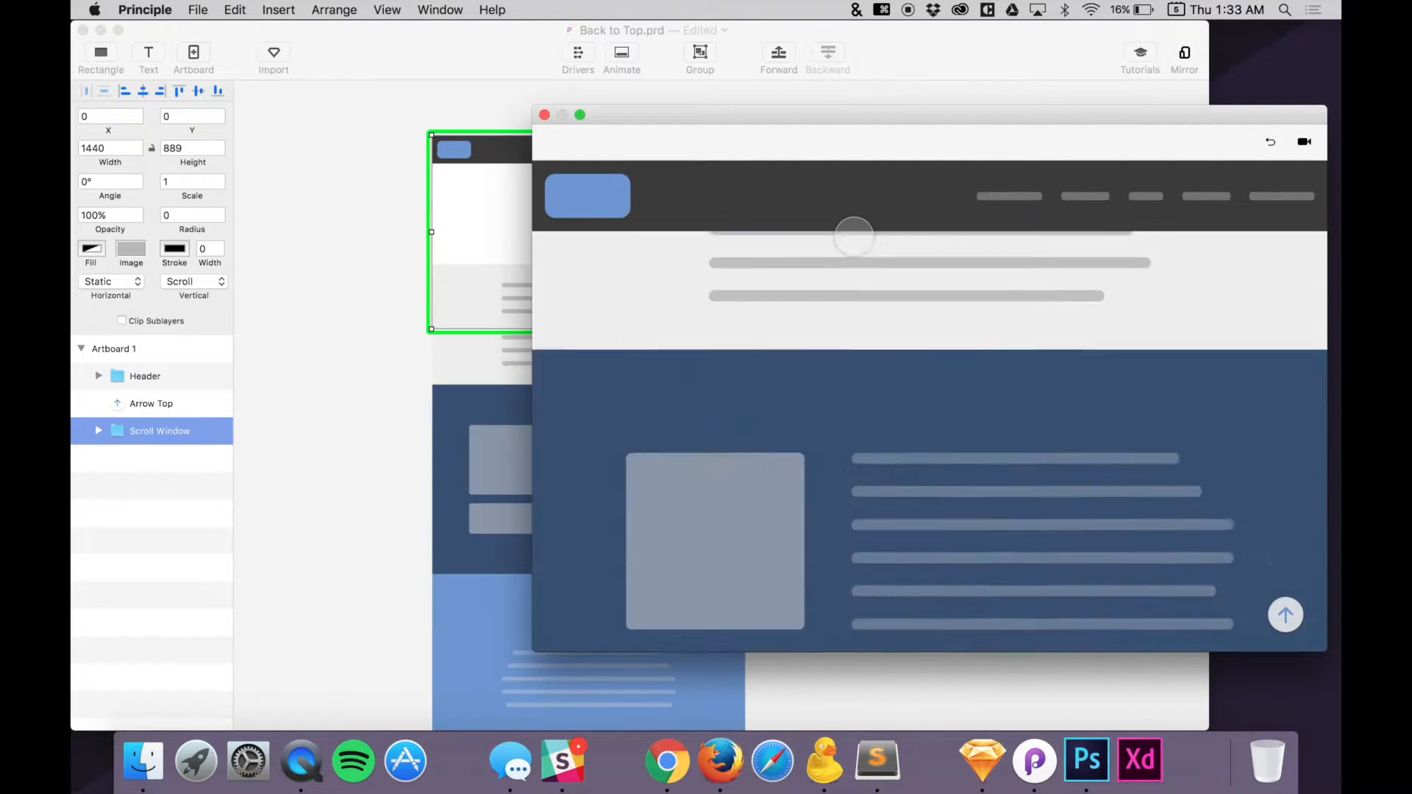
scroll(853, 236, "up", 15)
scroll(866, 413, "down", 15)
scroll(867, 412, "up", 15)
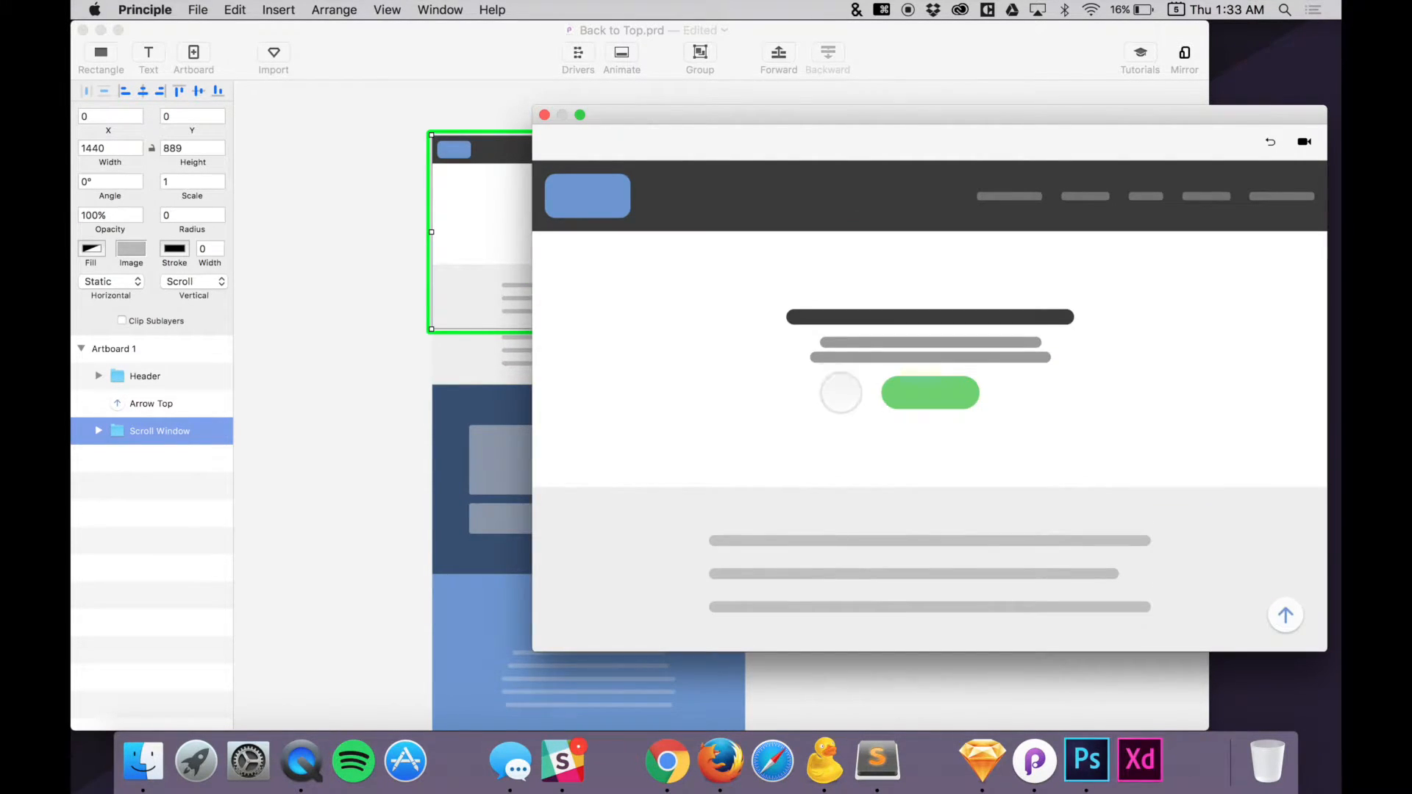
left_click(387, 341)
Select the Header group and check in the preview how the page content scrolls beneath it
left_click(581, 147)
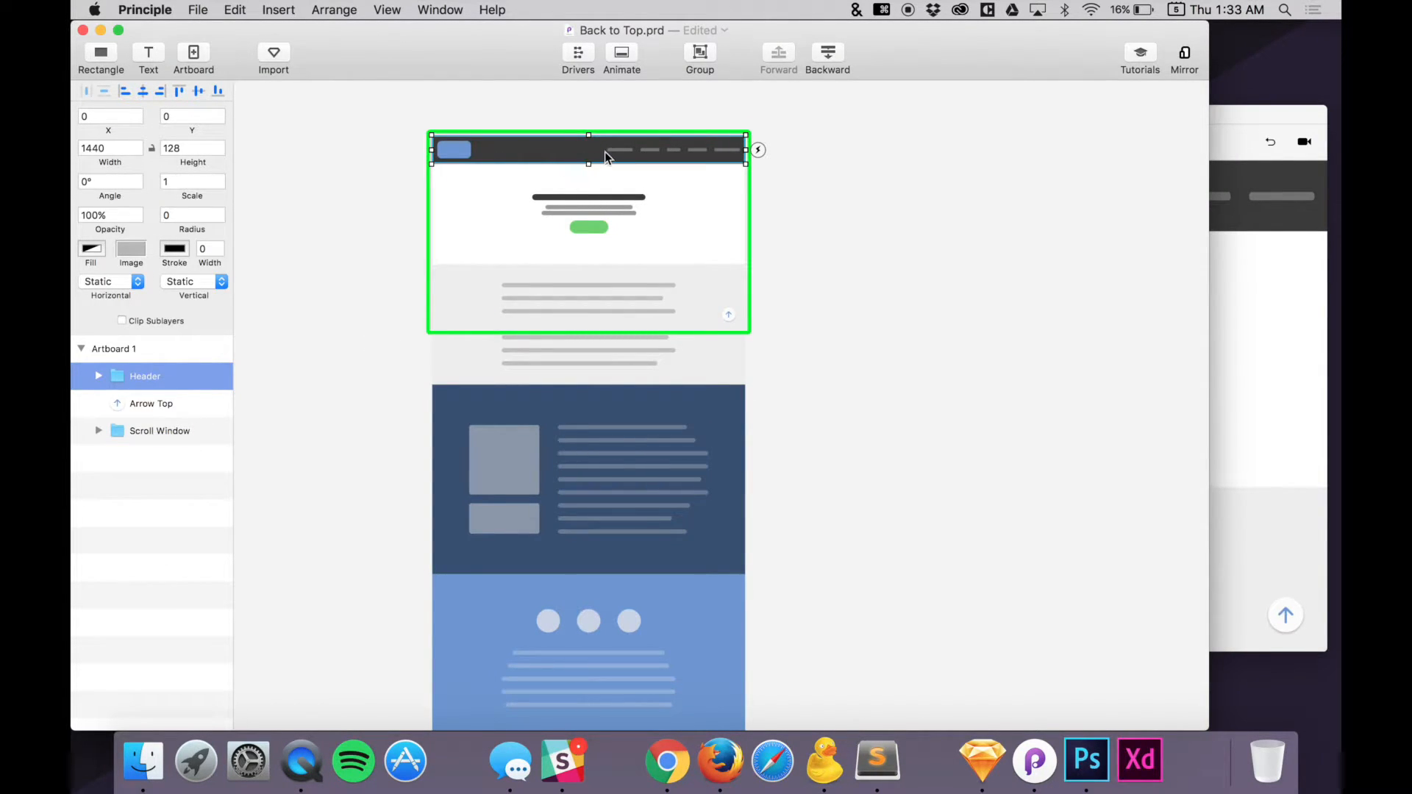
left_click(1280, 343)
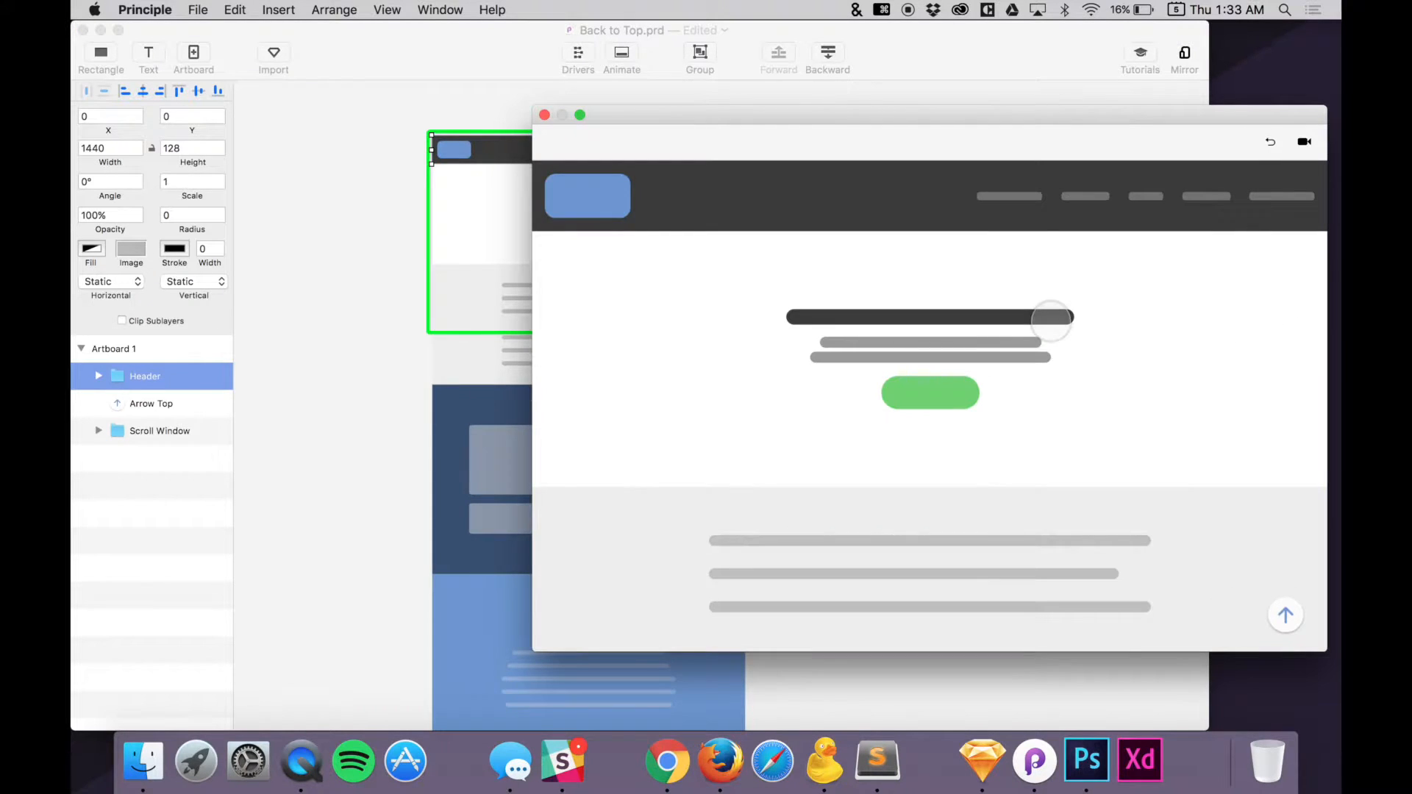
scroll(1051, 321, "down", 2)
scroll(1051, 321, "down", 2)
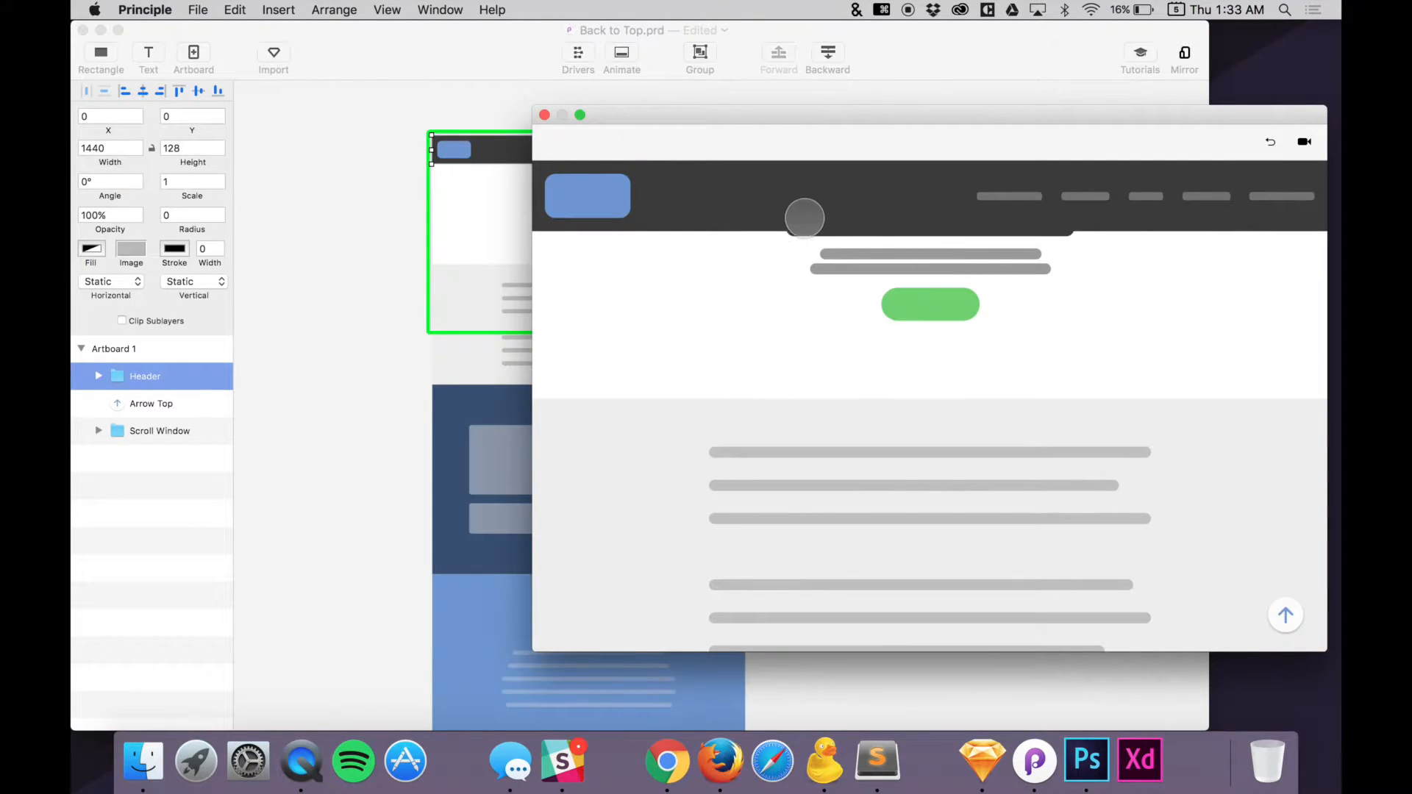
scroll(853, 273, "up", 3)
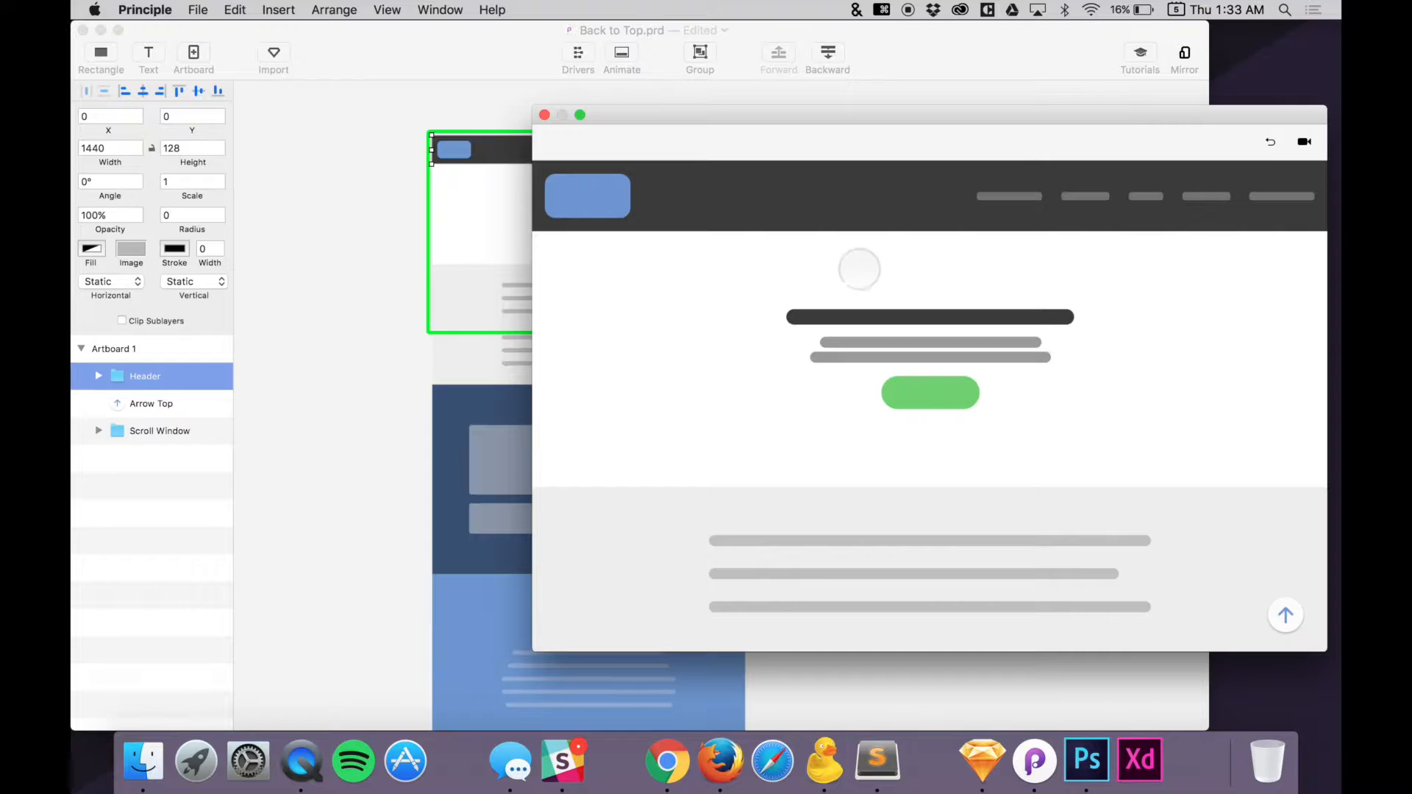
left_click(361, 265)
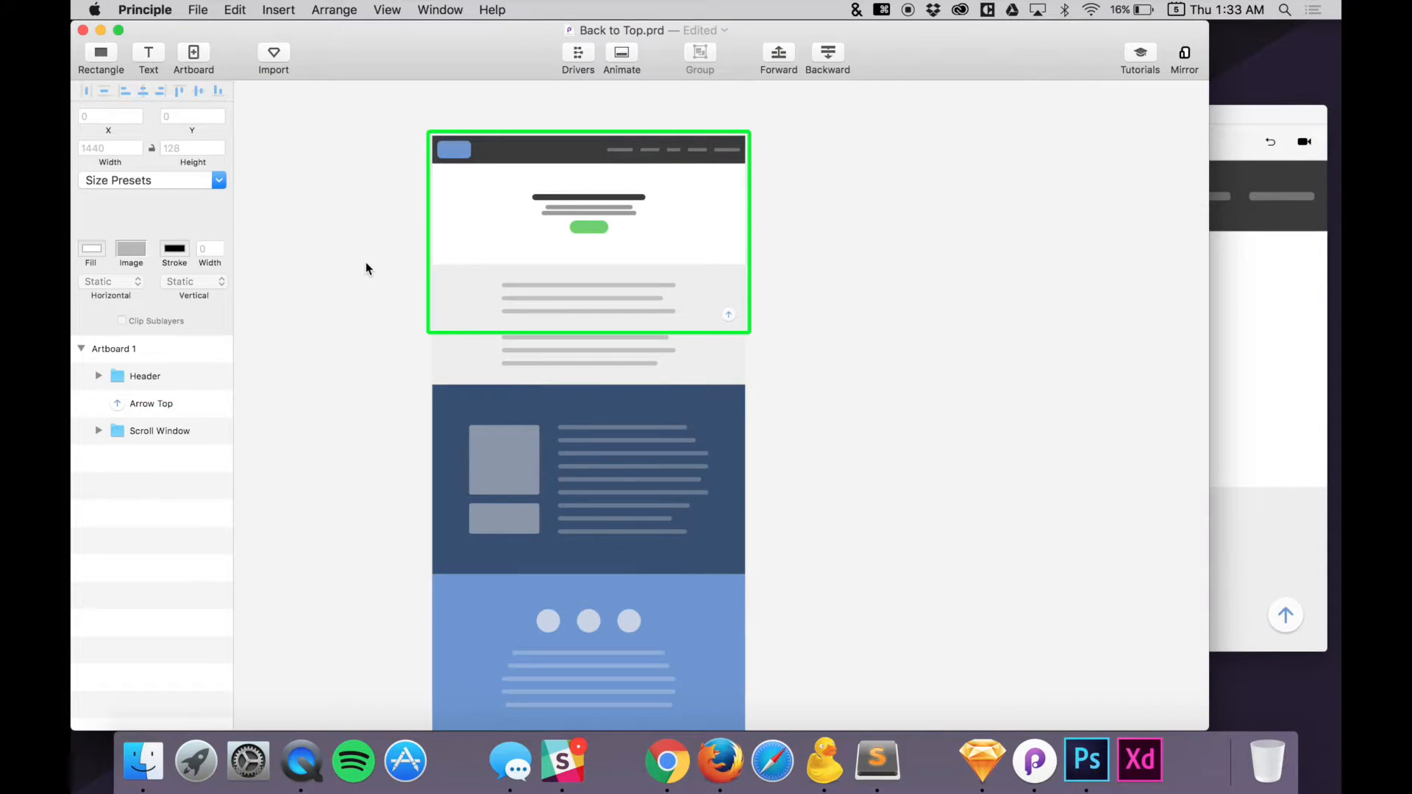
Open the drivers for Artboard 1
key("super+equal")
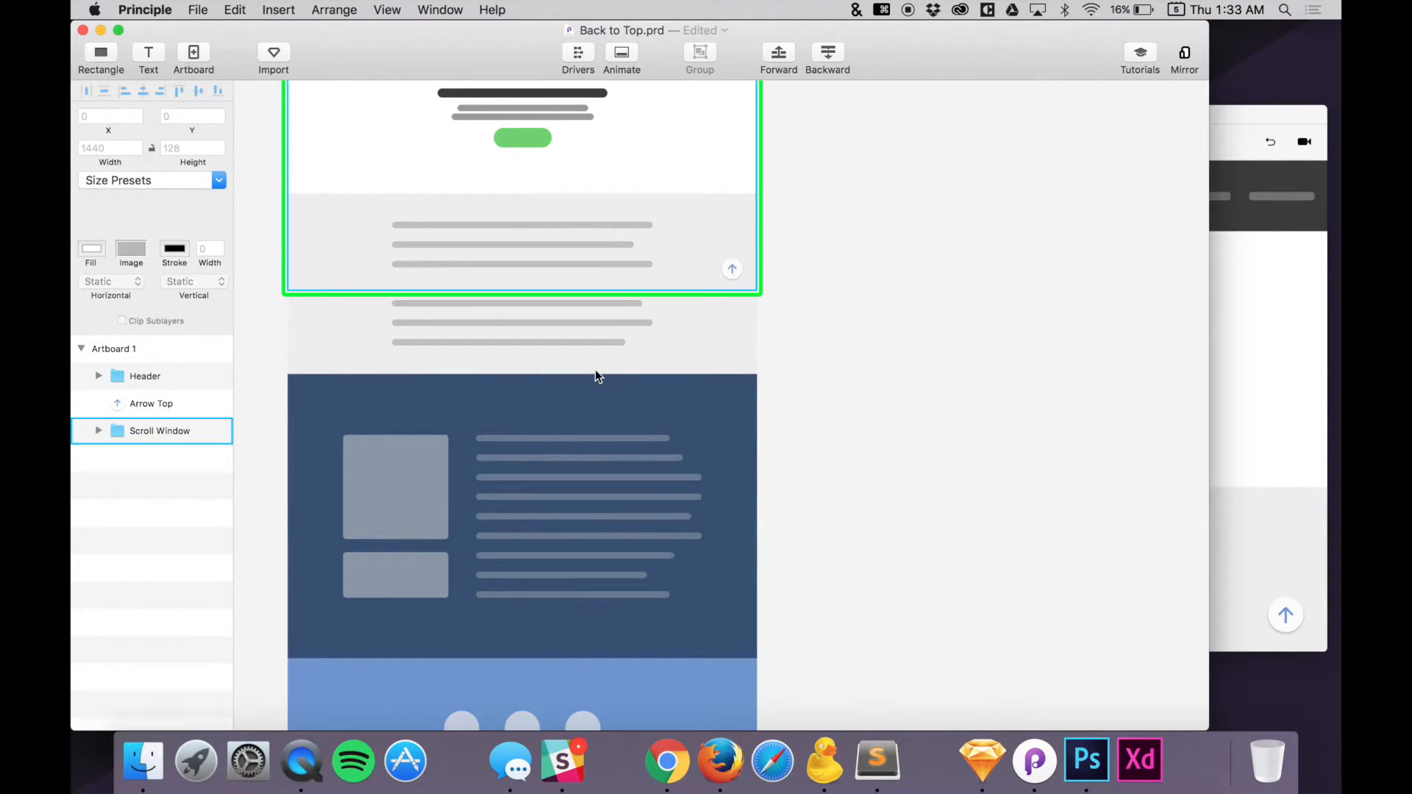
key("super+equal")
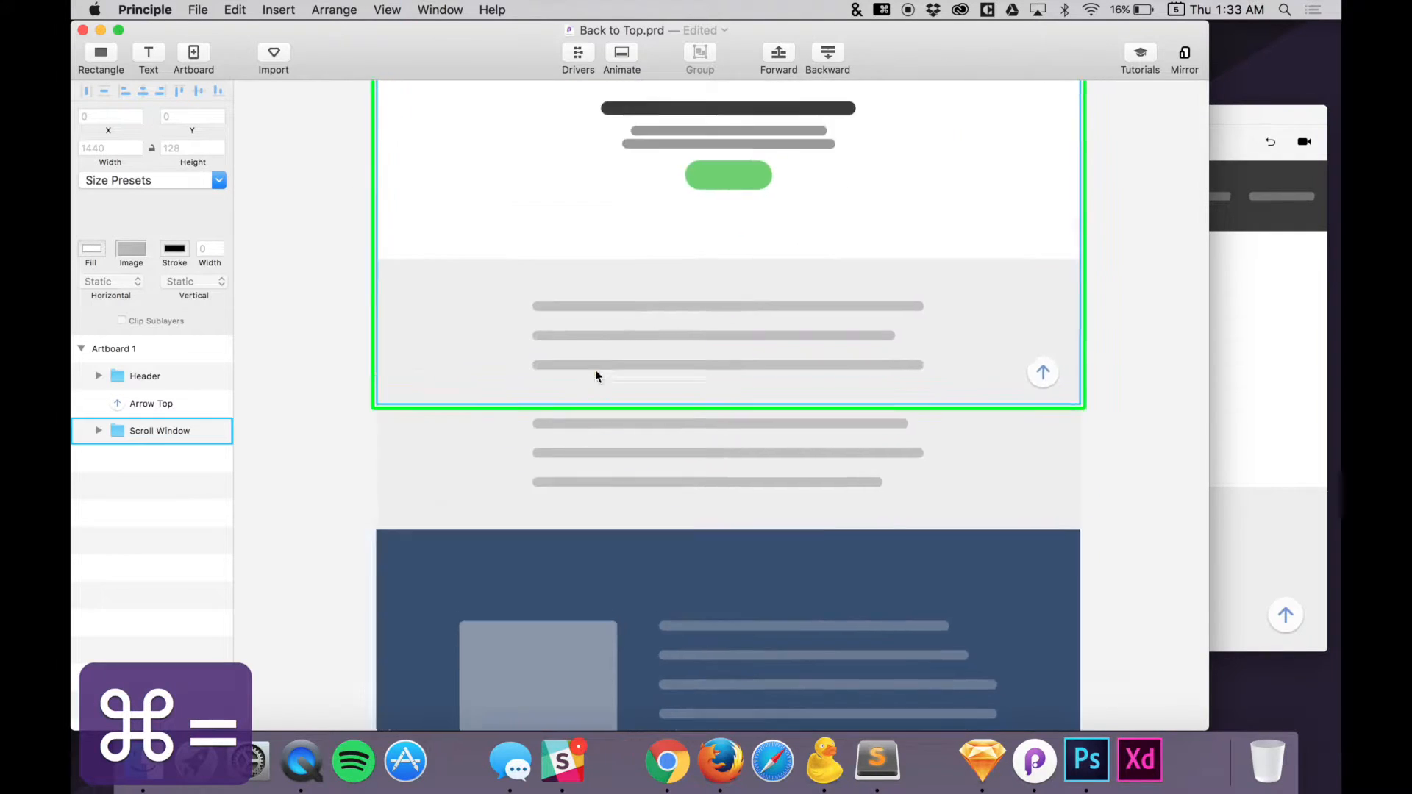
scroll(595, 370, "up", 6)
scroll(595, 369, "right", 2)
scroll(586, 364, "up", 2)
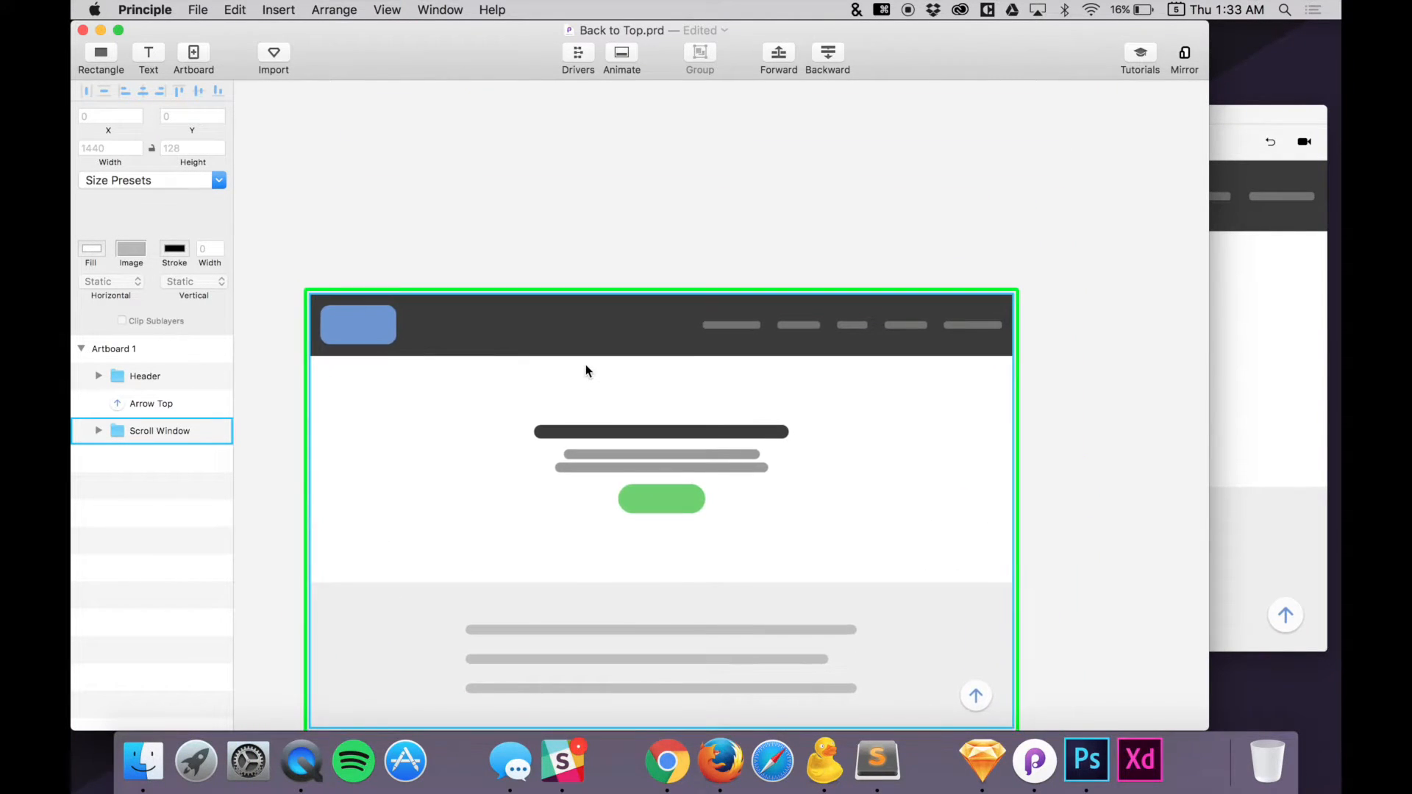
scroll(585, 364, "up", 2)
scroll(585, 364, "left", 1)
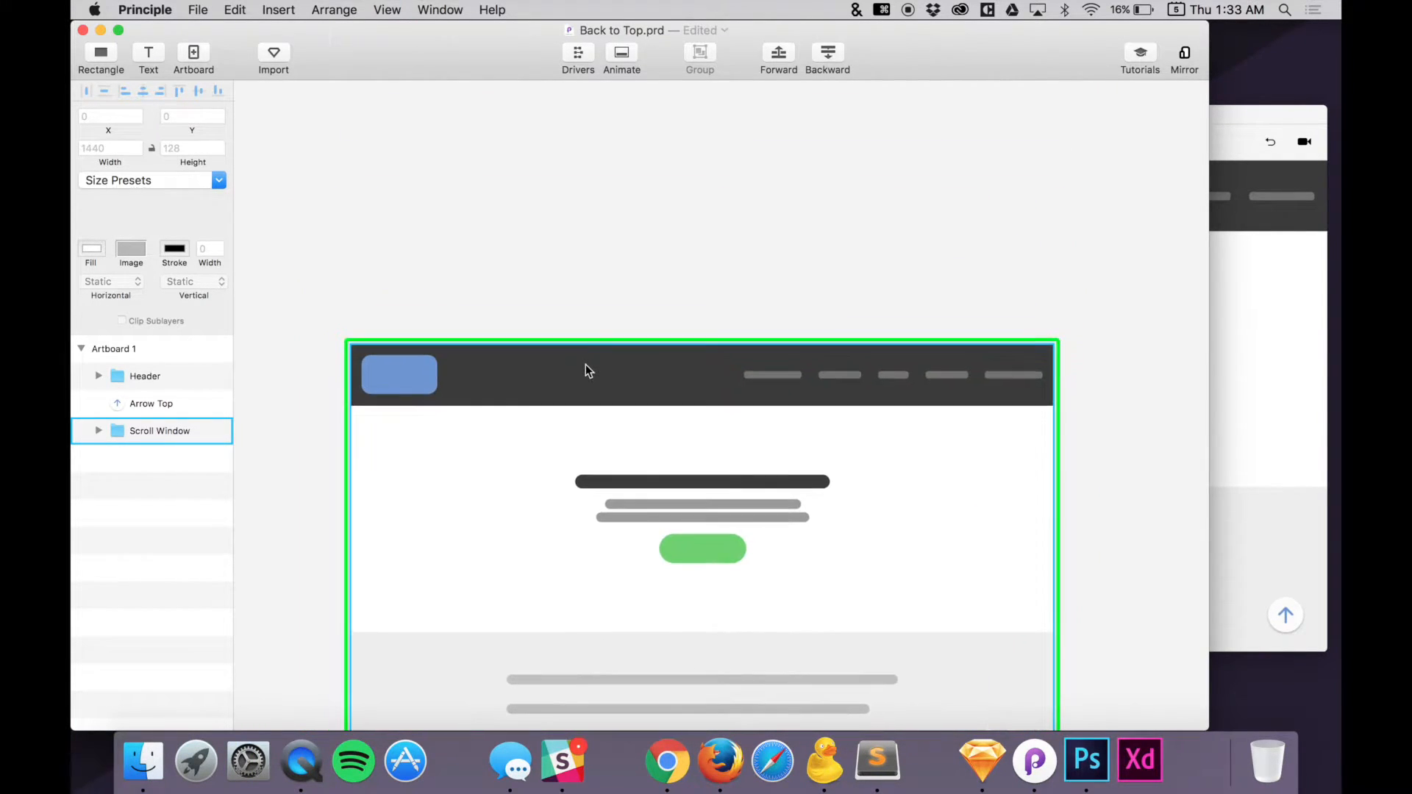
left_click(578, 53)
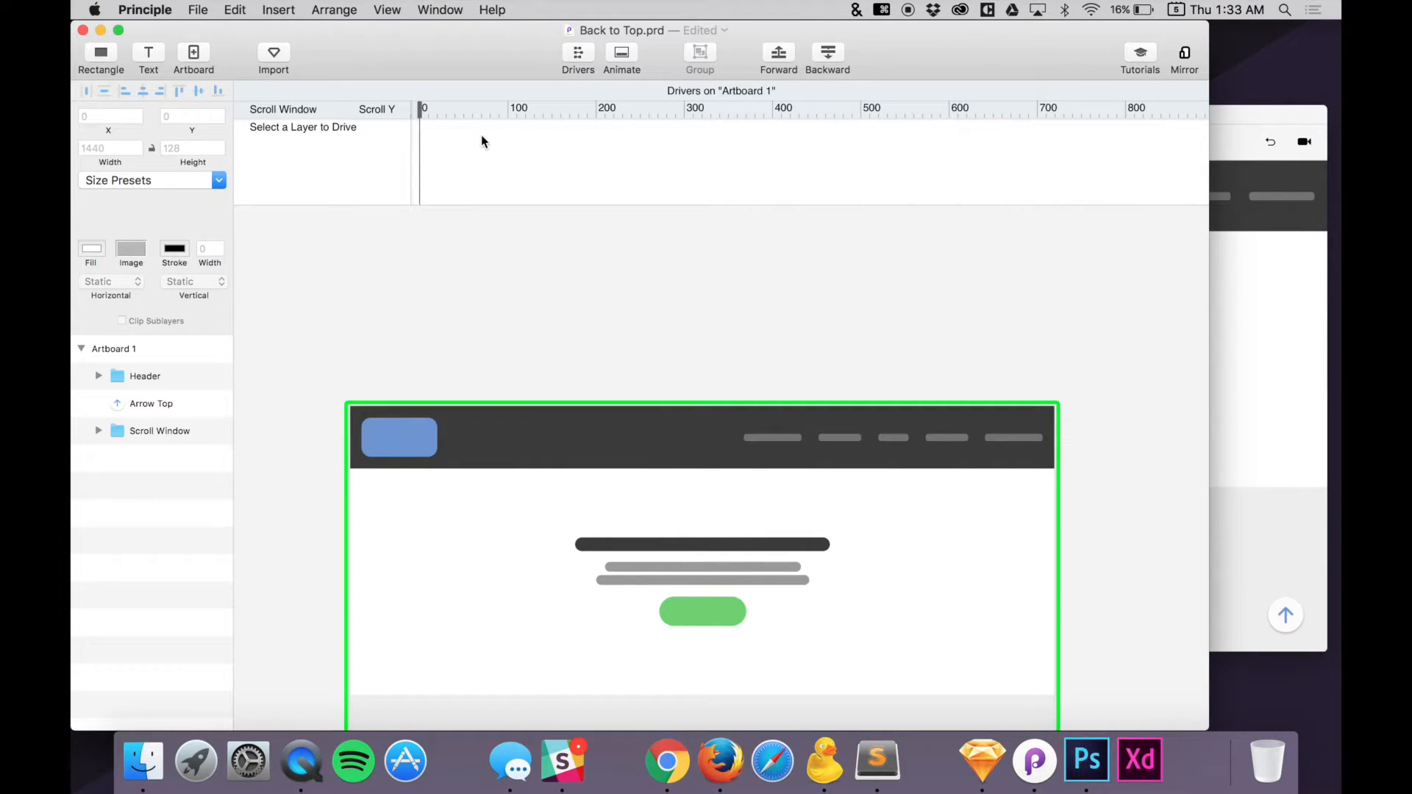
Expand the Header group and select its Group, Layer 2 and Layer sublayers together
scroll(482, 139, "left", 1)
scroll(545, 350, "left", 1)
scroll(545, 350, "down", 2)
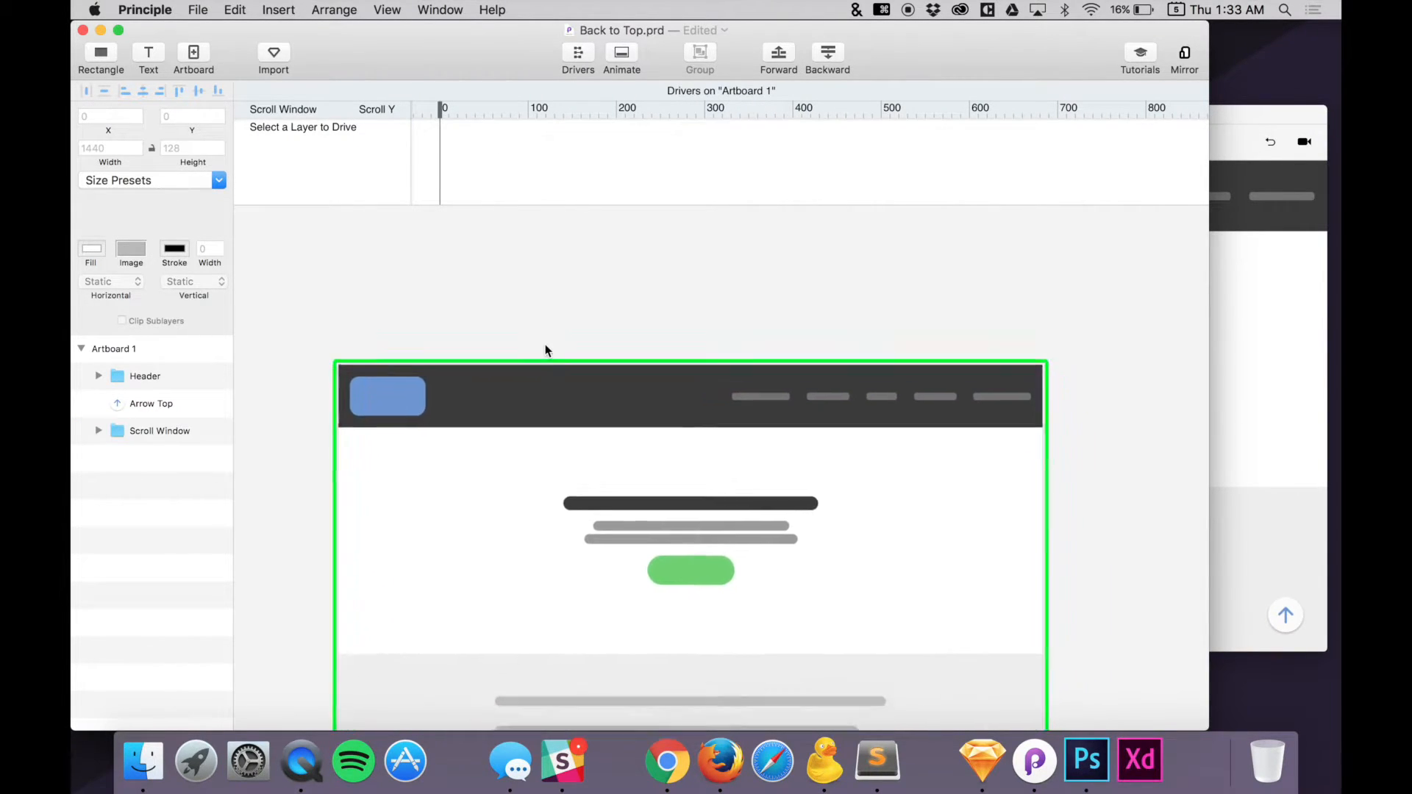
key("super+minus")
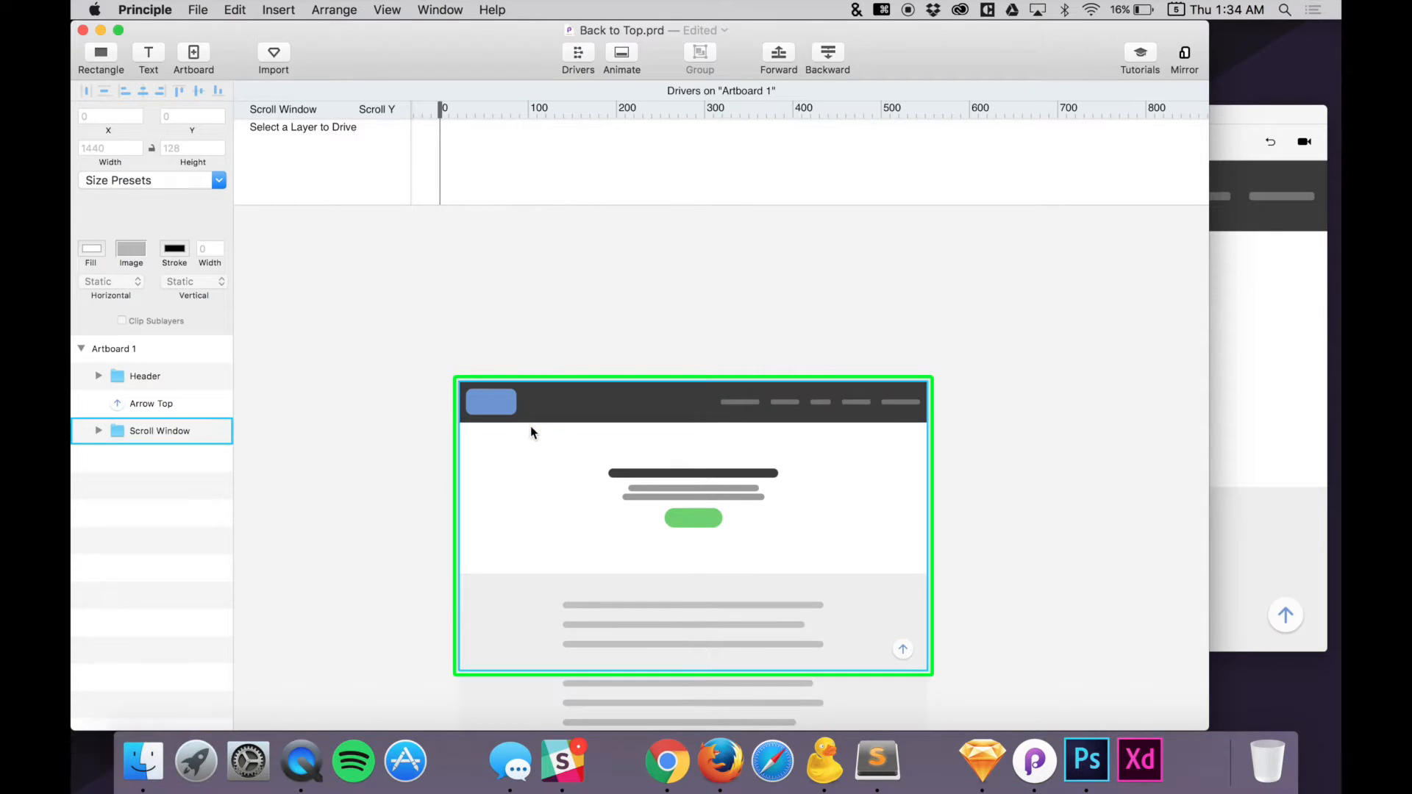
scroll(616, 473, "down", 2)
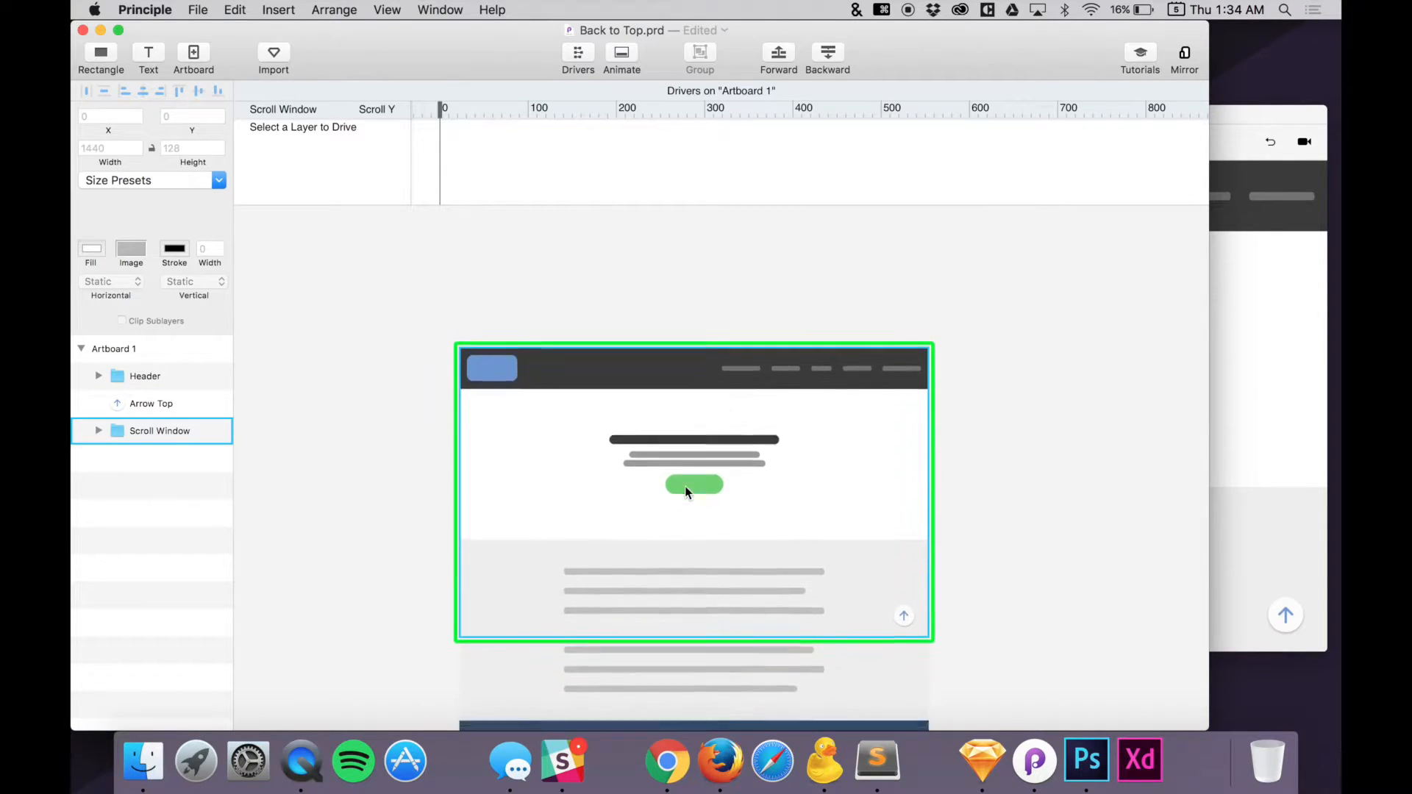
scroll(697, 473, "up", 3)
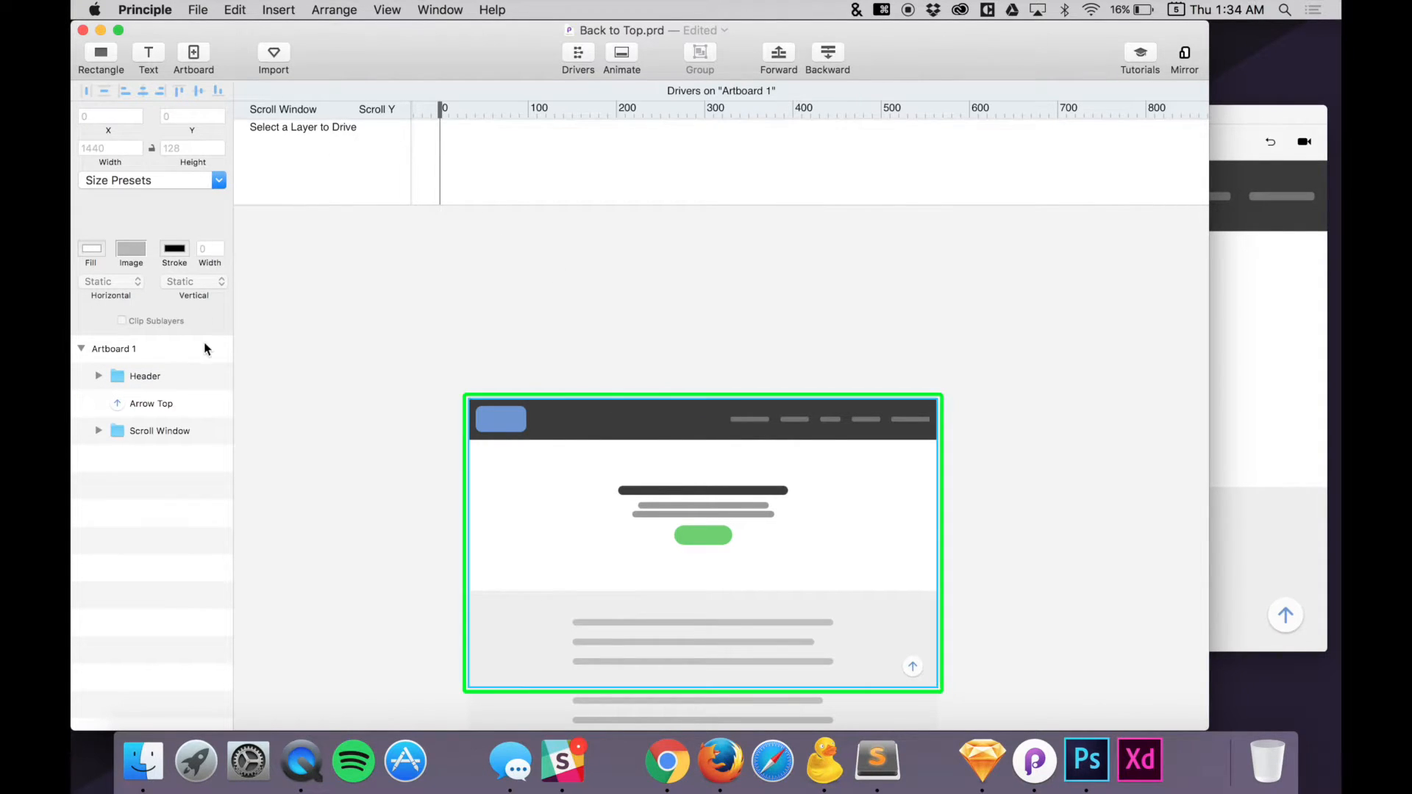
left_click(97, 378)
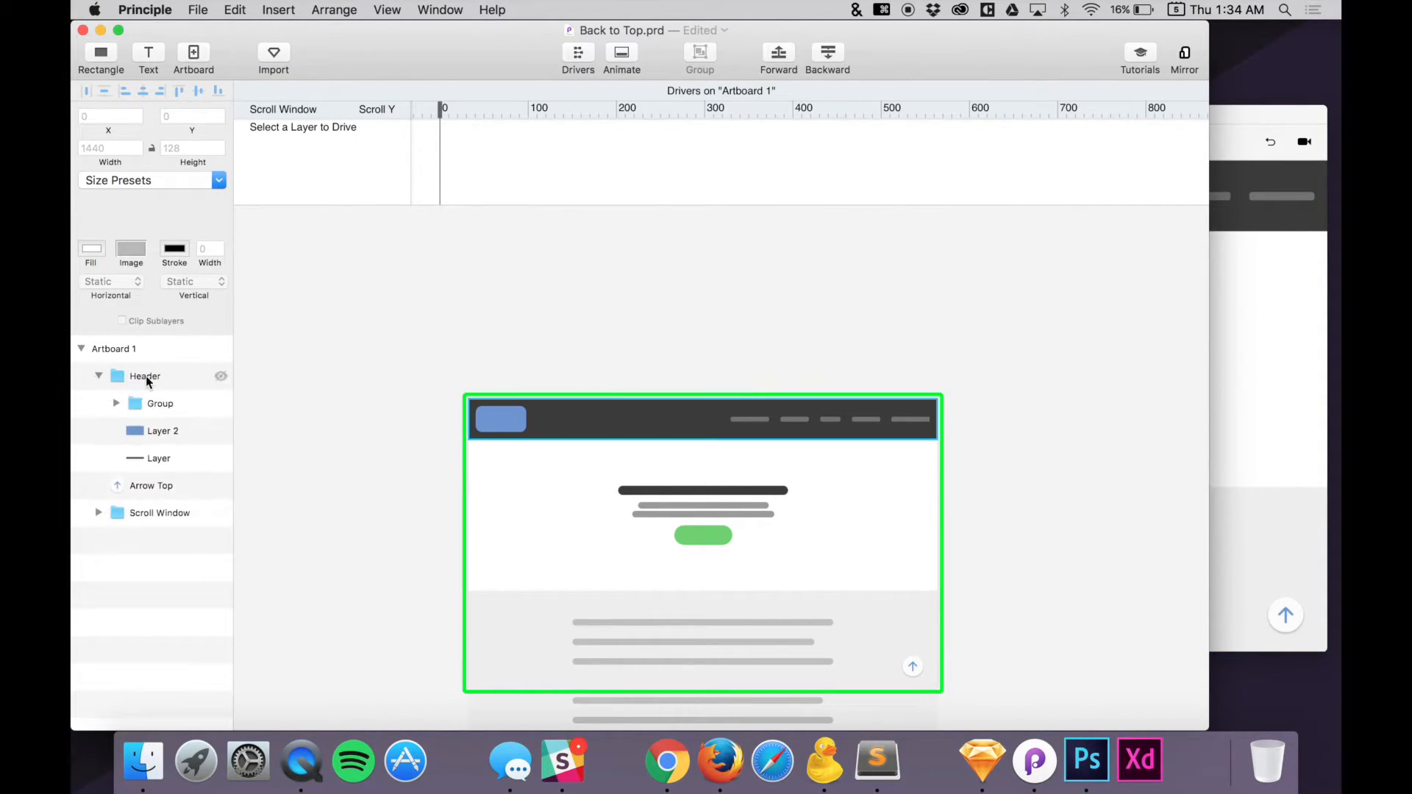
left_click(162, 405)
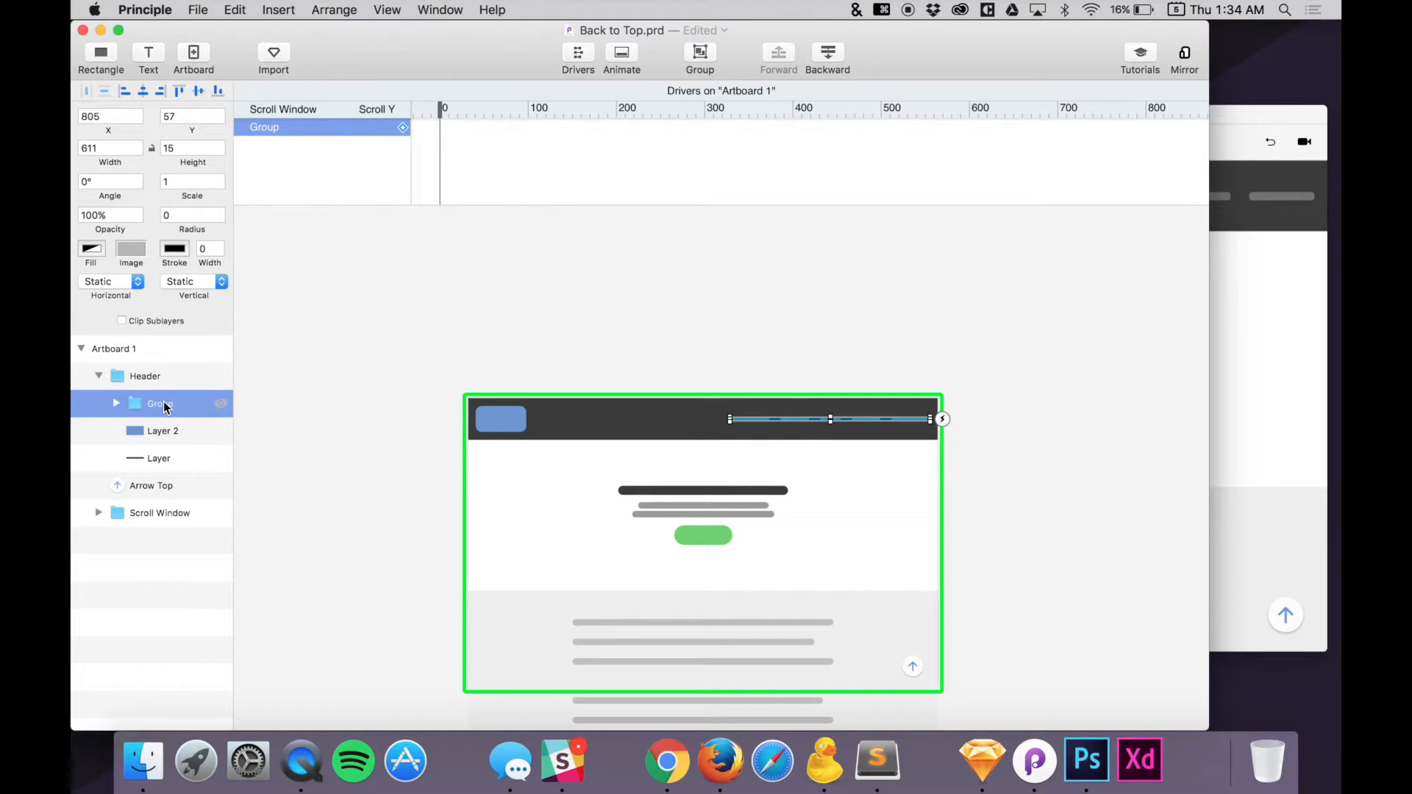
left_click(158, 434)
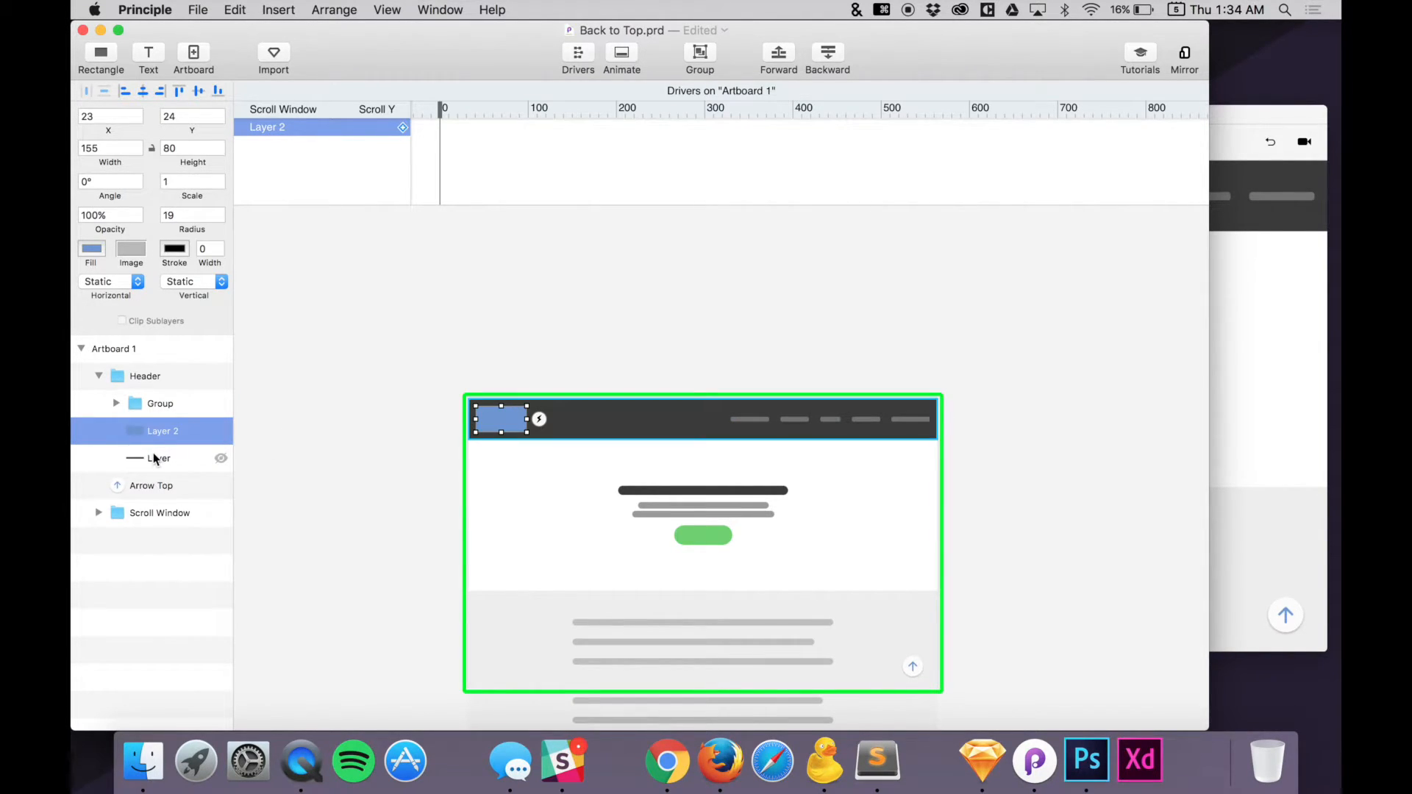
left_click(156, 403, "shift")
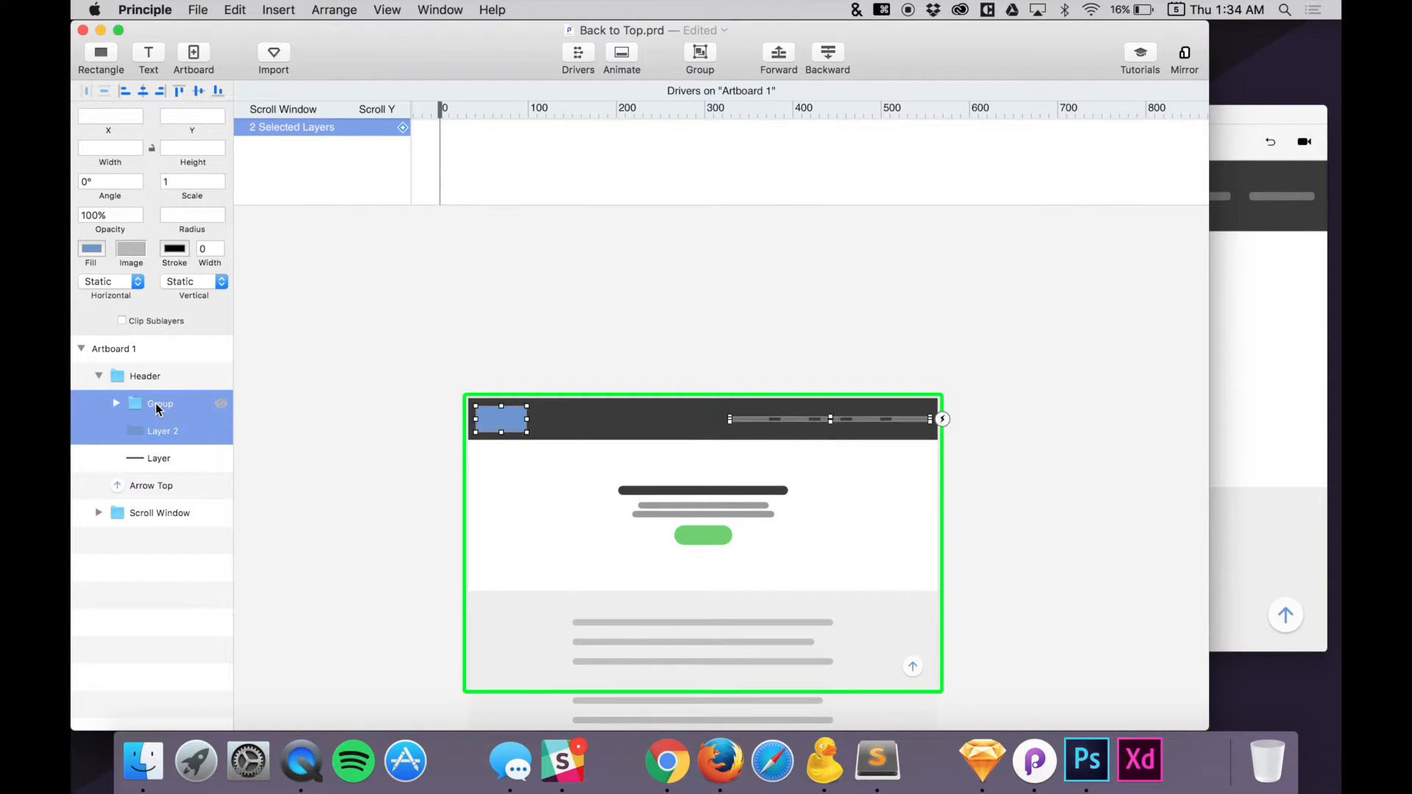
left_click(160, 459, "shift")
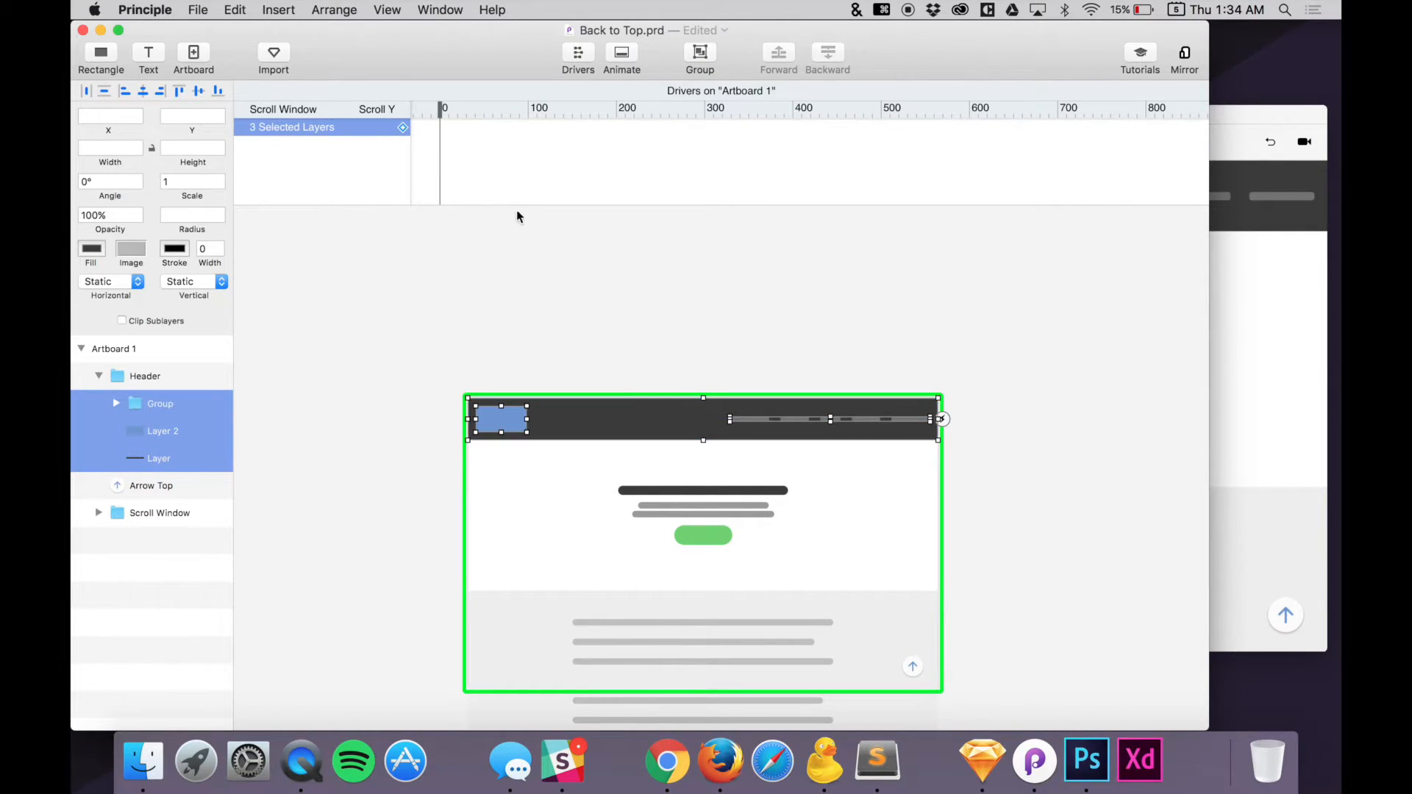
Add Height and Y drivers for the three selected Header sublayers
left_click(403, 130)
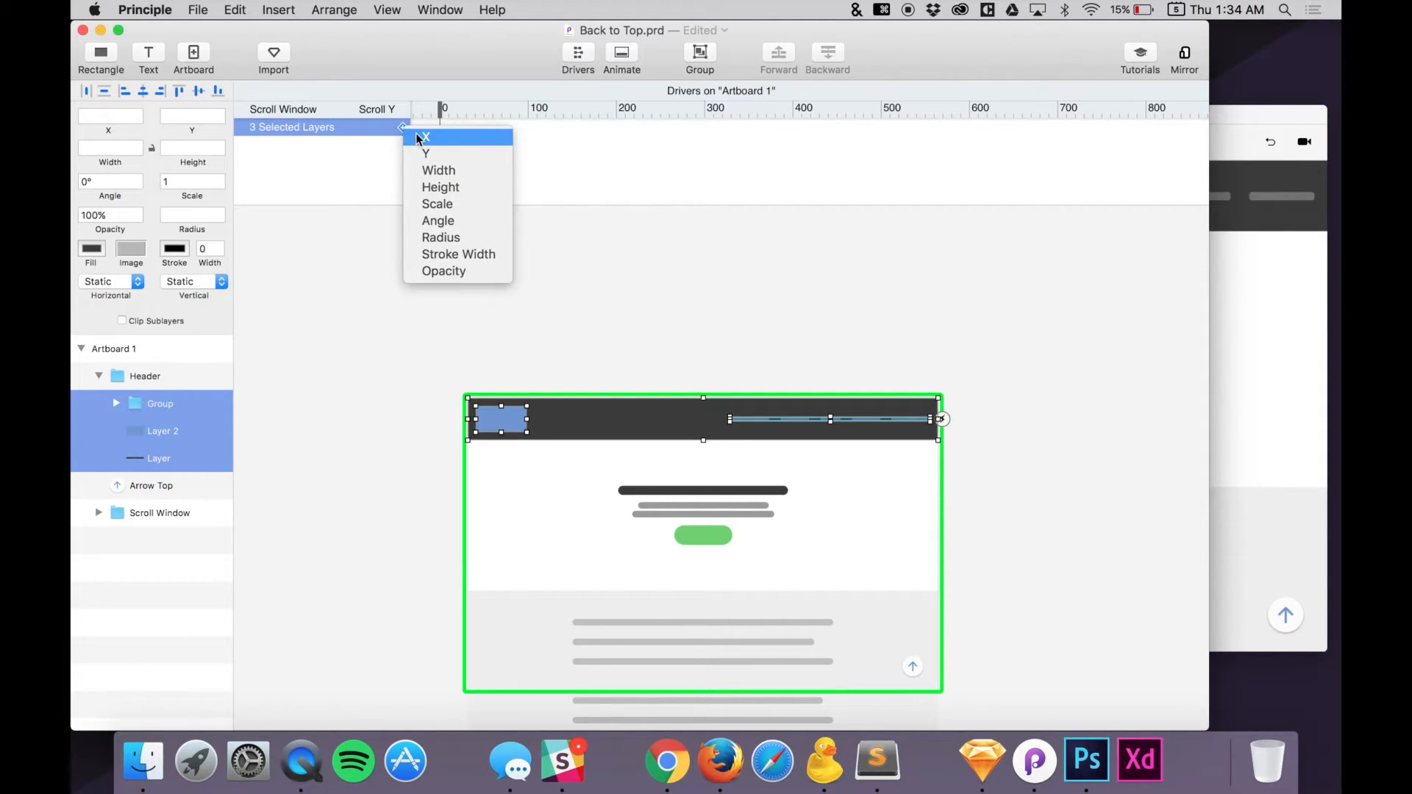
left_click(178, 494)
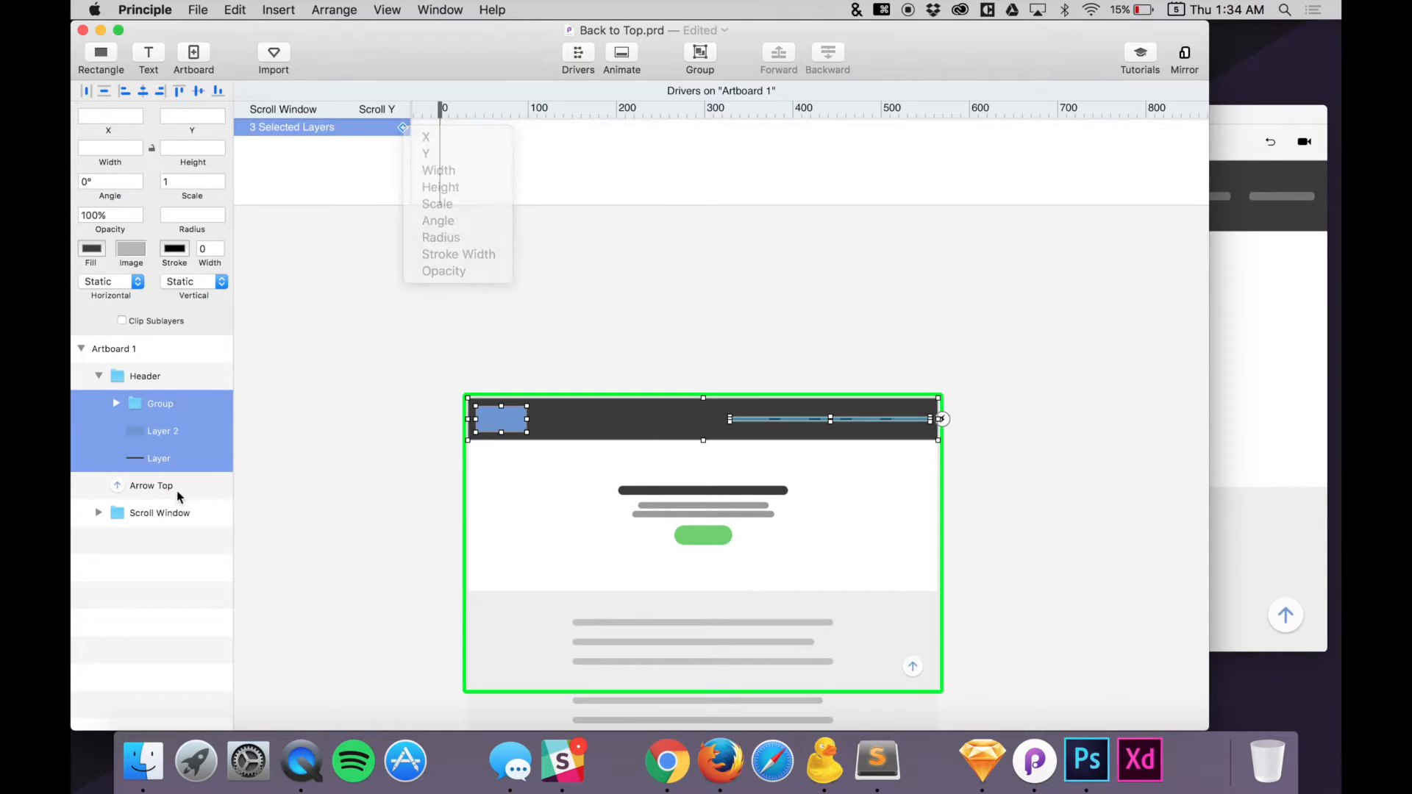
left_click(403, 128)
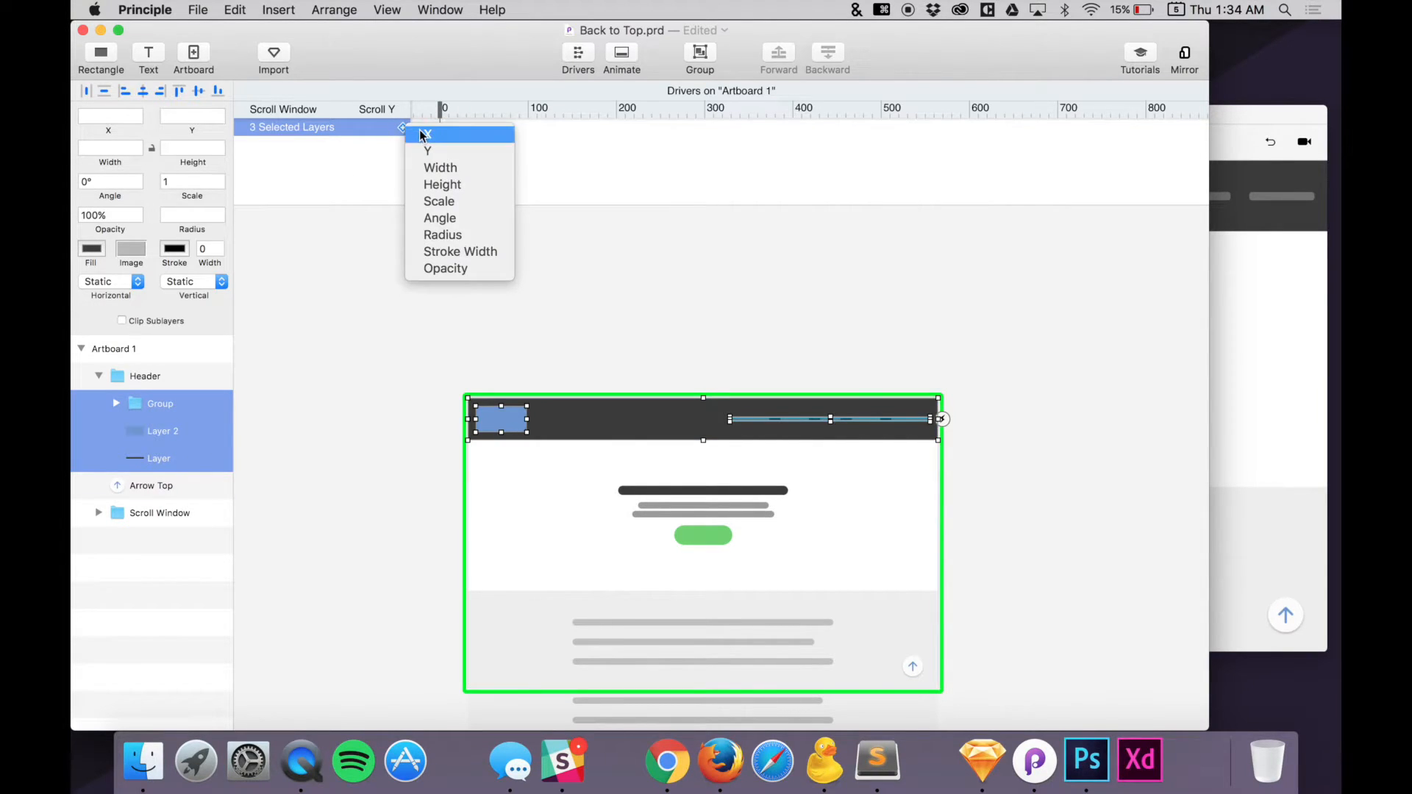
left_click(440, 185)
left_click(403, 181)
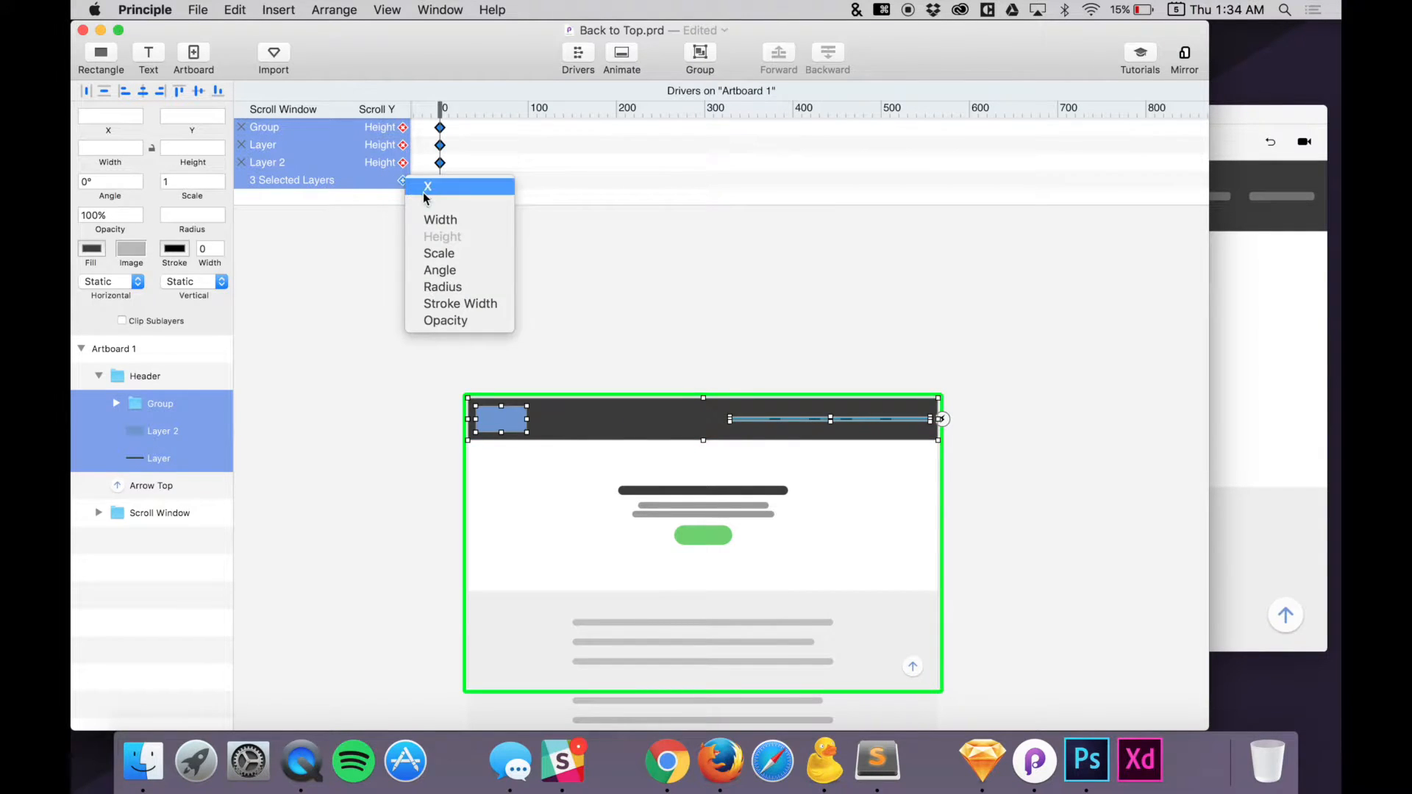
left_click(439, 201)
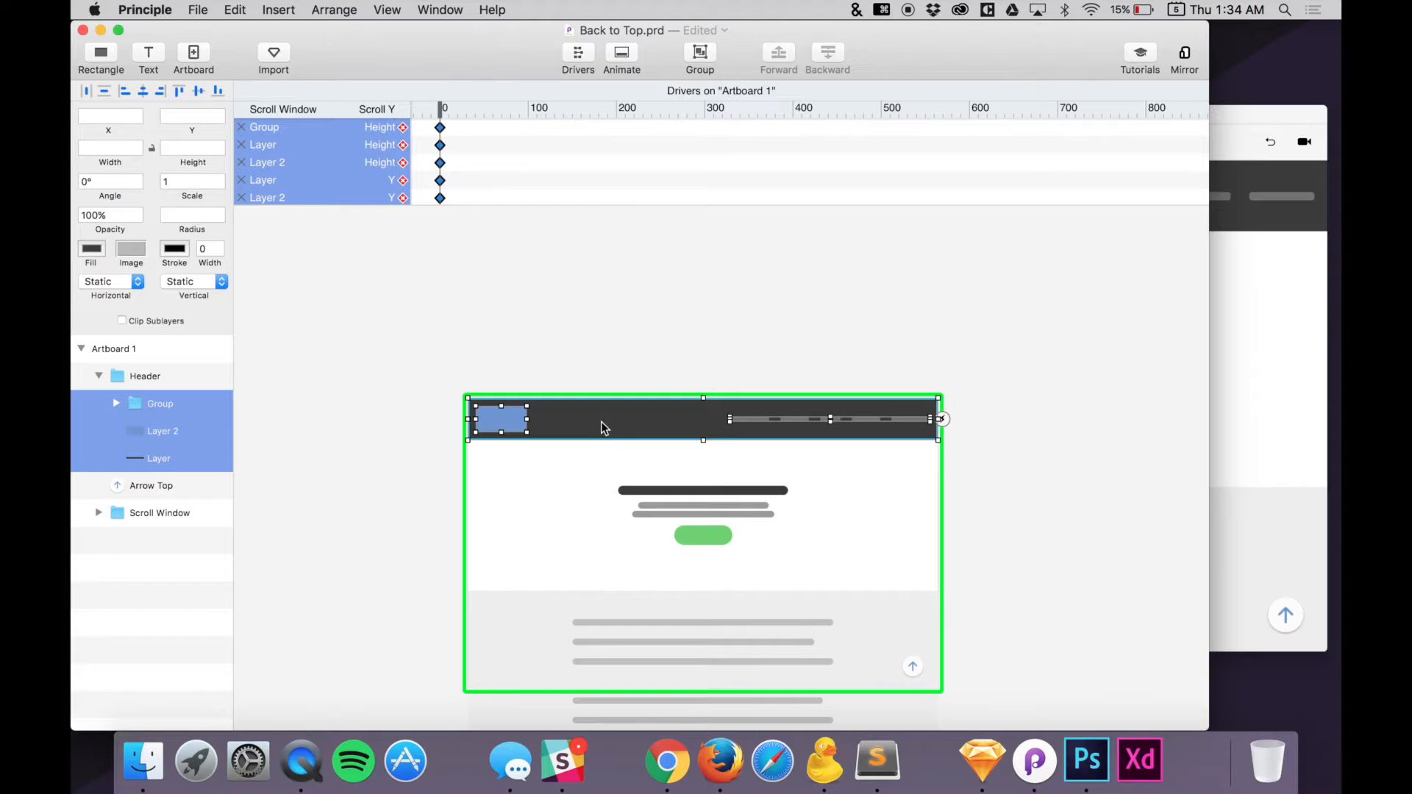
scroll(378, 159, "down", 3)
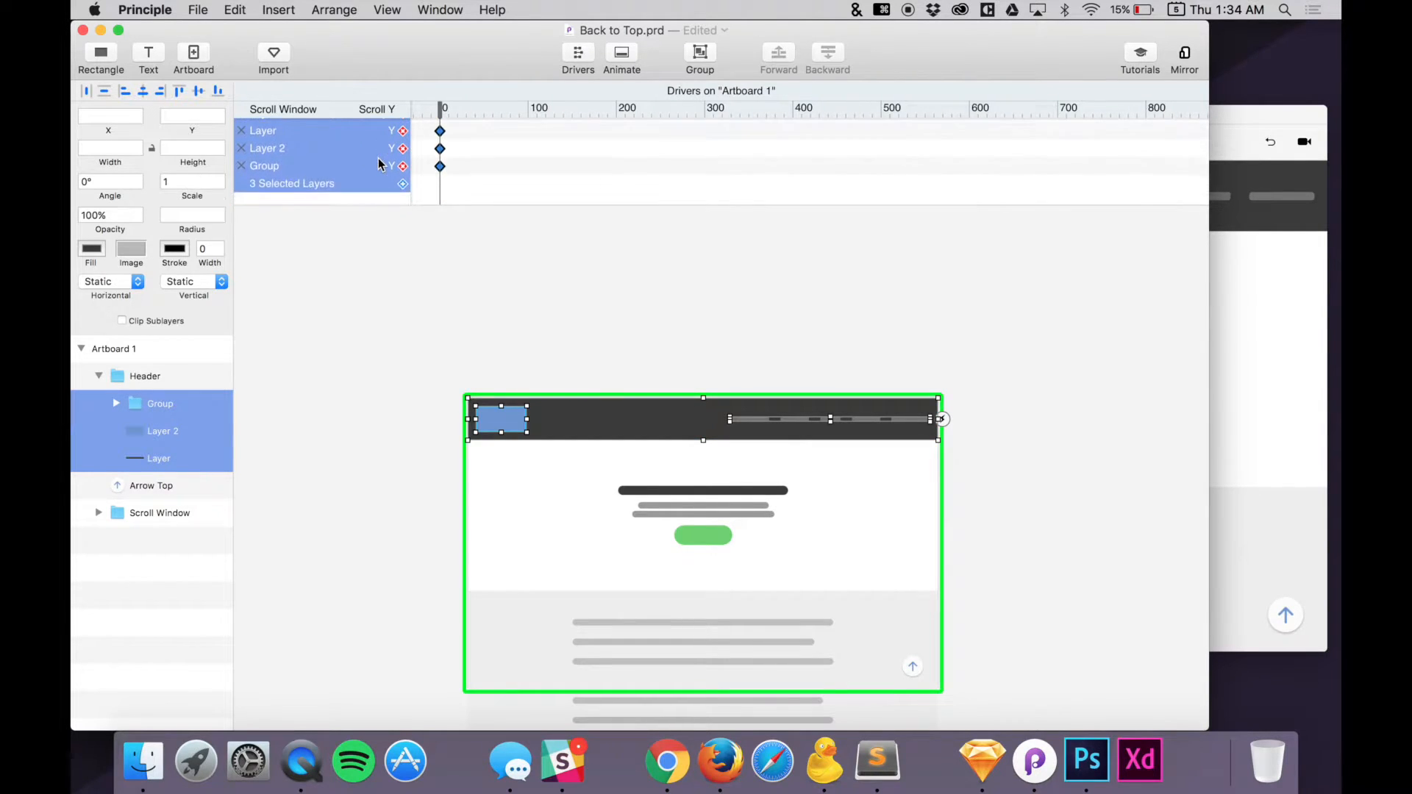
Add Radius, Width and X drivers for Layer 2, the blue rectangle in the header
left_click(159, 484)
left_click(159, 459)
left_click(498, 420)
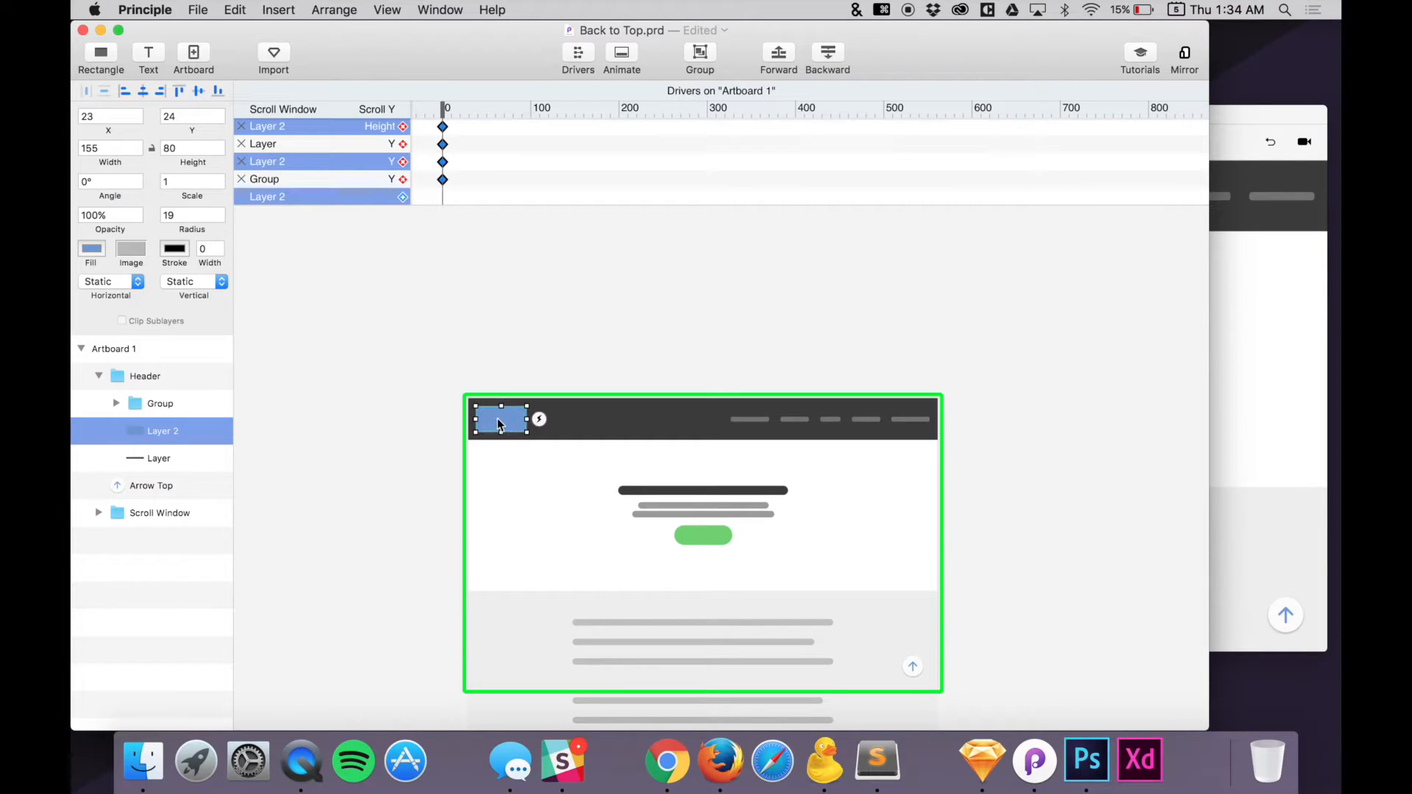
left_click(403, 198)
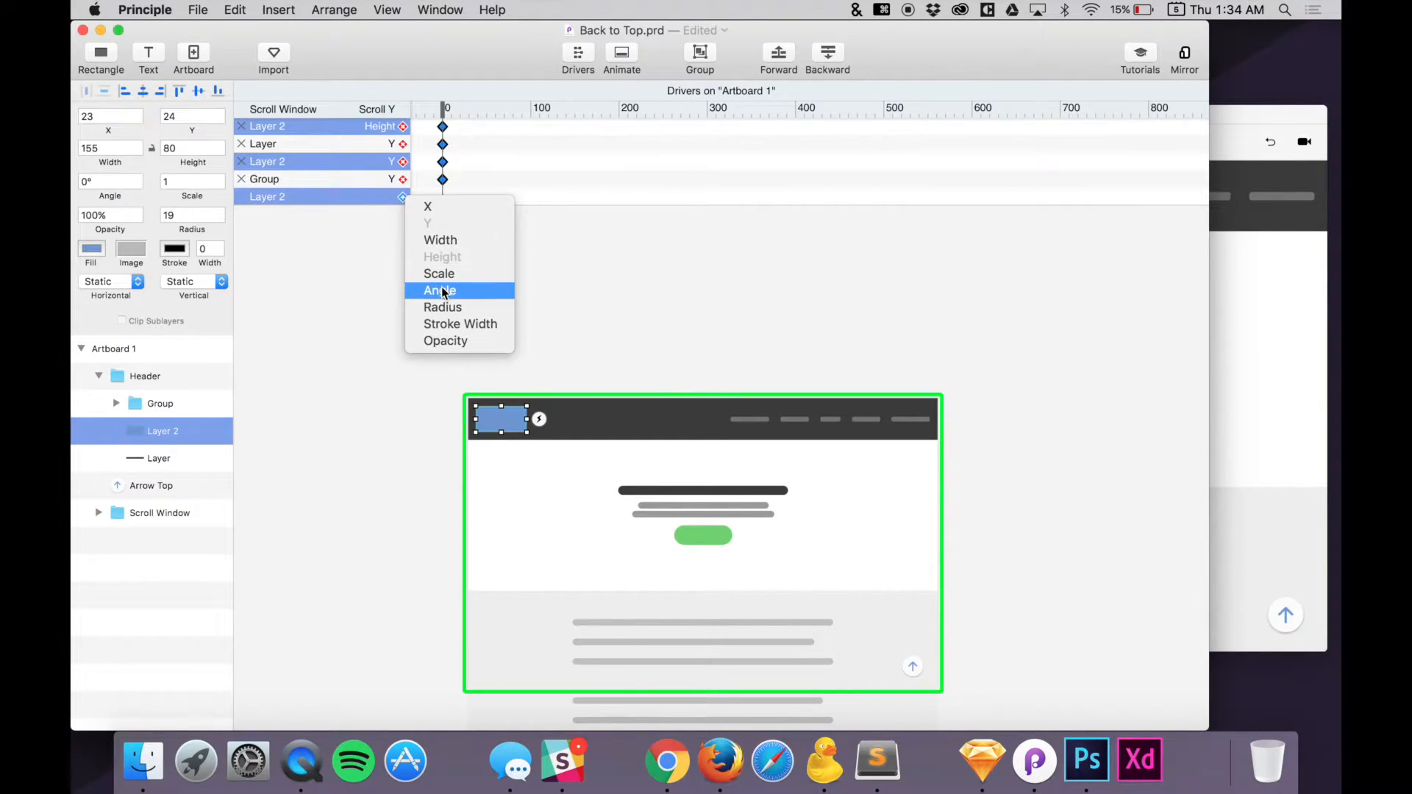
left_click(445, 308)
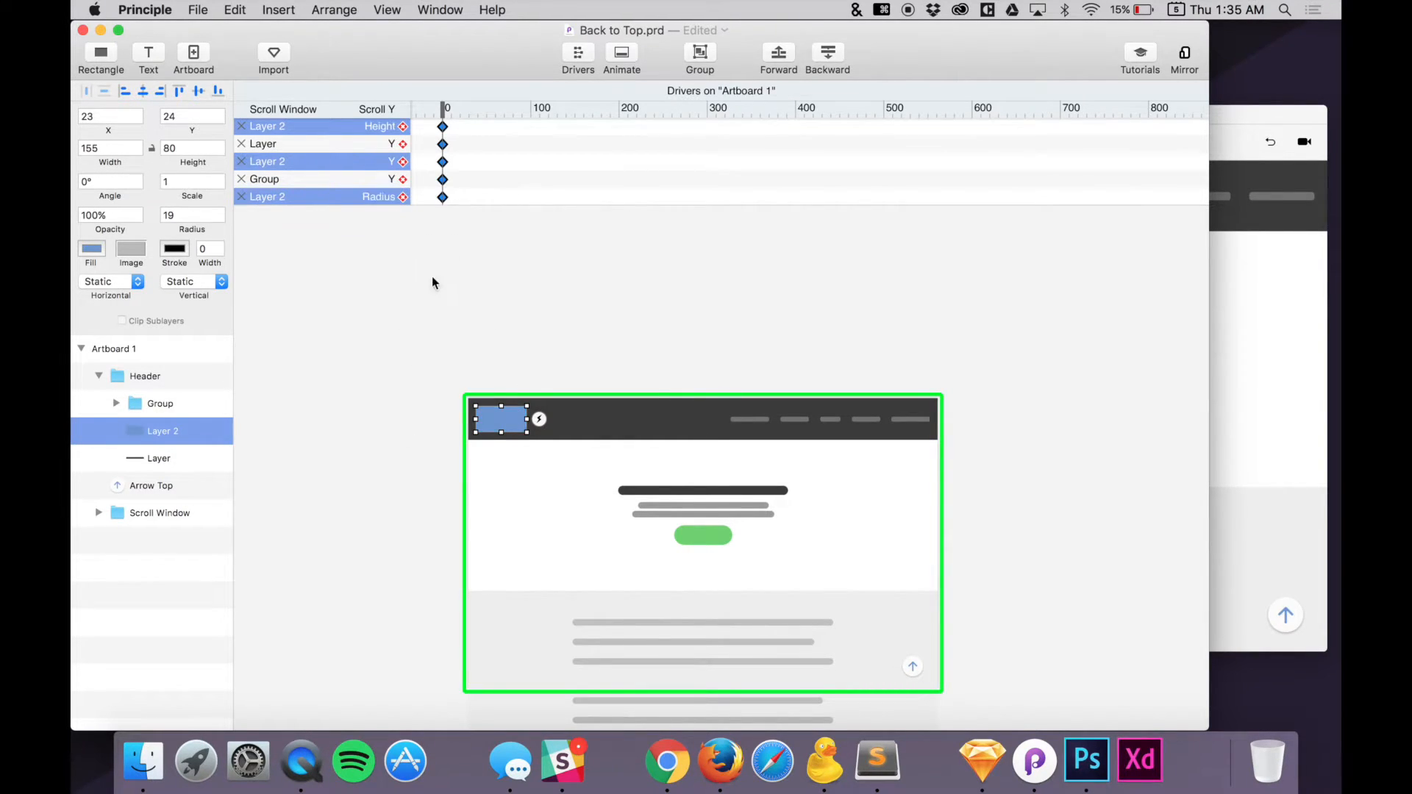
scroll(384, 170, "down", 2)
left_click(398, 177)
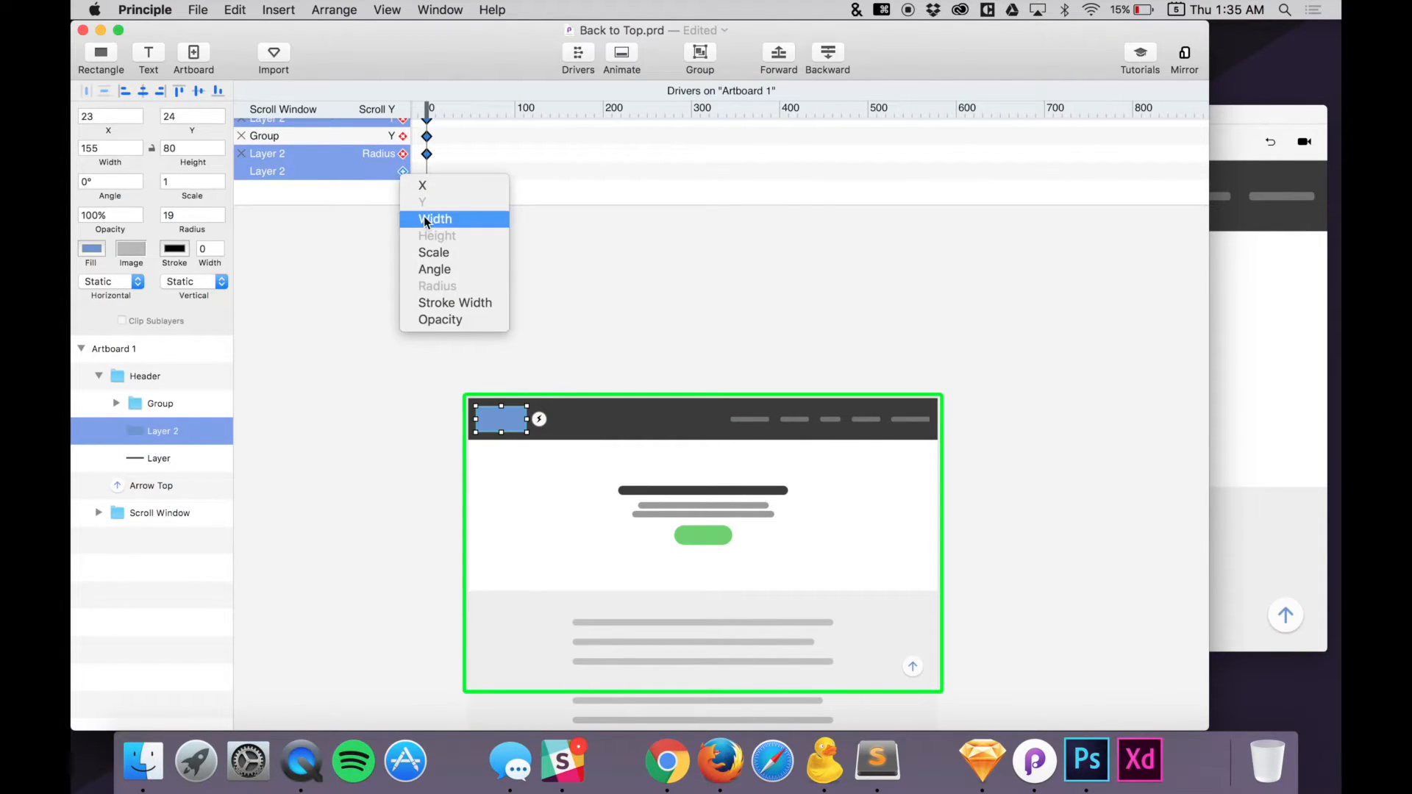
left_click(425, 214)
left_click(403, 193)
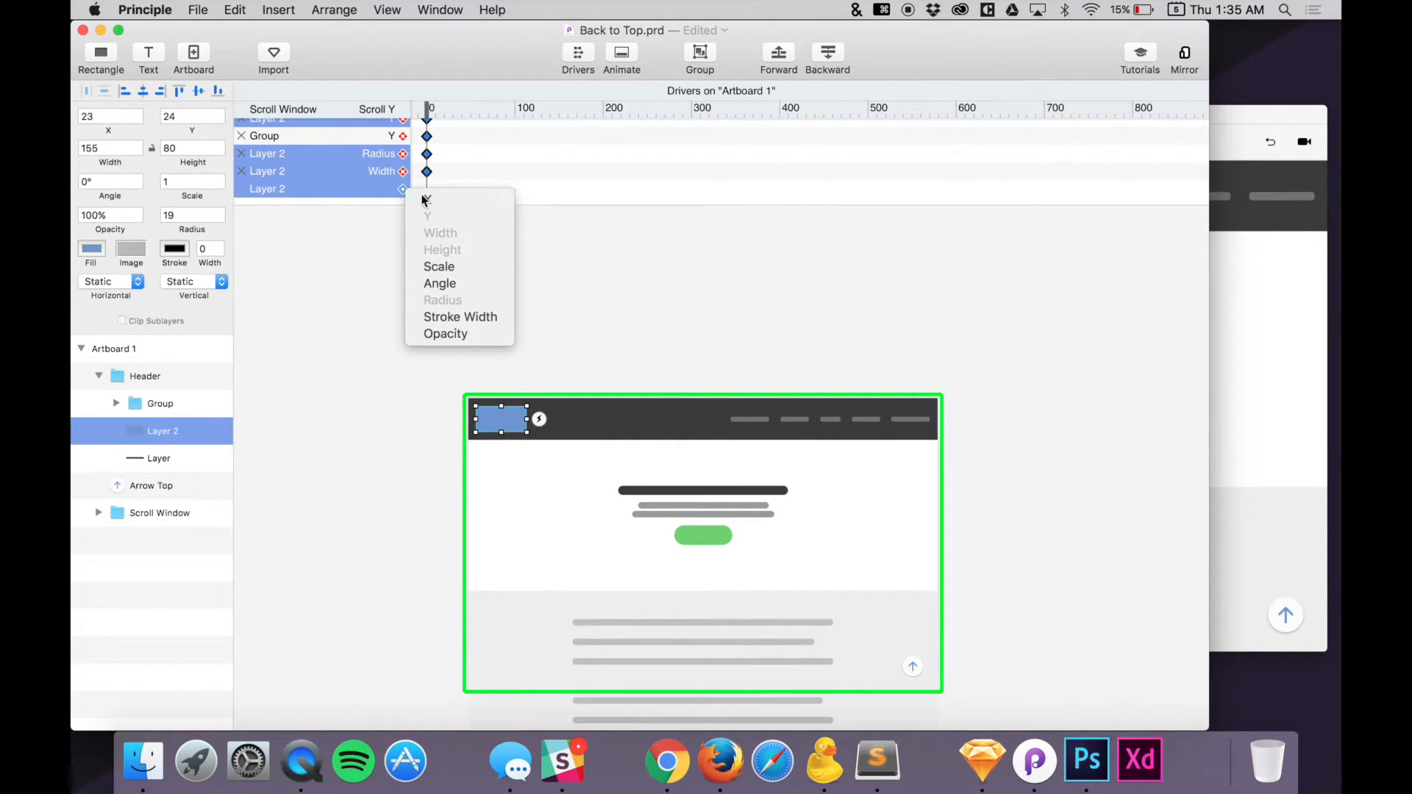
left_click(426, 198)
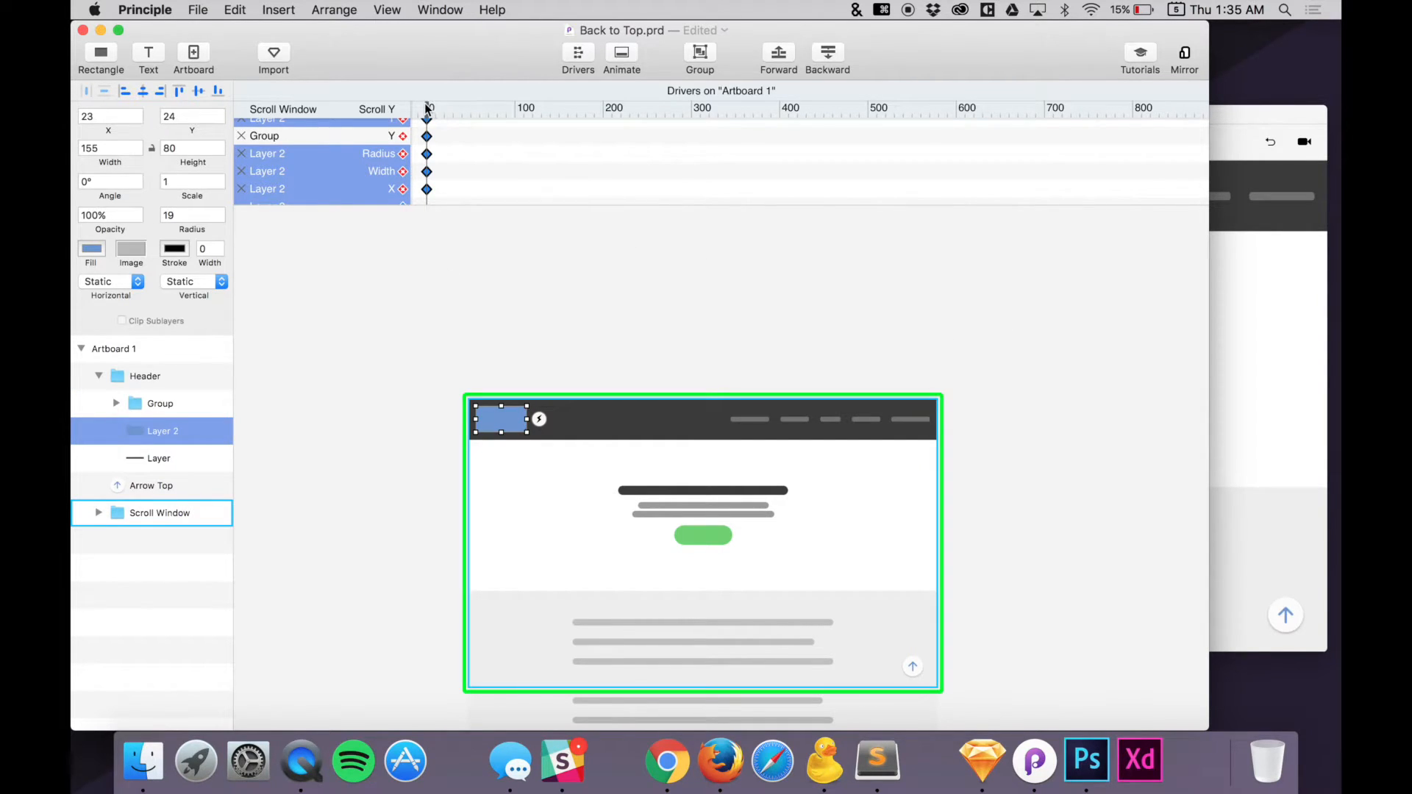
Move the Scroll Y marker to about 130 and add keyframes there for all three Height drivers and the Y drivers of Layer and Layer 2
left_click_drag(428, 109, 561, 96)
left_click_drag(560, 94, 540, 93)
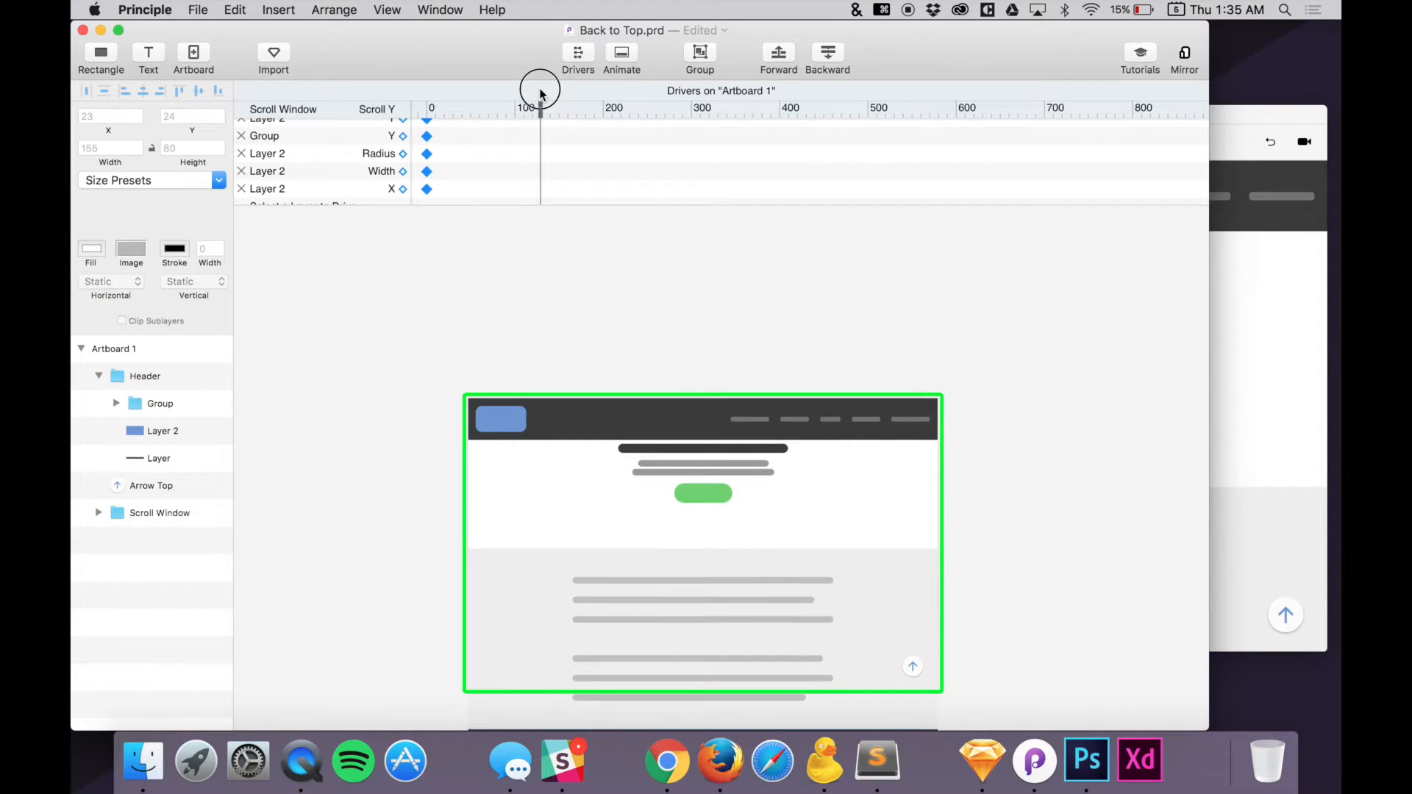
left_click(503, 419)
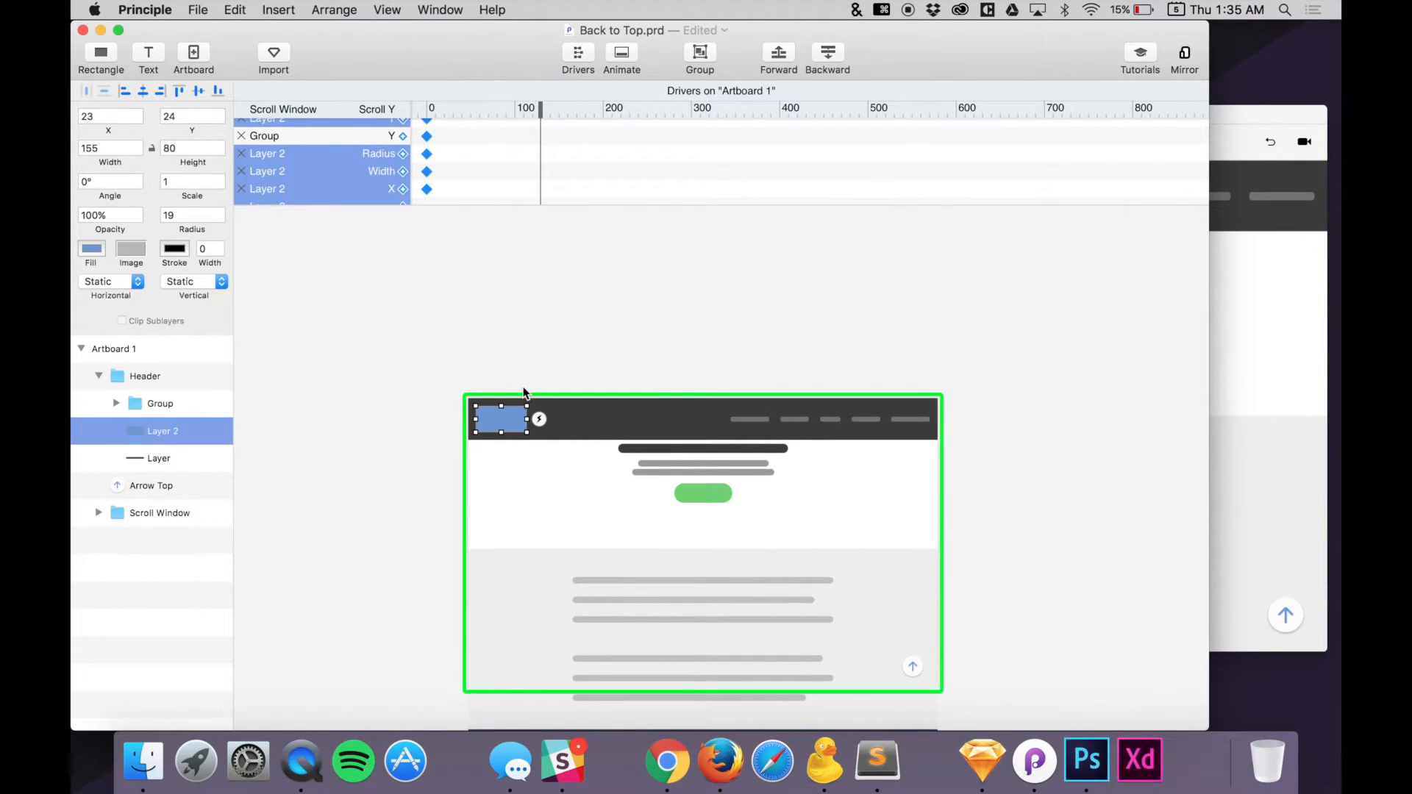
scroll(430, 170, "up", 5)
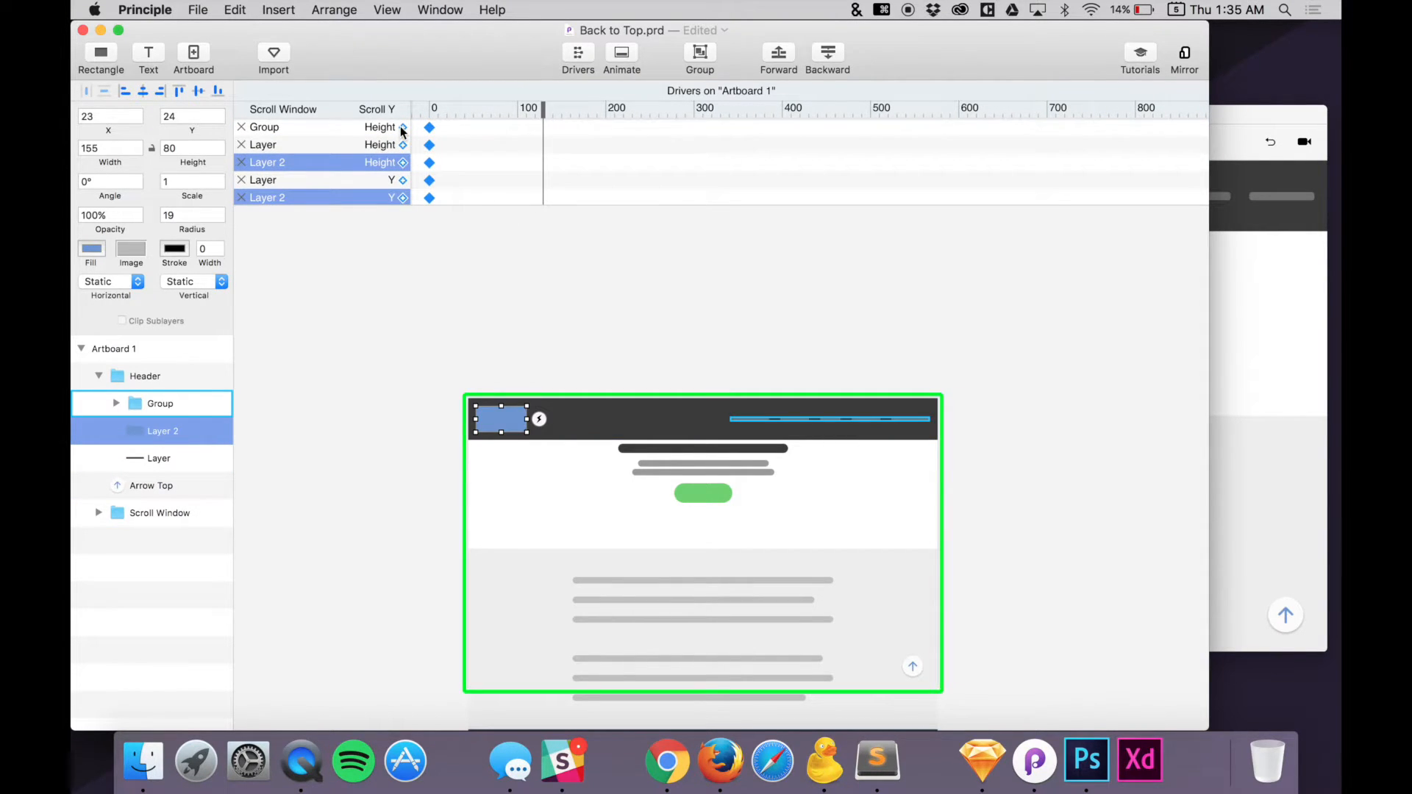
left_click(403, 128)
left_click(403, 145)
left_click(403, 163)
left_click(403, 180)
left_click(403, 198)
Add keyframes at the current scroll position for Group's Y driver and Layer 2's Radius, Width and X drivers
scroll(404, 200, "down", 2)
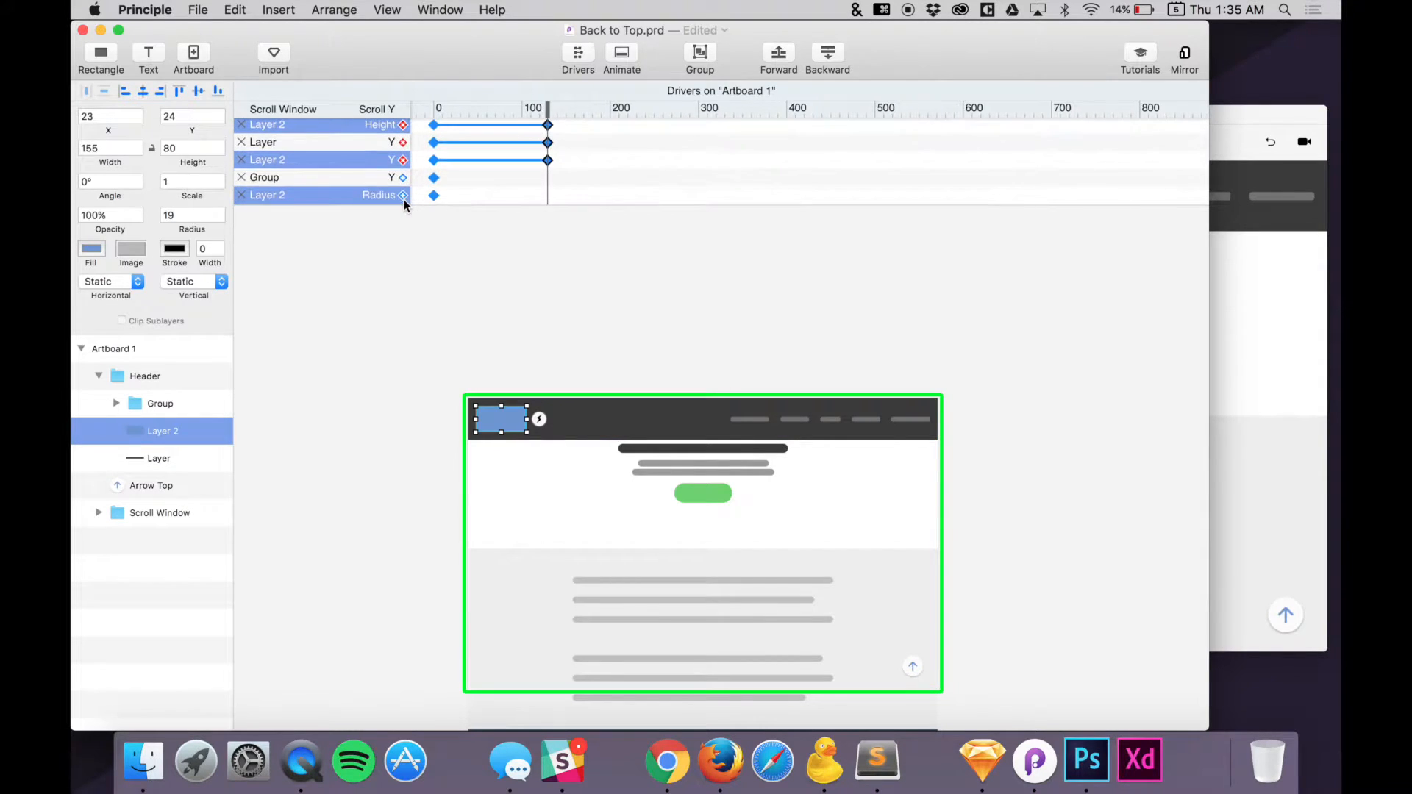
left_click(403, 178)
scroll(404, 192, "down", 2)
left_click(403, 160)
left_click(403, 177)
left_click(403, 200)
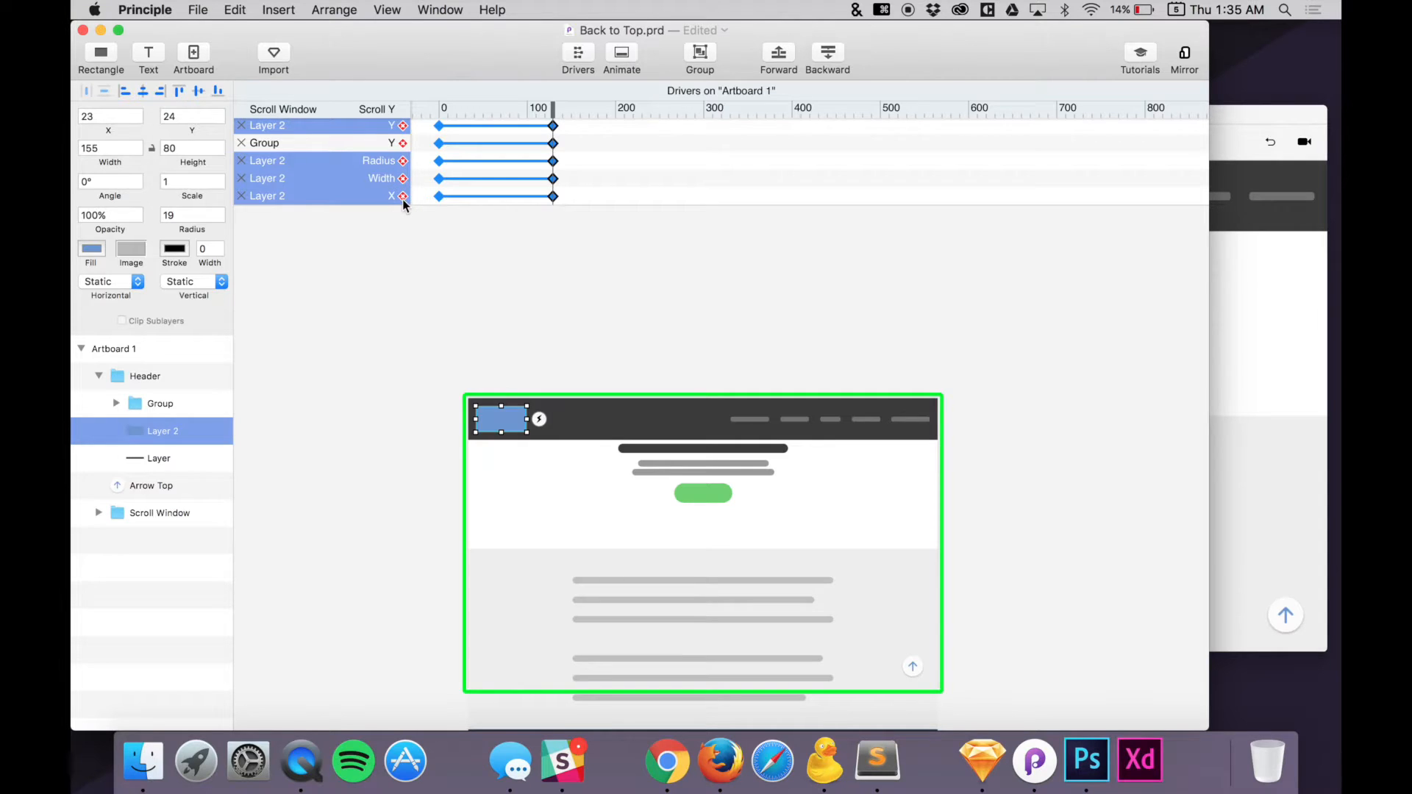
scroll(403, 197, "down", 2)
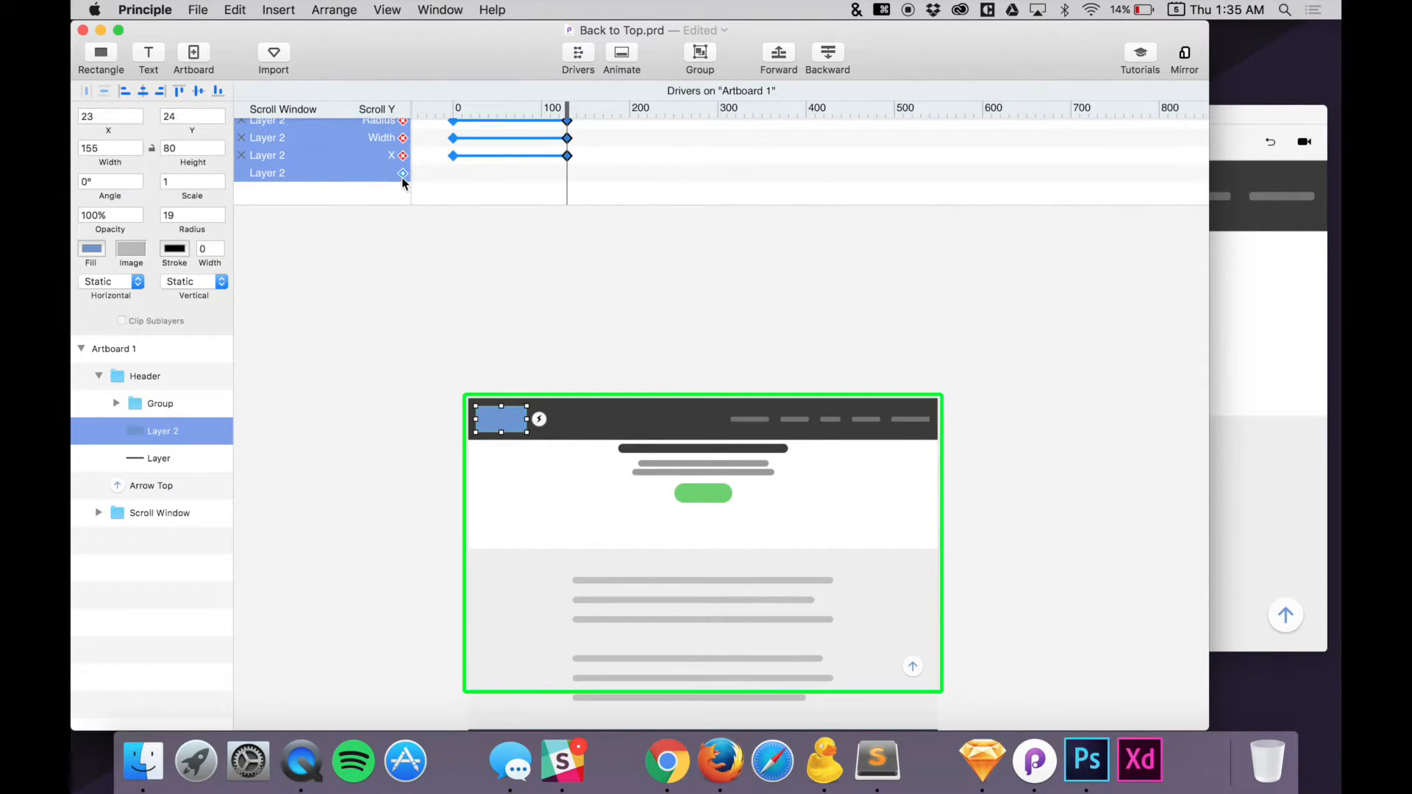
left_click(403, 174)
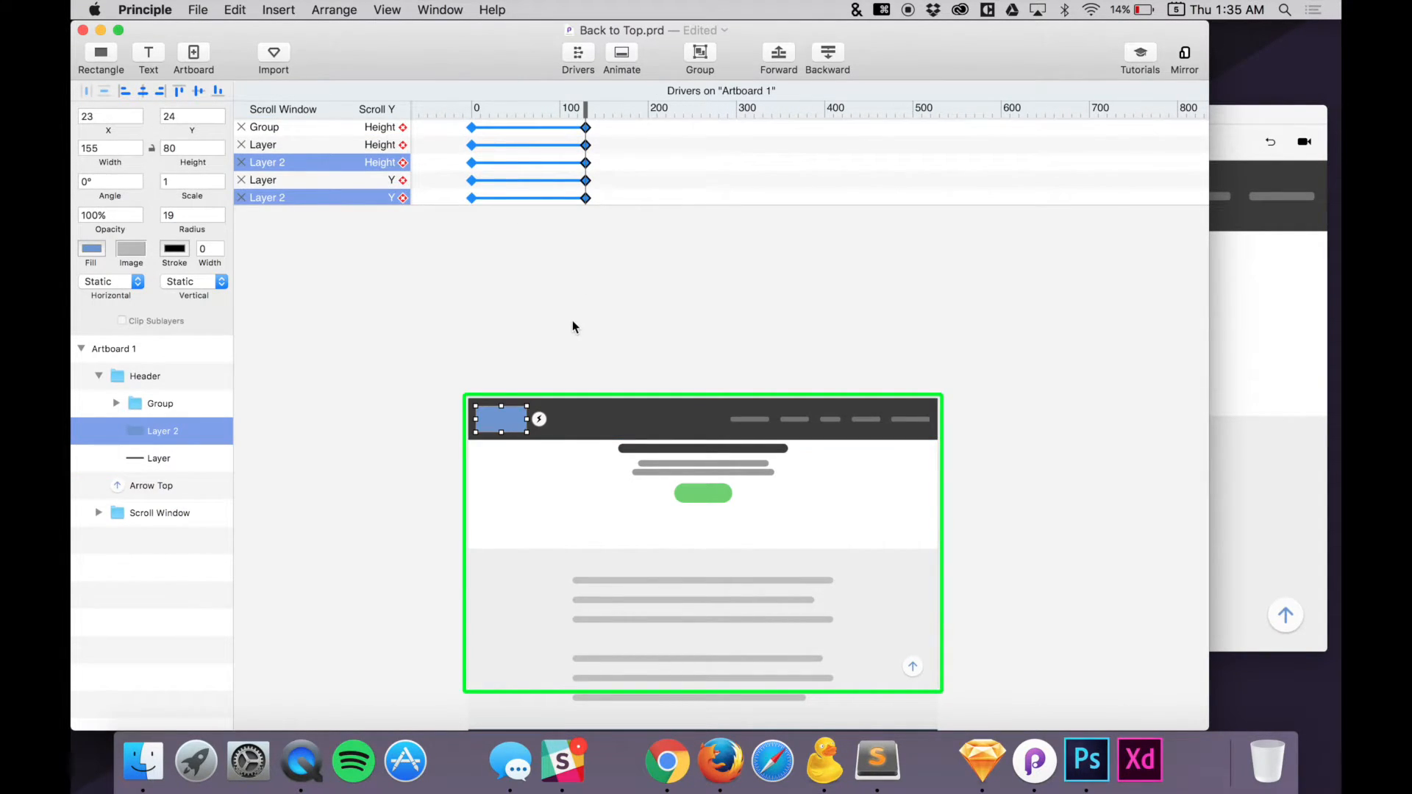
Try reducing the height of the header's blue Layer 2 rectangle to 48 at the second keyframe
key("super+equal")
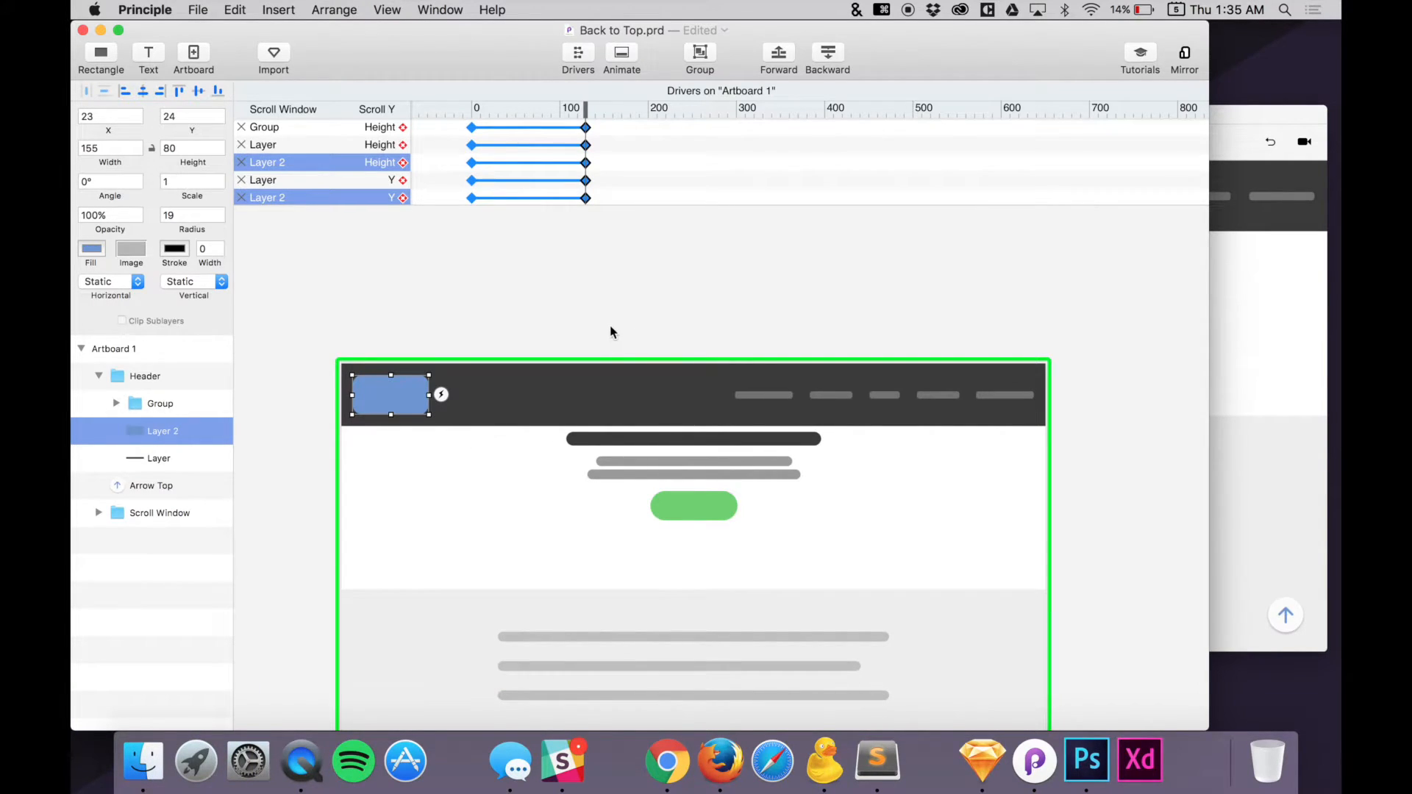
left_click(417, 347)
left_click(403, 386)
left_click_drag(390, 415, 391, 401)
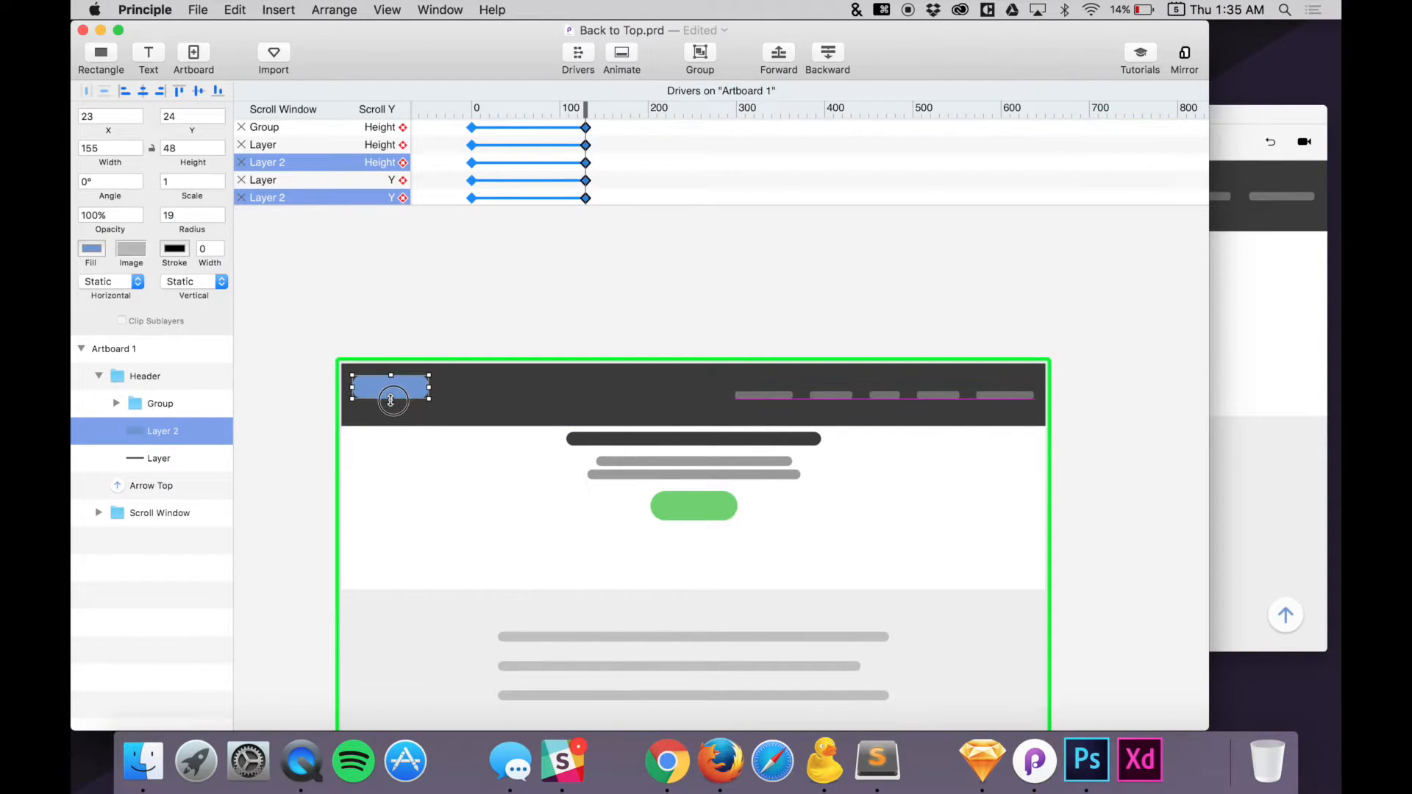
key("super+z")
key("super+z")
key("super+z")
key("super+z")
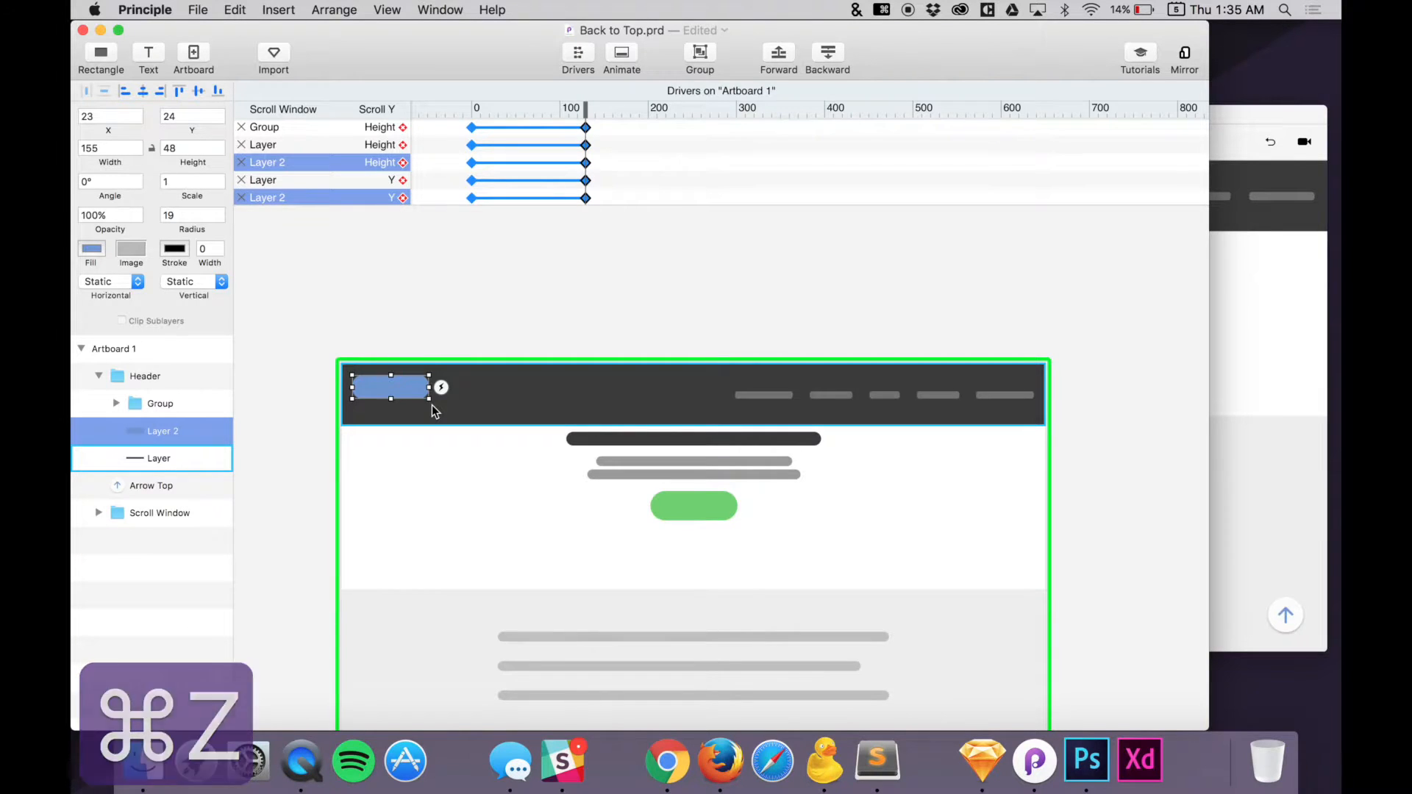
key("super+z")
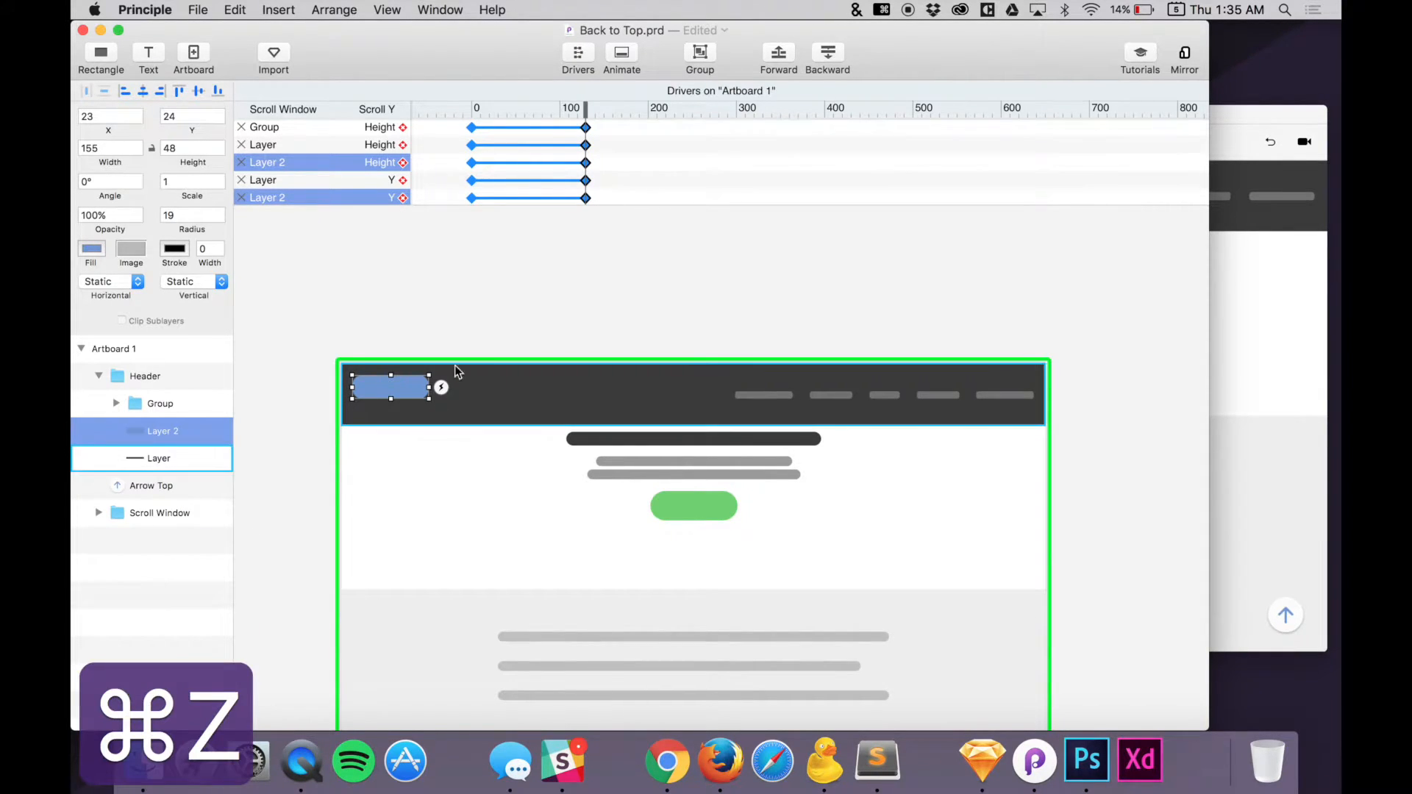
Resize the blue Layer 2 rectangle to about 93 by 49 with a radius of 9 at the second keyframe, then deselect it
mouse_move(390, 401)
left_mouse_down()
mouse_move(394, 419)
mouse_move(423, 410)
mouse_move(401, 402)
left_mouse_up()
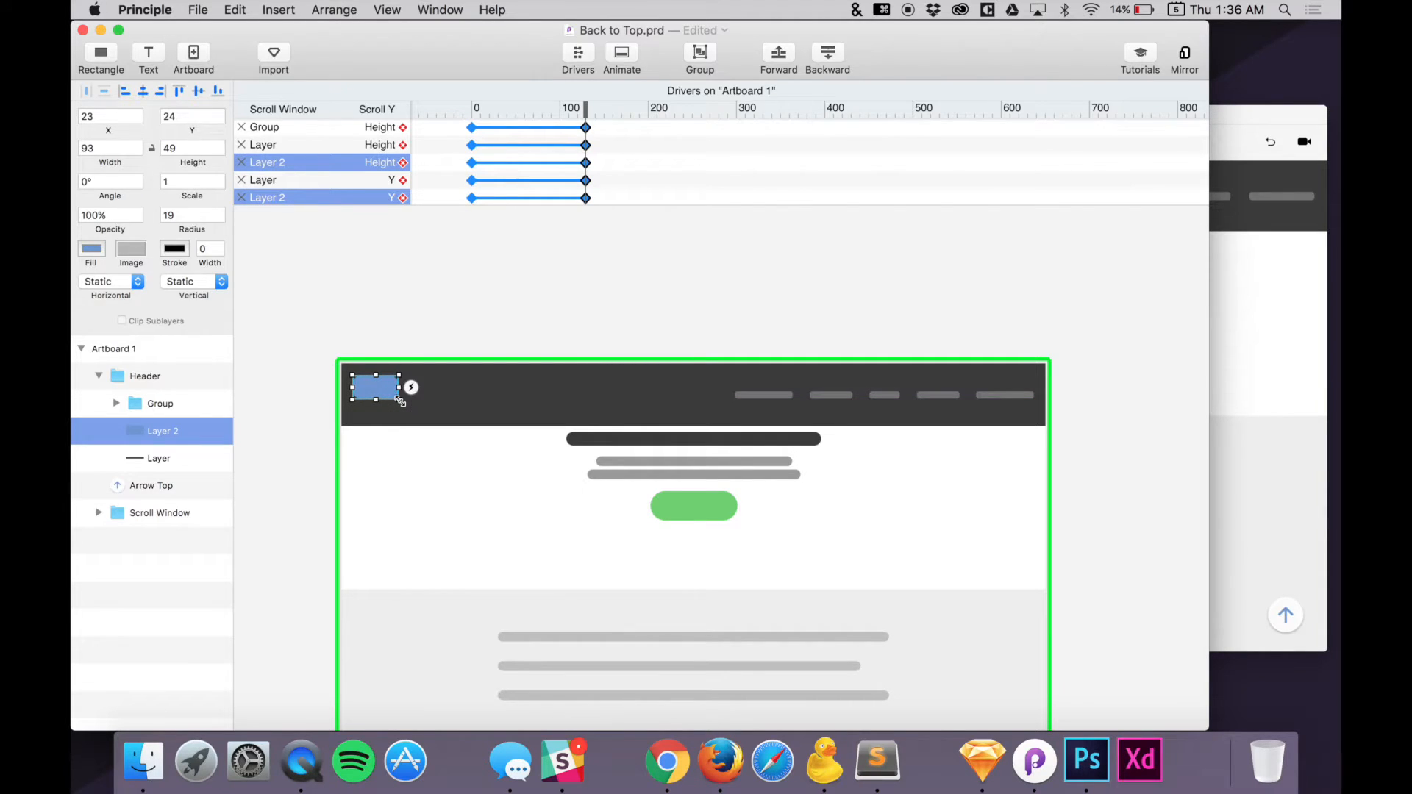
left_click_drag(187, 229, 174, 234)
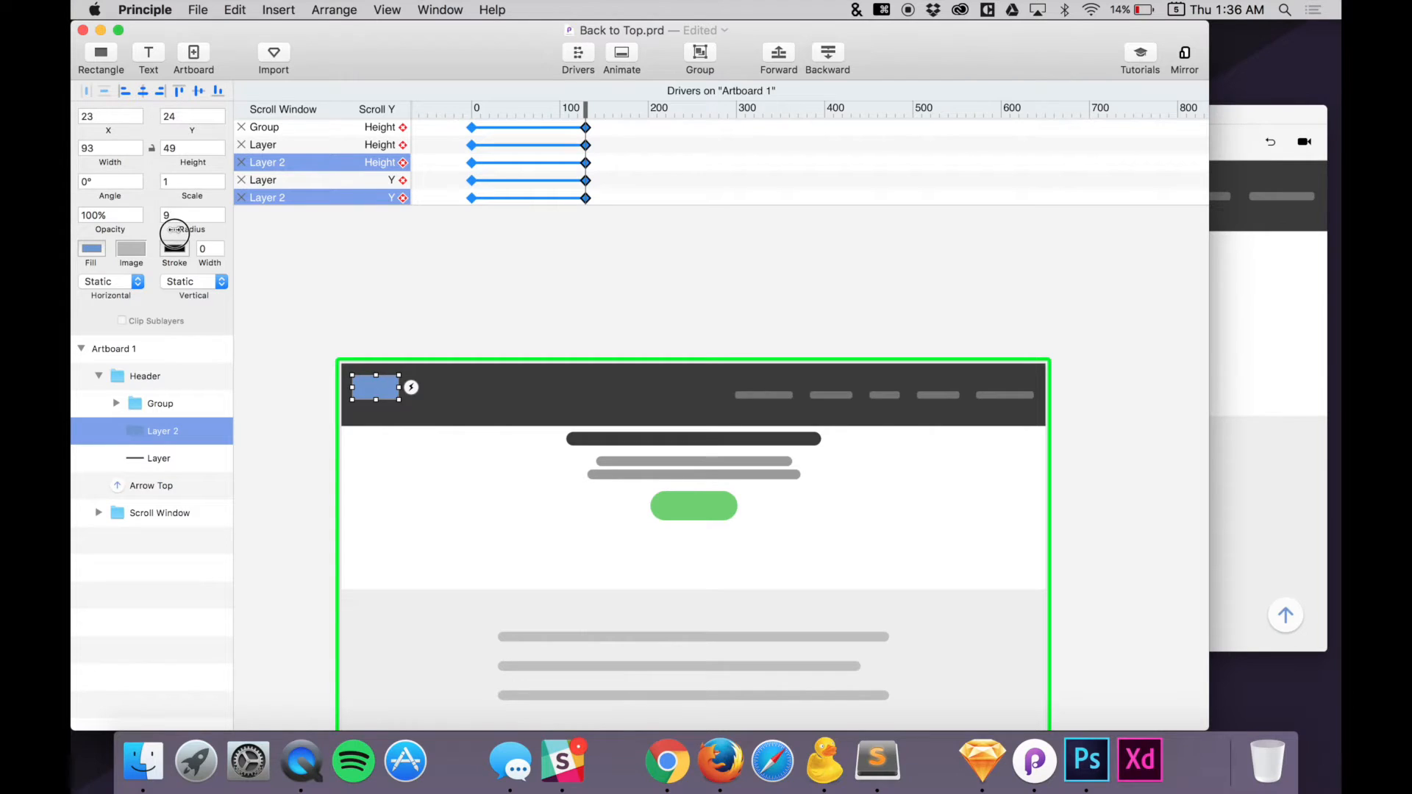
left_click(456, 306)
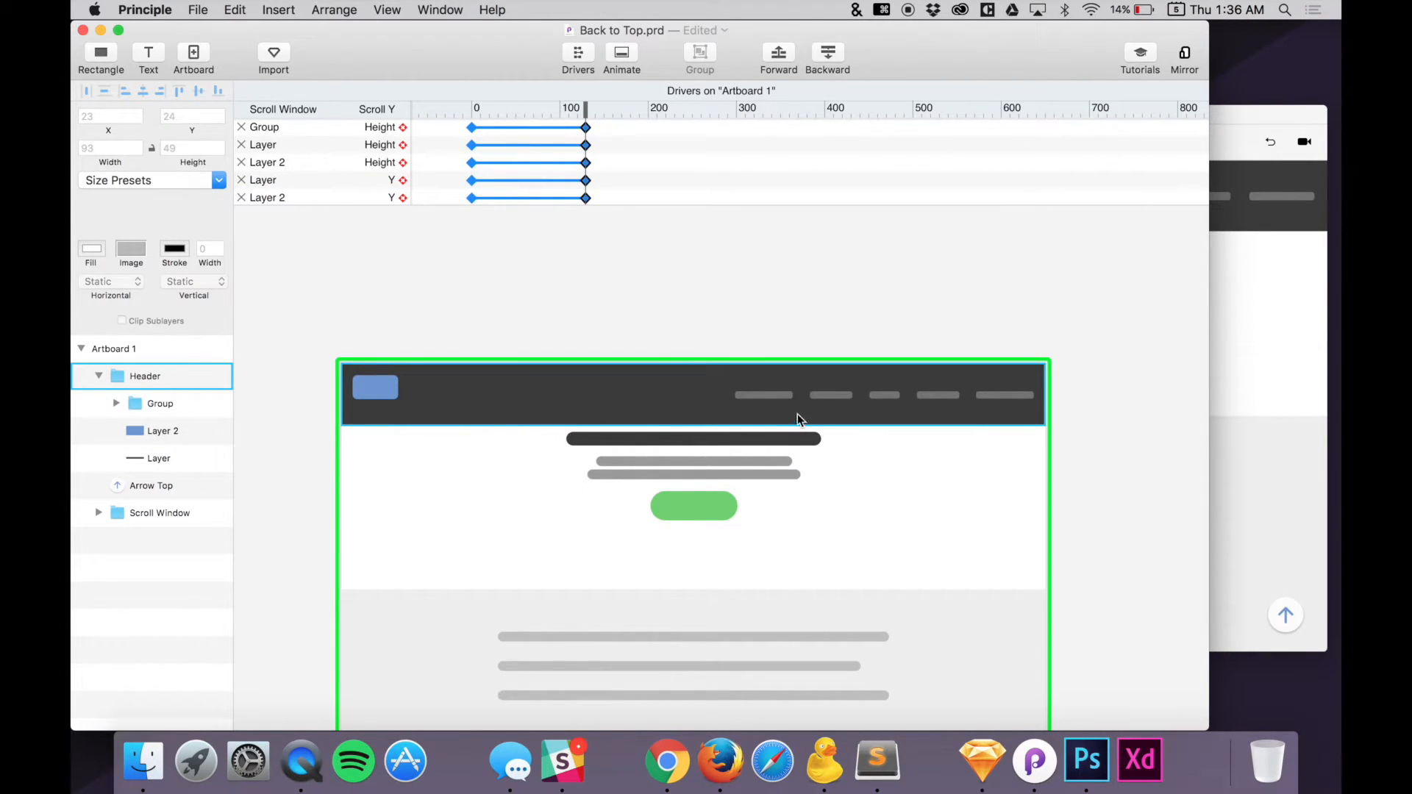
Move the header's navigation link group up slightly at the second keyframe
double_click(778, 396)
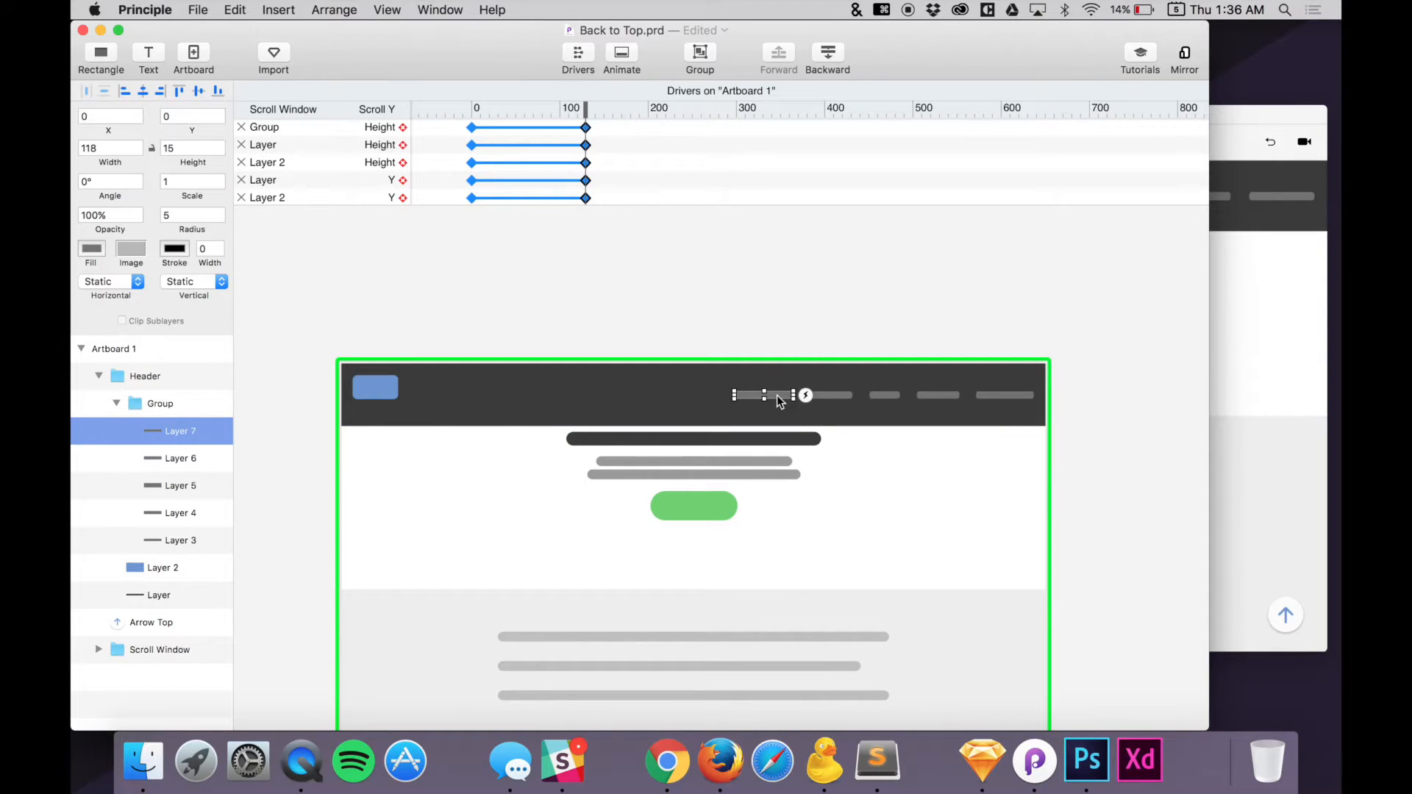
left_click(777, 395)
left_click(114, 405)
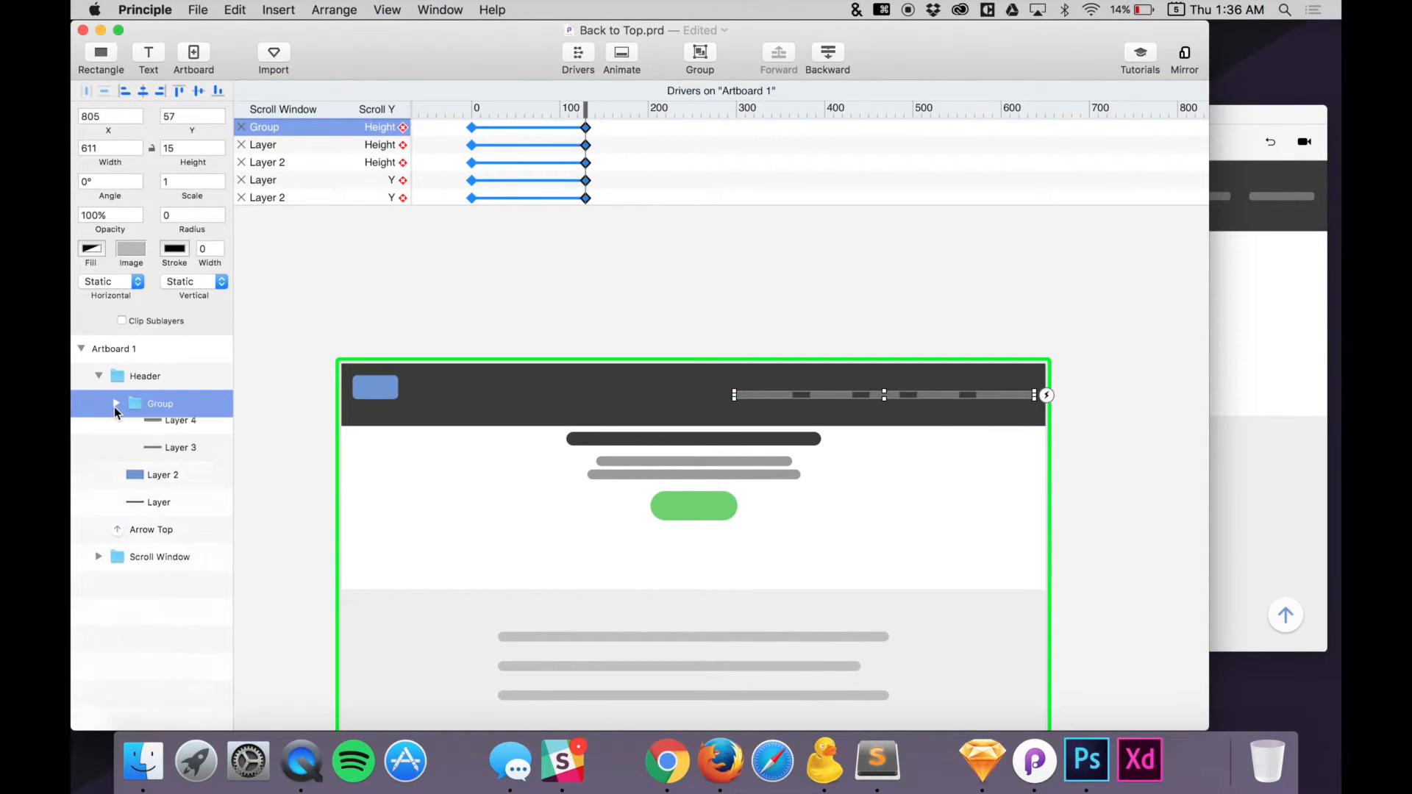
left_click_drag(778, 392, 778, 386)
Reduce the dark header background's height to 88 and align it with the link group and blue rectangle on their vertical centres
left_click(675, 414)
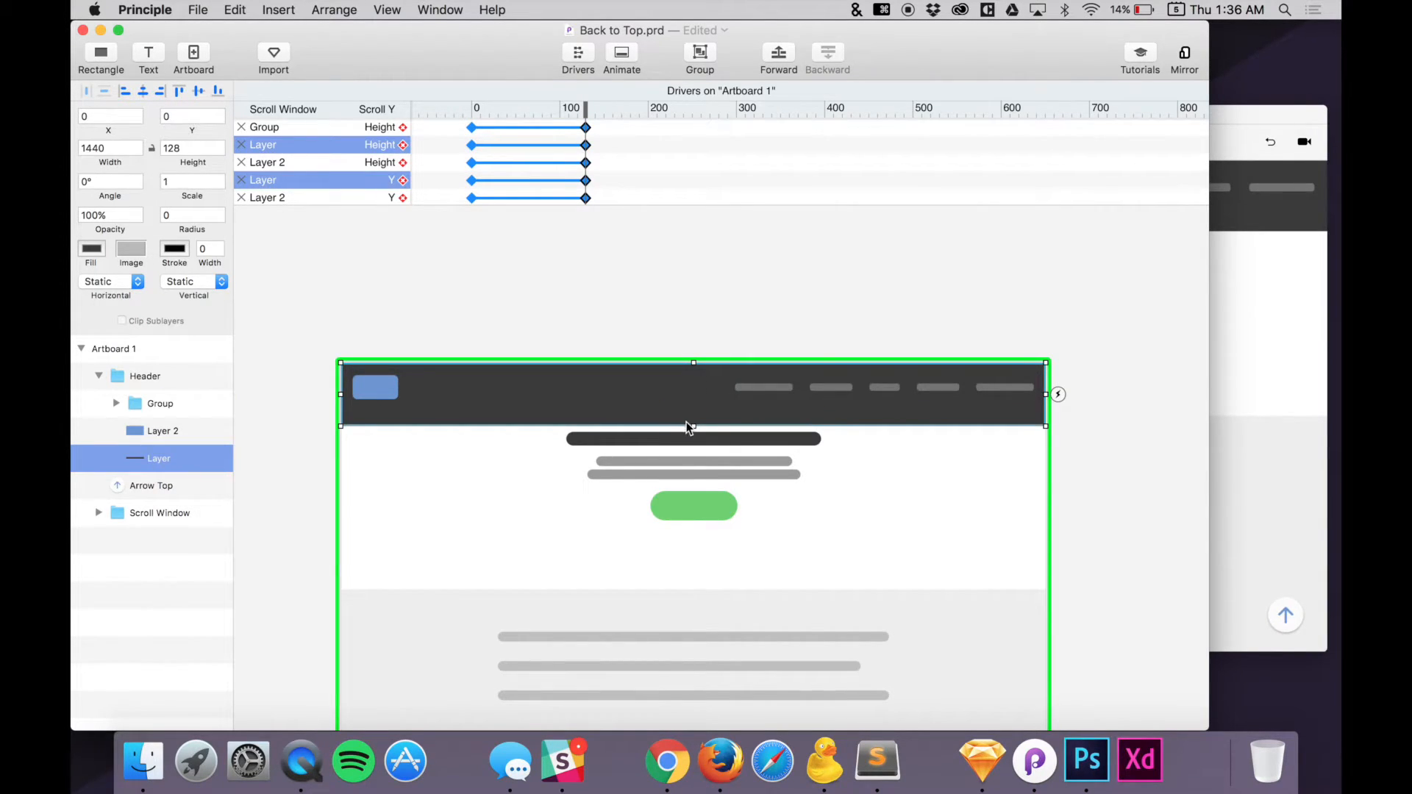
mouse_move(687, 425)
left_mouse_down()
mouse_move(688, 438)
mouse_move(689, 404)
left_mouse_up()
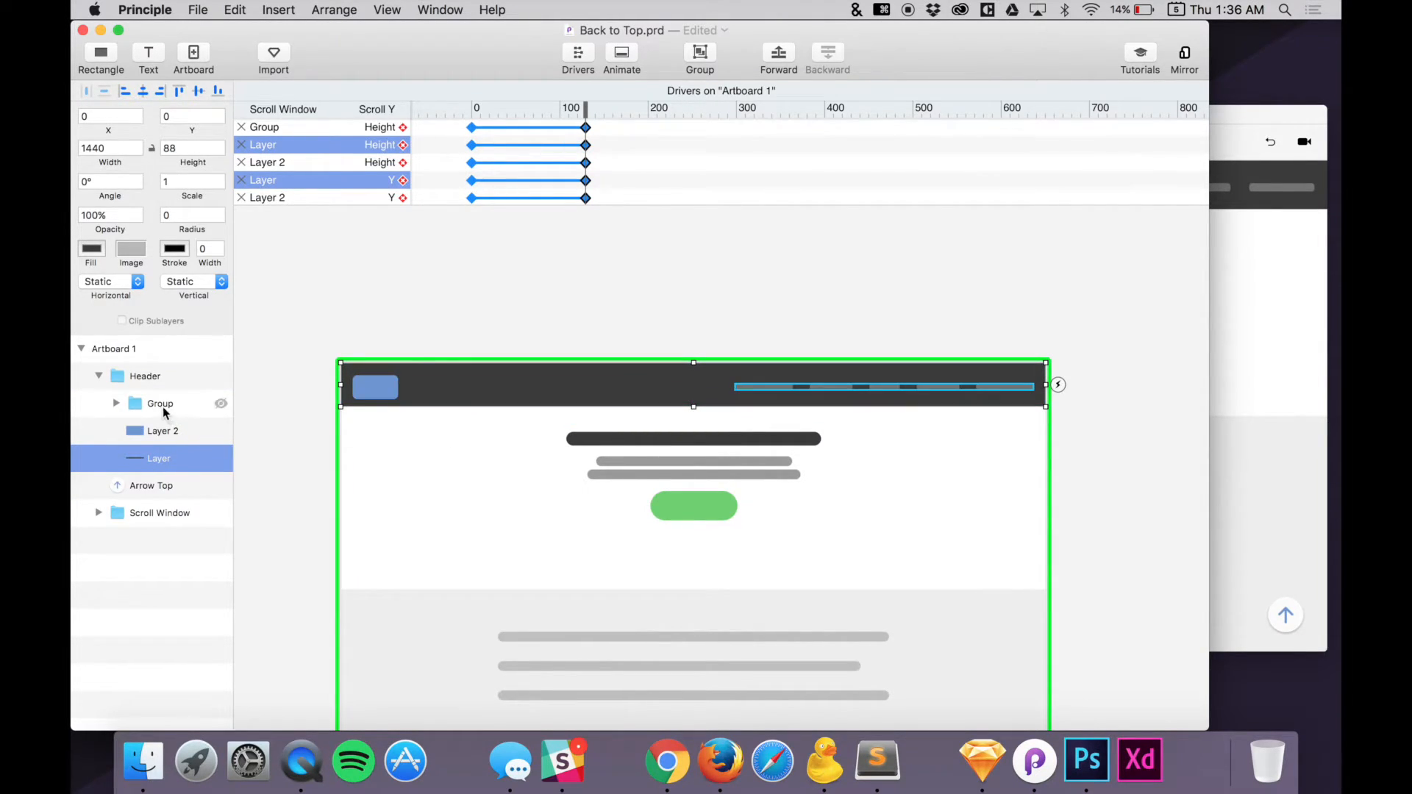
left_click(161, 406, "shift")
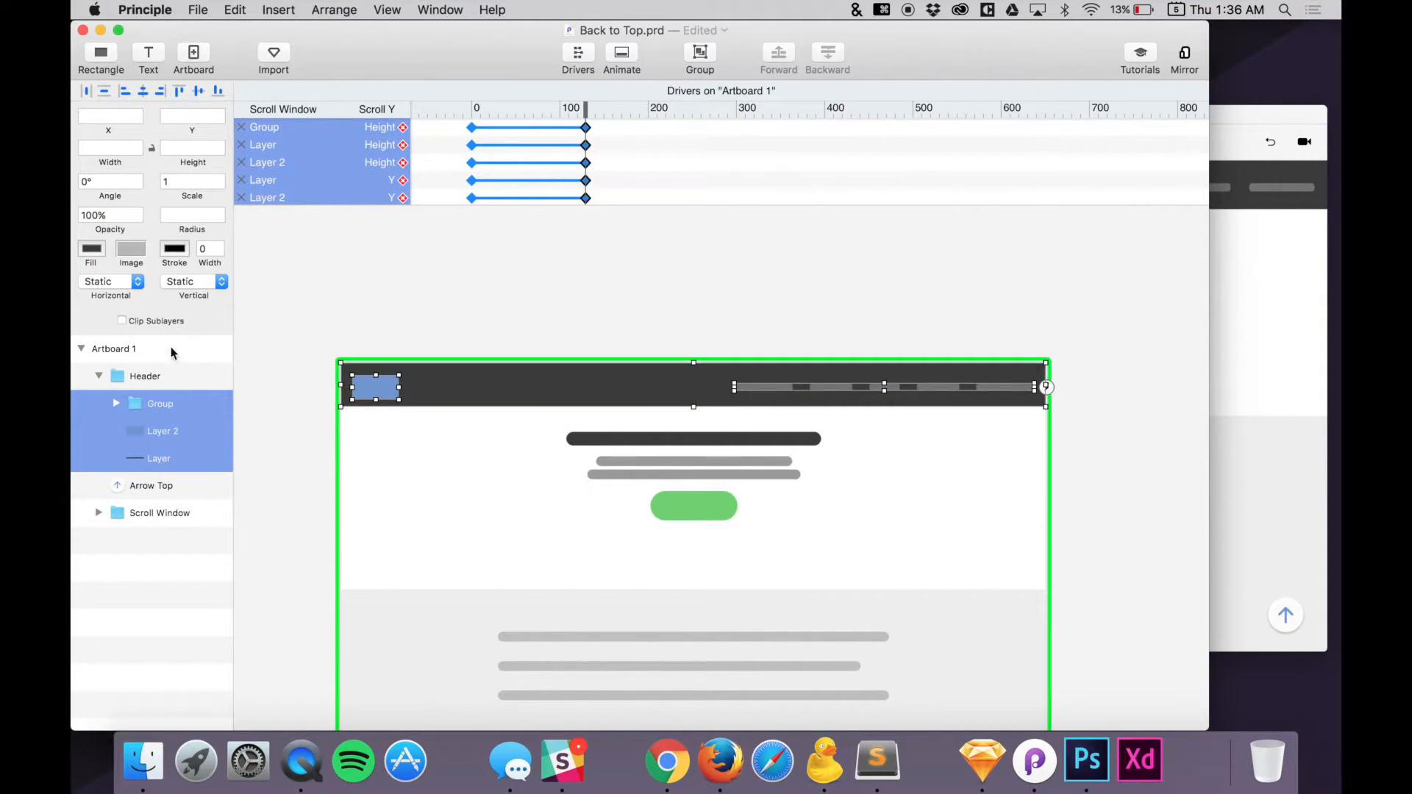
left_click(199, 93)
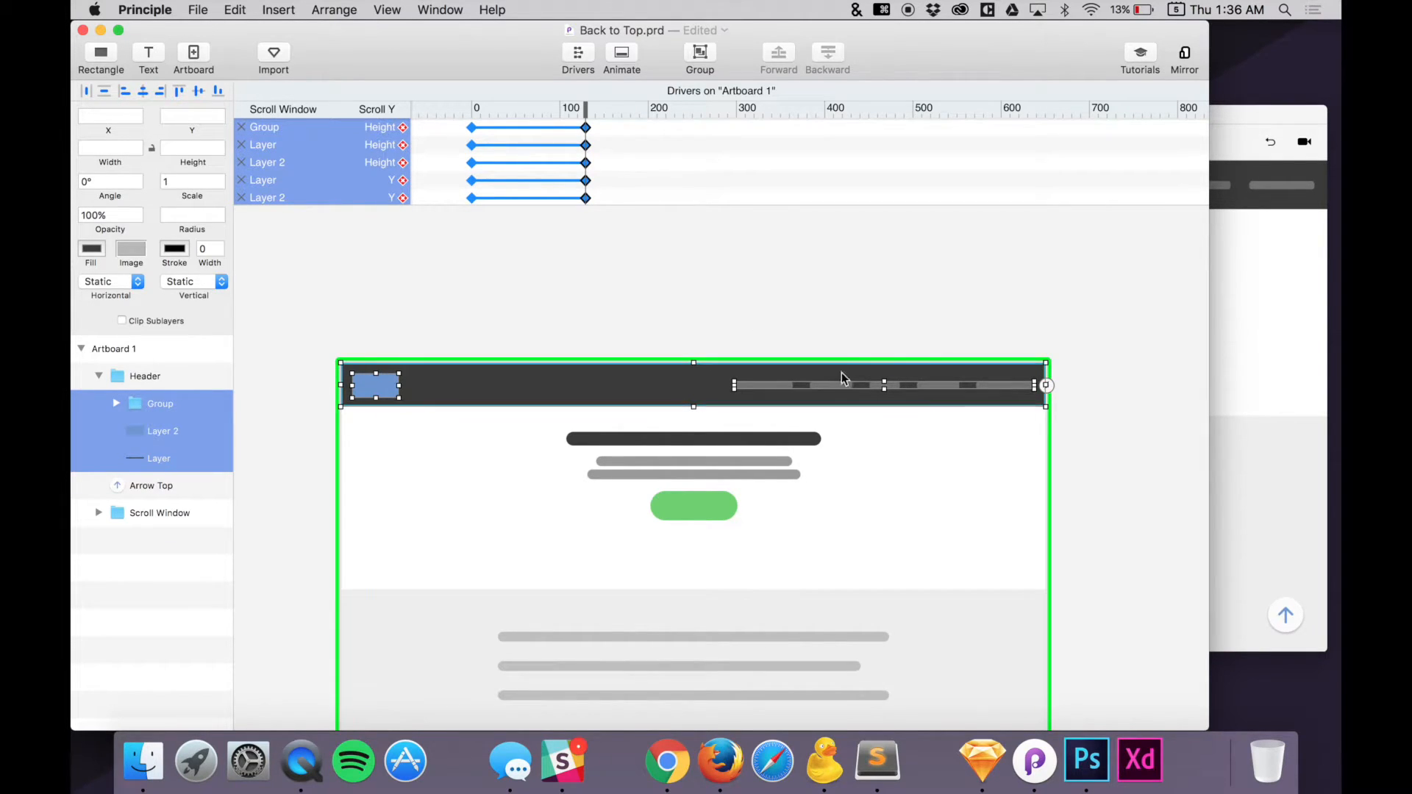
Return the Scroll Y marker to 0 and scroll the preview up and down to check how the header shrinks and grows
left_click_drag(586, 108, 477, 125)
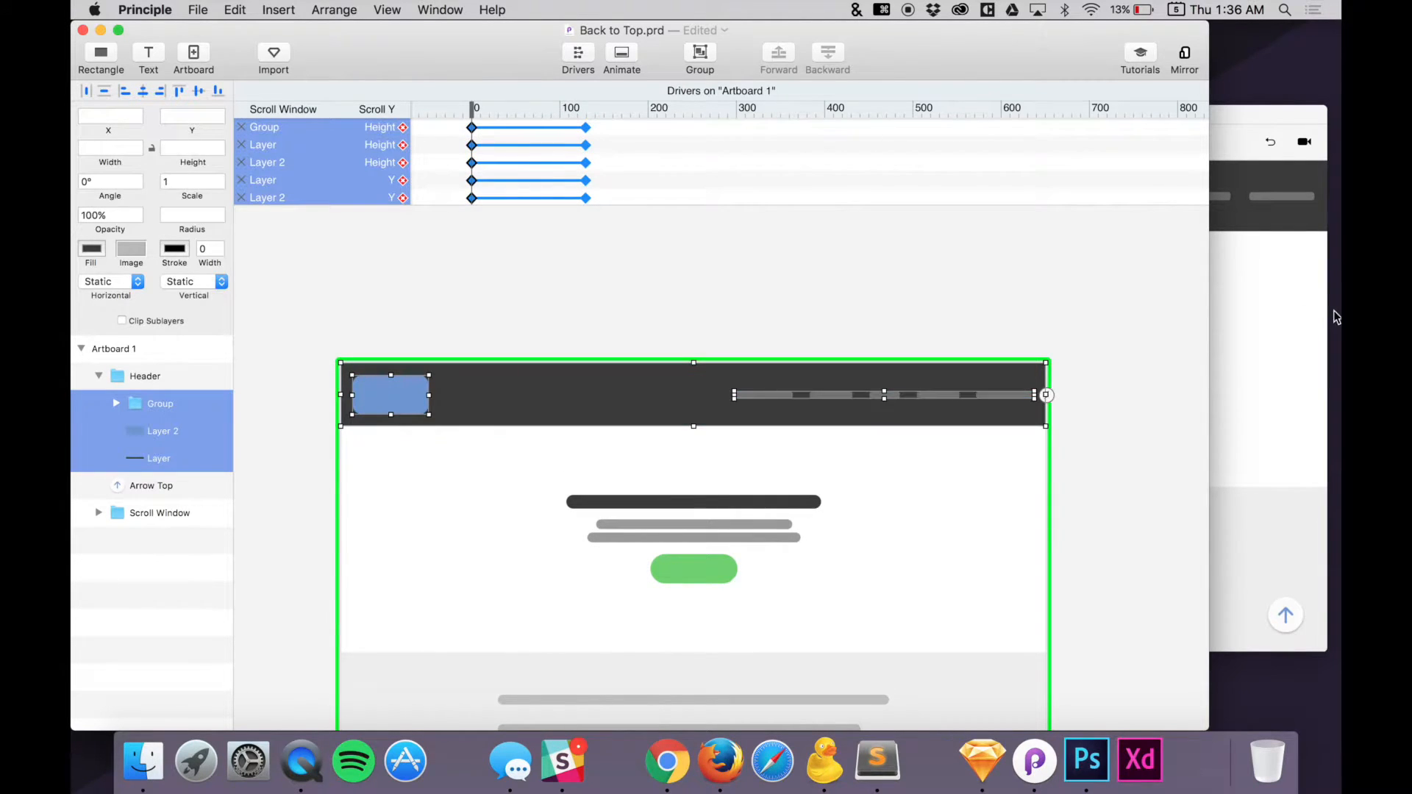
left_click(1289, 312)
scroll(1022, 271, "down", 5)
scroll(1022, 271, "up", 5)
scroll(1021, 271, "down", 3)
scroll(1022, 271, "up", 3)
scroll(1022, 271, "down", 2)
scroll(1021, 272, "down", 5)
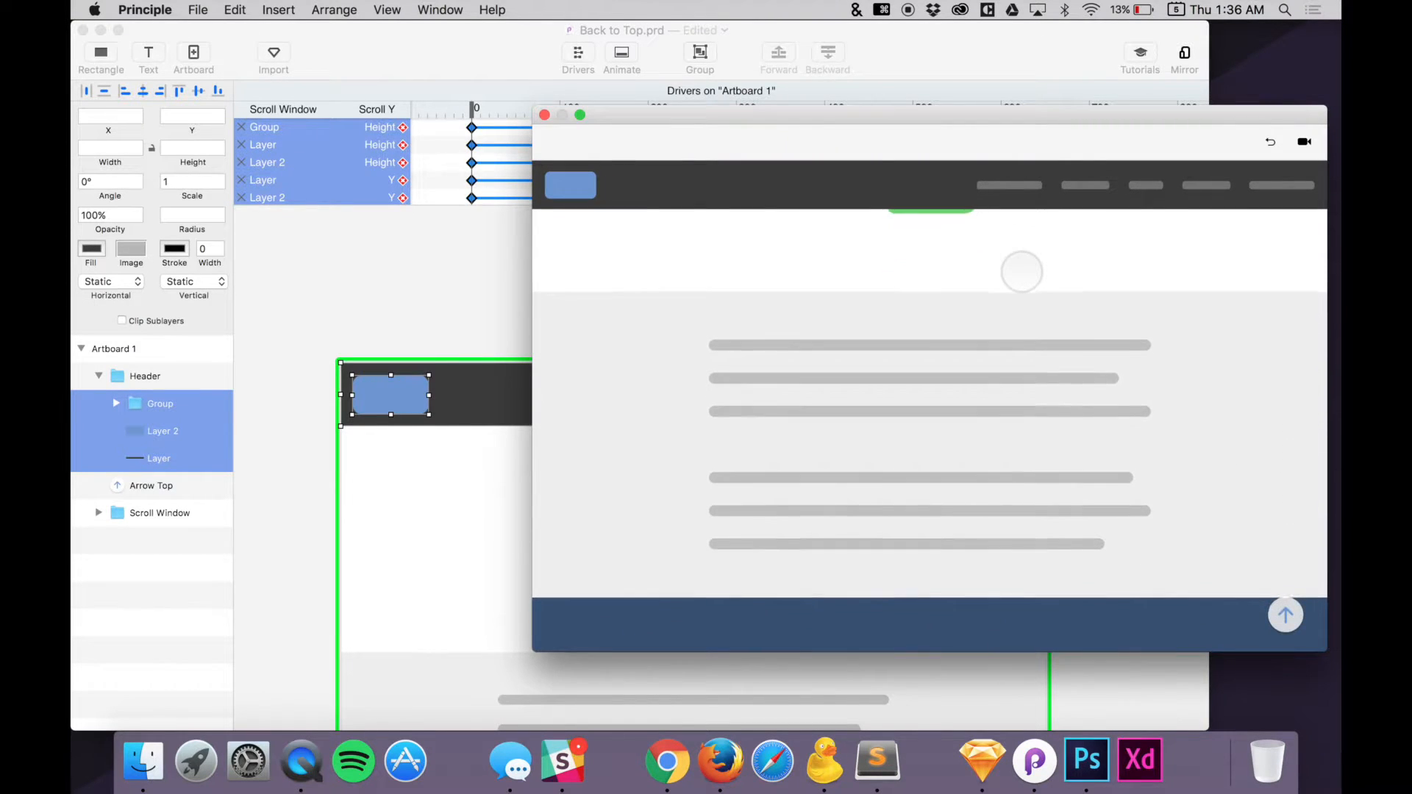
scroll(1022, 271, "up", 5)
scroll(1022, 271, "down", 3)
scroll(1022, 271, "up", 5)
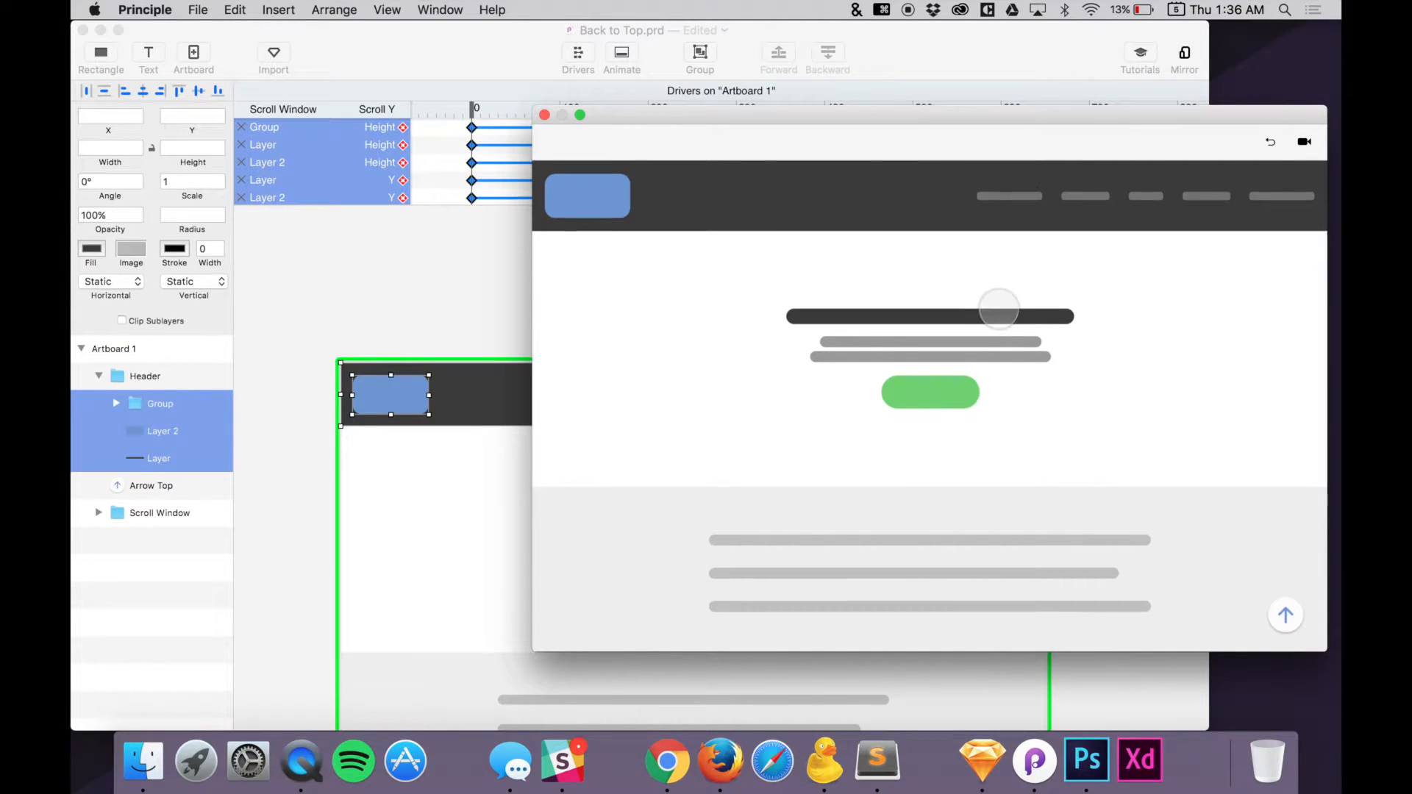
scroll(999, 307, "down", 5)
scroll(999, 309, "up", 5)
scroll(999, 309, "down", 5)
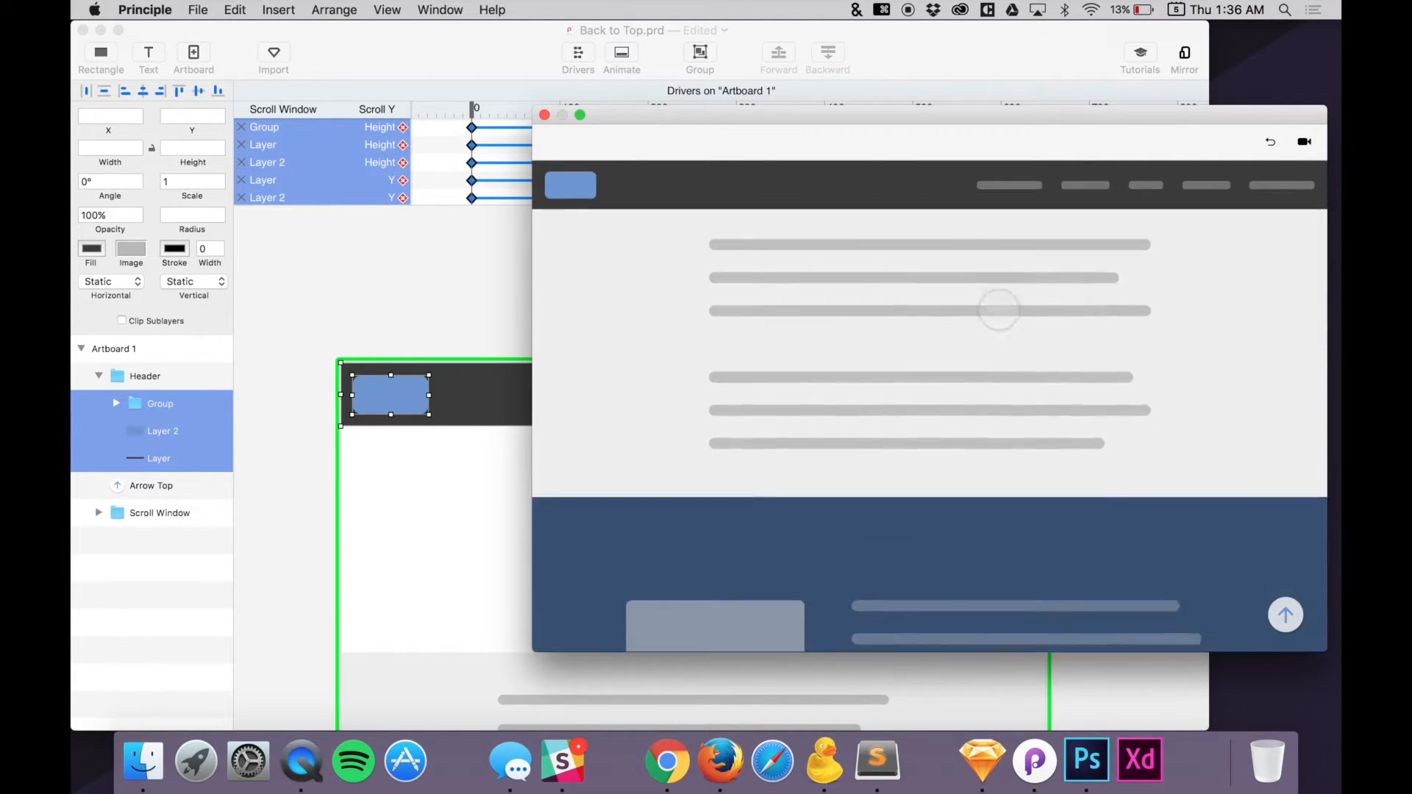
scroll(999, 310, "up", 5)
scroll(998, 309, "down", 5)
scroll(999, 310, "up", 5)
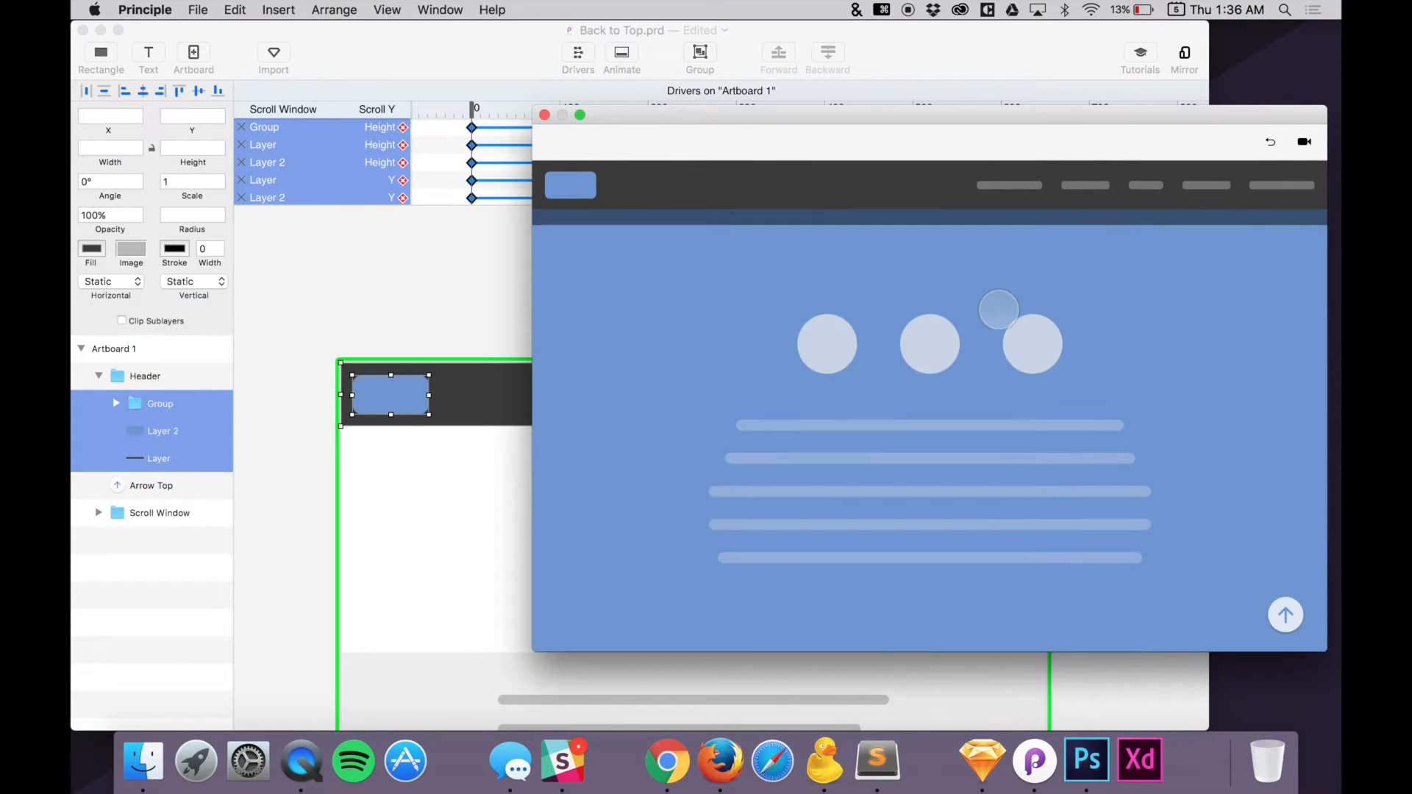
scroll(998, 310, "down", 5)
scroll(998, 309, "up", 5)
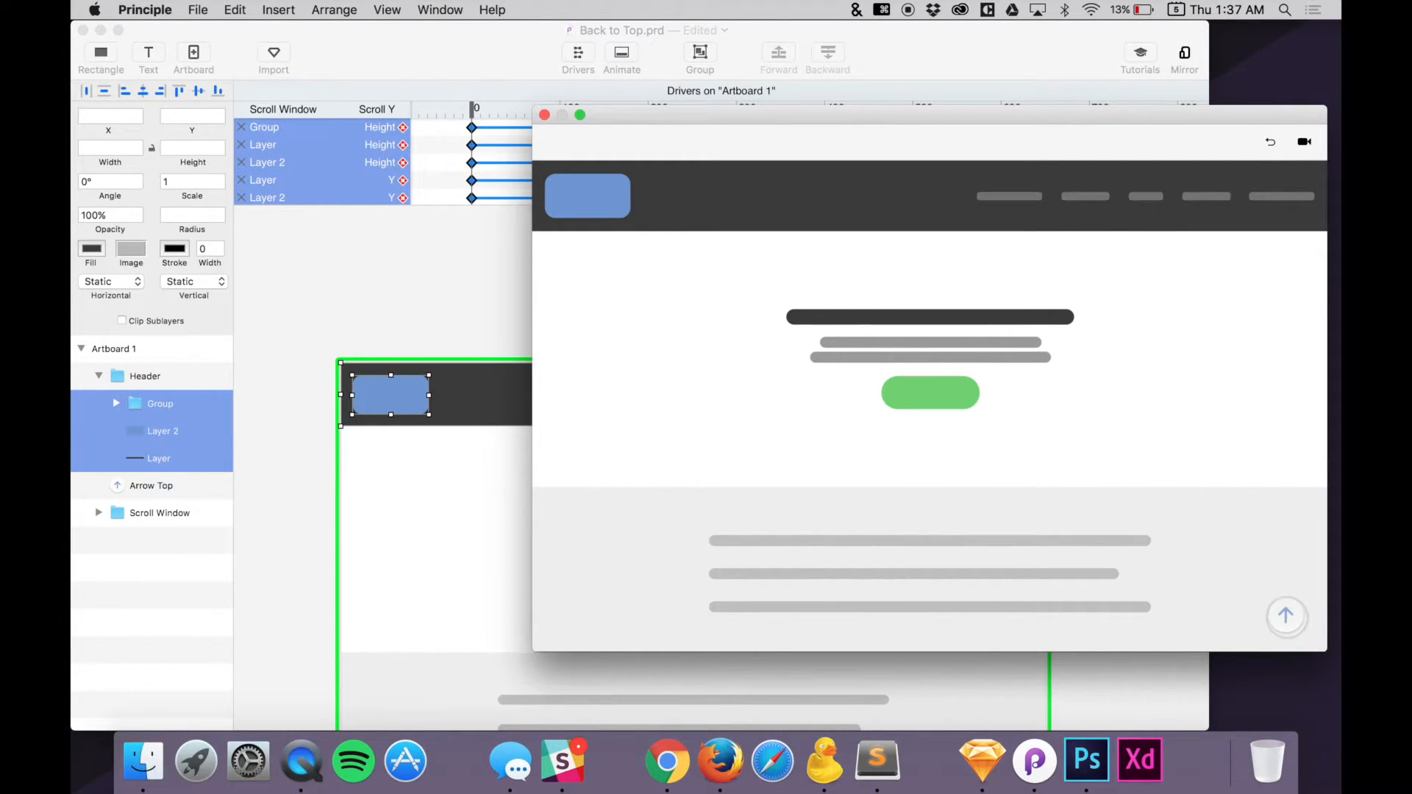
Add Y and Opacity drivers for the Arrow Top layer at Scroll Y 0
left_click(319, 326)
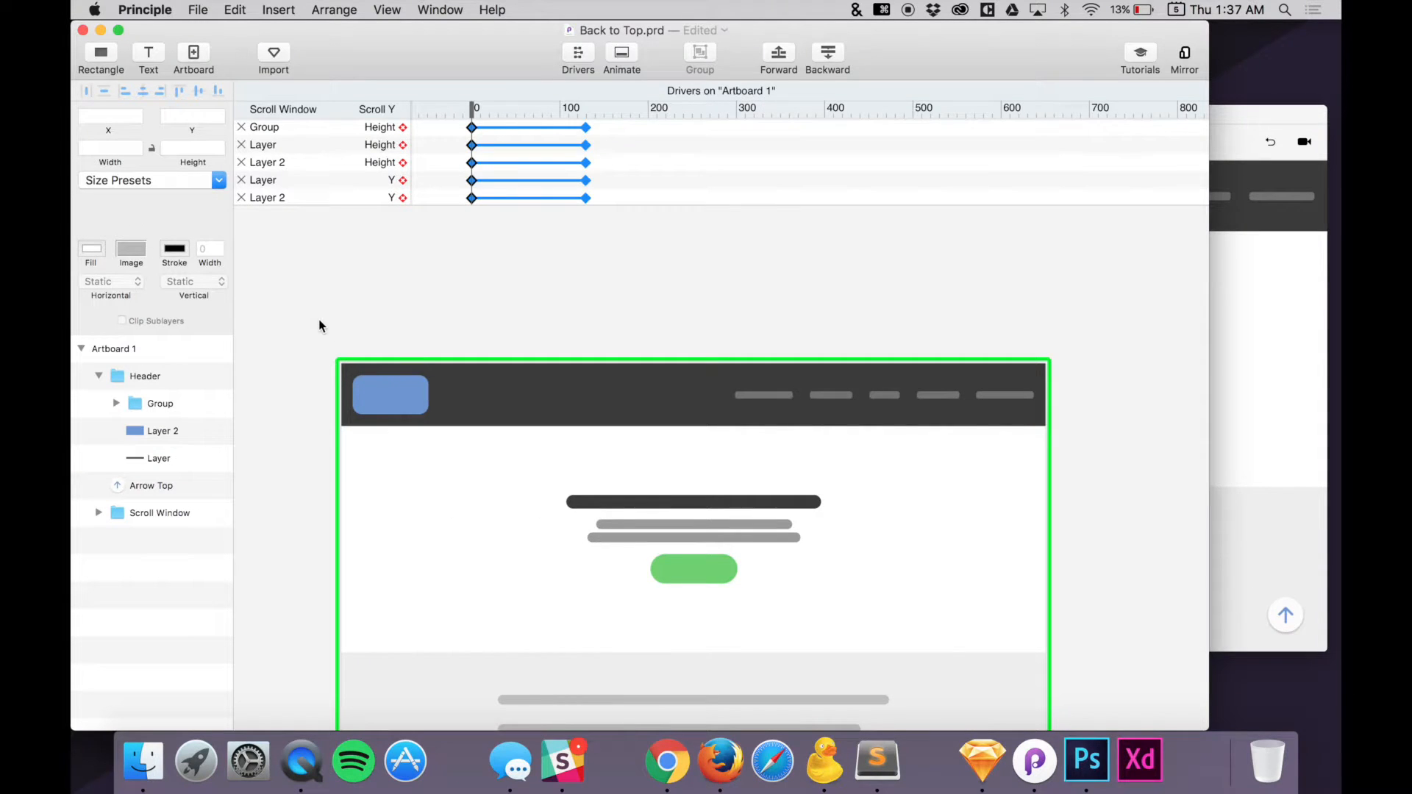
left_click(148, 488)
left_click(99, 376)
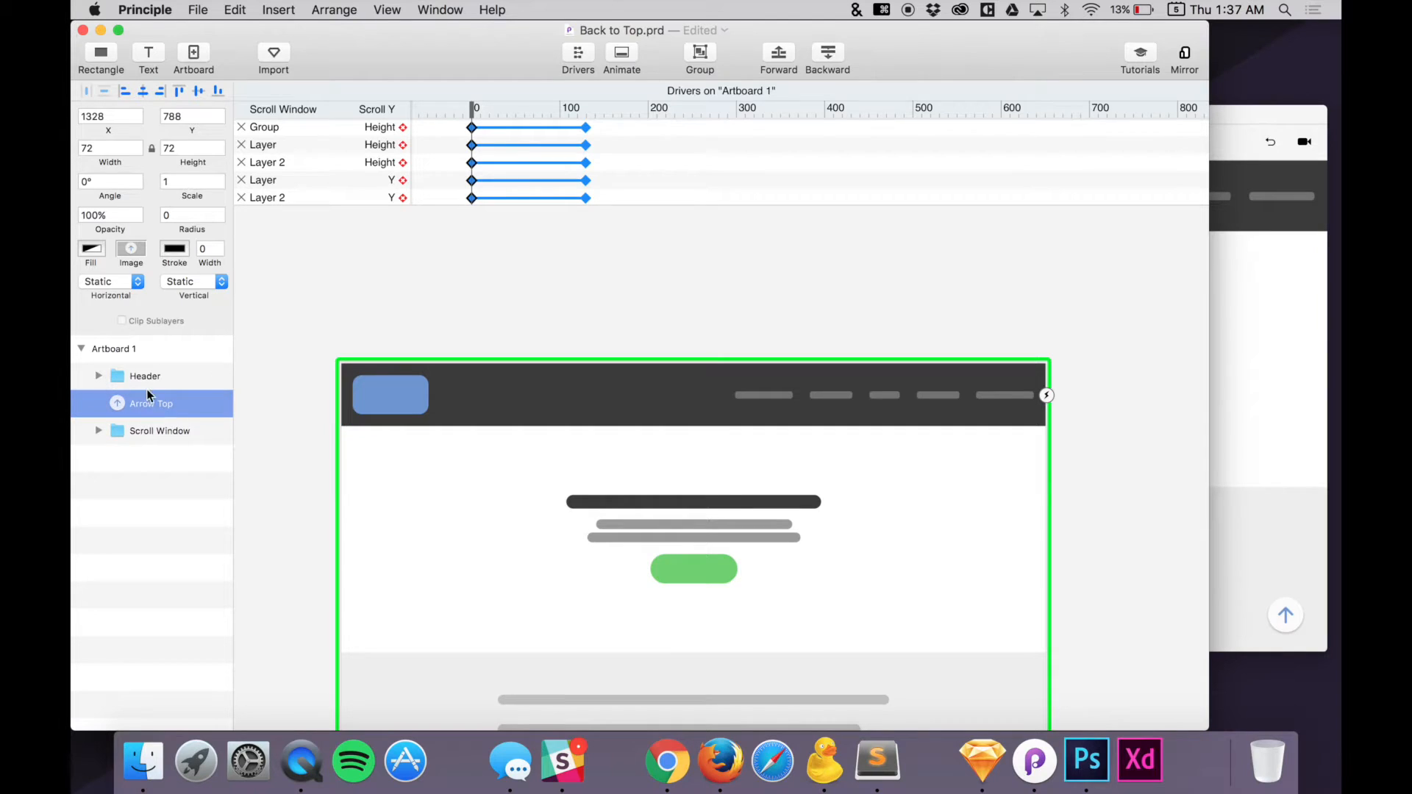
left_click_drag(173, 418, 502, 155)
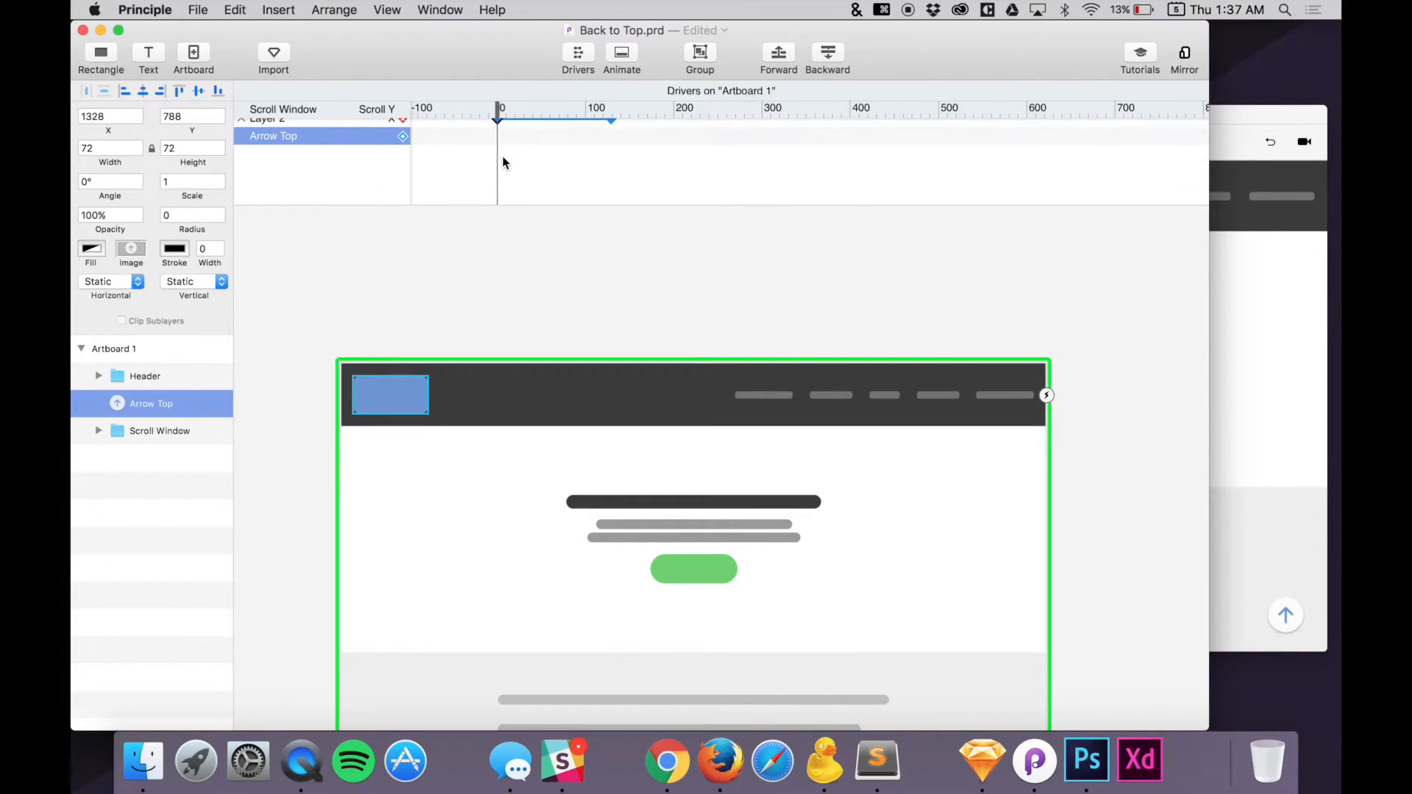
left_click_drag(498, 204, 499, 252)
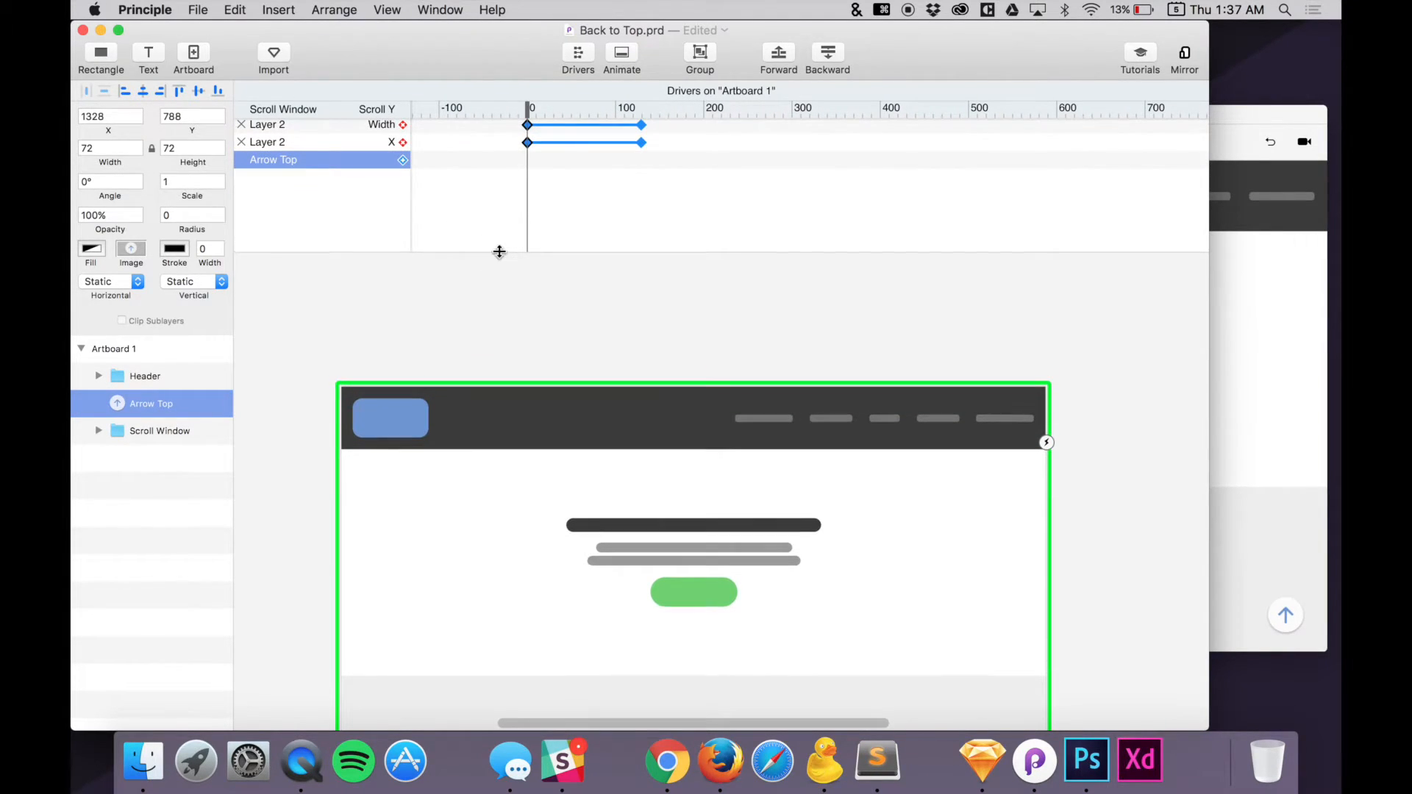
left_click(403, 161)
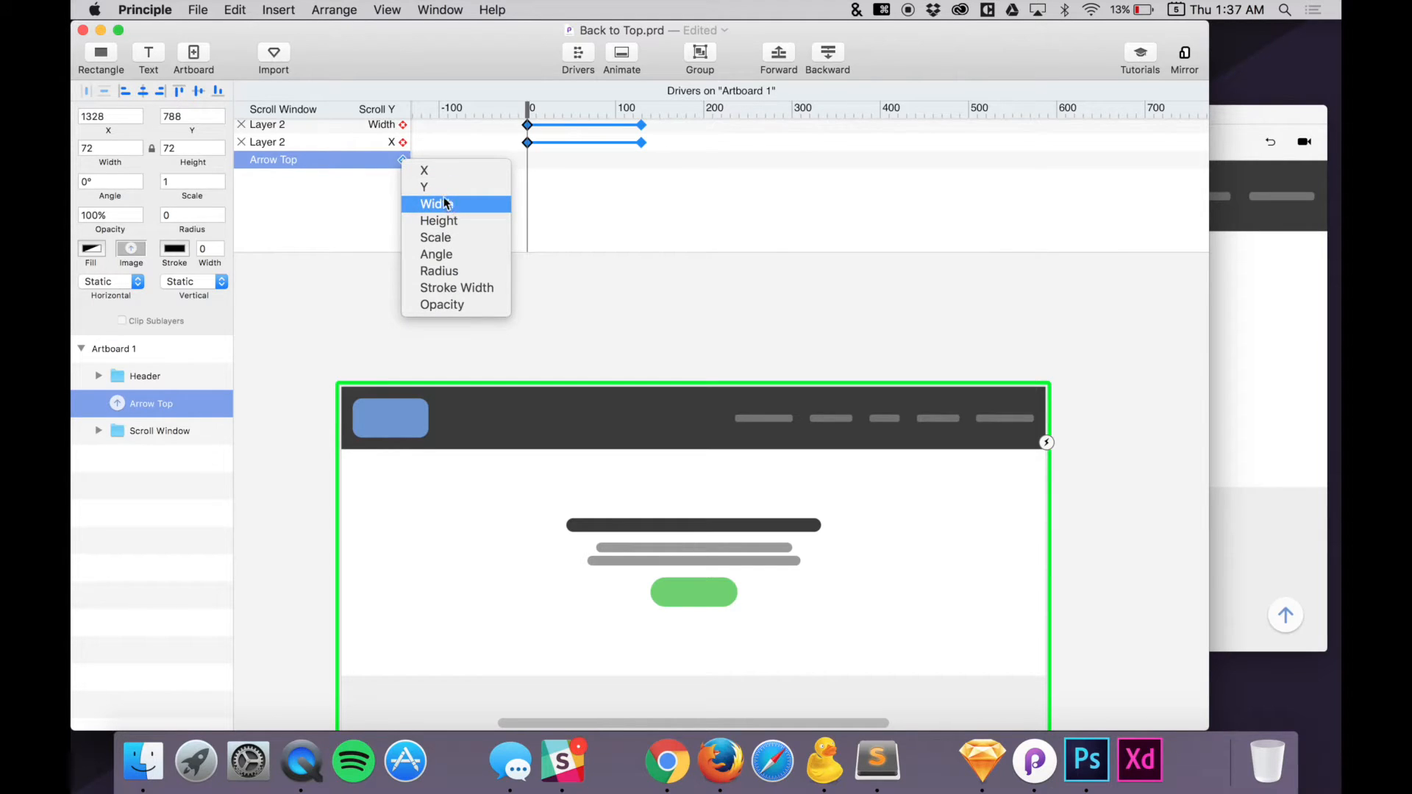
left_click(438, 190)
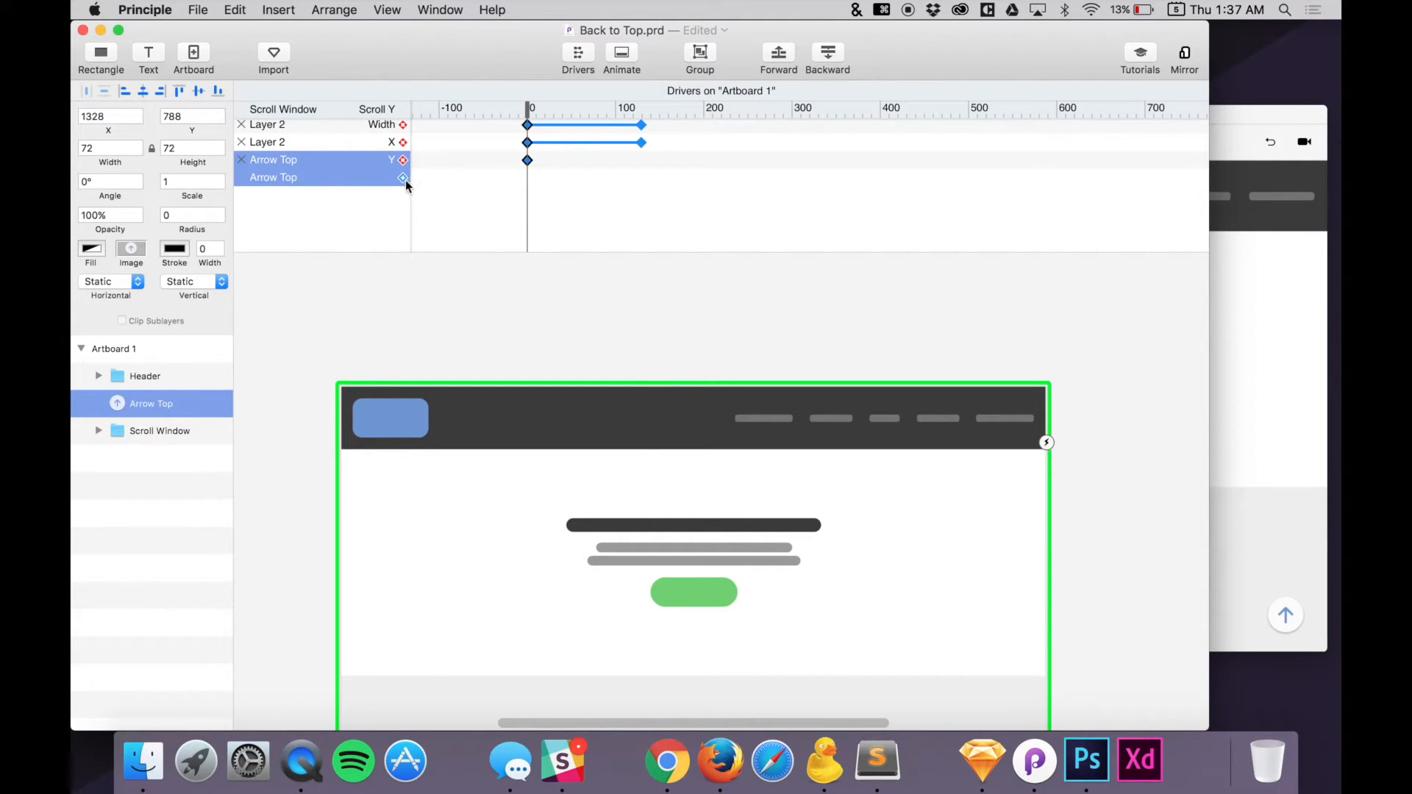
left_click(403, 178)
left_click(434, 321)
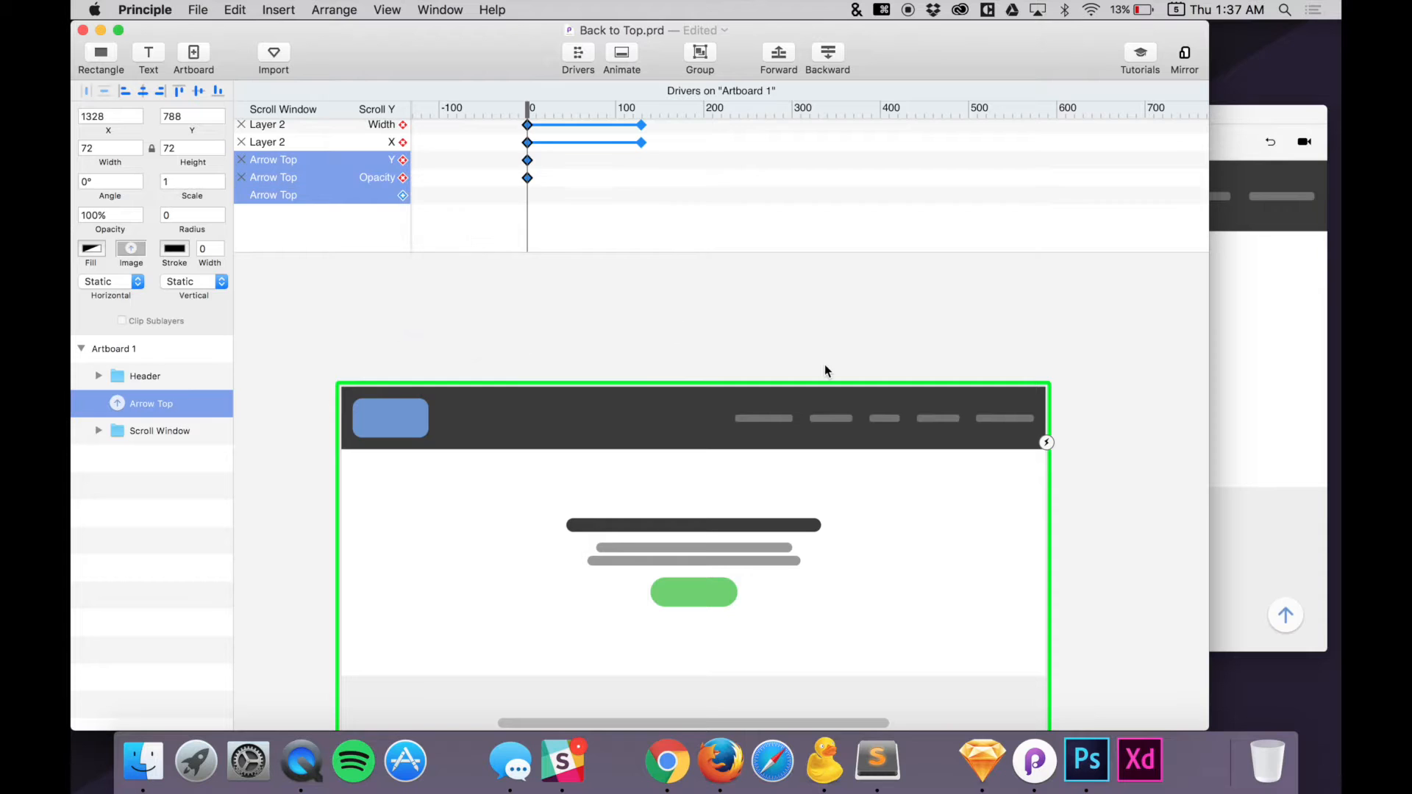
Move the Scroll Y marker to about 130 and add keyframes there for Arrow Top's Y and Opacity drivers
scroll(823, 370, "down", 5)
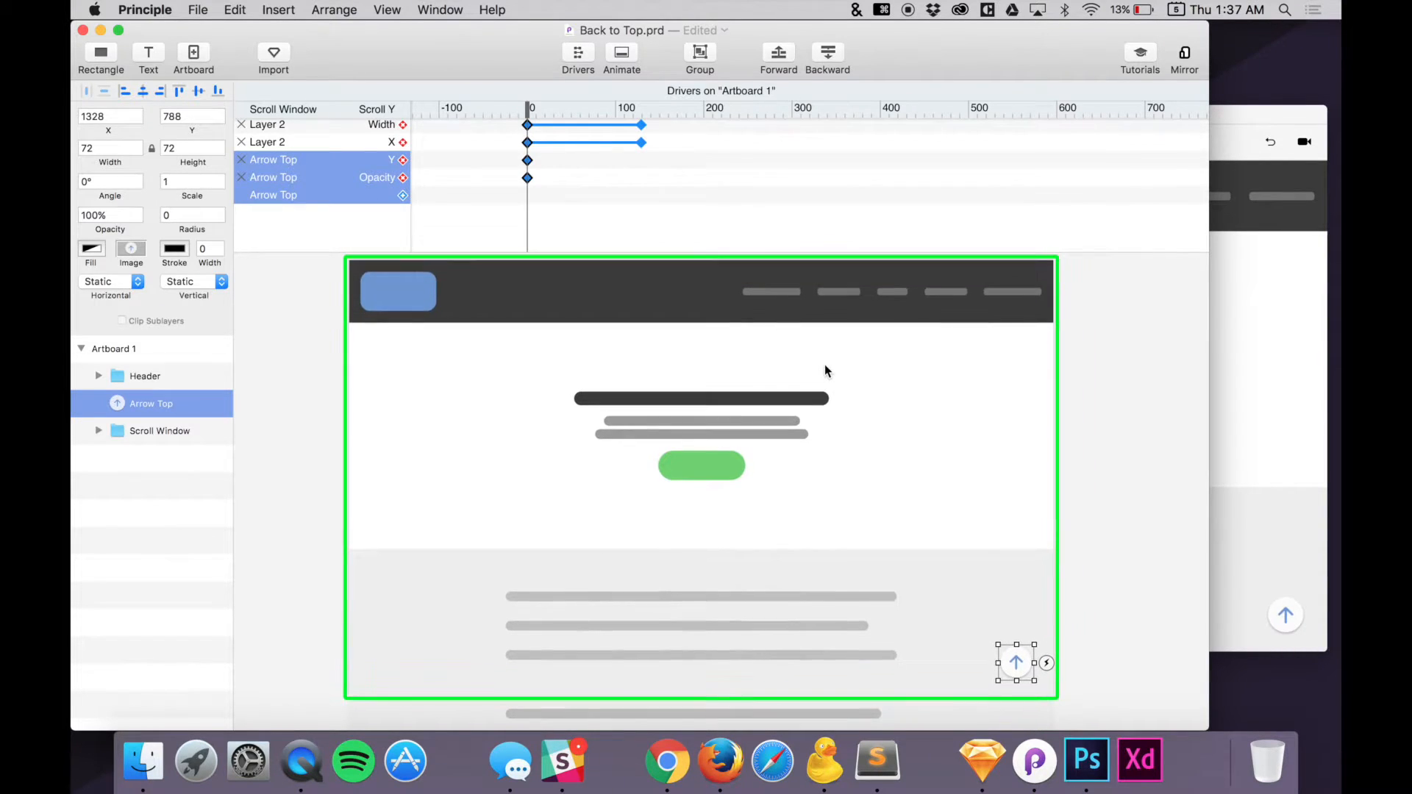
left_click_drag(529, 109, 642, 111)
left_click(409, 177)
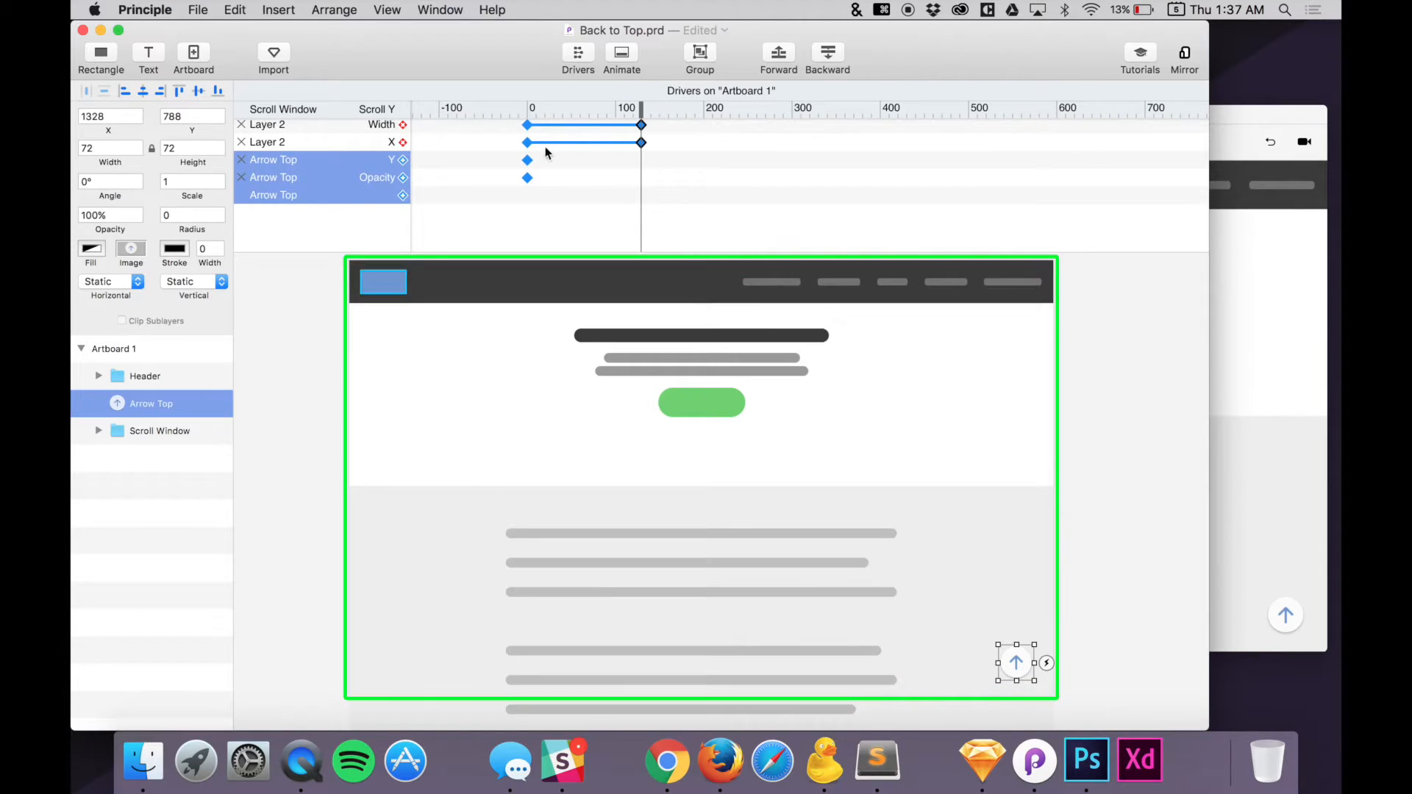
left_click(403, 160)
left_click(403, 177)
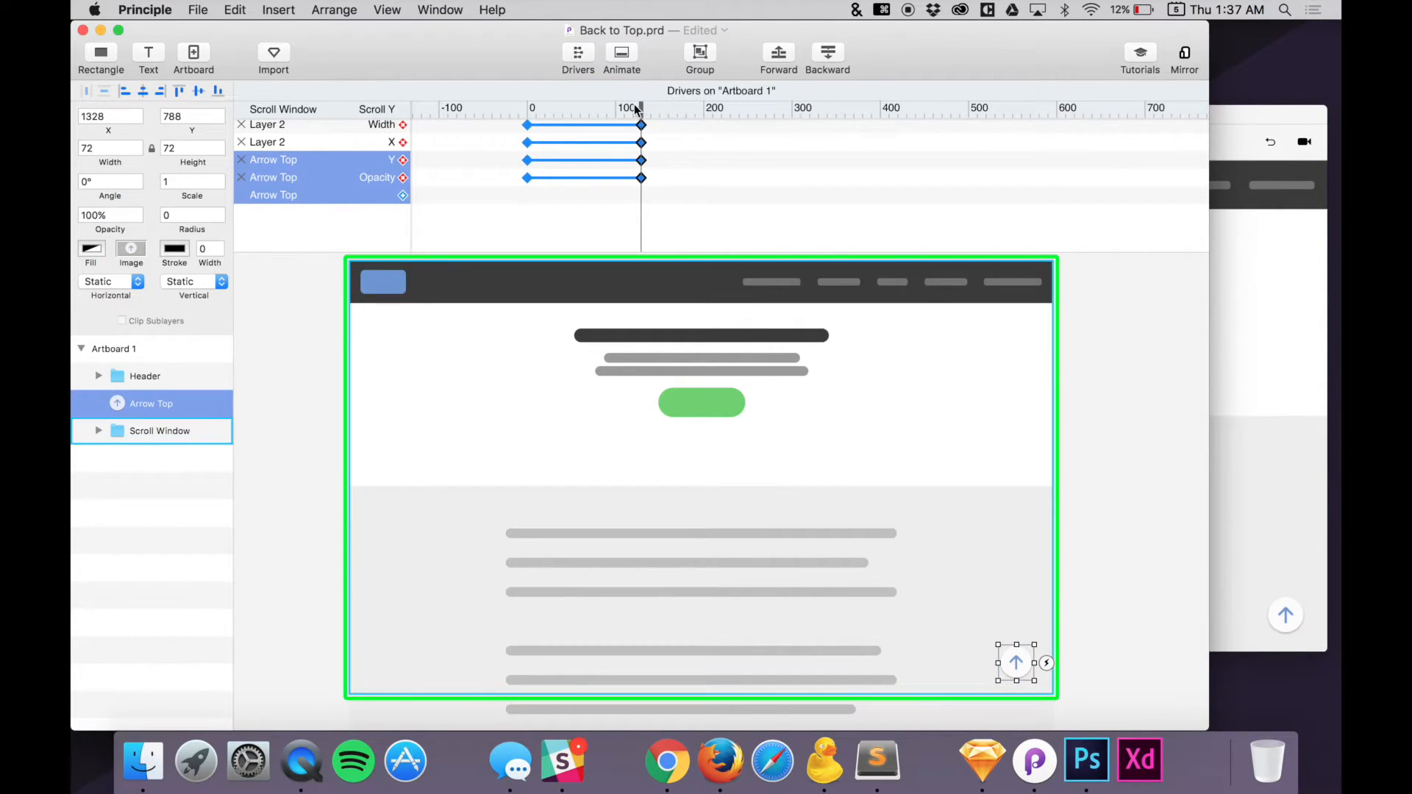
Return the Scroll Y marker to 0 and lower the Arrow Top button to Y 811 at that keyframe
left_click_drag(641, 110, 528, 109)
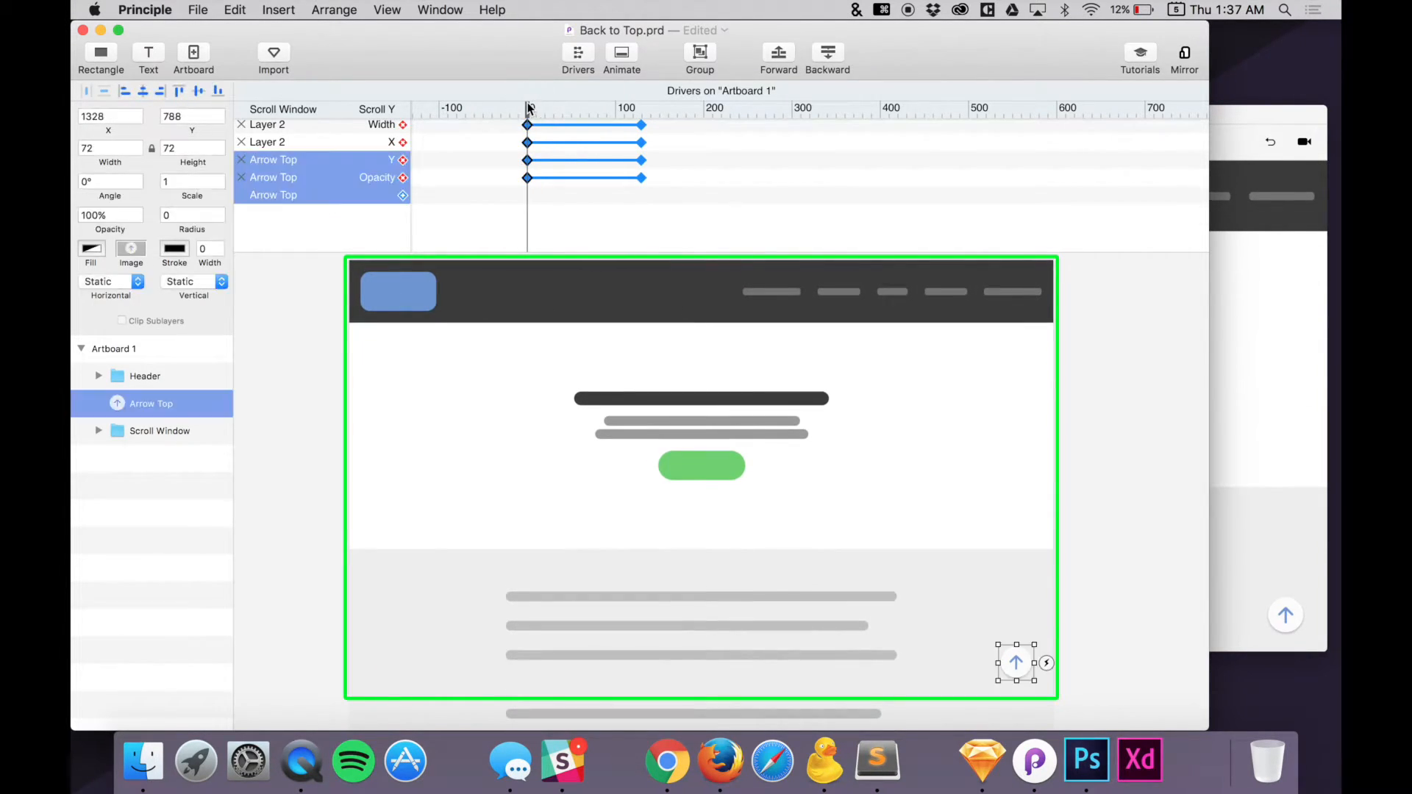
left_click(1071, 662)
left_click(1016, 663)
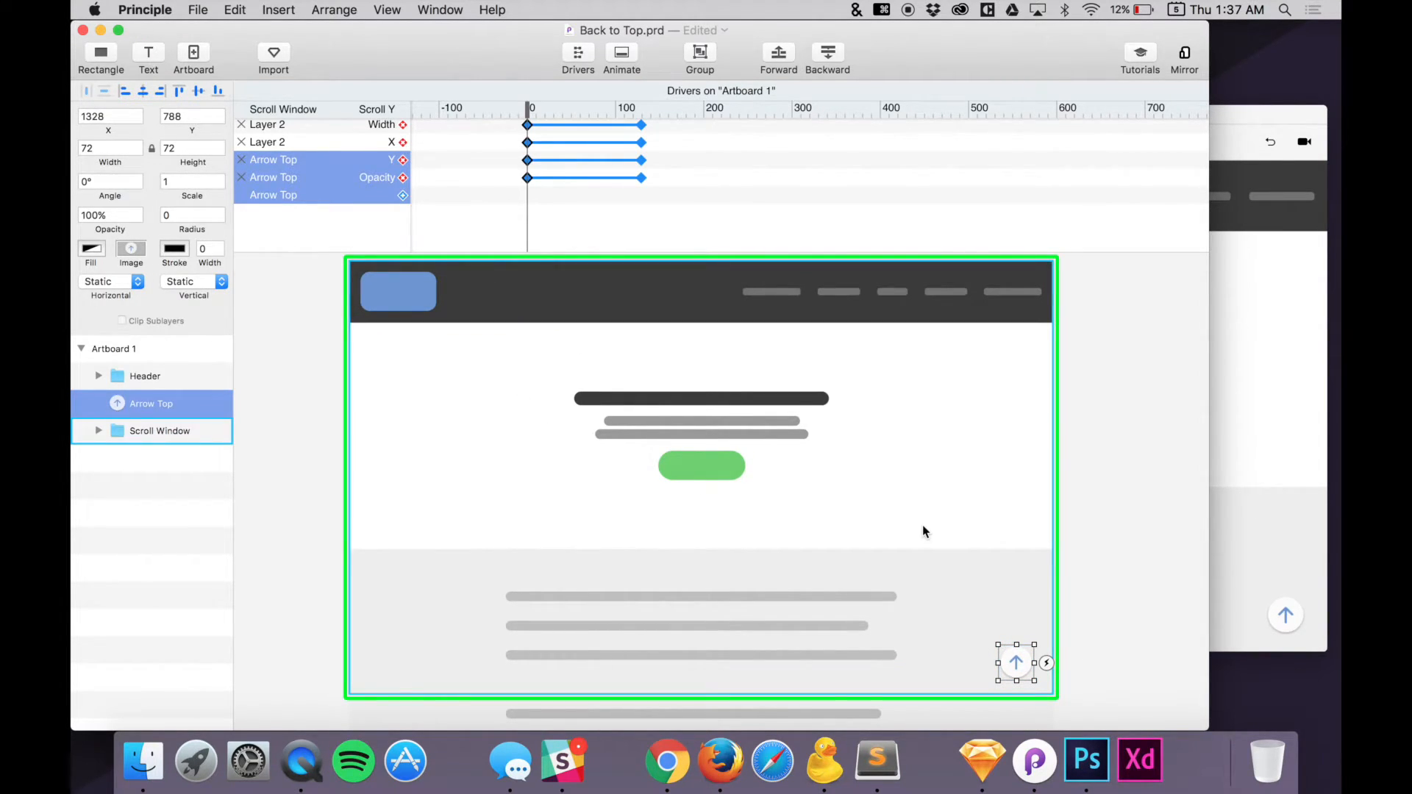
key("Down")
key("Down")
key("Down")
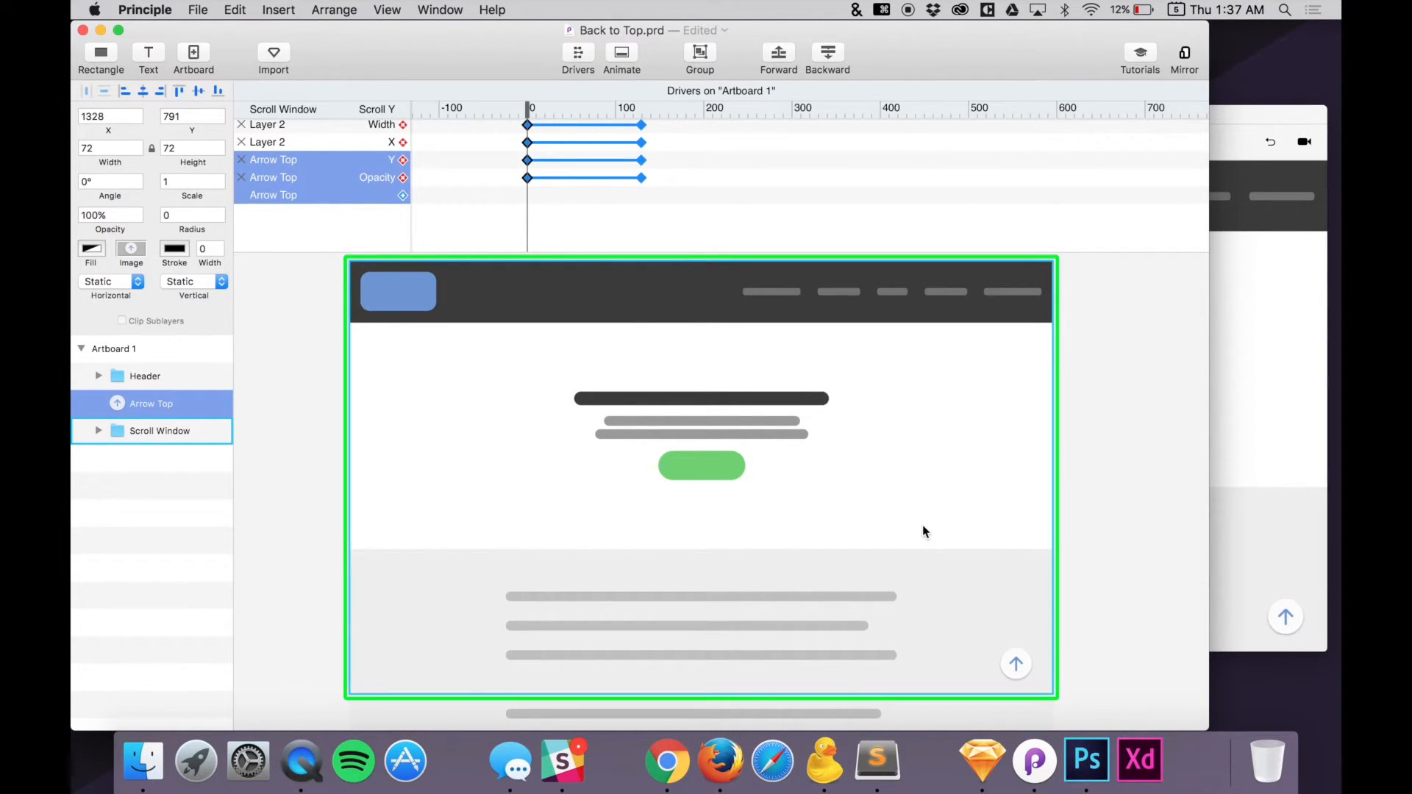
key("shift+Down")
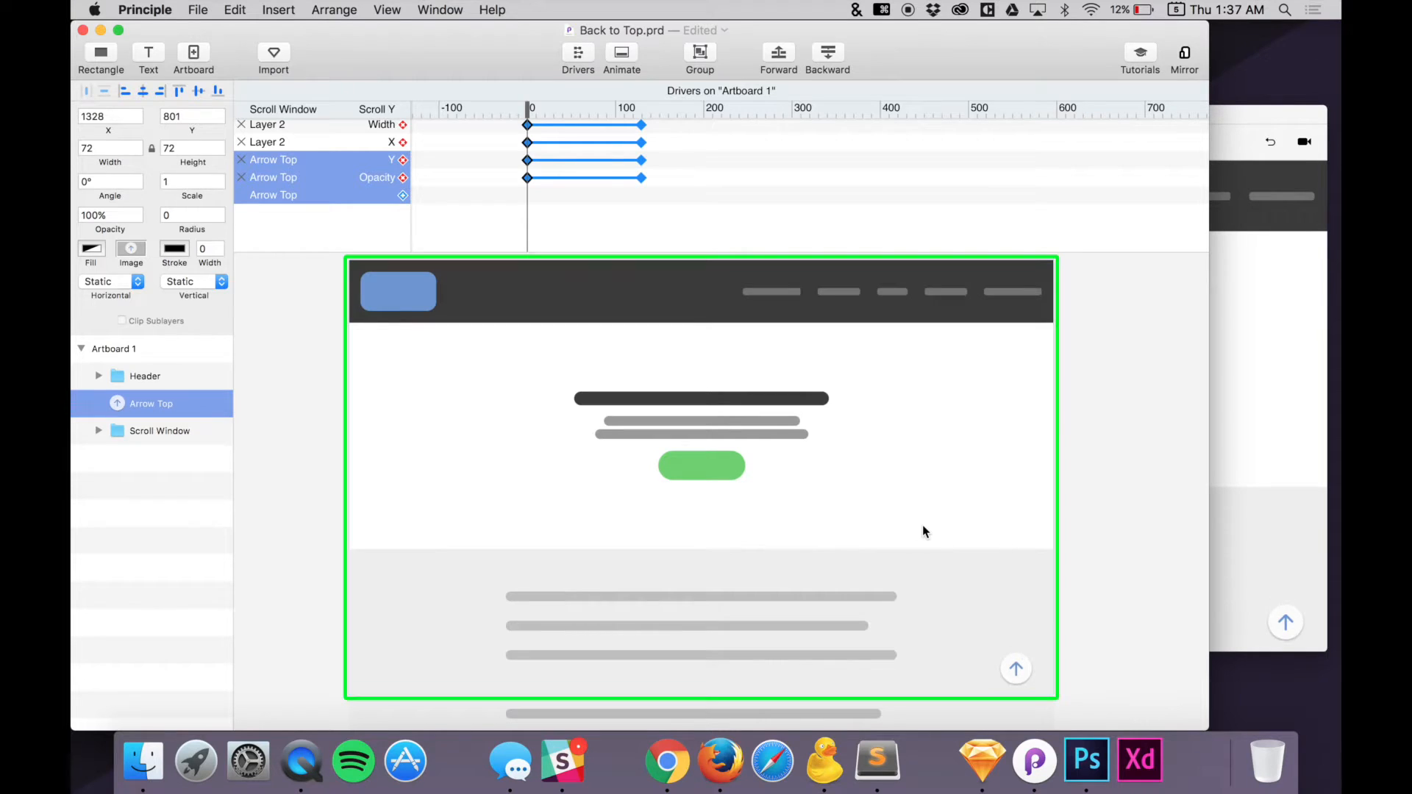
key("shift+Down")
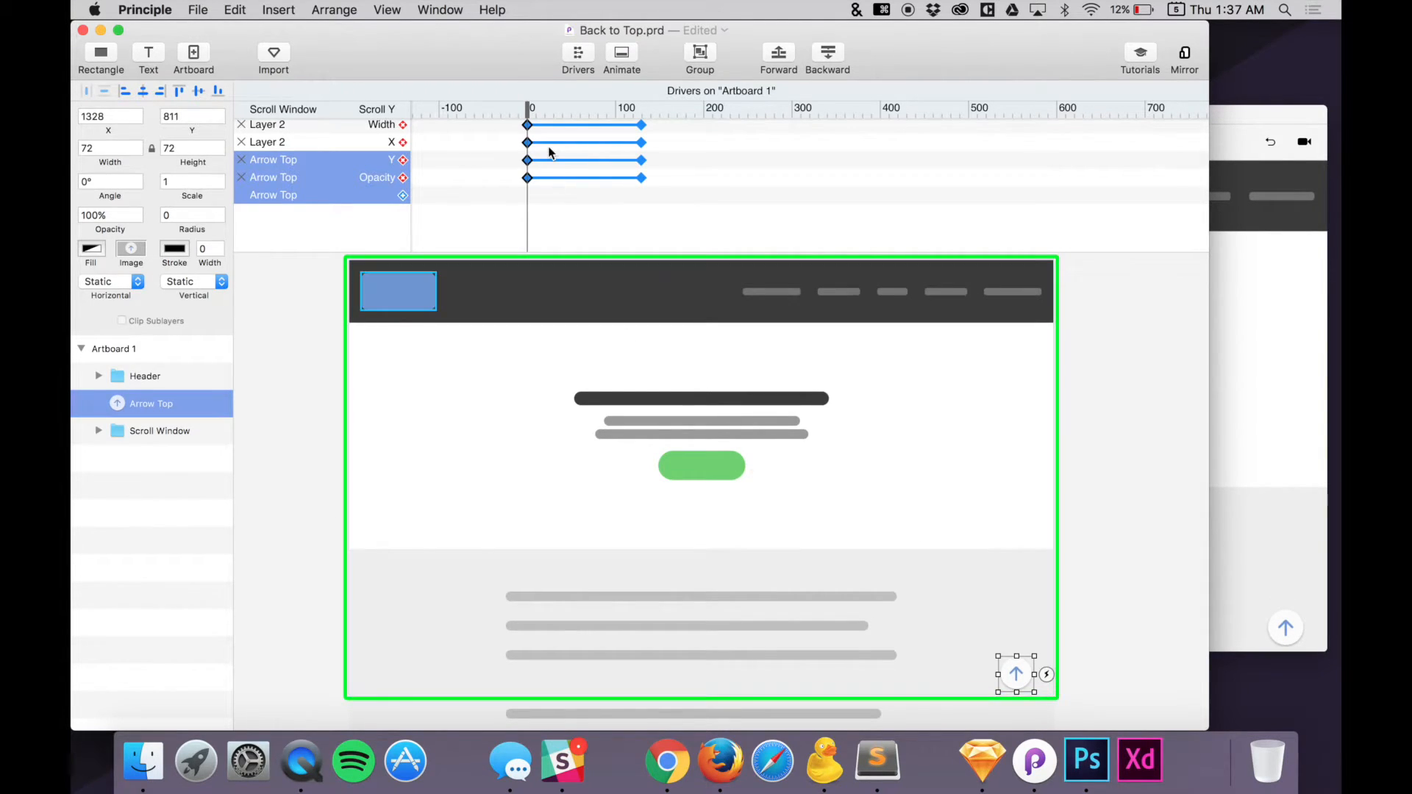
Set Arrow Top's opacity to 0% at the first keyframe
left_click(80, 214)
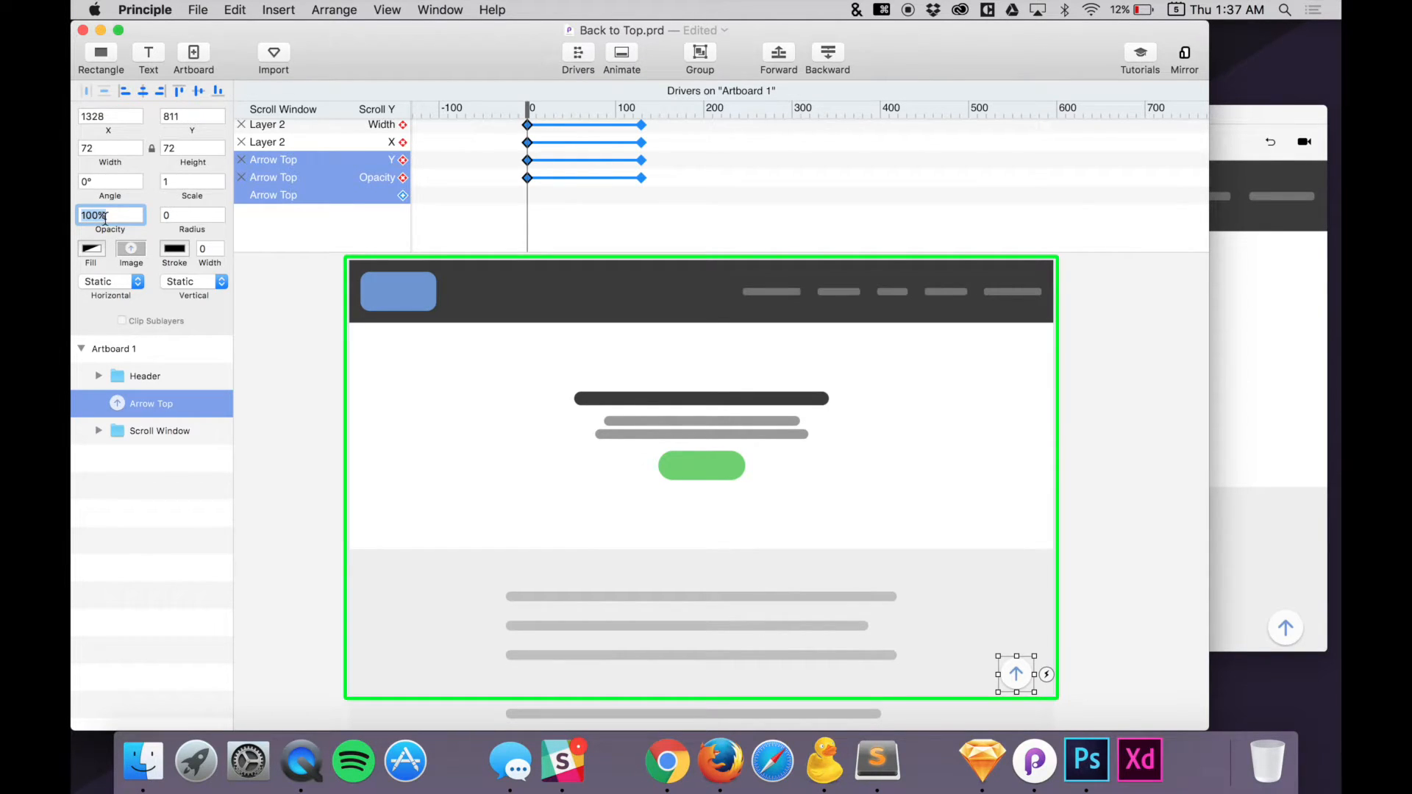
left_click_drag(114, 215, 73, 215)
key("Return")
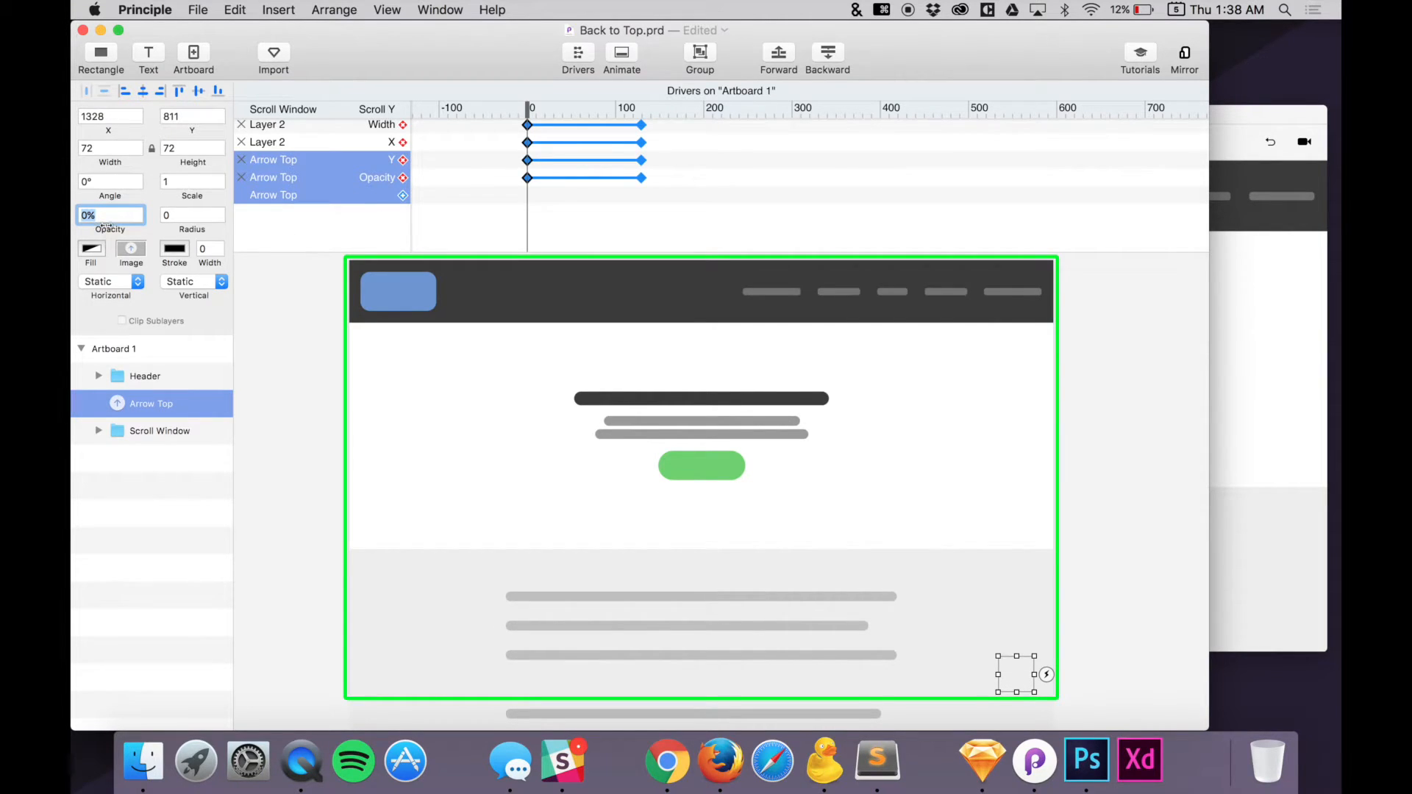
left_click_drag(103, 229, 74, 220)
Scroll through the preview to check how the arrow button fades and slides in, and try the button
left_click(1241, 344)
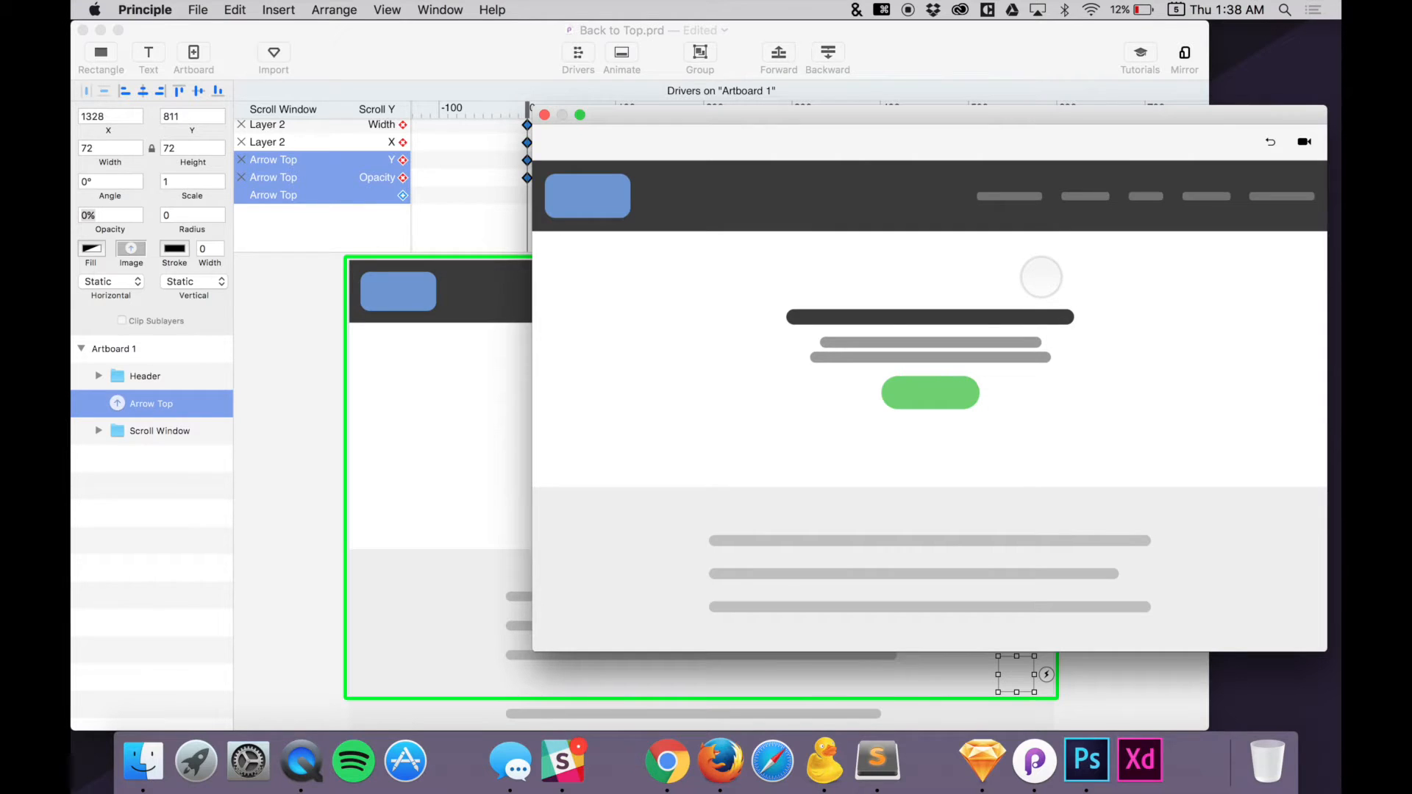
scroll(1144, 389, "down", 2)
scroll(1145, 389, "down", 3)
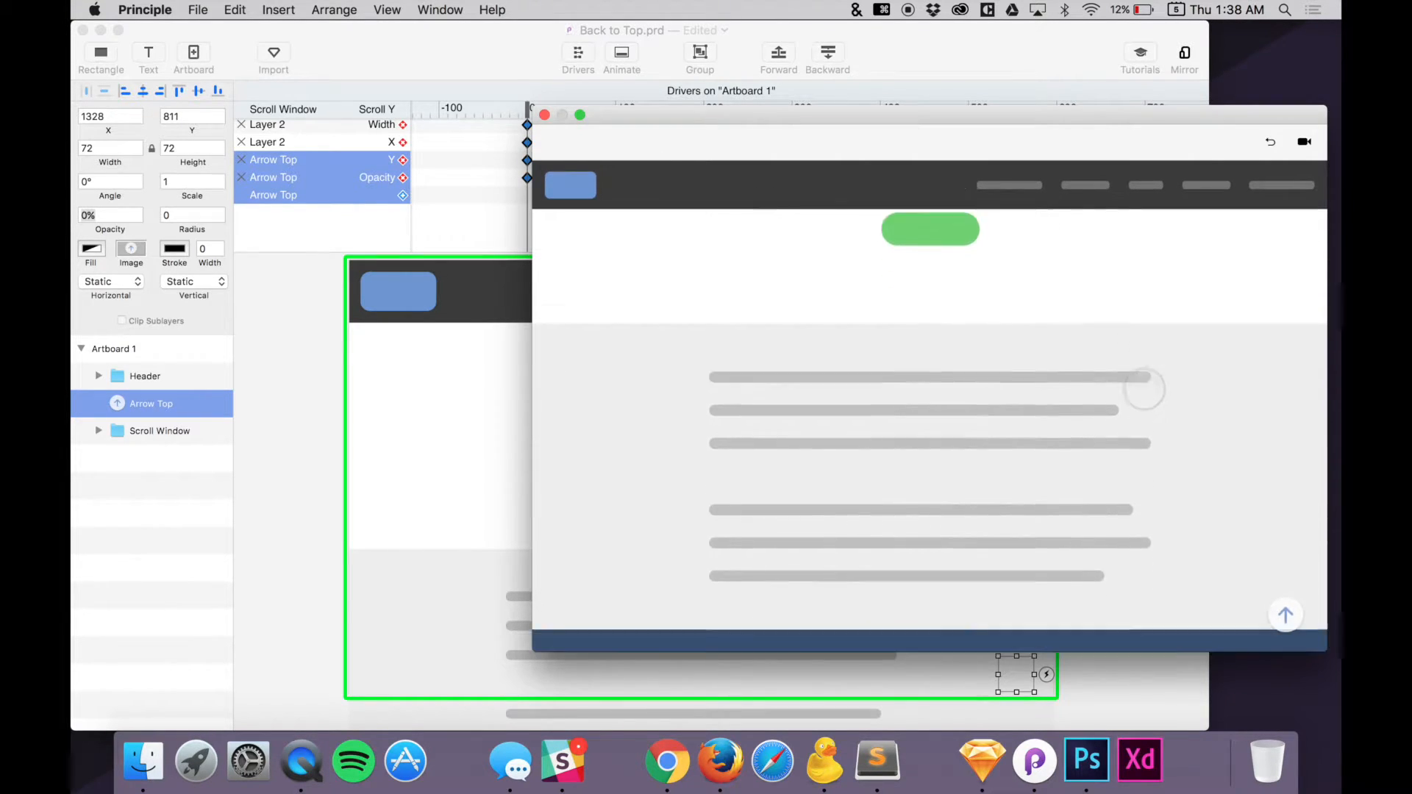
scroll(1144, 389, "up", 3)
scroll(1144, 389, "down", 5)
scroll(1144, 389, "down", 3)
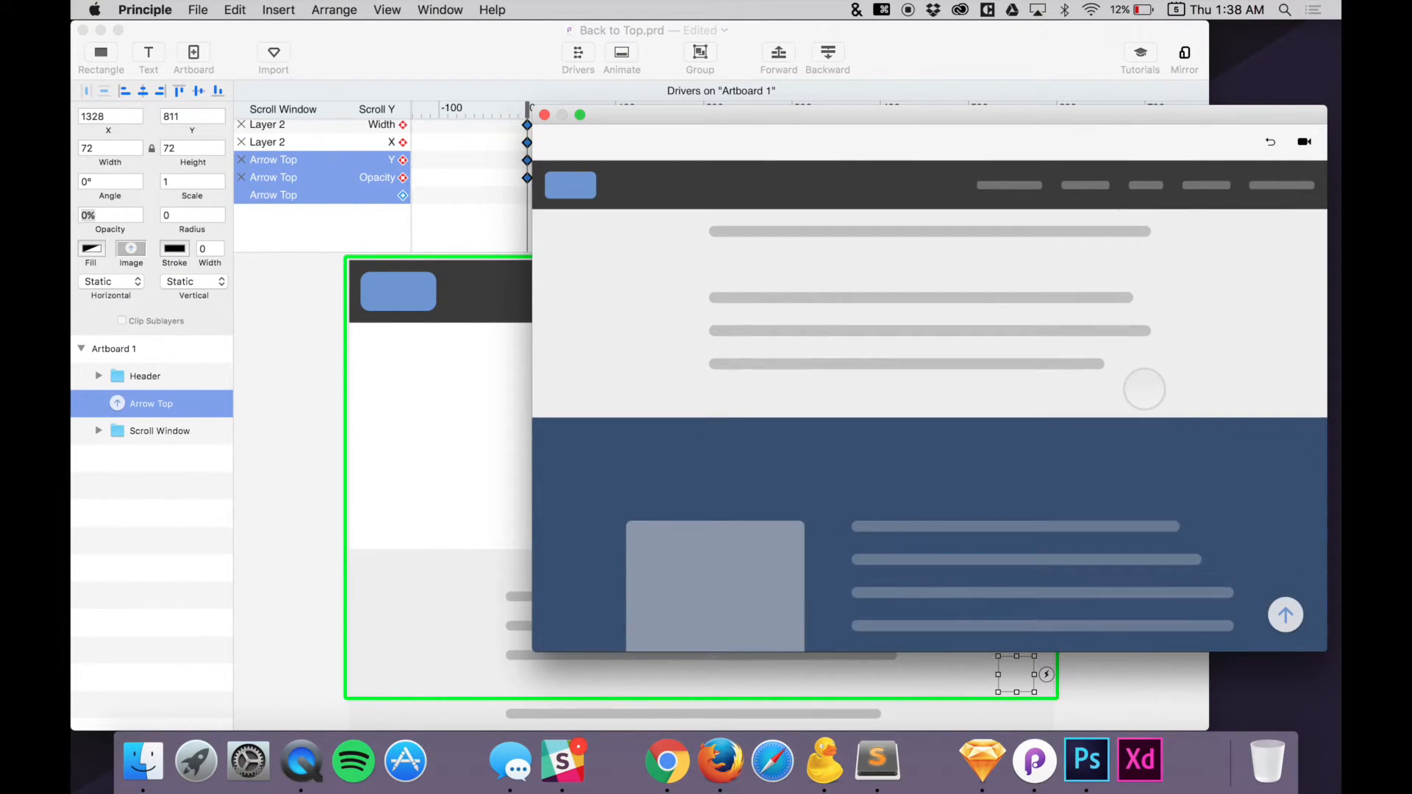
scroll(1145, 389, "up", 5)
scroll(1144, 389, "down", 3)
left_click(1298, 624)
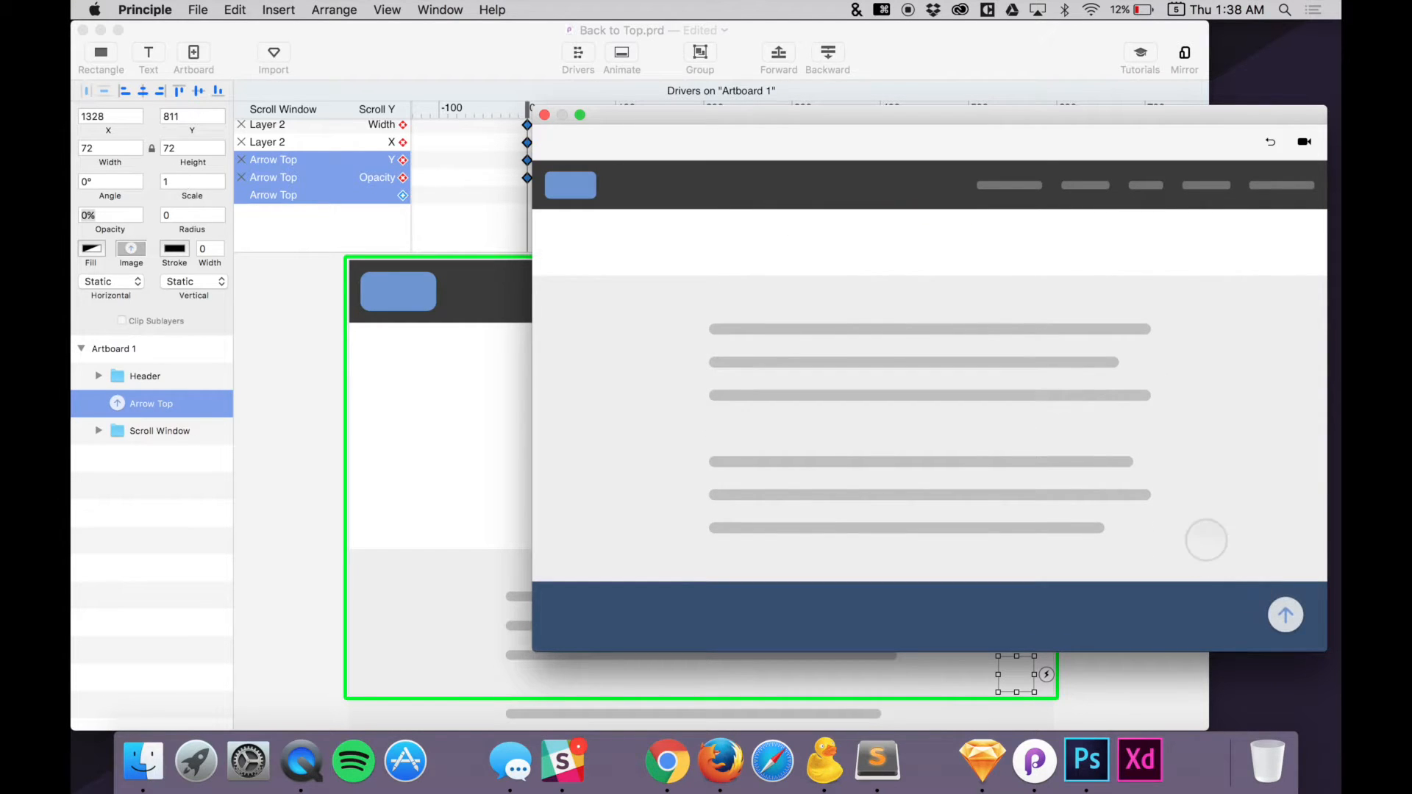
scroll(1206, 540, "down", 2)
scroll(1207, 541, "up", 1)
scroll(1206, 540, "down", 5)
scroll(1206, 540, "up", 5)
scroll(1201, 544, "down", 4)
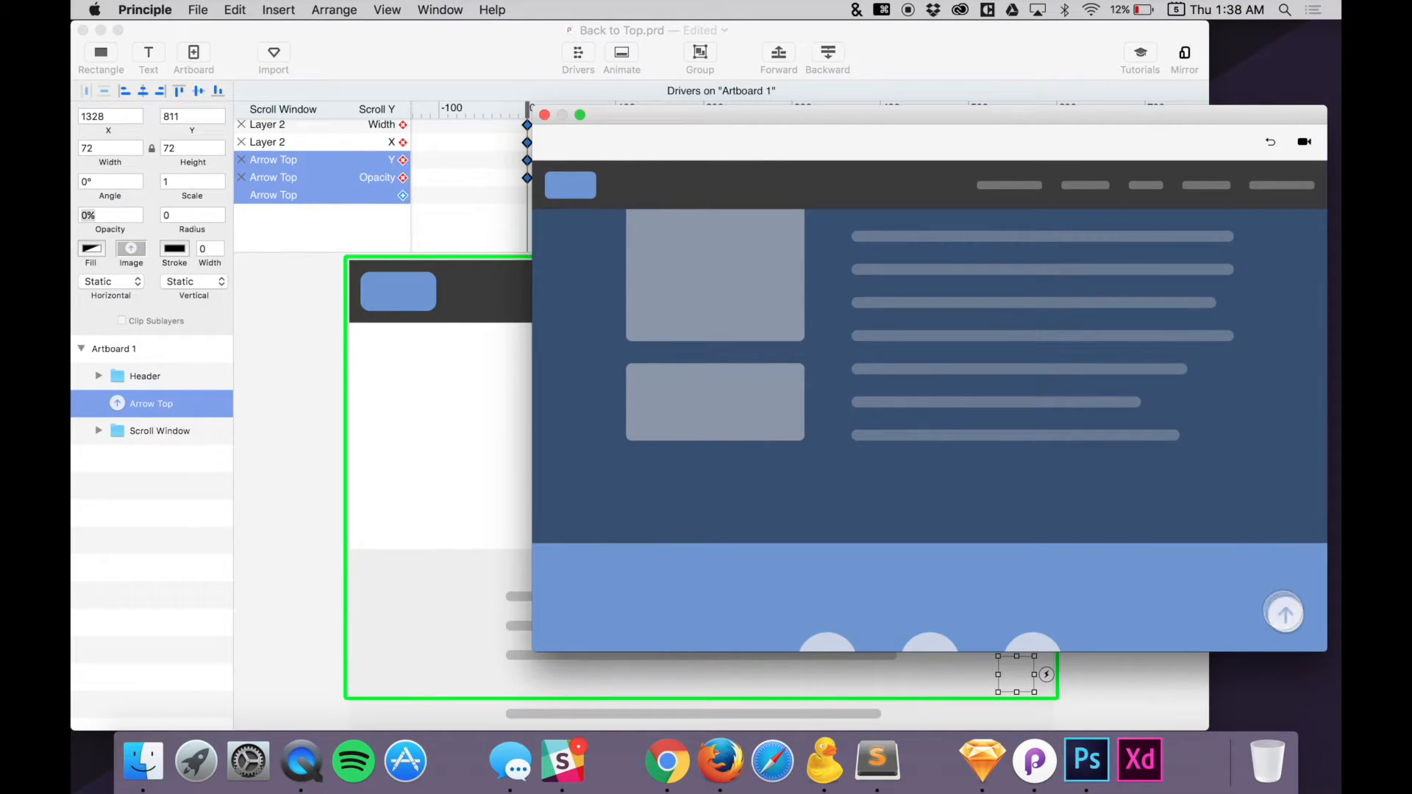
scroll(1195, 478, "down", 4)
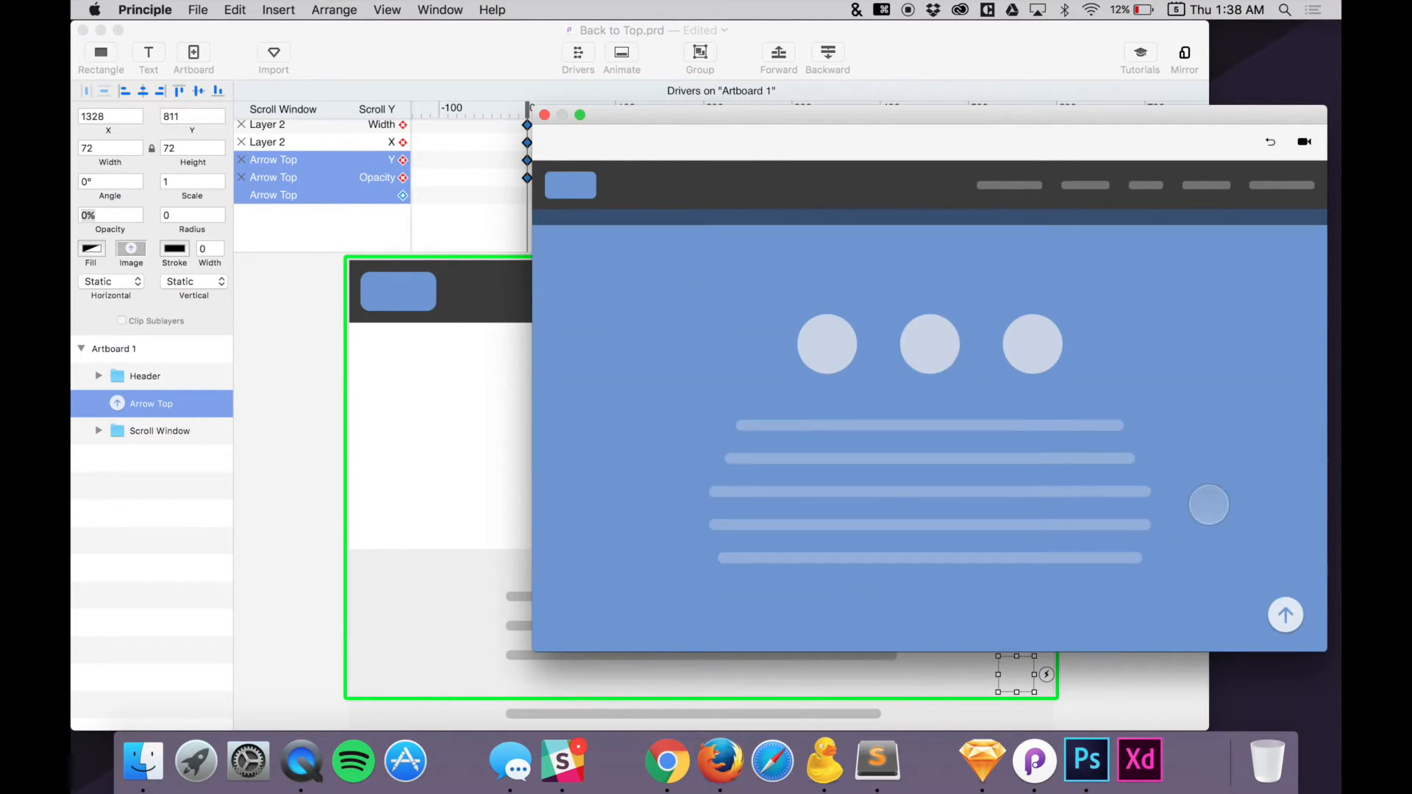
Return the preview to the top of the page and duplicate Artboard 1
scroll(1174, 515, "up", 8)
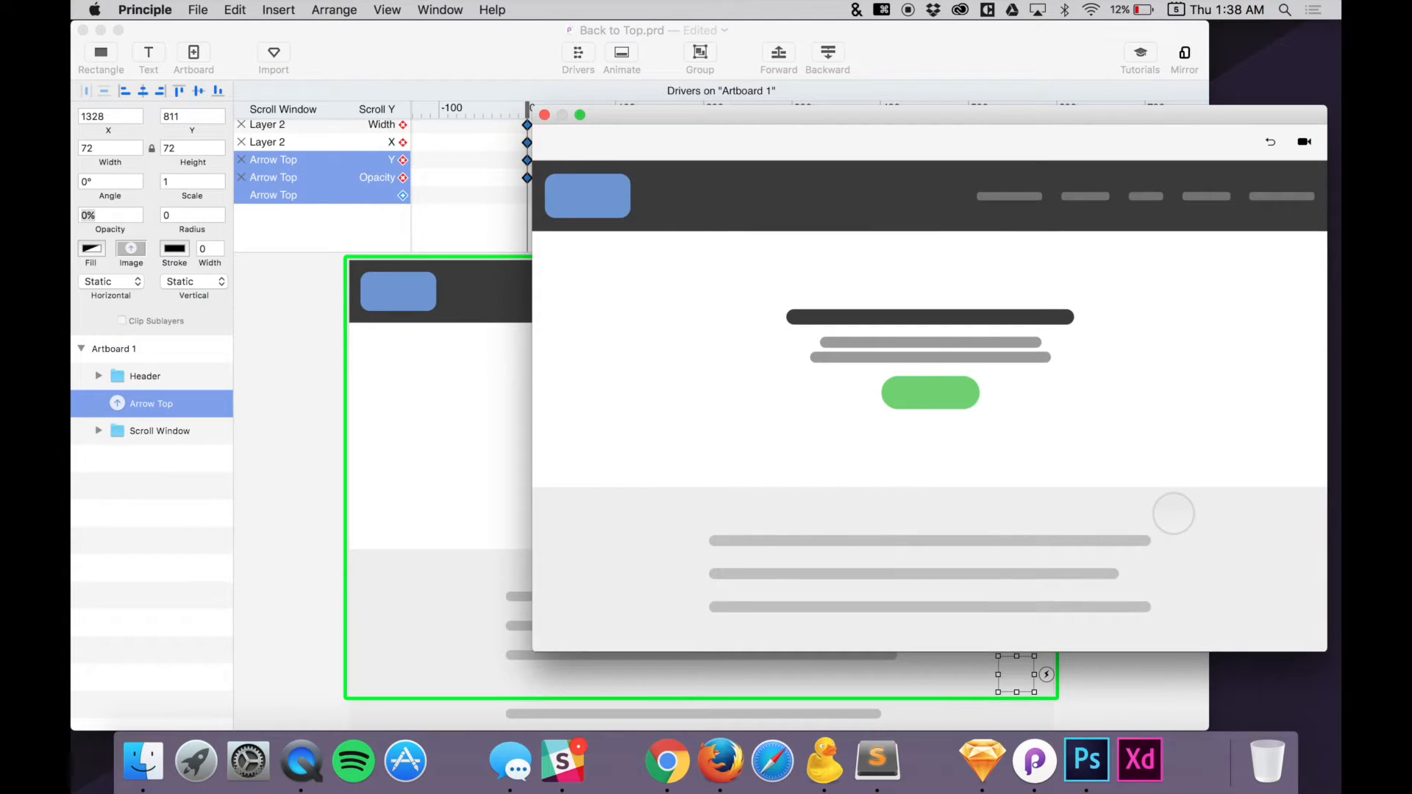
left_click(292, 346)
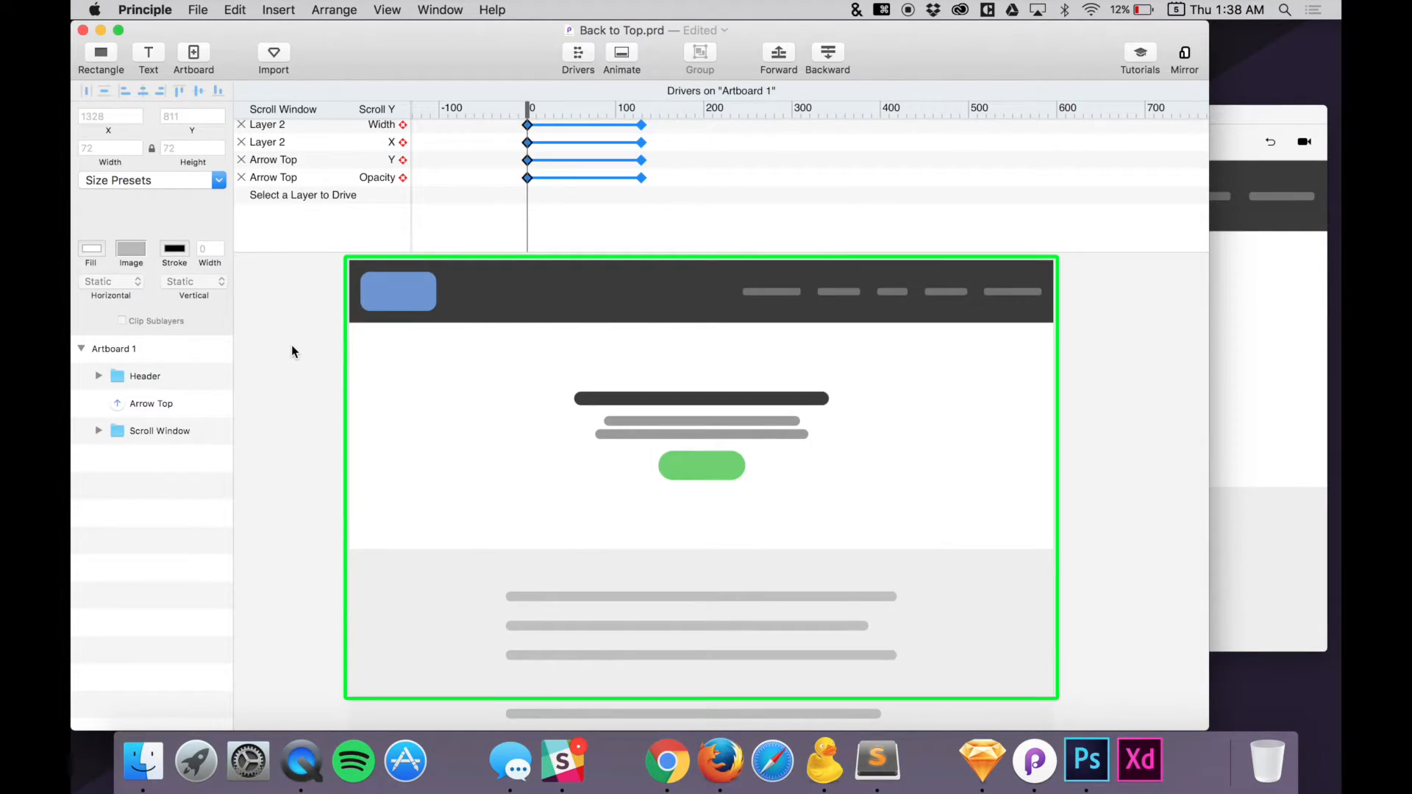
key("super+minus")
scroll(356, 384, "down", 5)
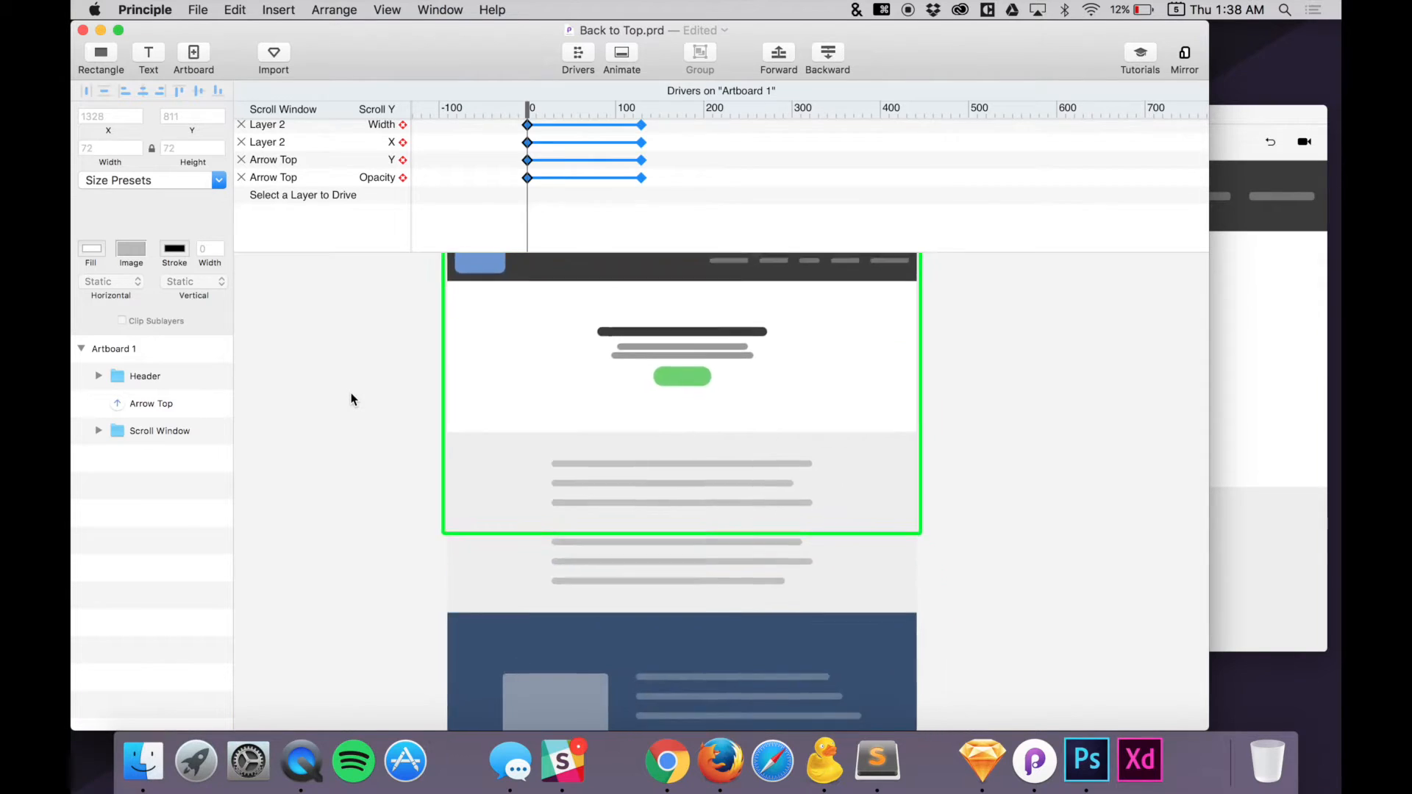
scroll(351, 400, "up", 3)
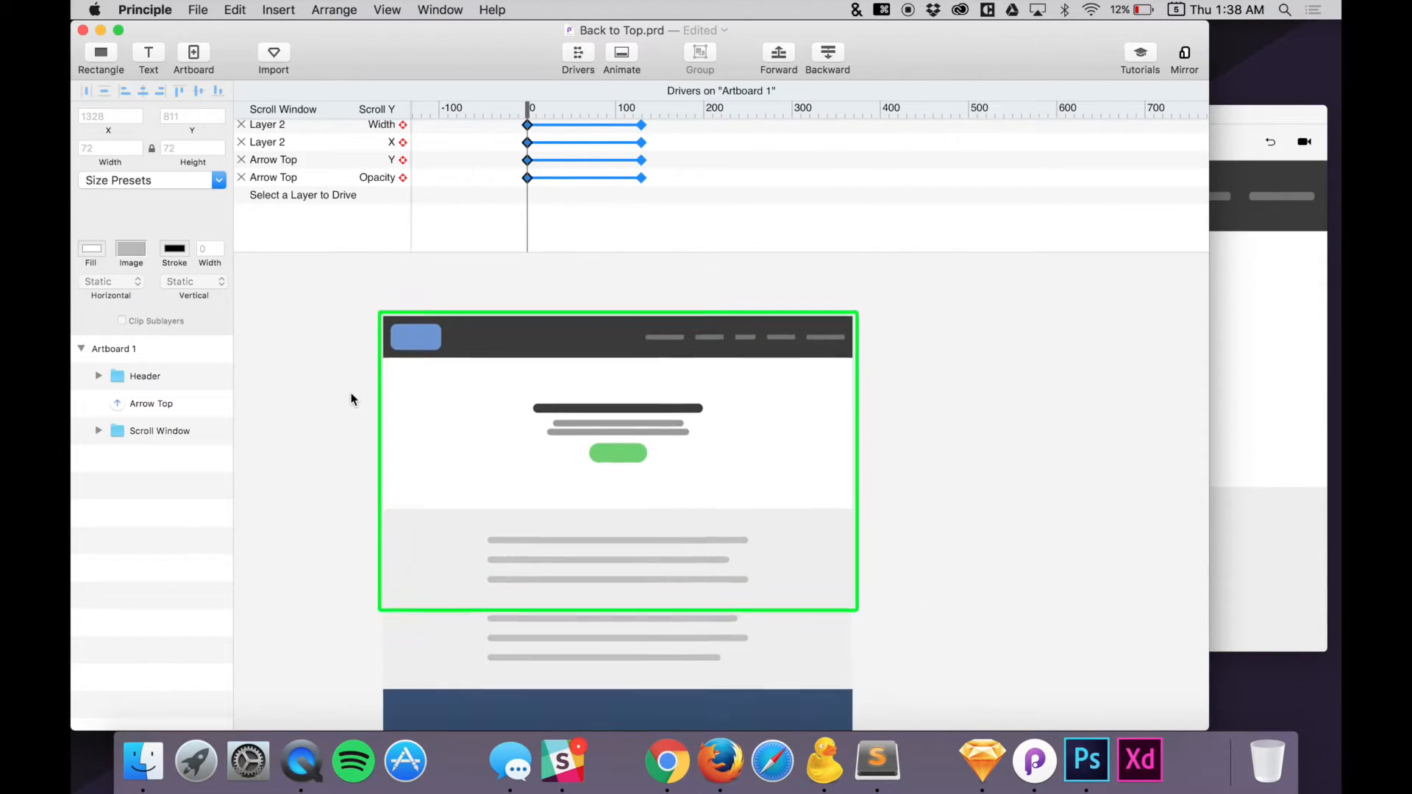
left_click(117, 350)
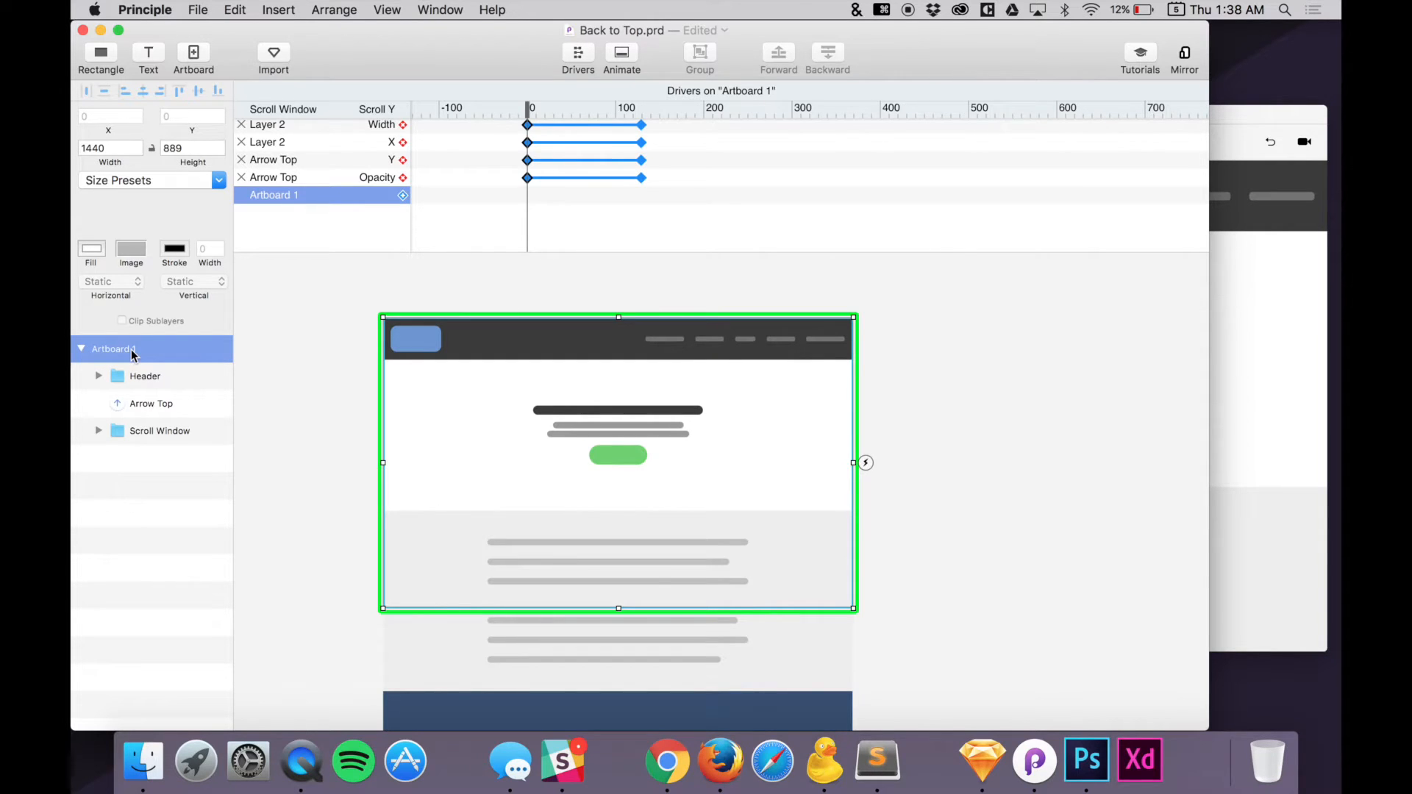
key("super+d")
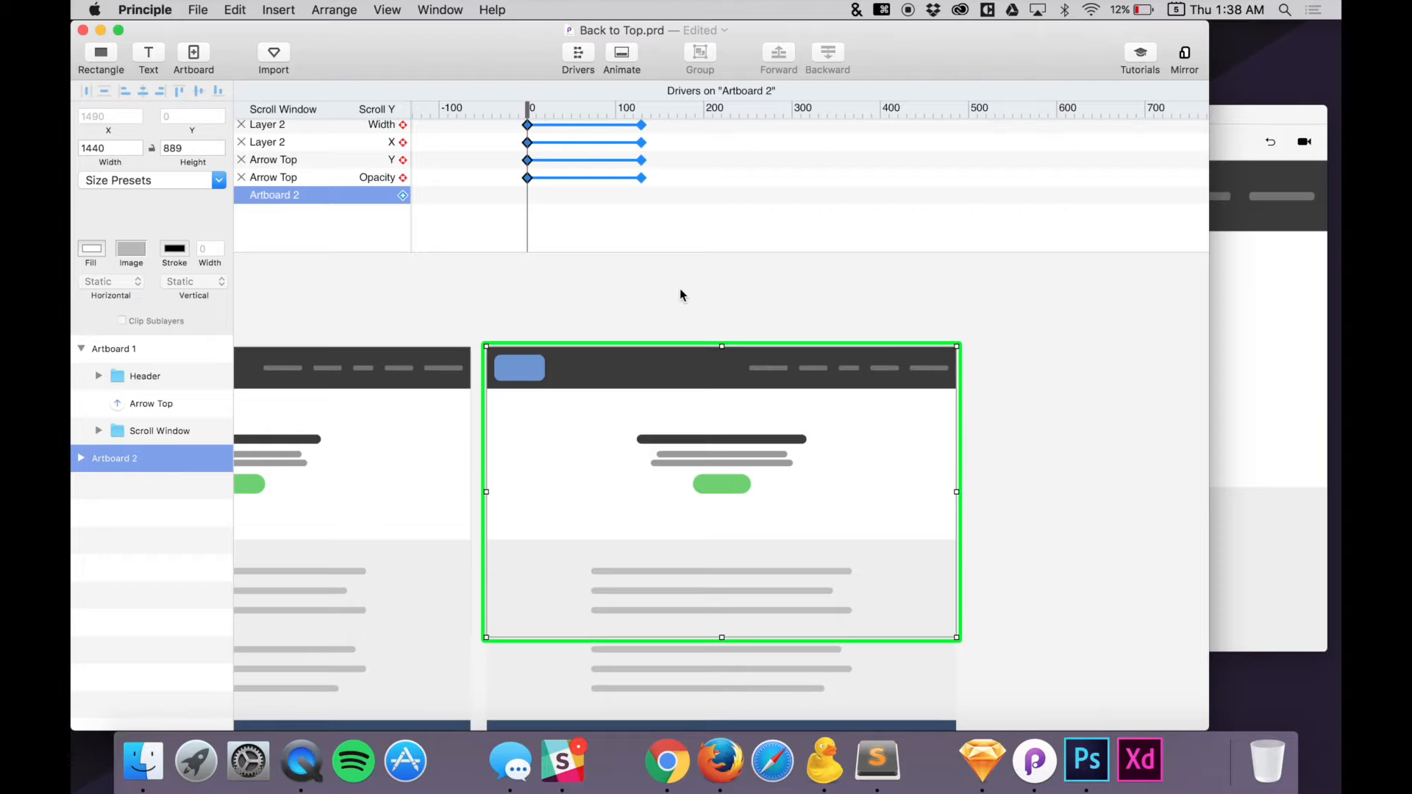
Link Artboard 1's Arrow Top button to Artboard 2 with a Tap transition
scroll(680, 292, "left", 3)
scroll(680, 291, "down", 5)
scroll(680, 288, "left", 5)
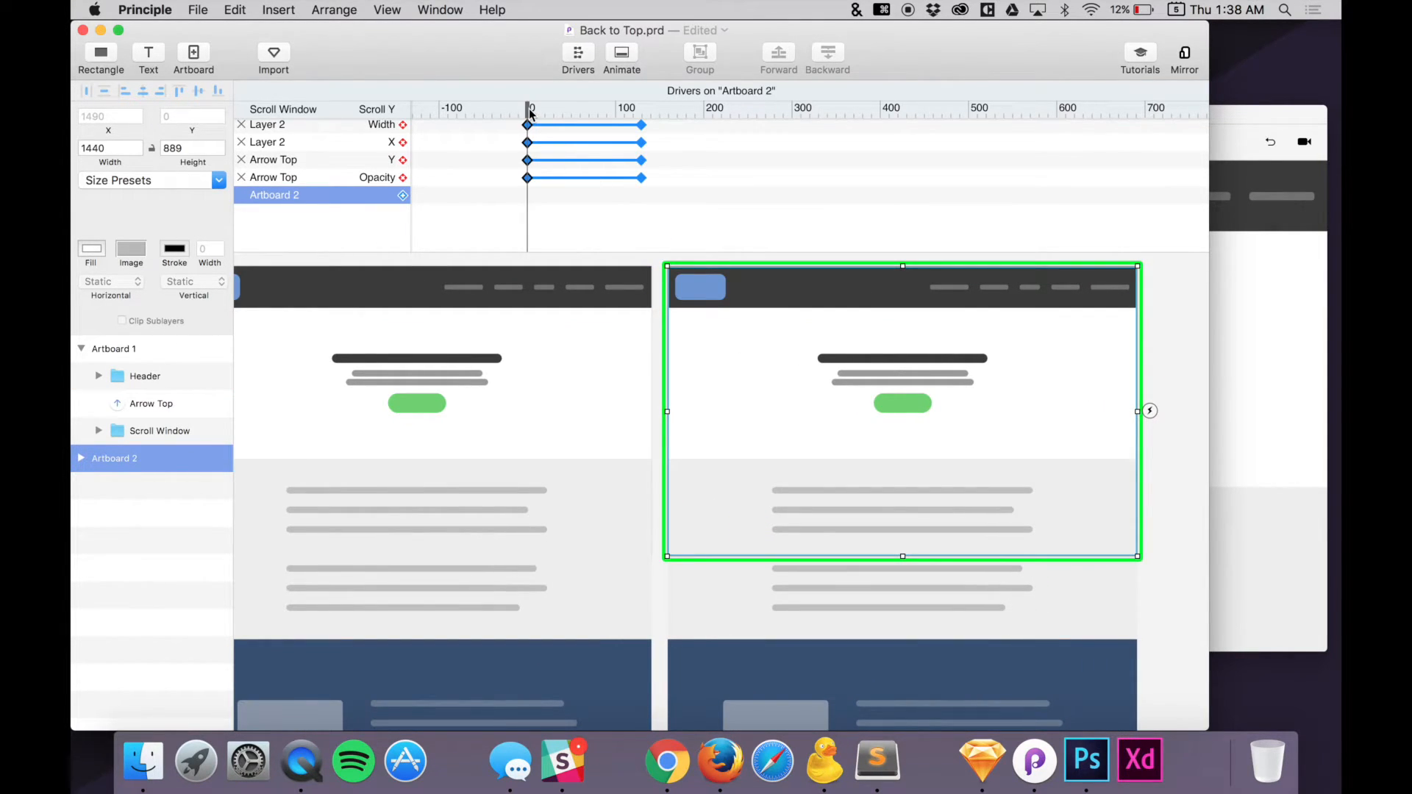
left_click(595, 492)
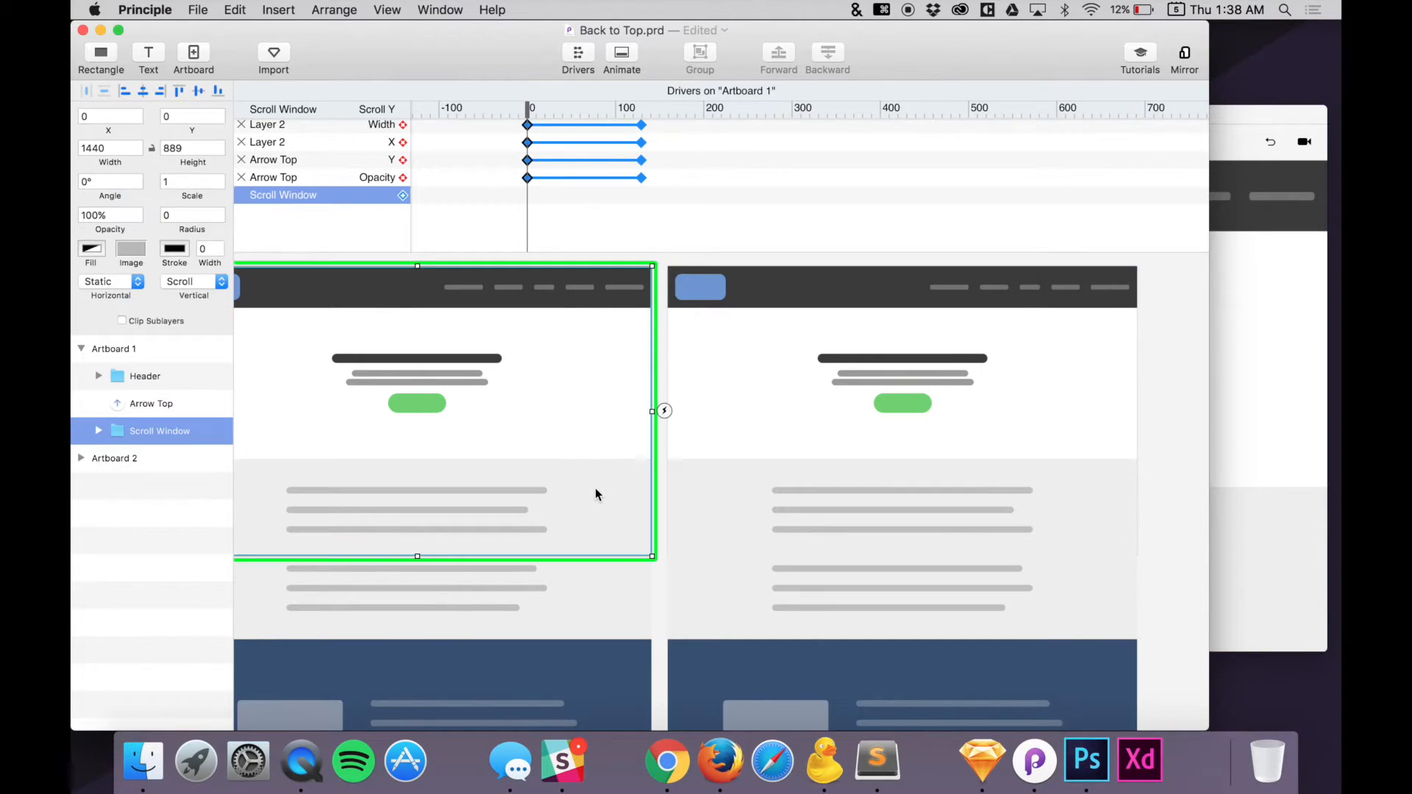
scroll(647, 530, "left", 5)
scroll(647, 530, "up", 3)
left_click(698, 578)
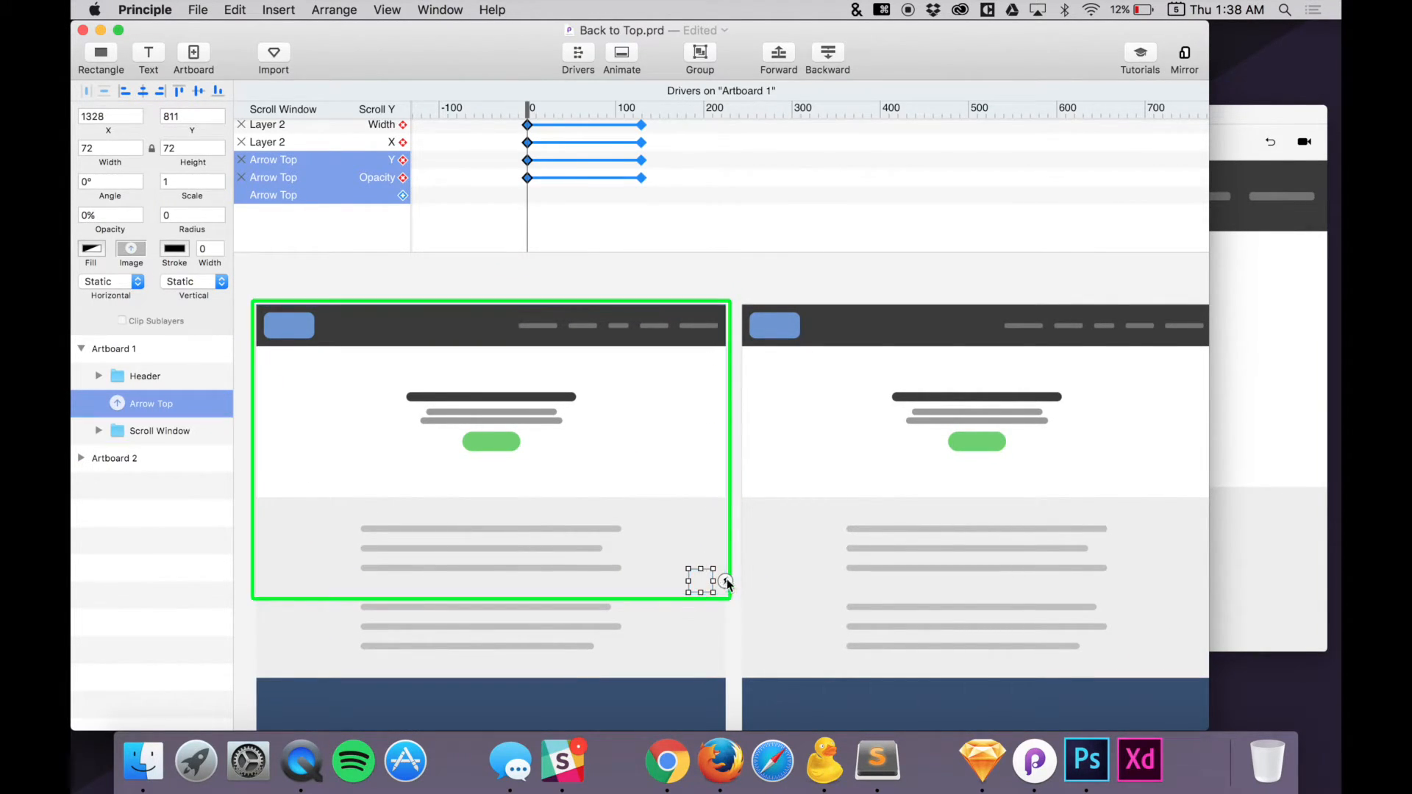
scroll(727, 583, "right", 2)
scroll(726, 583, "down", 1)
left_click(703, 574)
left_click_drag(720, 482, 869, 381)
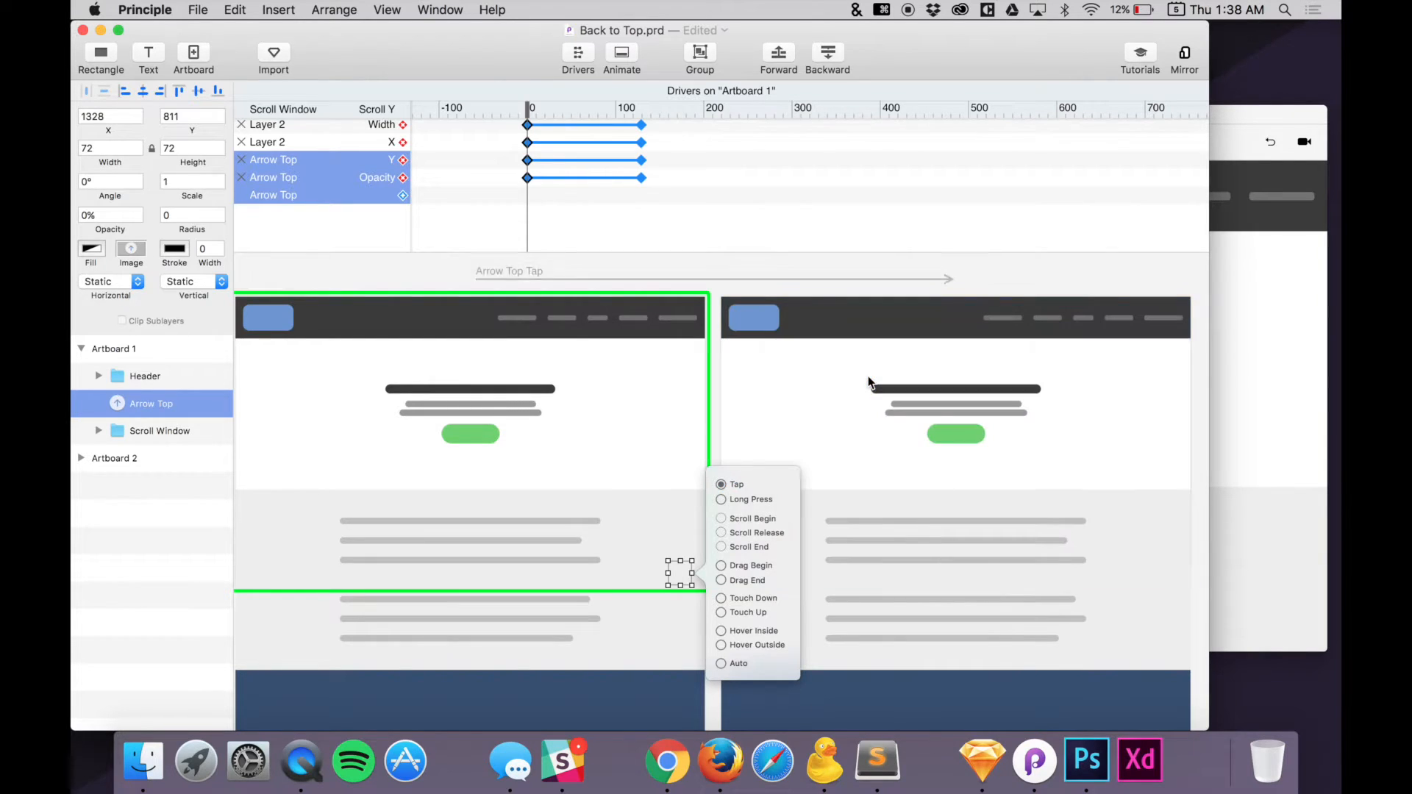
scroll(868, 376, "up", 1)
left_click(1002, 287)
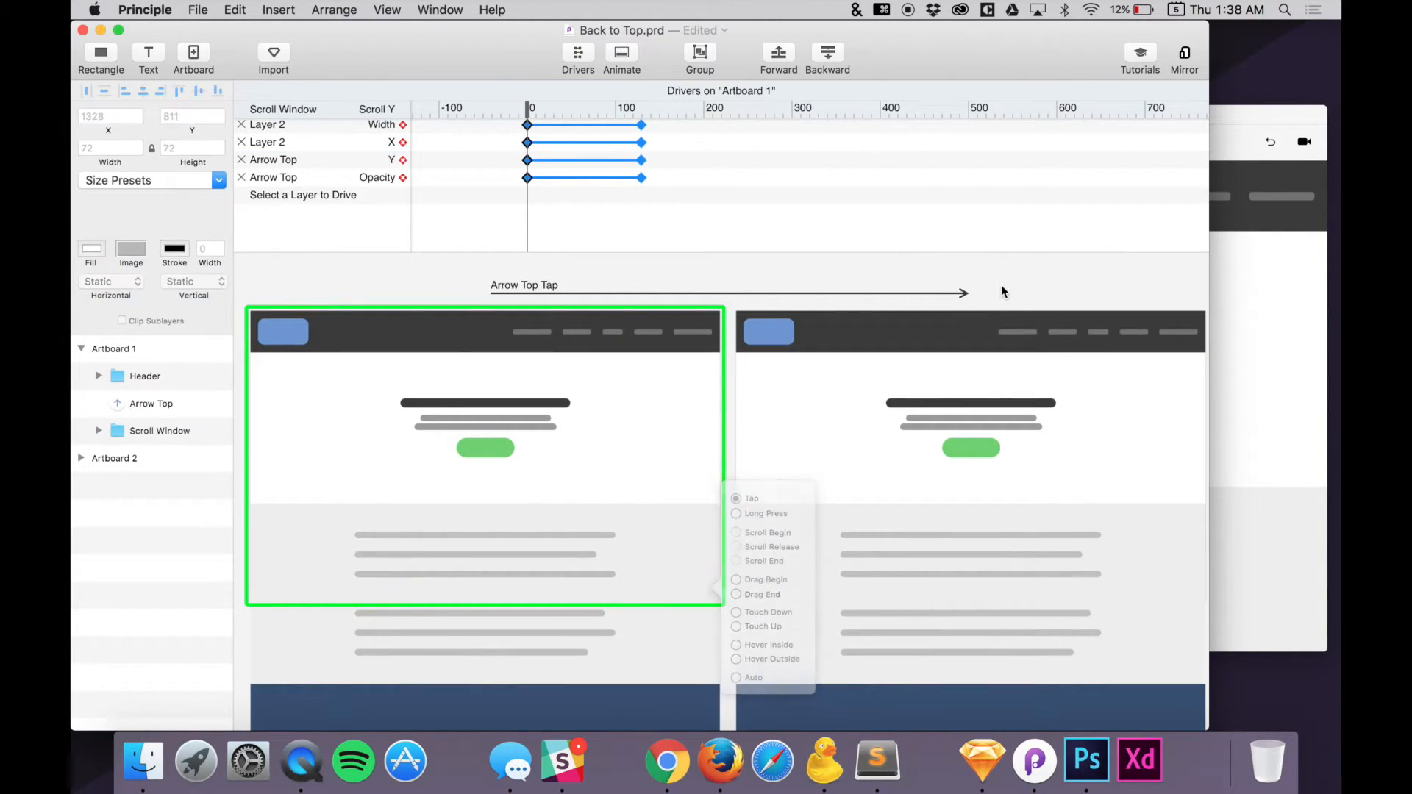
scroll(833, 427, "right", 3)
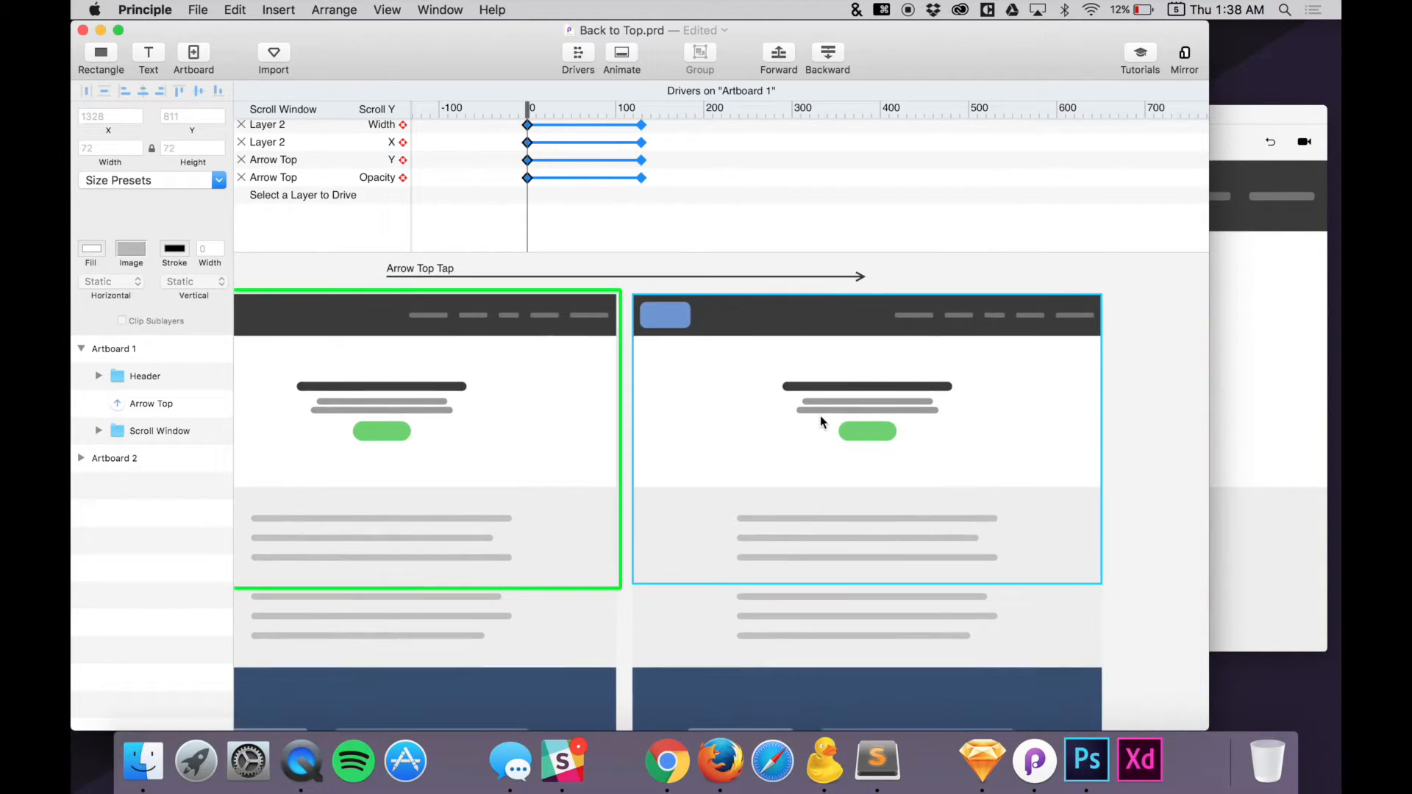
Scroll the preview up and down and test tapping the arrow button with the new transition
left_click(1251, 386)
scroll(1248, 384, "down", 5)
scroll(1245, 381, "up", 5)
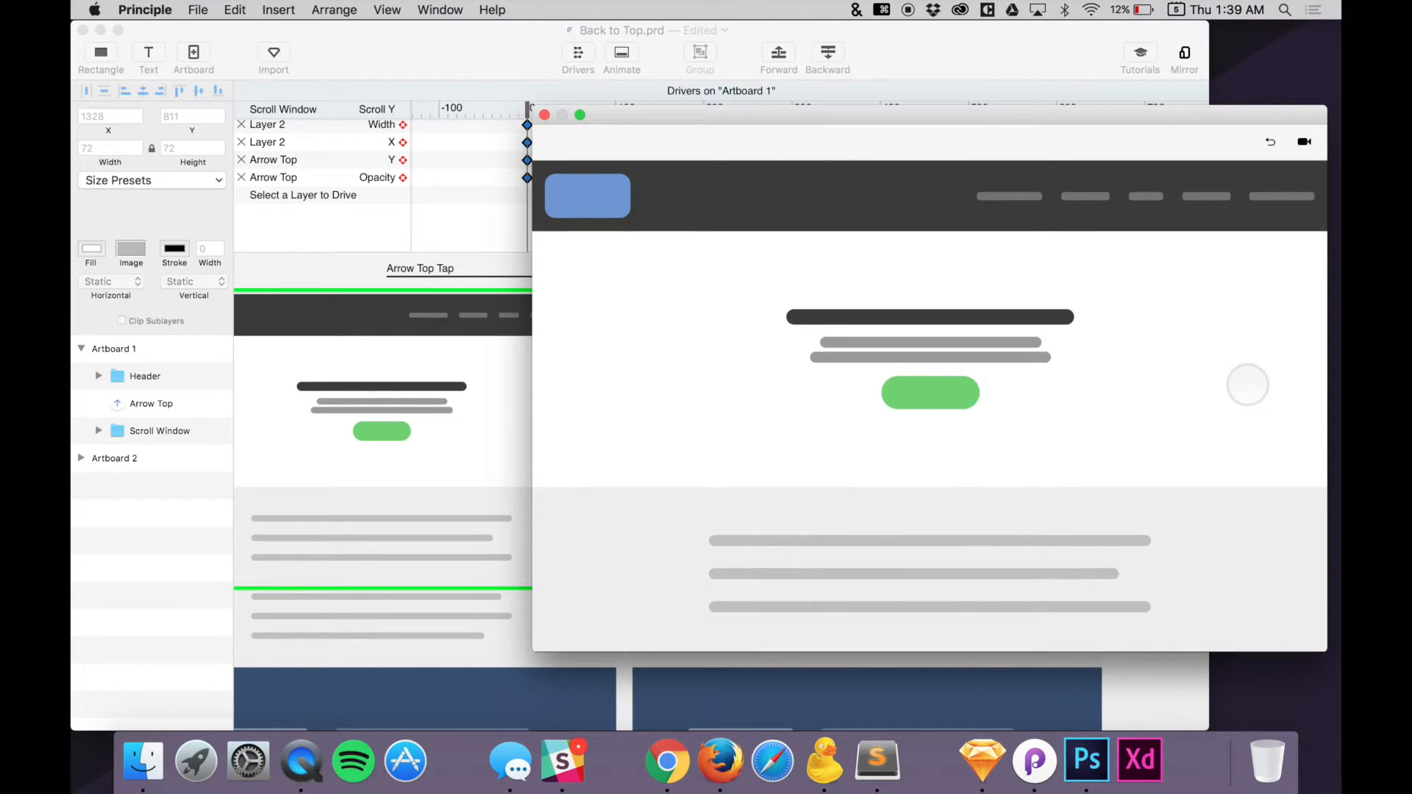
scroll(1150, 416, "down", 5)
scroll(1229, 517, "up", 3)
scroll(1232, 519, "down", 2)
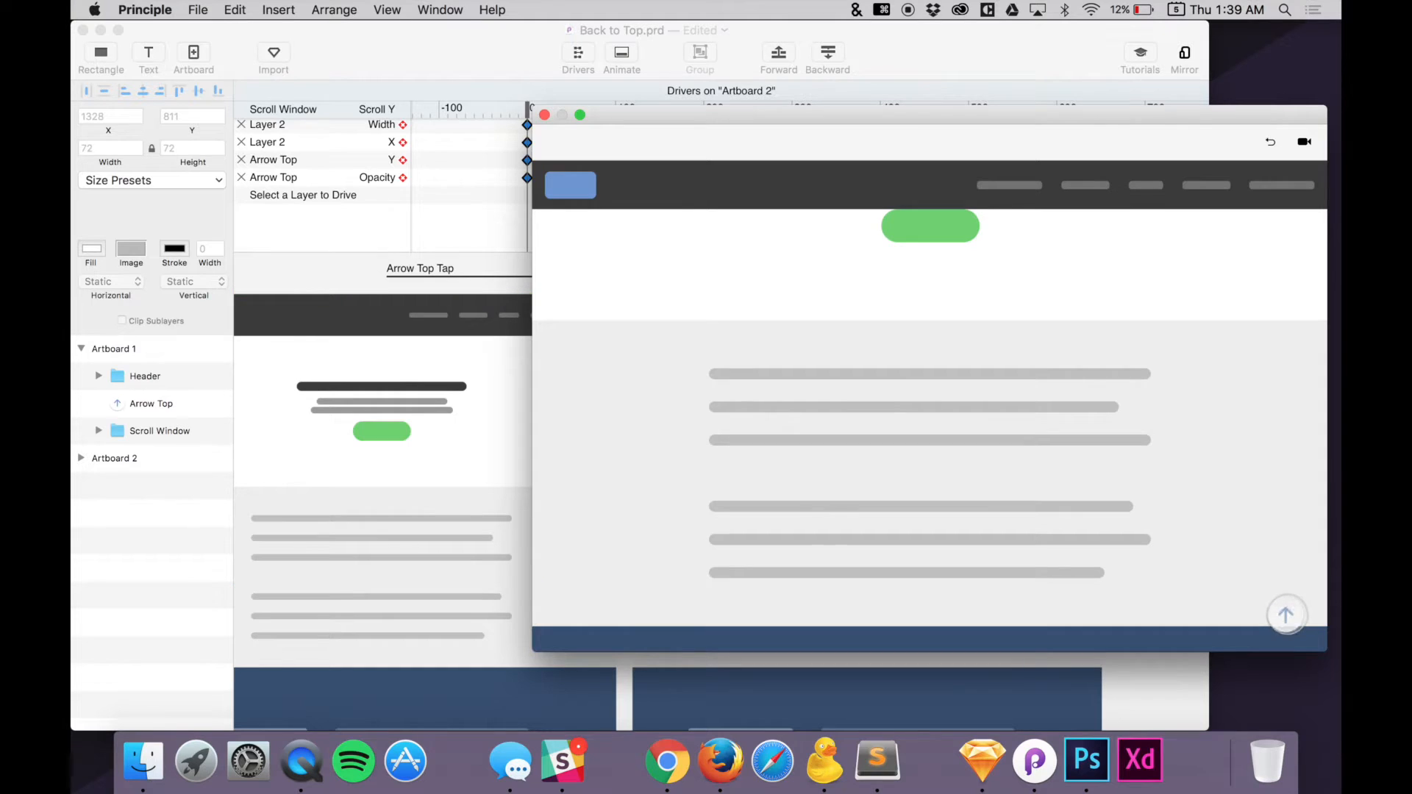
Show the Animate timeline below the artboards
left_click(350, 275)
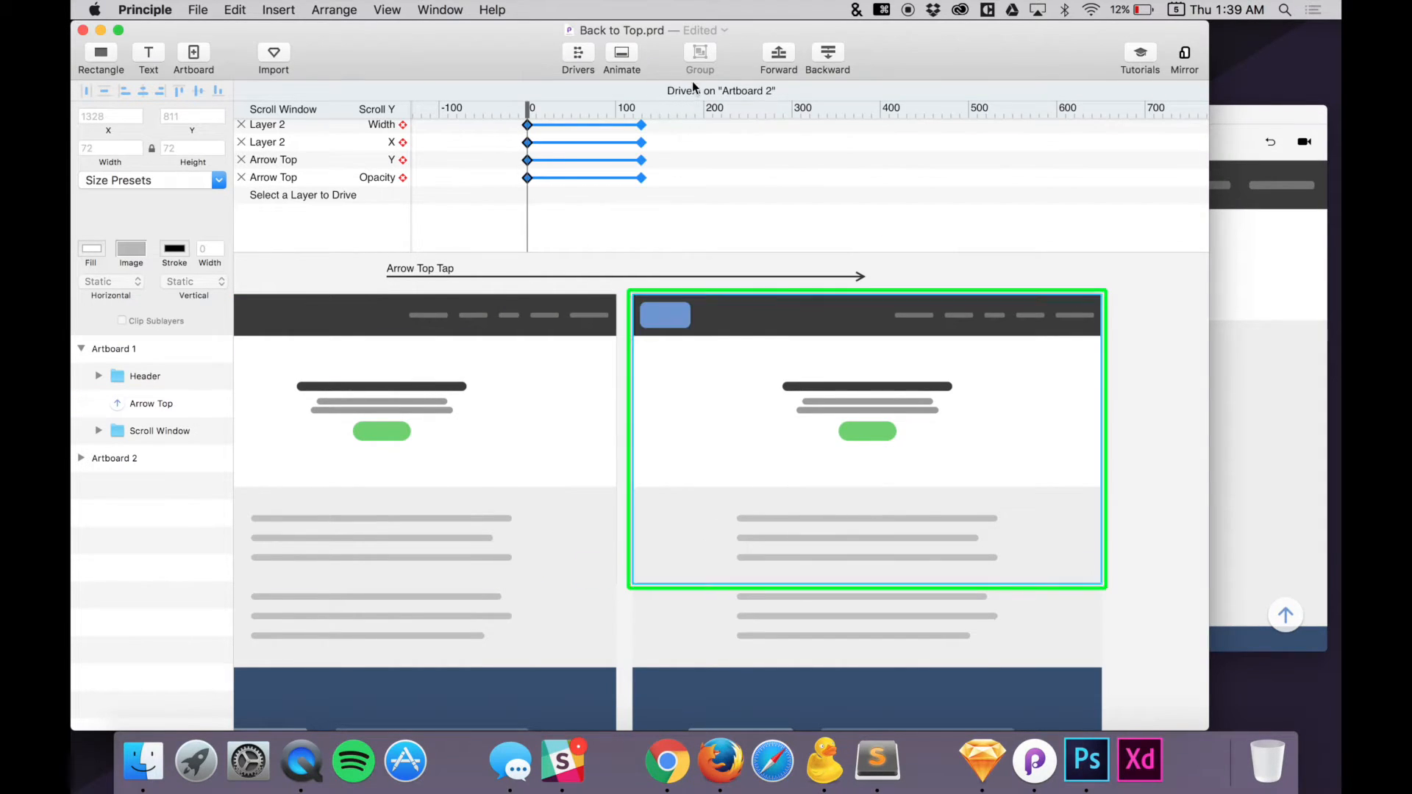
left_click(621, 53)
left_click(502, 371)
left_click(592, 570)
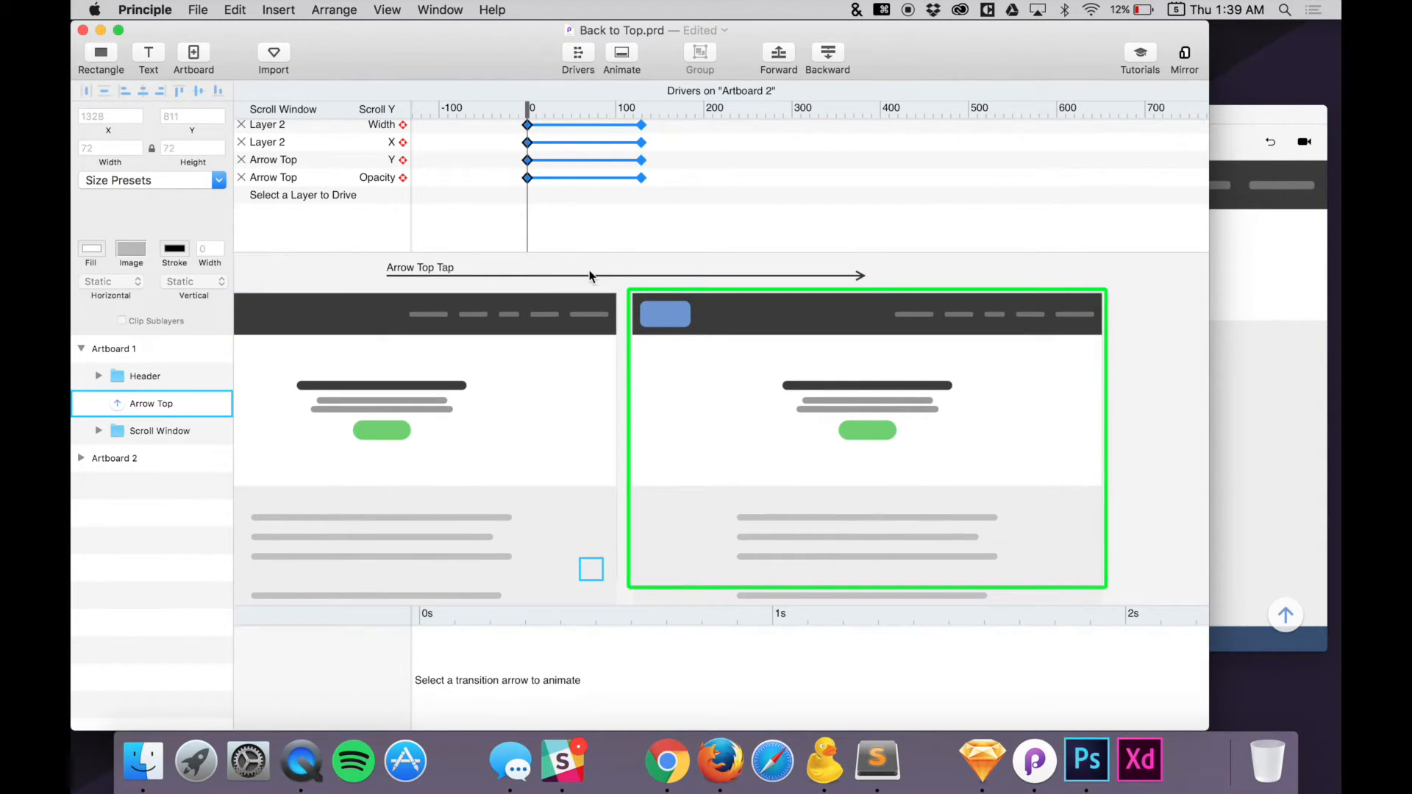
scroll(588, 368, "up", 1)
left_click(622, 53)
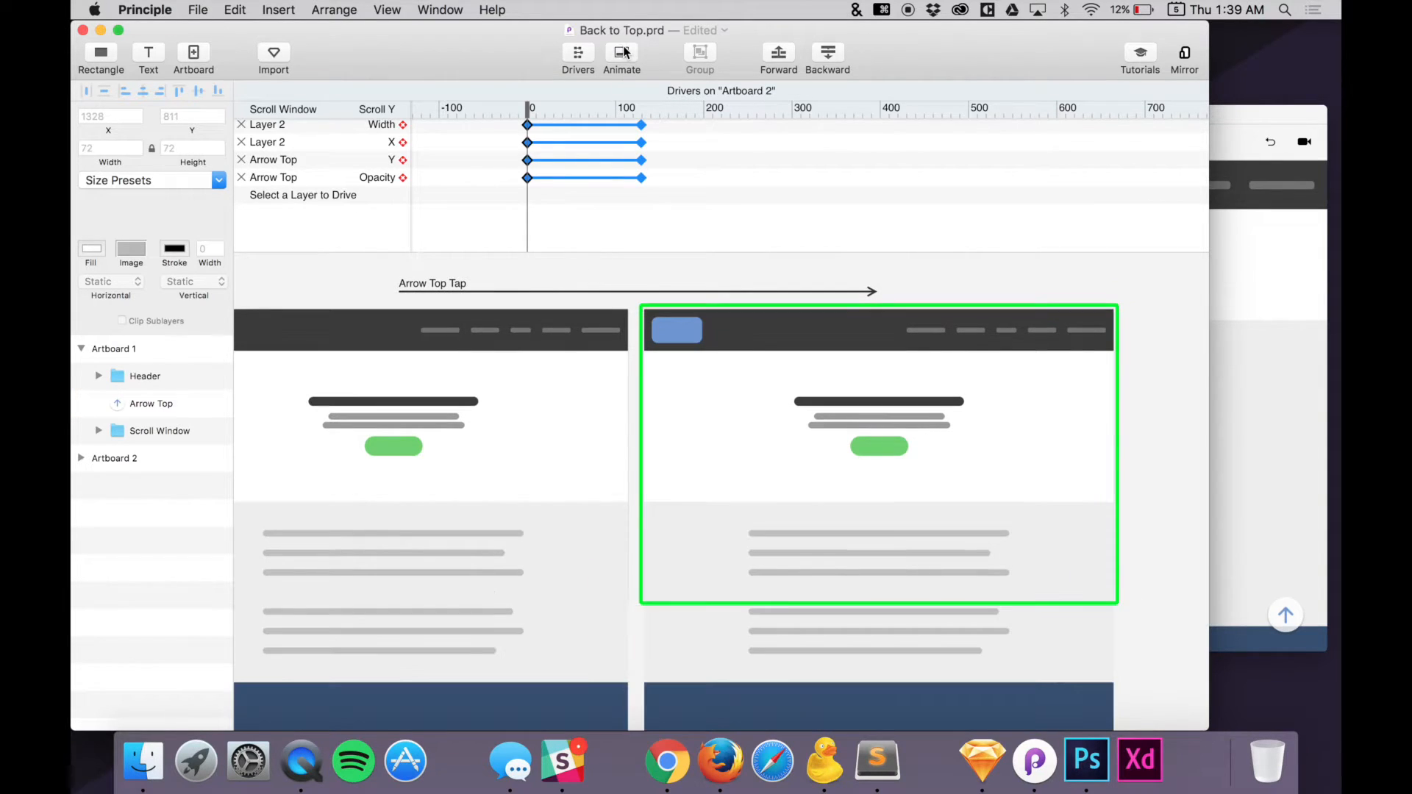
left_click(622, 53)
left_click(600, 368)
left_click(601, 583)
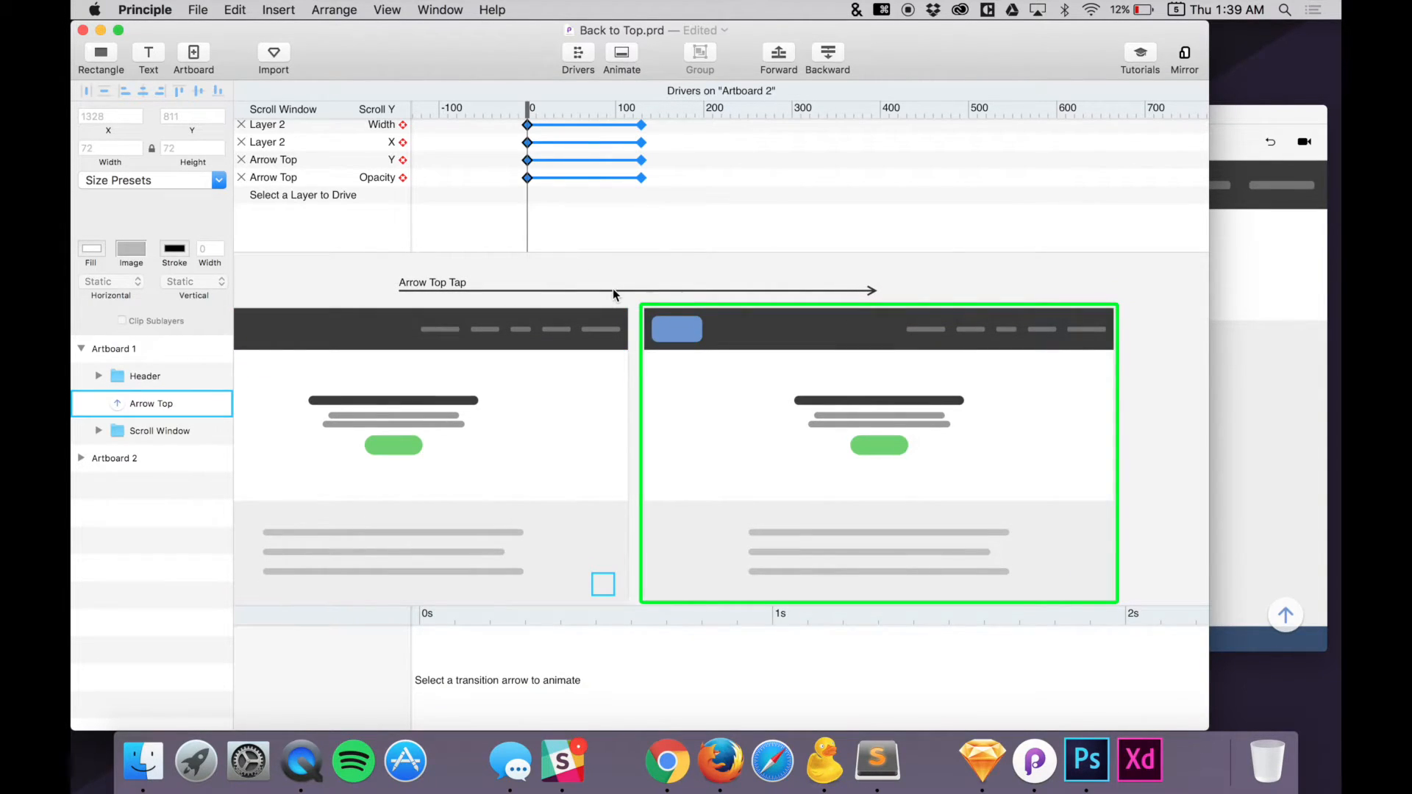
Select the Arrow Top Tap transition and unfreeze the Scroll Window's Scroll Y so that it animates
left_click(613, 290)
left_click(613, 290)
left_click(446, 550)
left_click(482, 282)
scroll(512, 634, "down", 5)
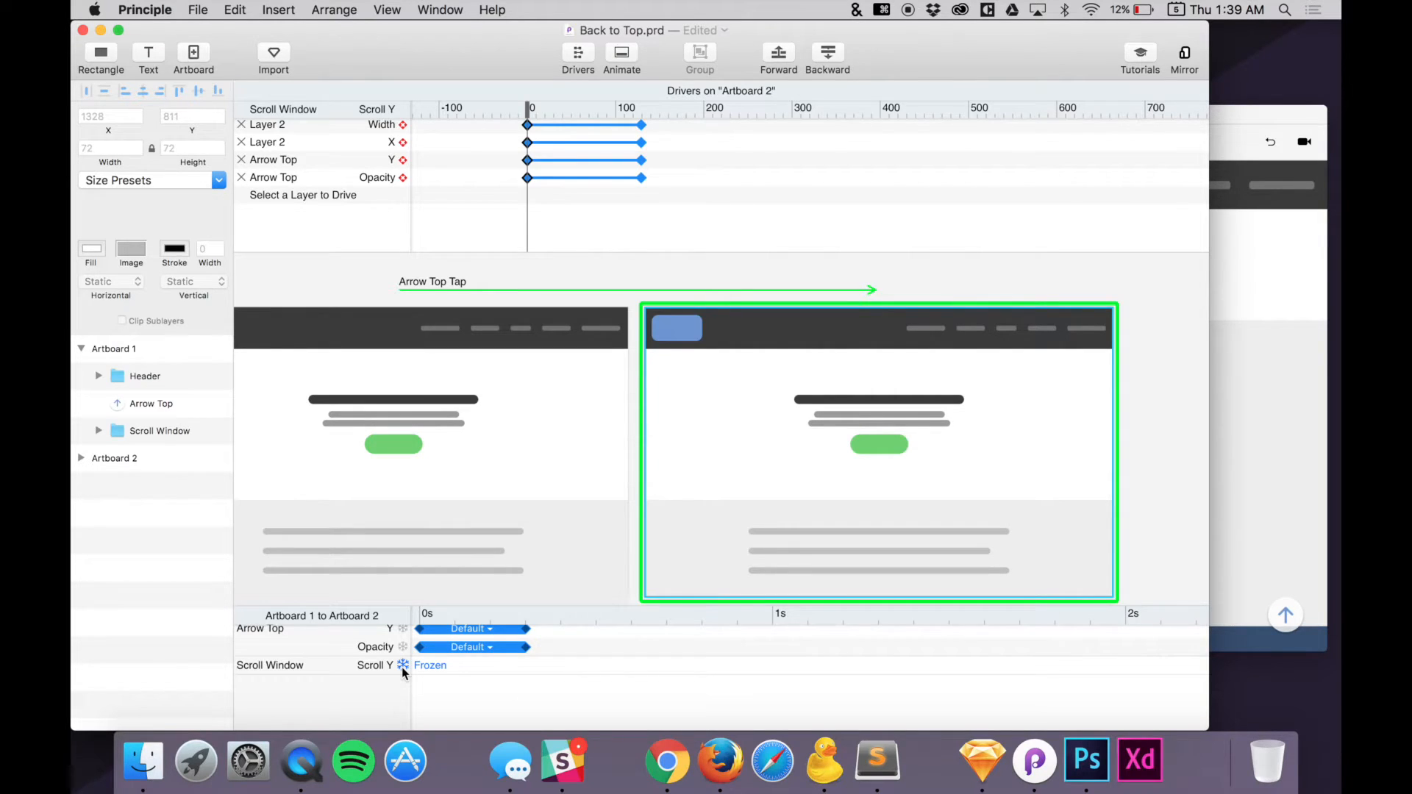
left_click(402, 665)
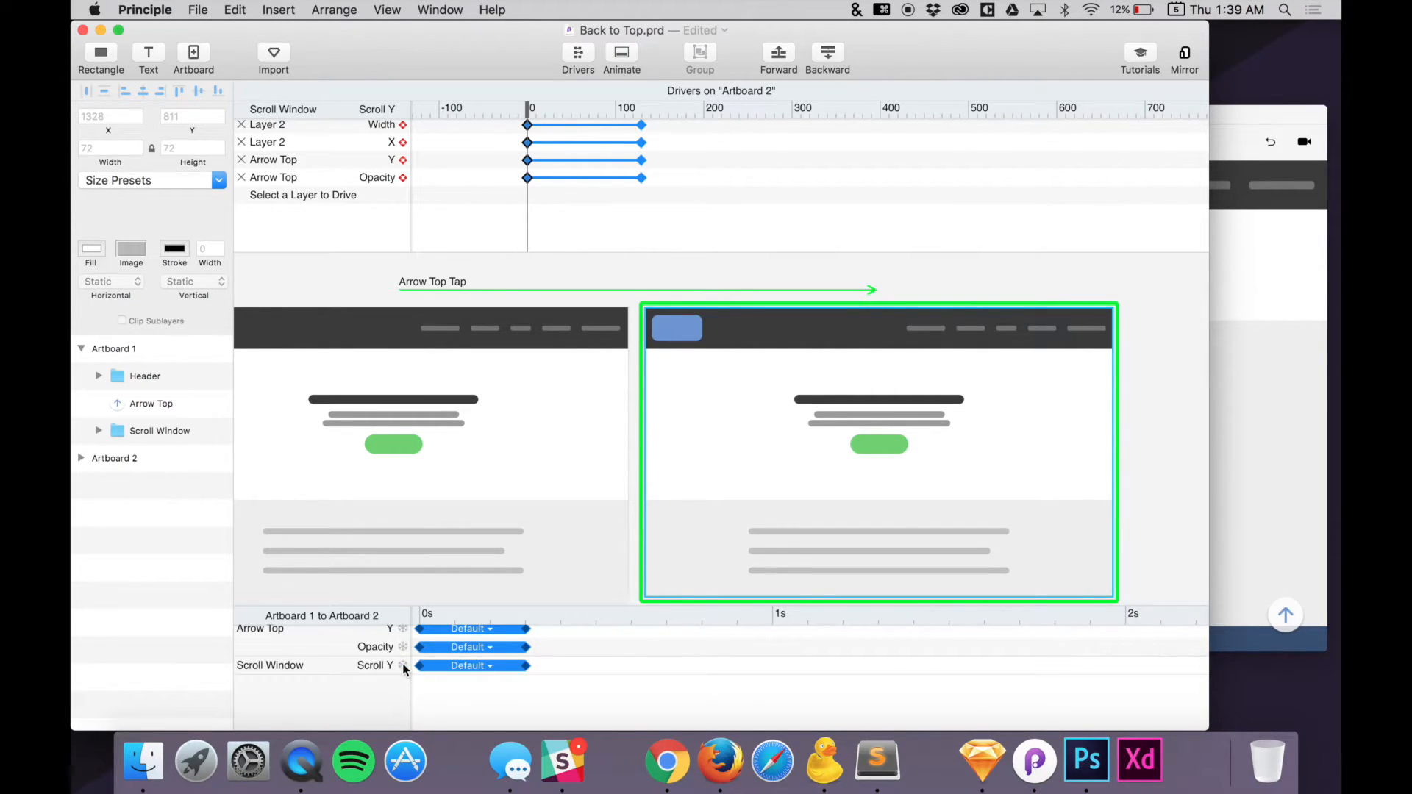
Scroll through the current preview page and try the arrow button with Scroll Y animated
left_click(1218, 456)
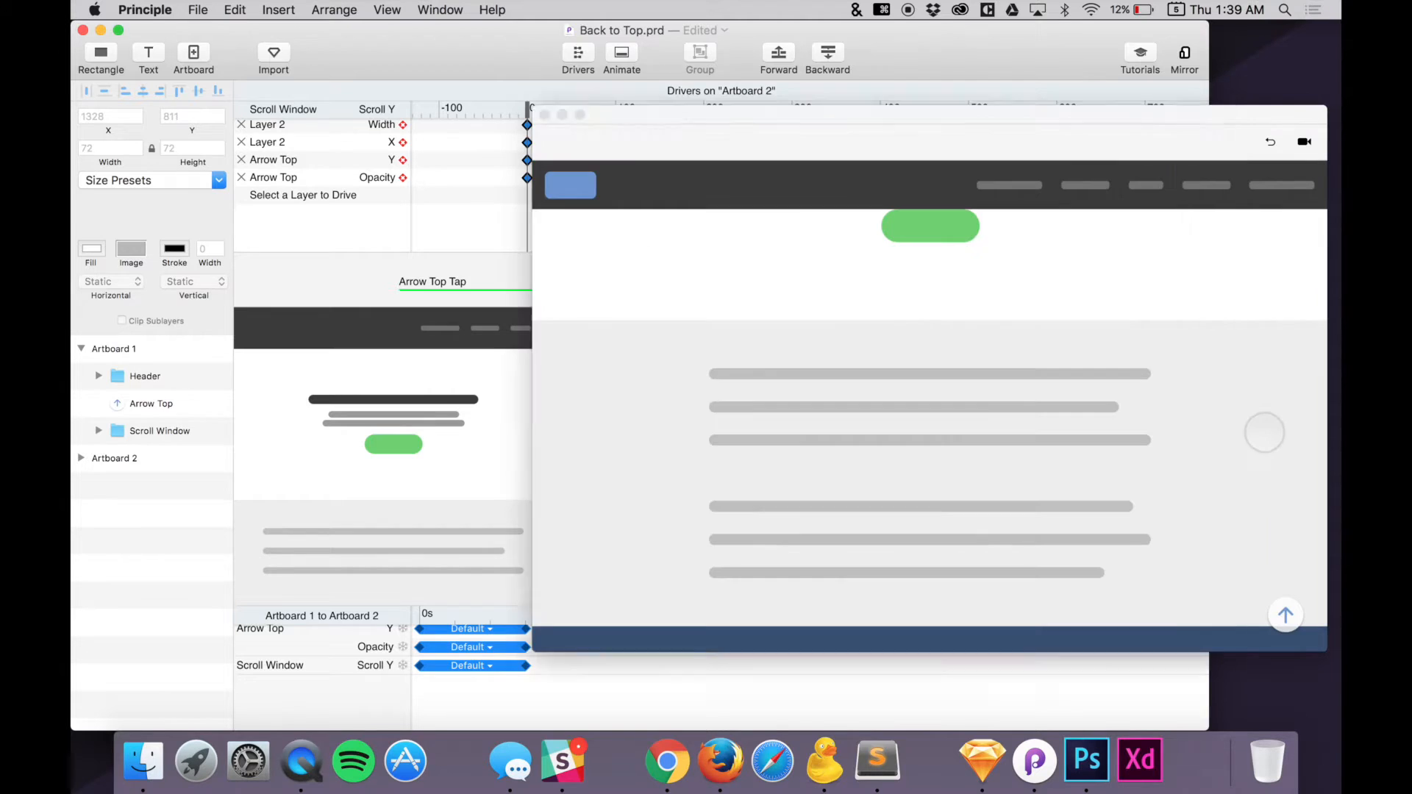
scroll(1045, 328, "up", 3)
scroll(1046, 330, "down", 10)
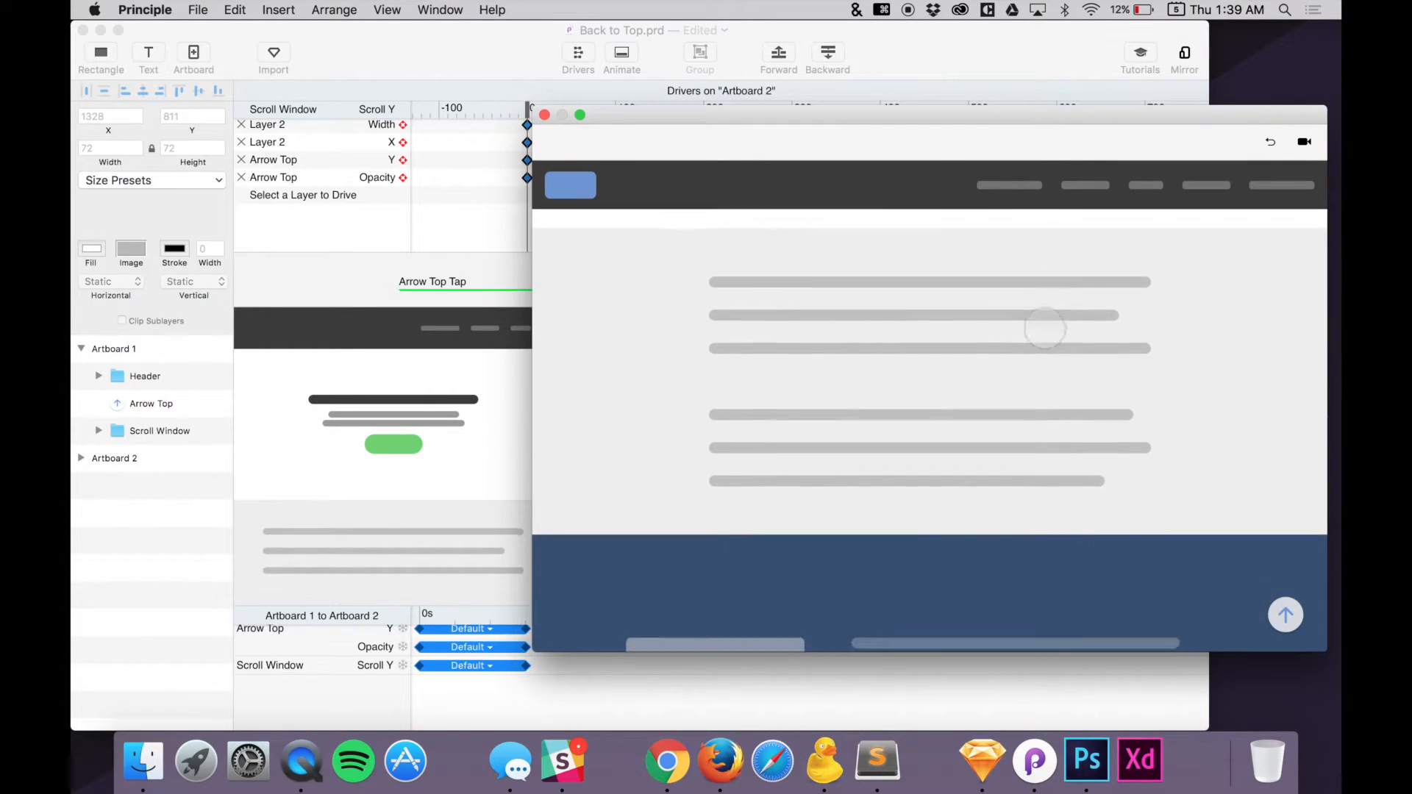
scroll(1048, 335, "down", 5)
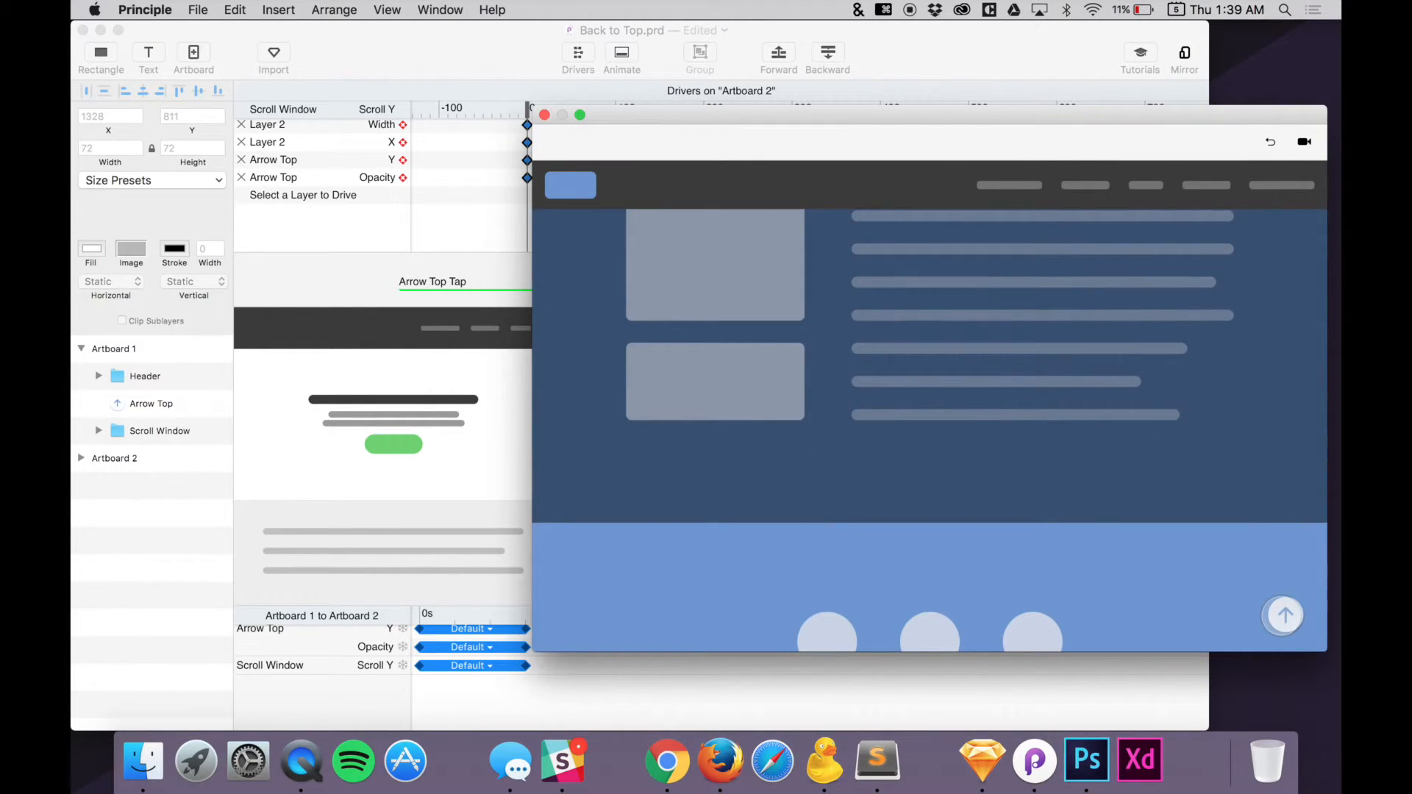
Restart the preview from Artboard 1 and test whether tapping the arrow scrolls the page back to the top, repeating the test
left_click(346, 385)
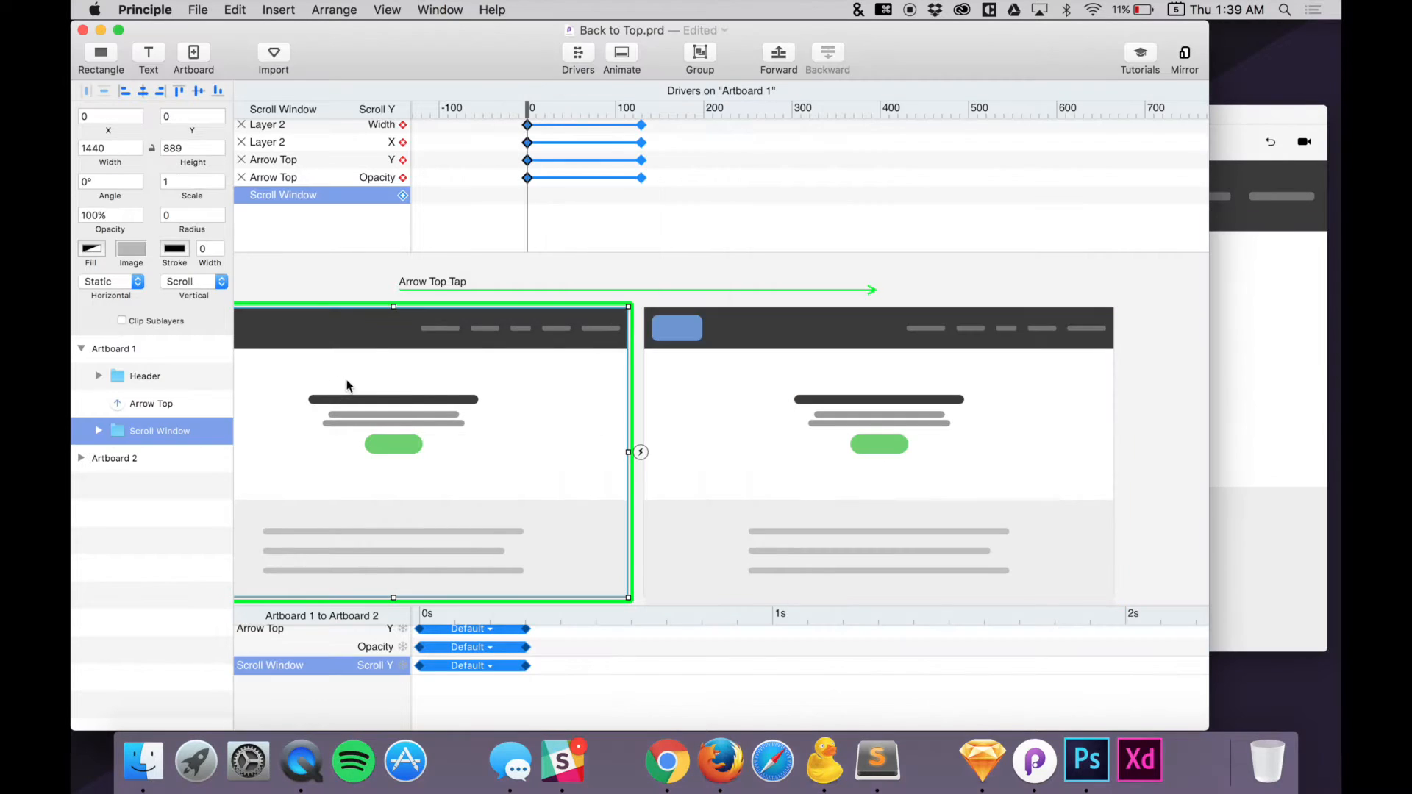
left_click(1214, 489)
scroll(1231, 548, "down", 10)
left_click(1286, 615)
scroll(1267, 521, "down", 3)
scroll(1267, 522, "down", 3)
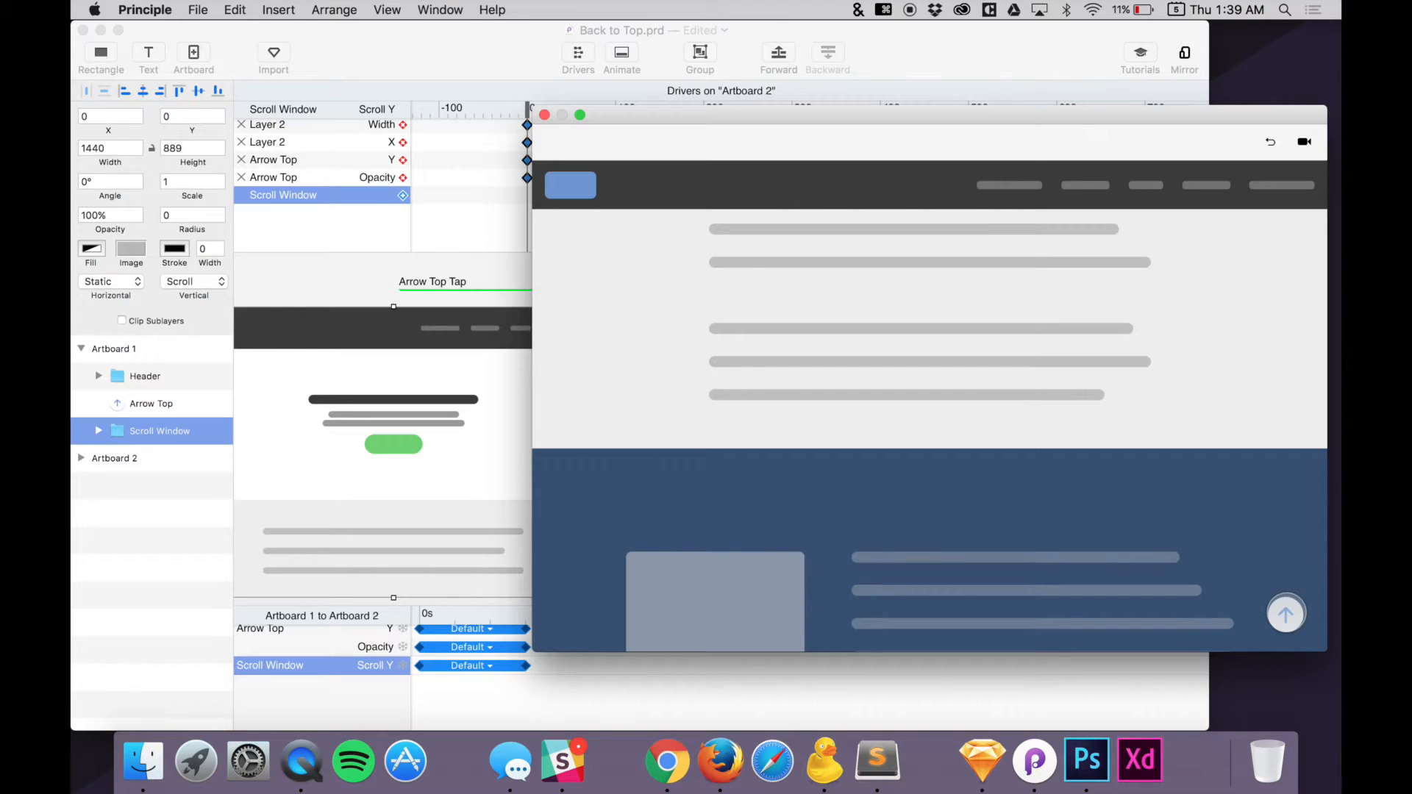
left_click(458, 424)
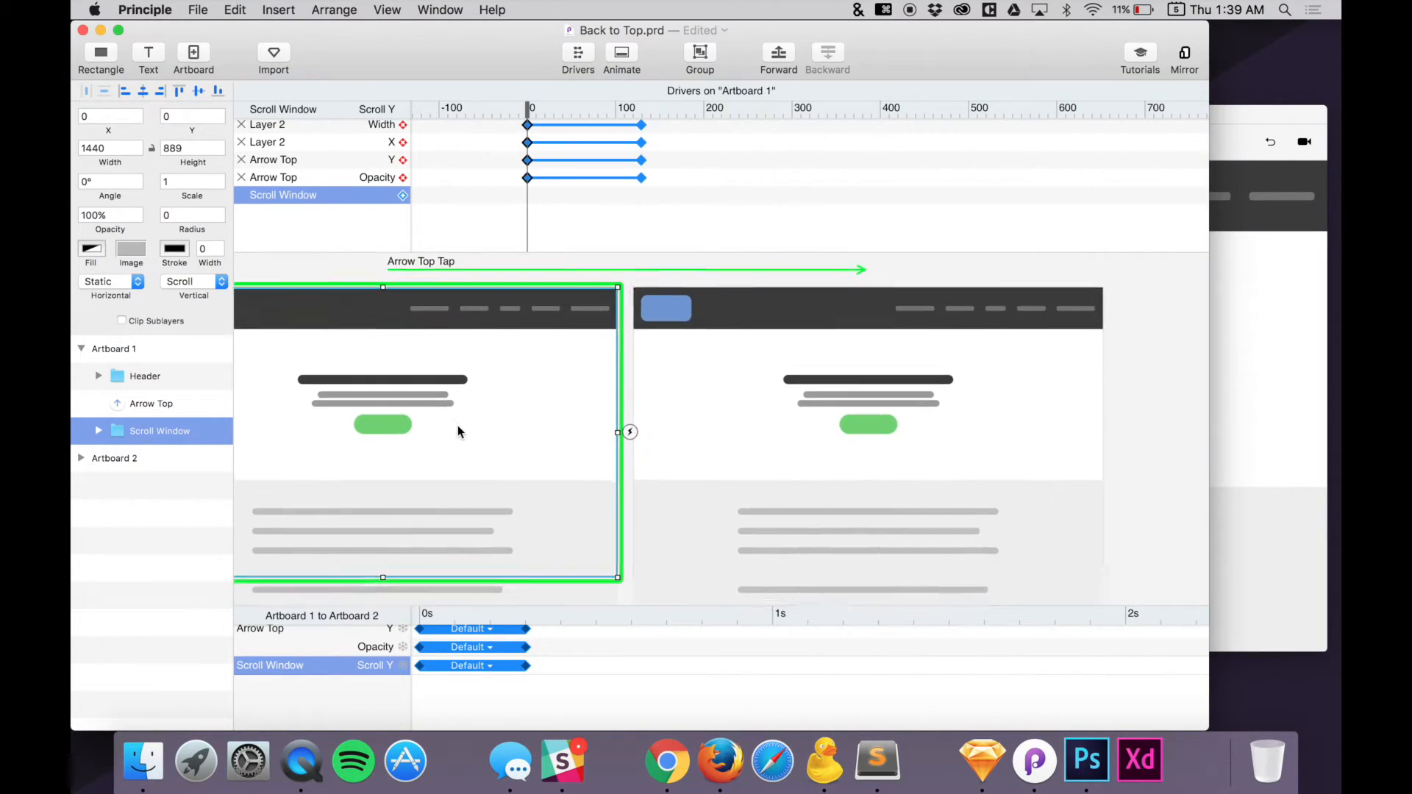
left_click(1274, 464)
scroll(1267, 459, "down", 8)
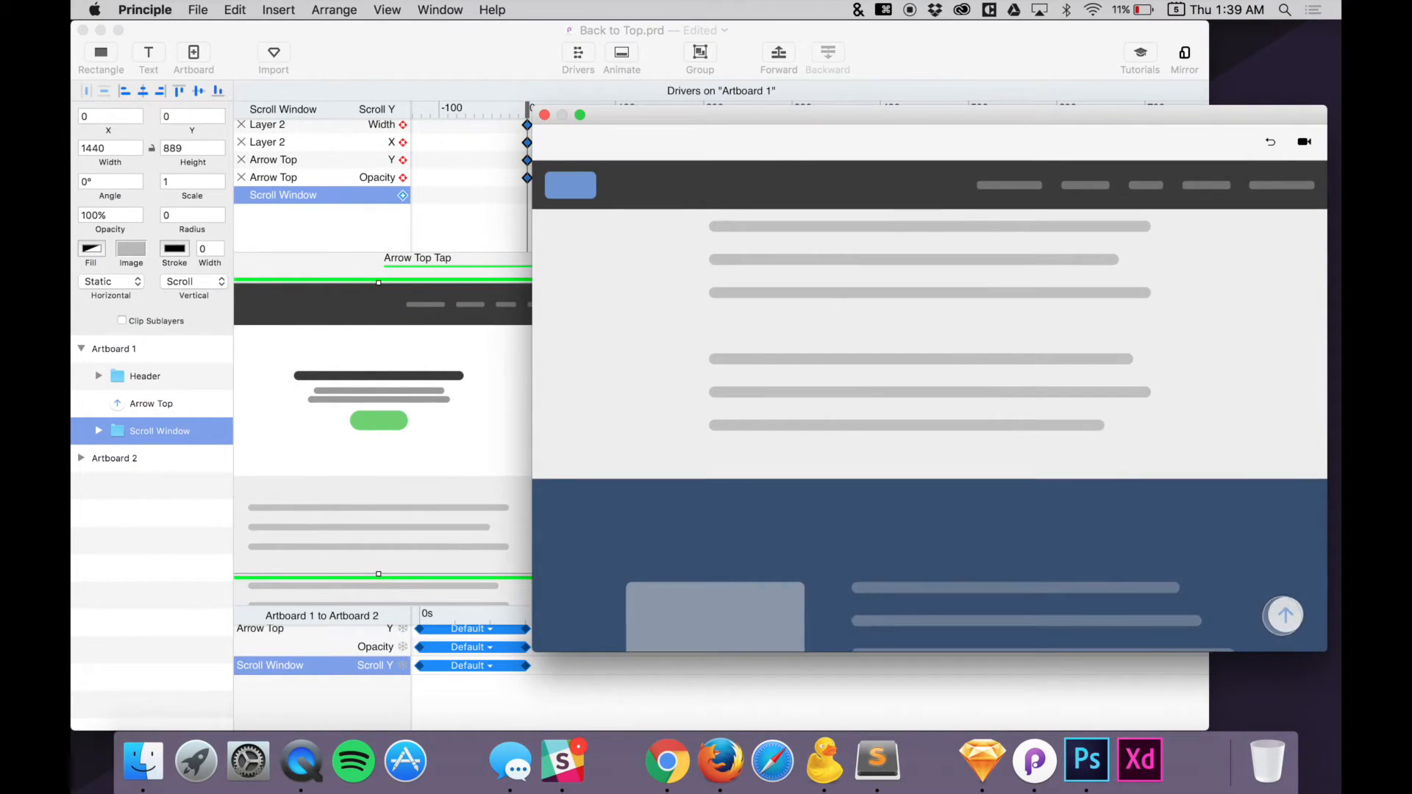
left_click(1284, 615)
Switch between the two artboards and check how the arrow button behaves on repeated taps after scrolling down
left_click(456, 434)
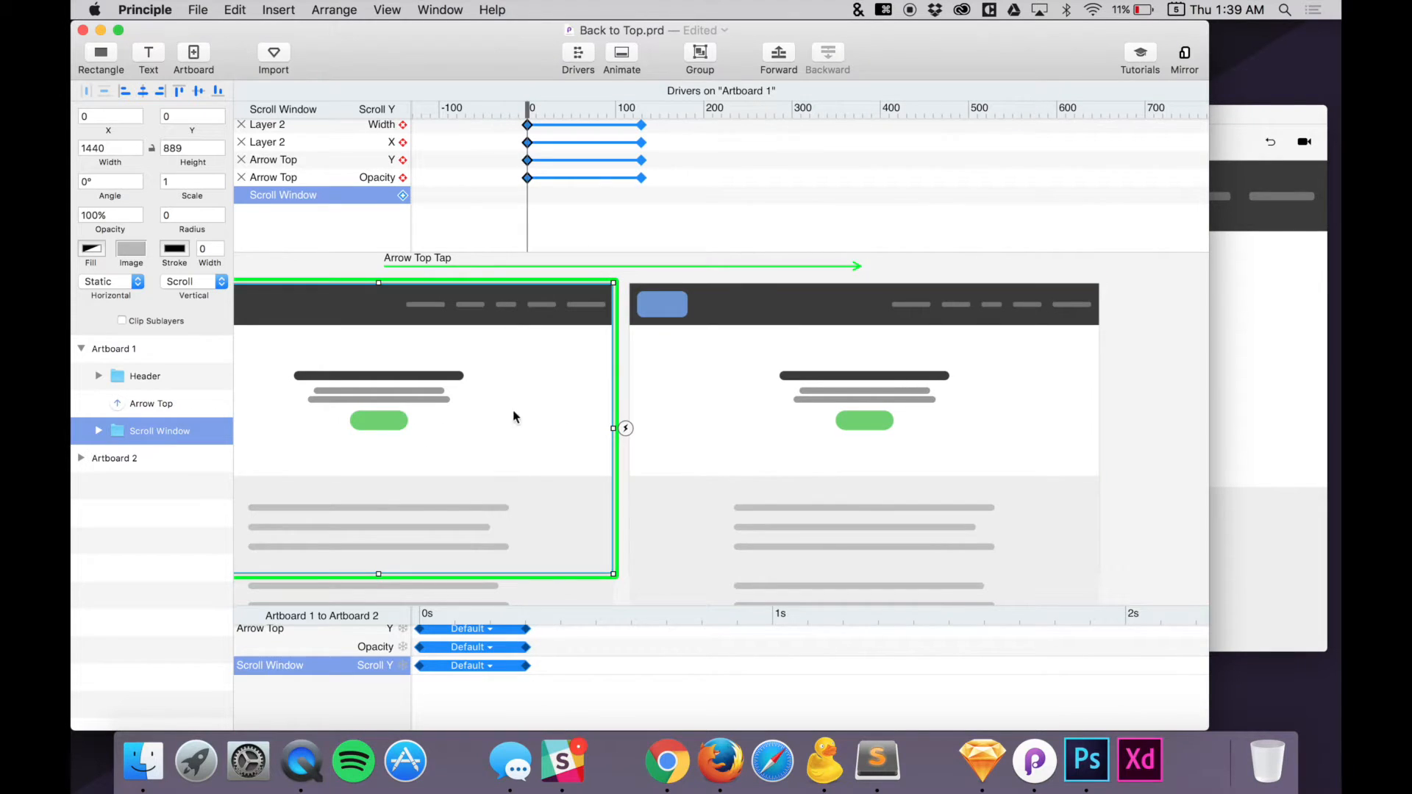
left_click(753, 410)
left_click(1245, 432)
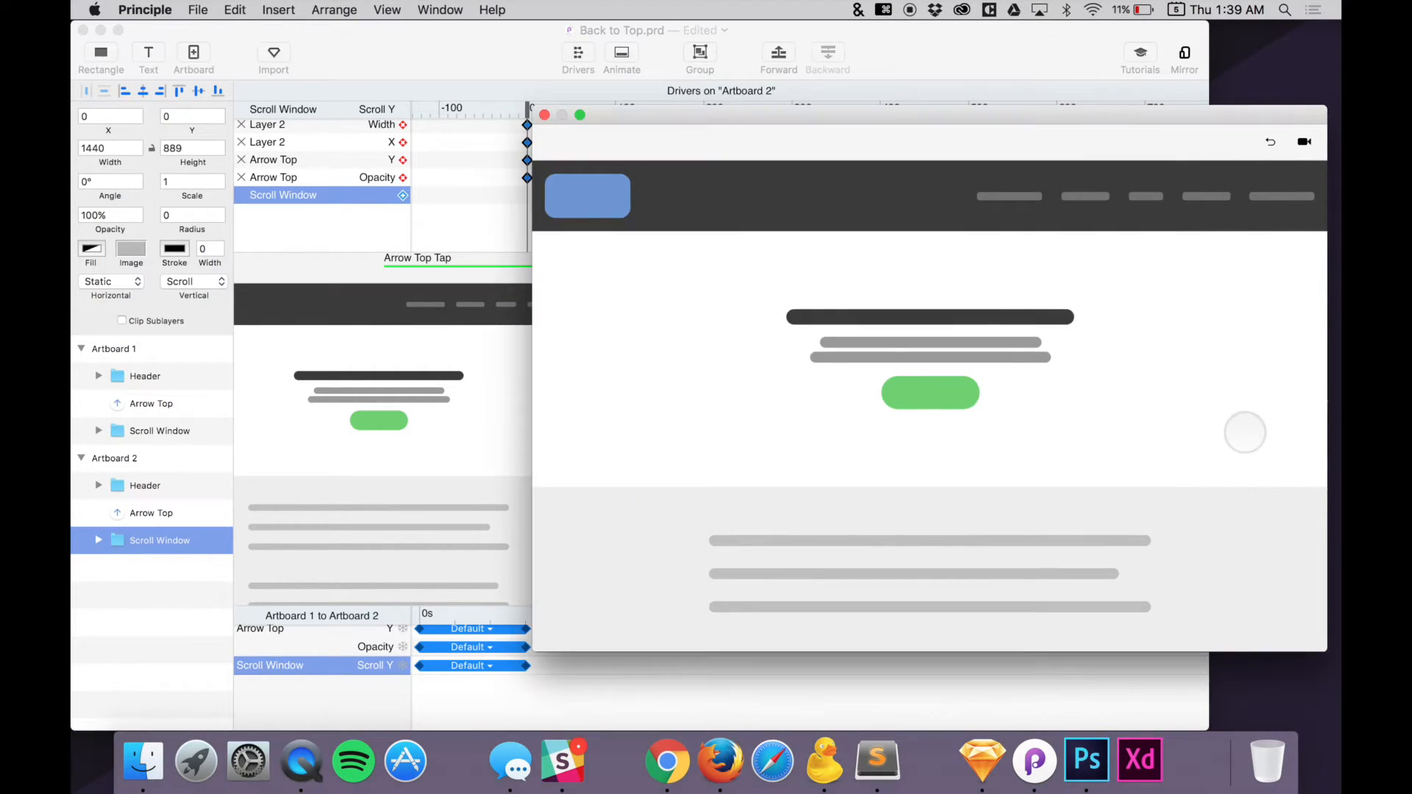
scroll(1245, 433, "down", 8)
left_click(1284, 615)
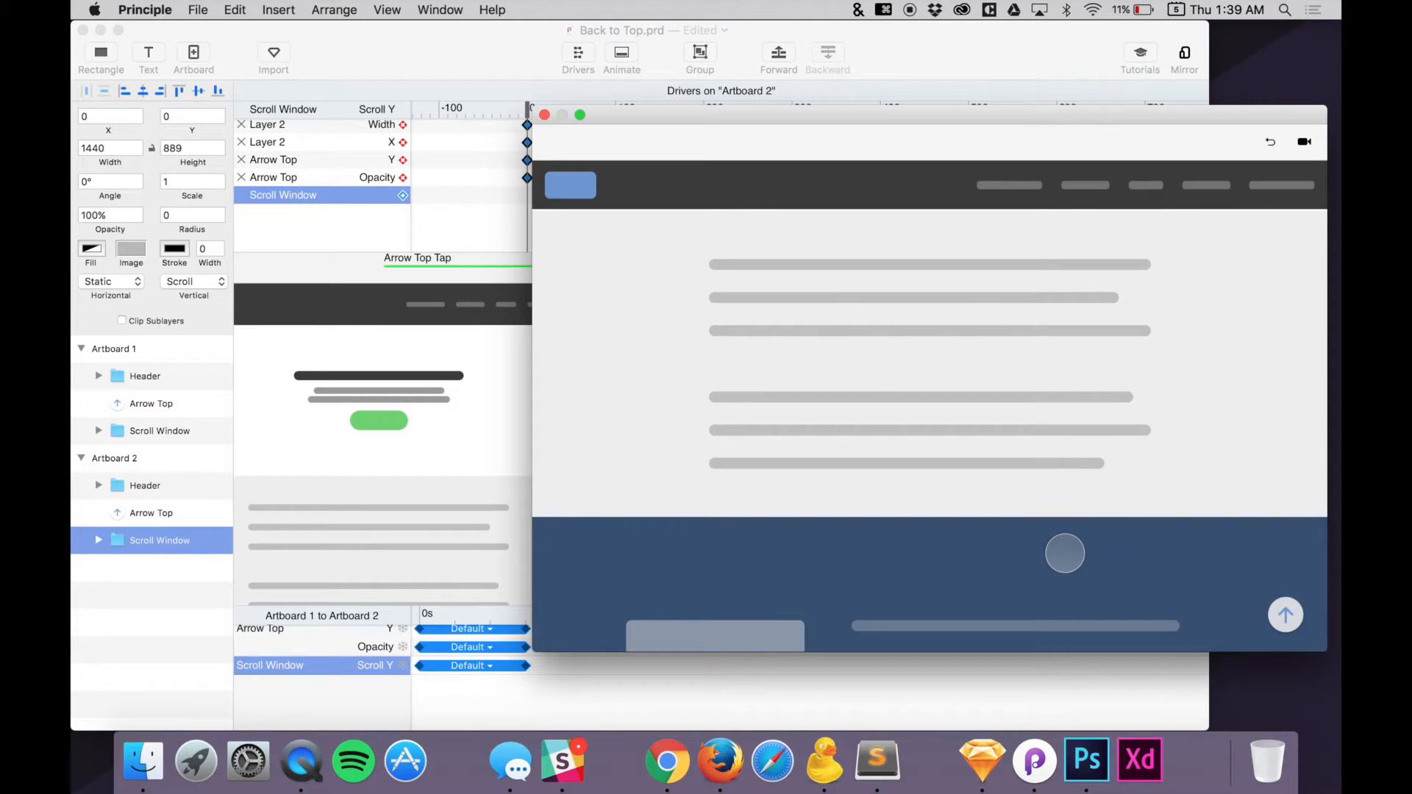
scroll(930, 404, "down", 5)
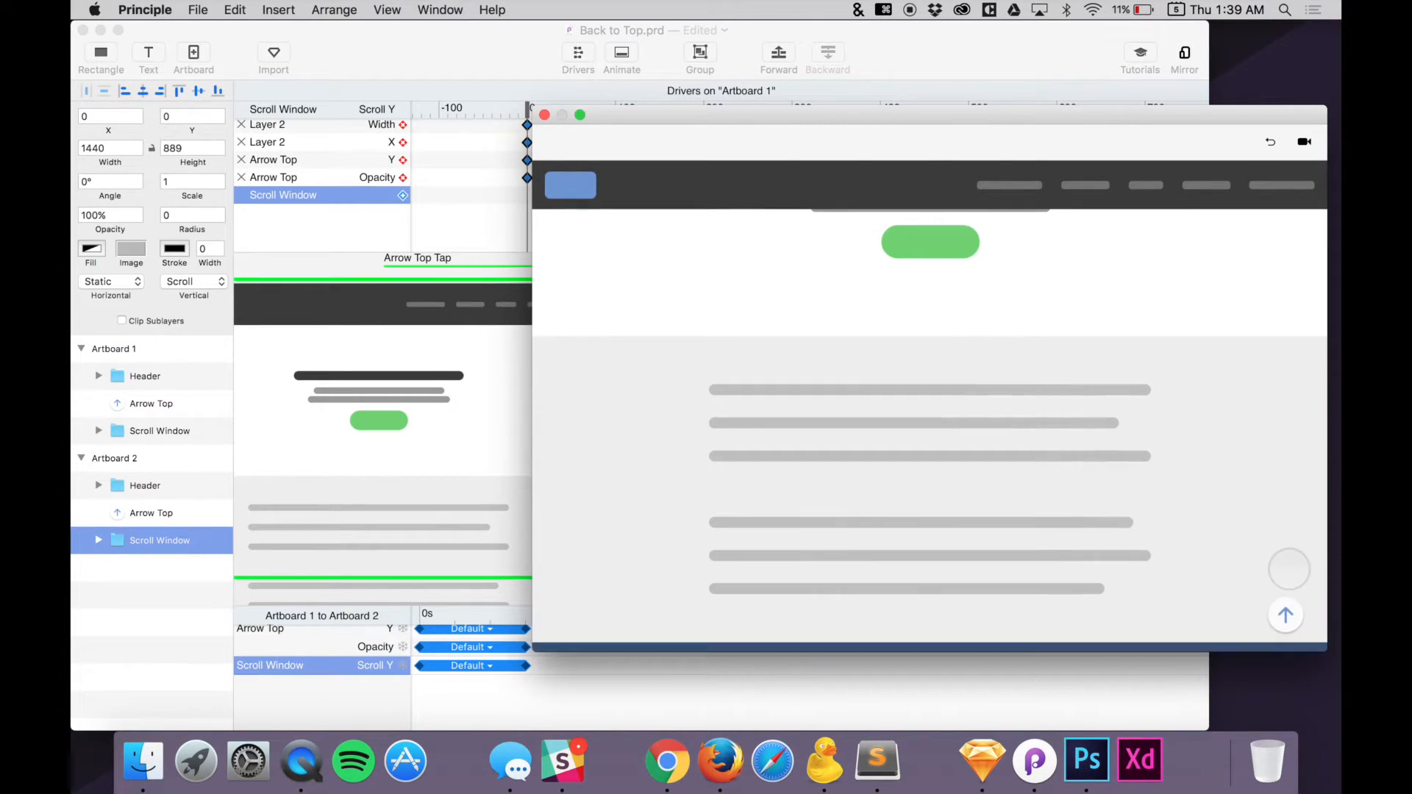
left_click(1287, 618)
Link Artboard 2's Arrow Top button back to Artboard 1 with a Tap transition
left_click(450, 358)
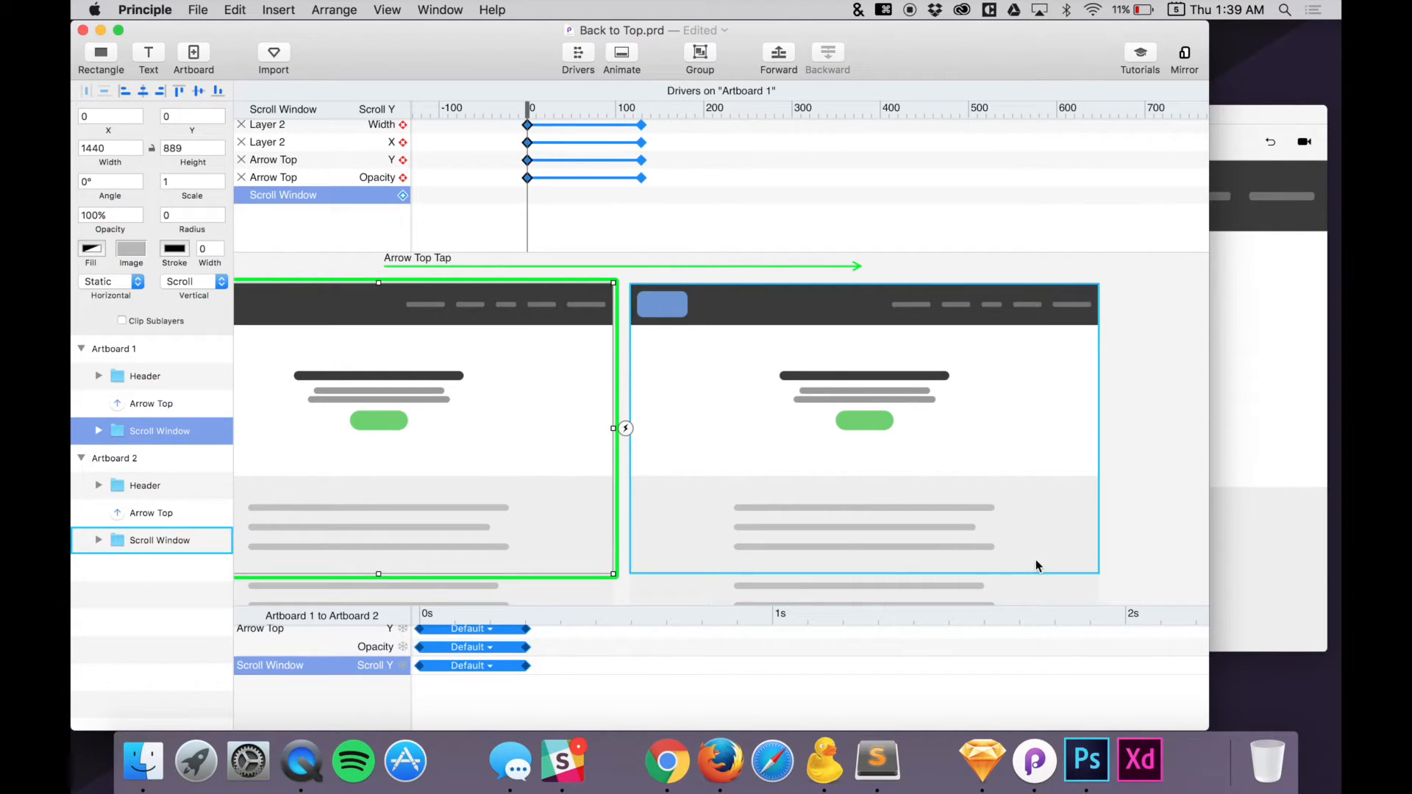
scroll(1112, 548, "down", 1)
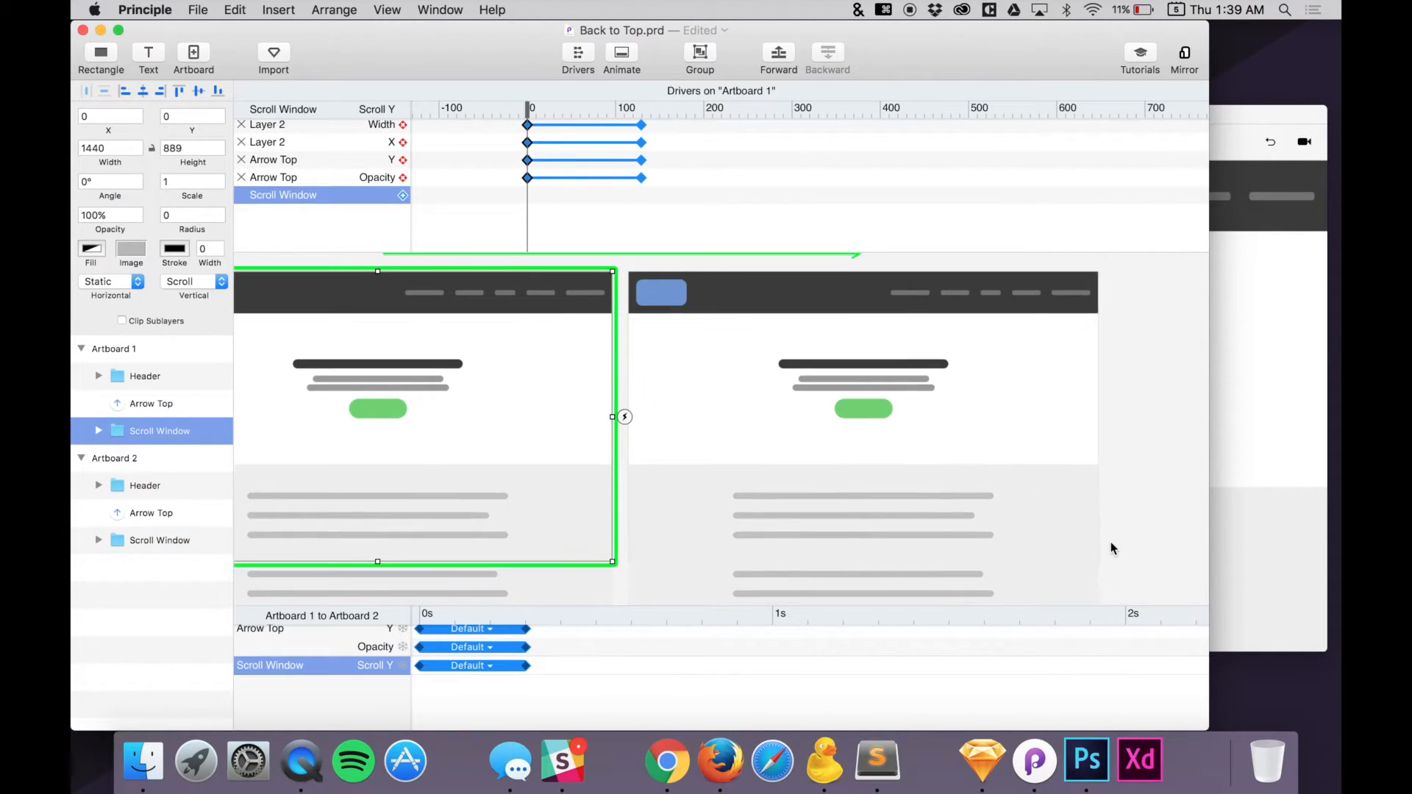
left_click(1075, 552)
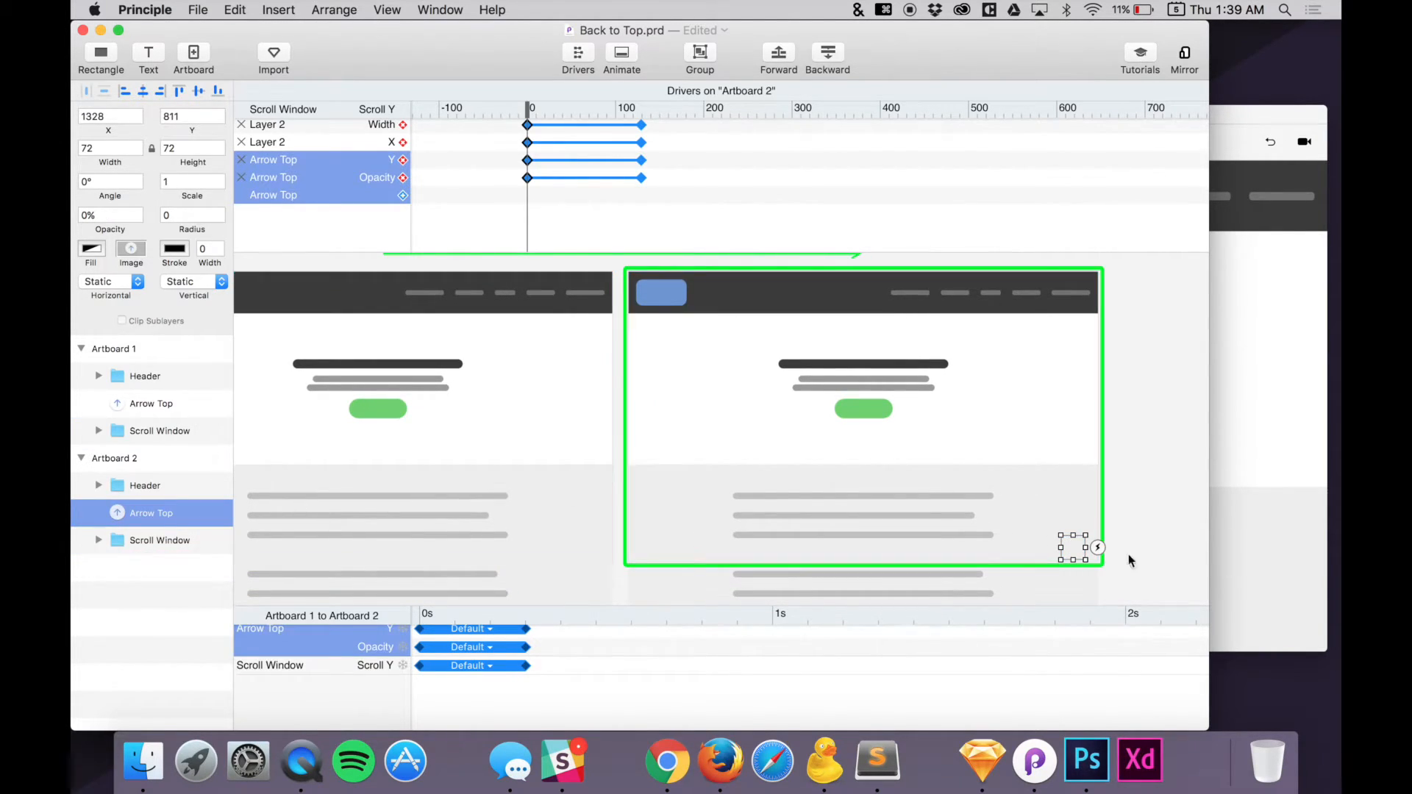
left_click(1097, 547)
left_click_drag(1115, 461, 494, 405)
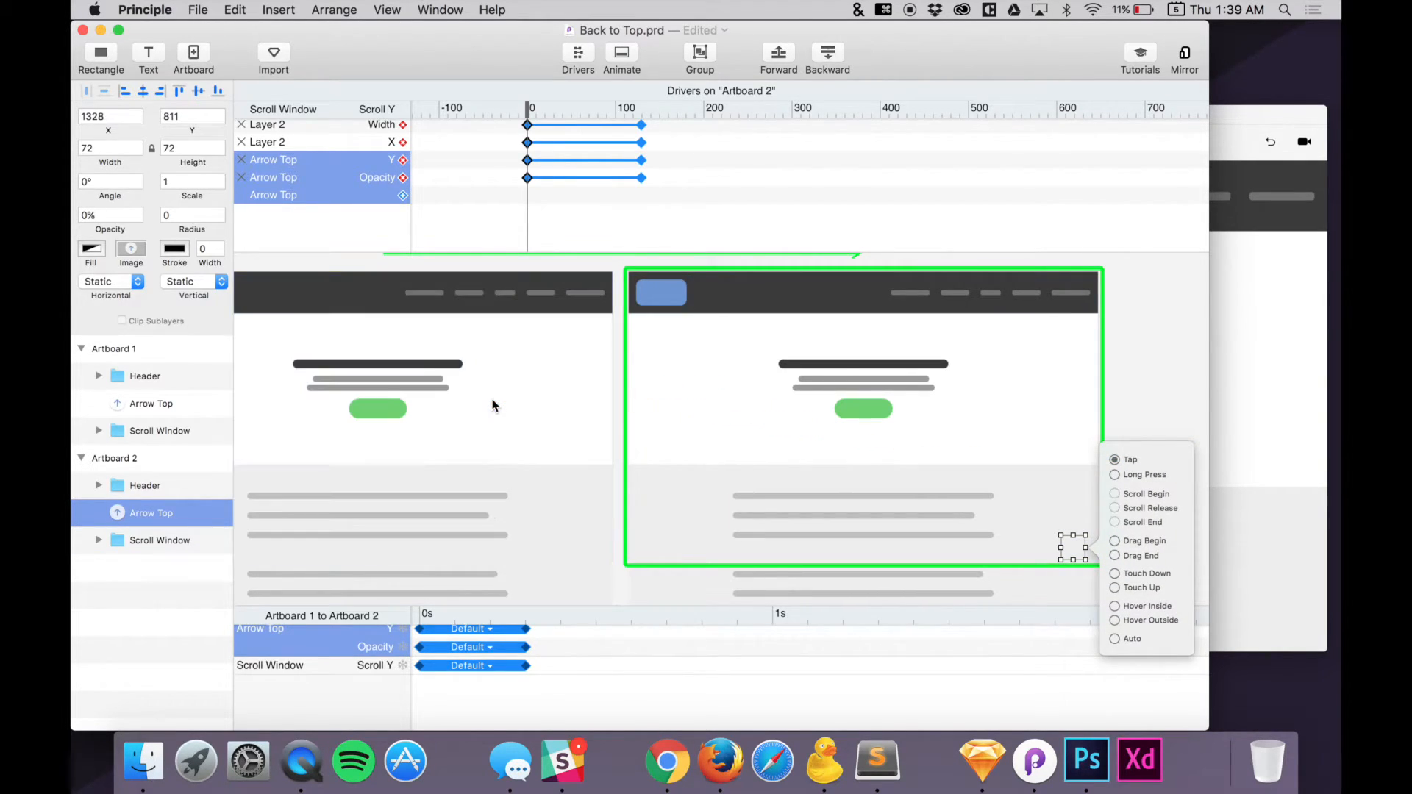
Unfreeze the Scroll Window's Scroll Y in the Artboard 2 to Artboard 1 transition so the scroll position animates
left_click(1145, 407)
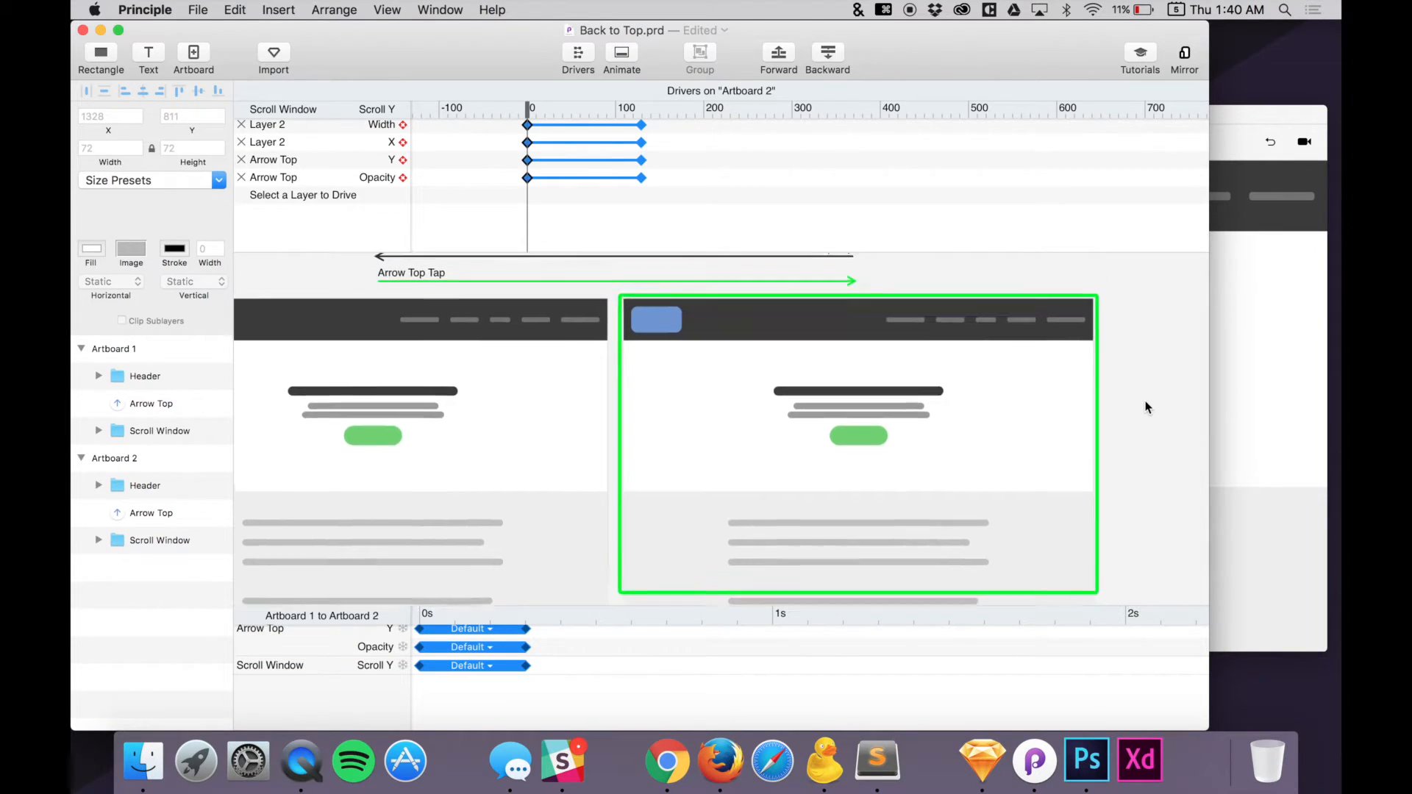
left_click(824, 295)
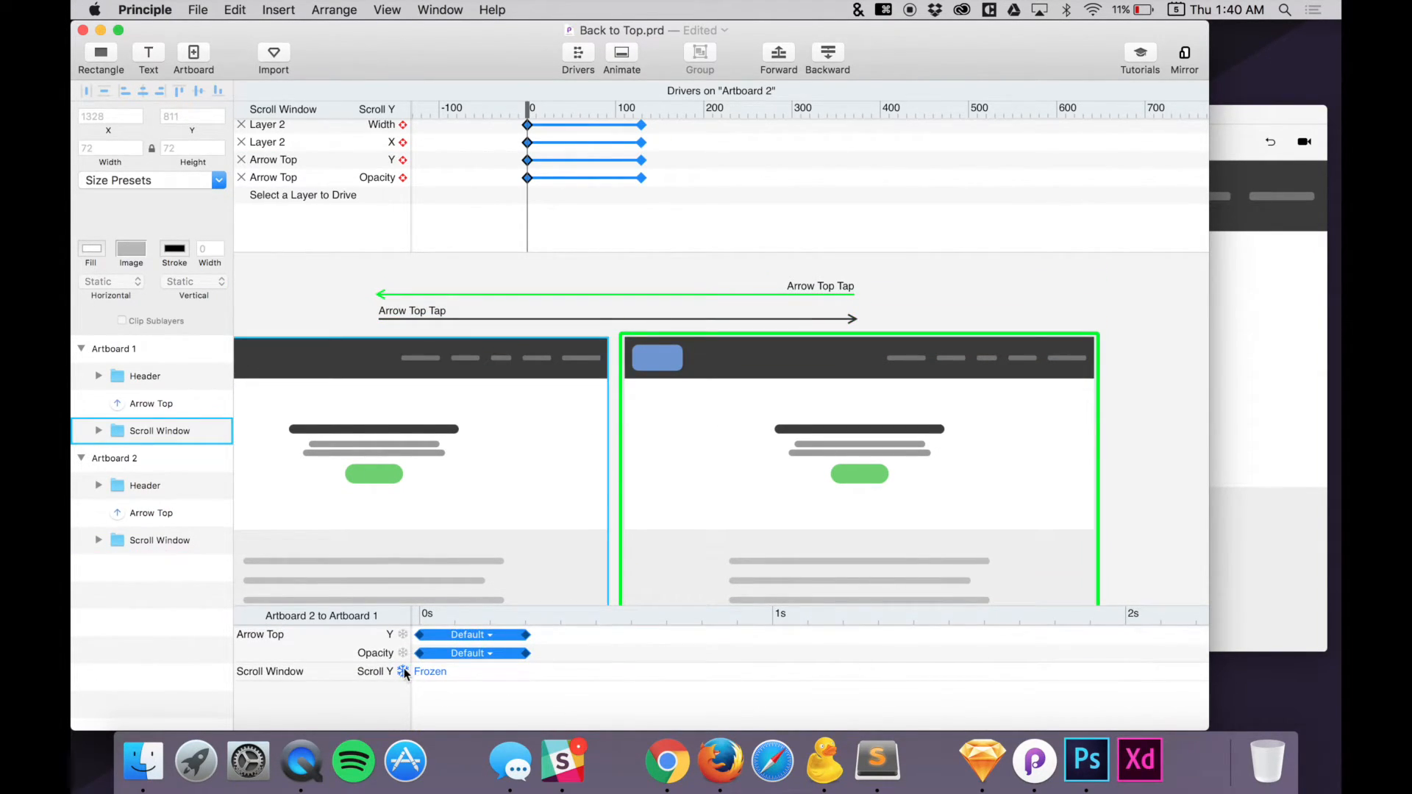
left_click(403, 671)
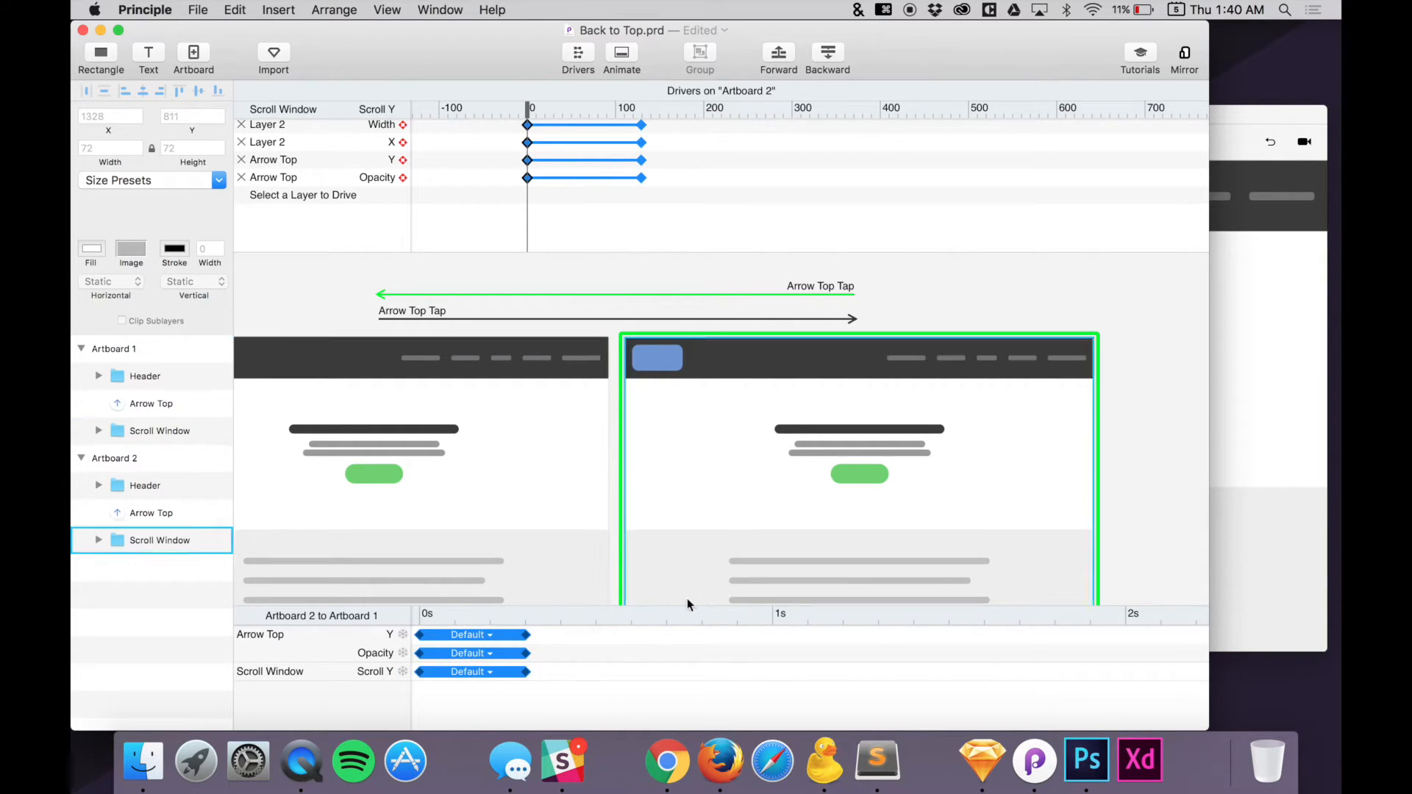
Look over both artboards and the Arrow Top Tap transitions linking them in each direction
left_click(1253, 489)
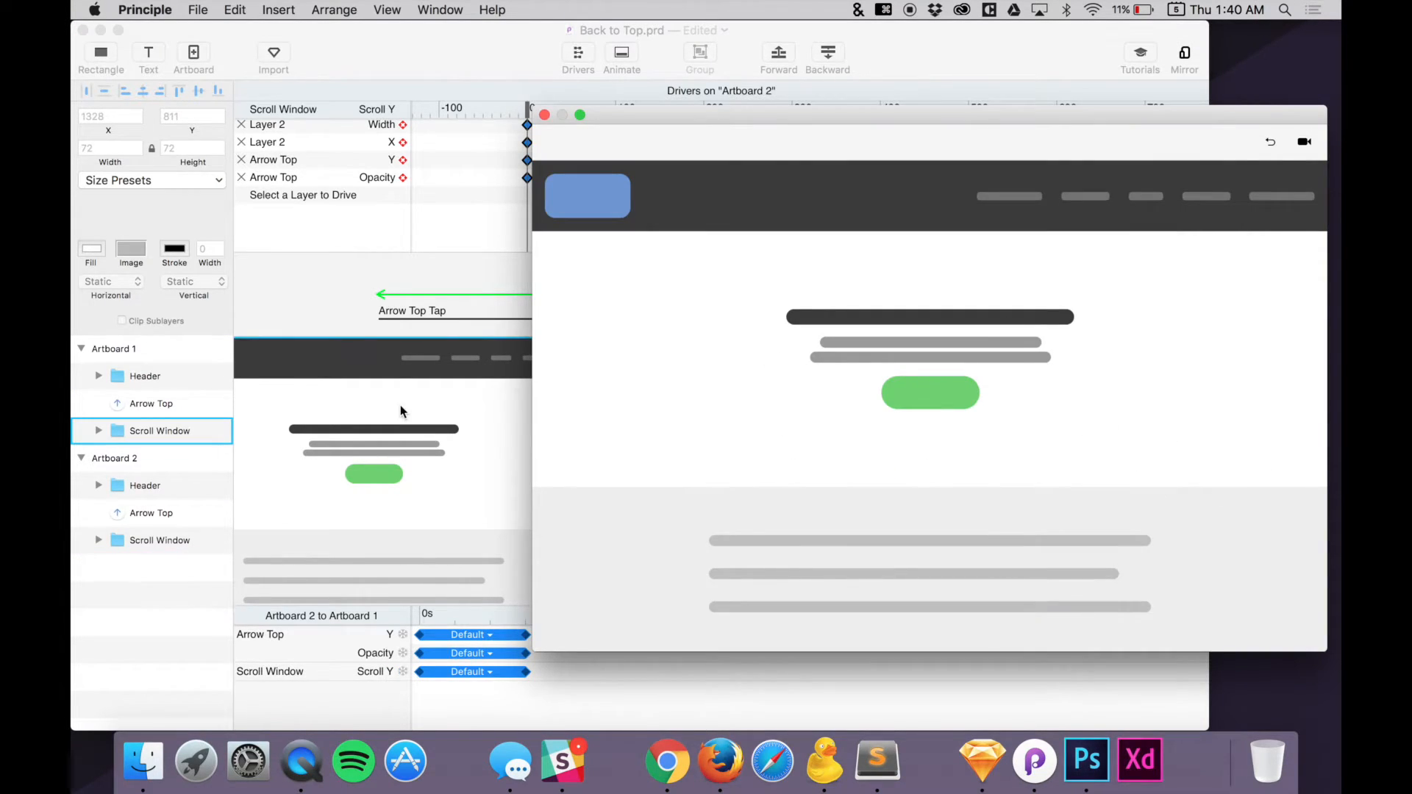
left_click(479, 431)
left_click(620, 441)
left_click(495, 446)
scroll(495, 449, "down", 5)
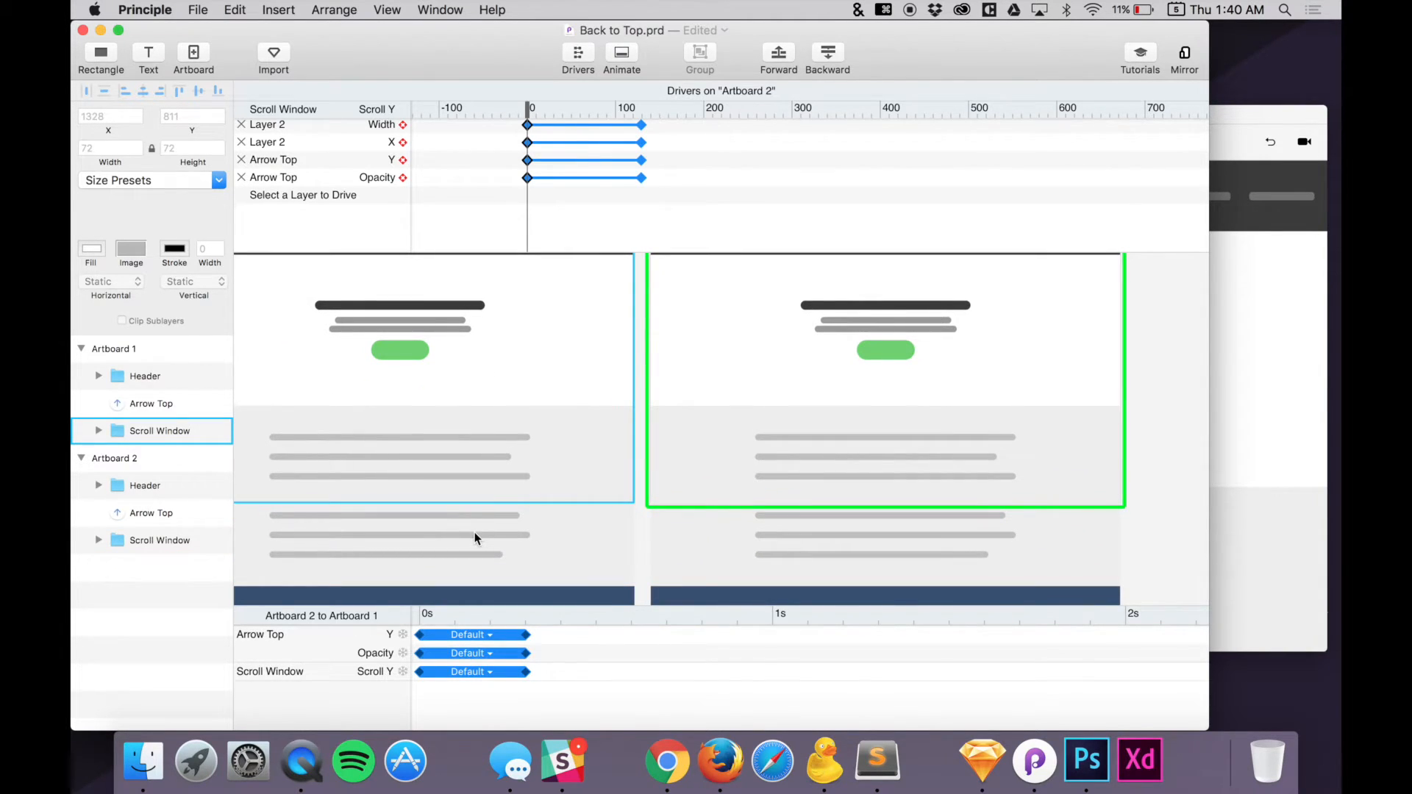
left_click(1058, 473)
scroll(1058, 473, "up", 3)
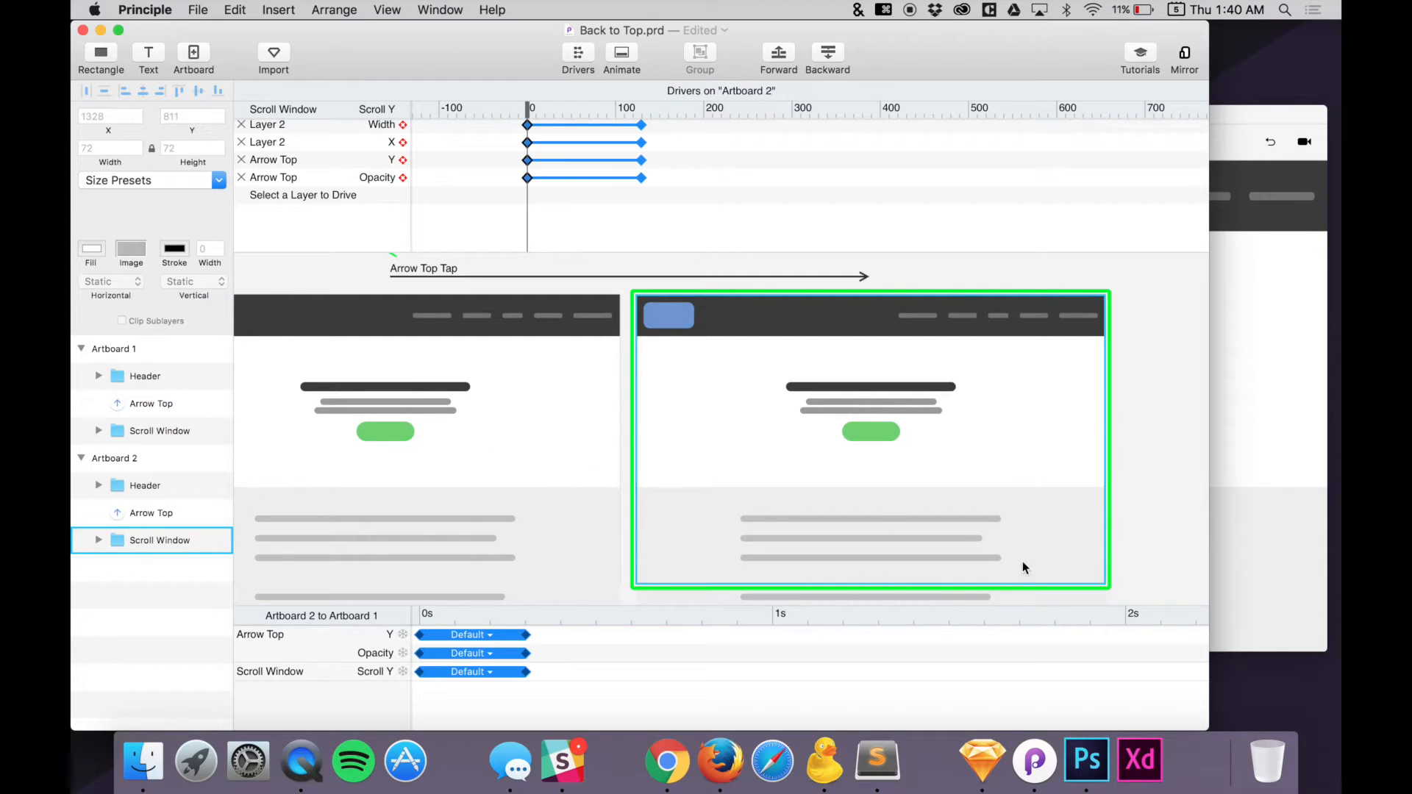
left_click(463, 370)
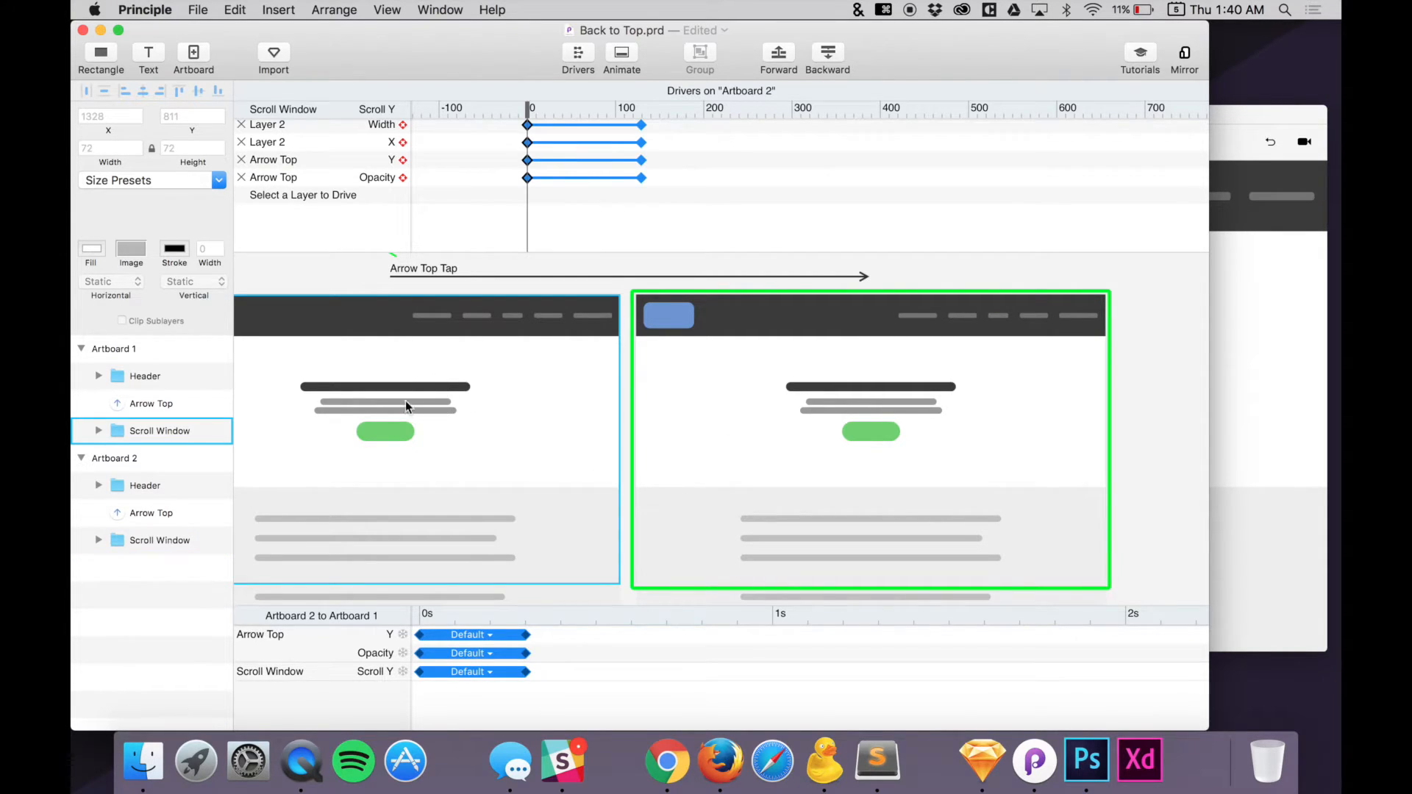
scroll(412, 394, "up", 1)
scroll(413, 394, "left", 3)
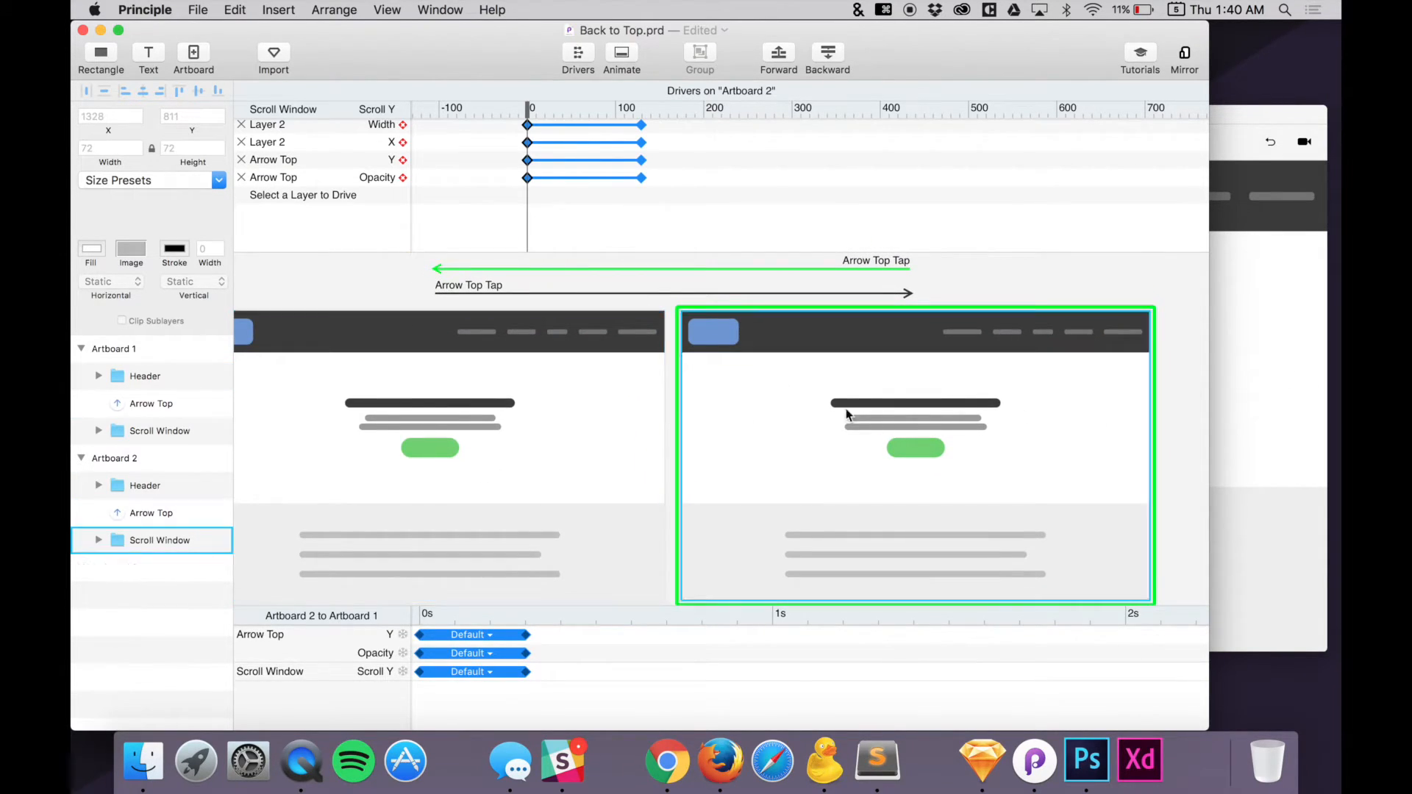
Test the preview by scrolling down and tapping the arrow several times to check that it returns to the top each time
left_click(1231, 330)
scroll(934, 337, "down", 5)
scroll(930, 337, "down", 3)
scroll(931, 336, "up", 5)
scroll(930, 337, "down", 8)
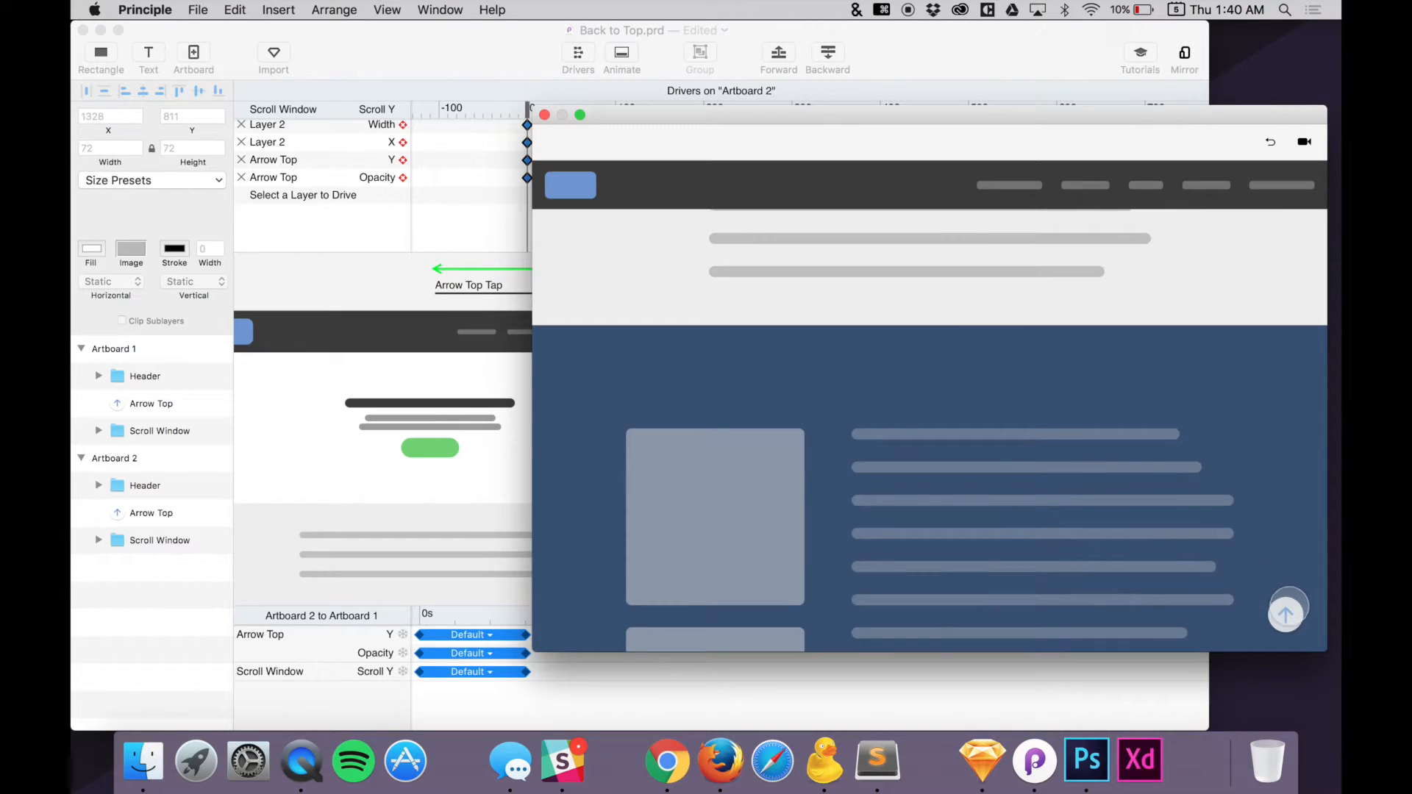
left_click(1285, 614)
scroll(1262, 520, "down", 4)
left_click(1286, 614)
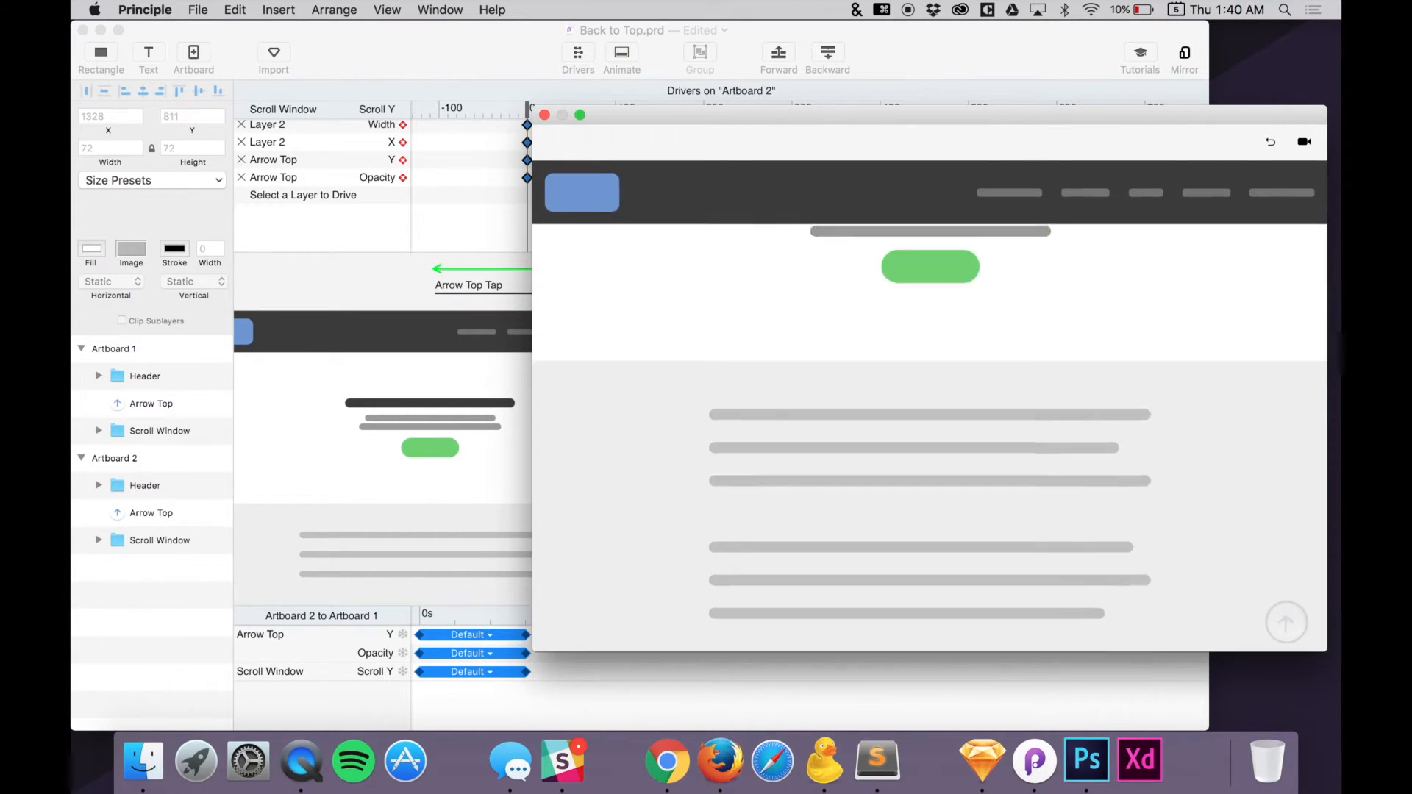
scroll(1283, 553, "down", 3)
left_click(1284, 614)
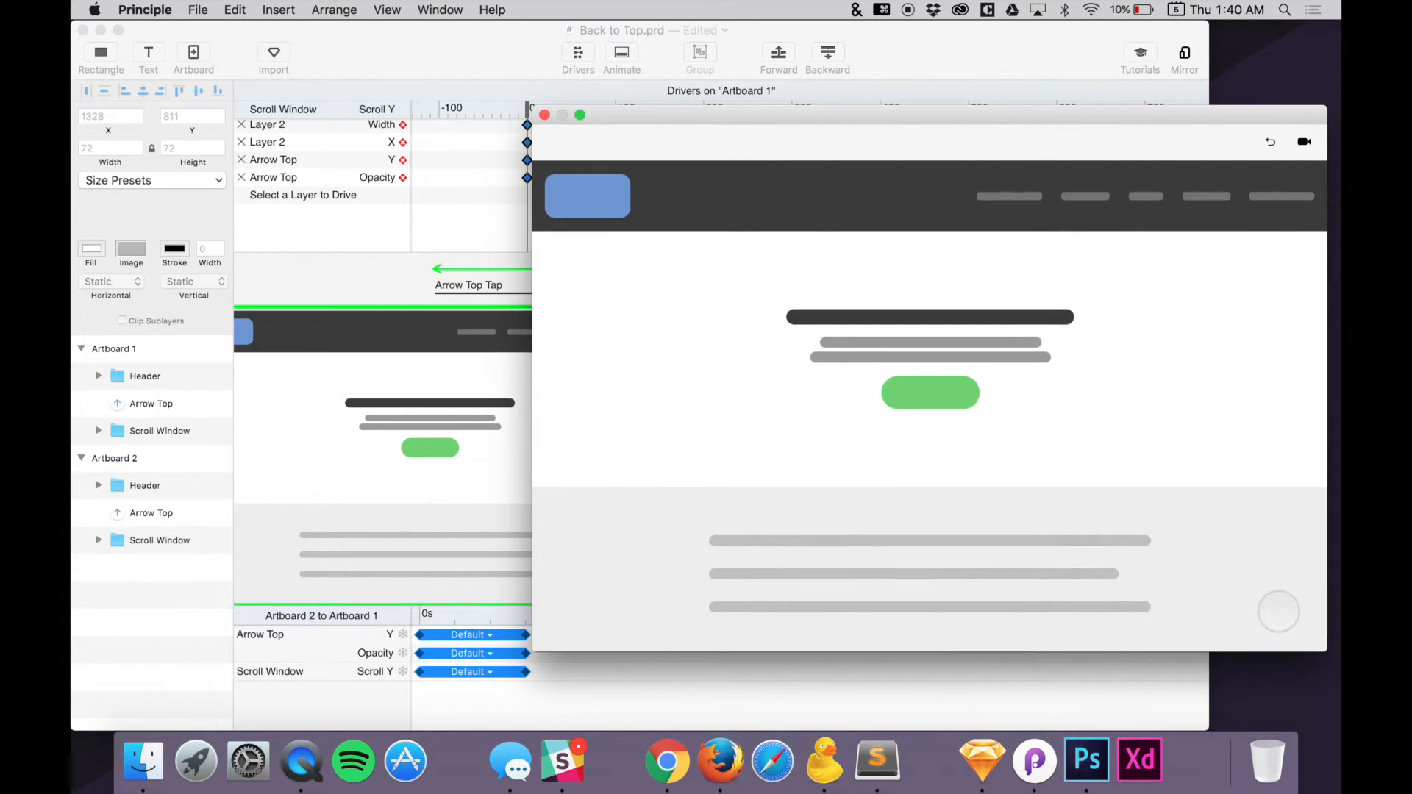
Zoom out the canvas and narrow the preview window so both artboards can be seen beside it
key("cmd+minus")
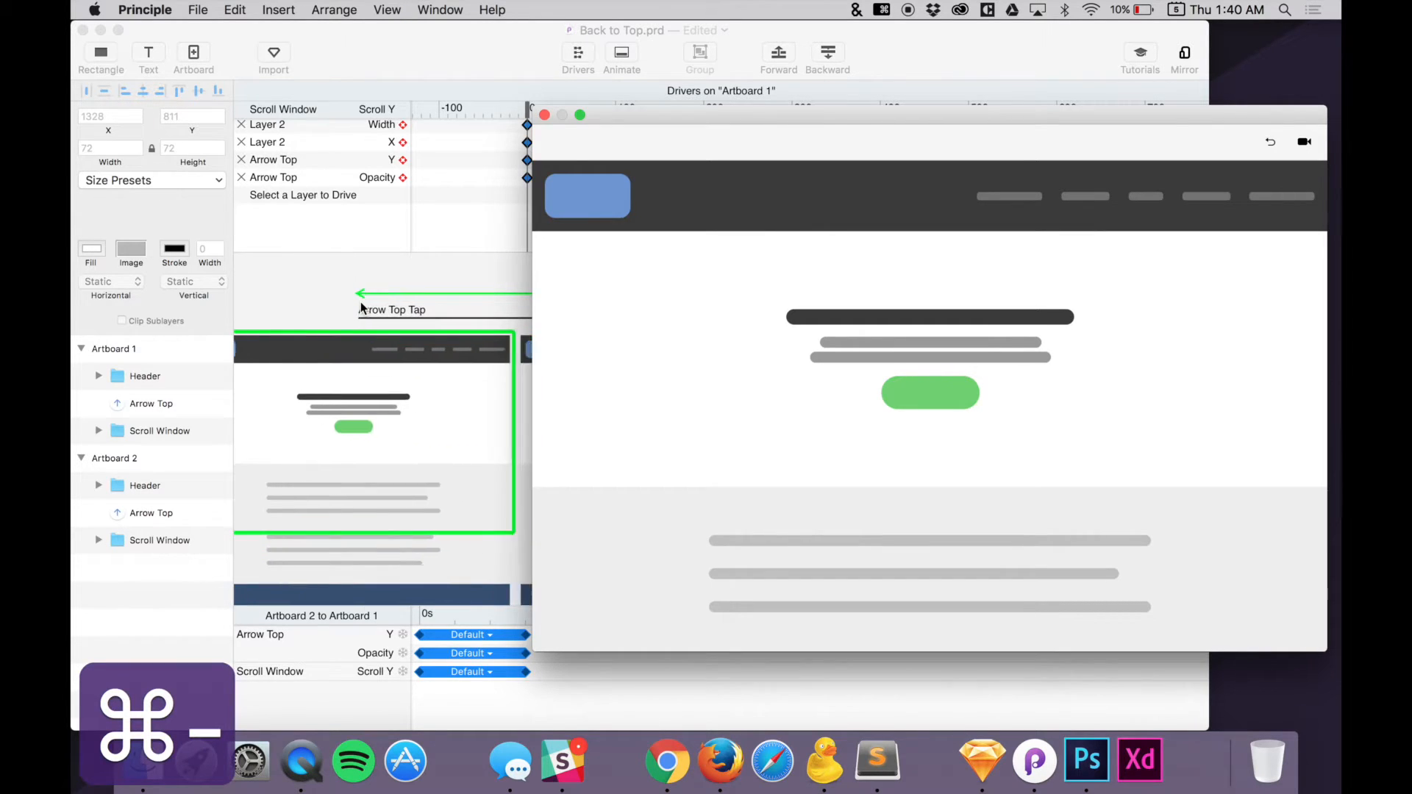
left_click(261, 347)
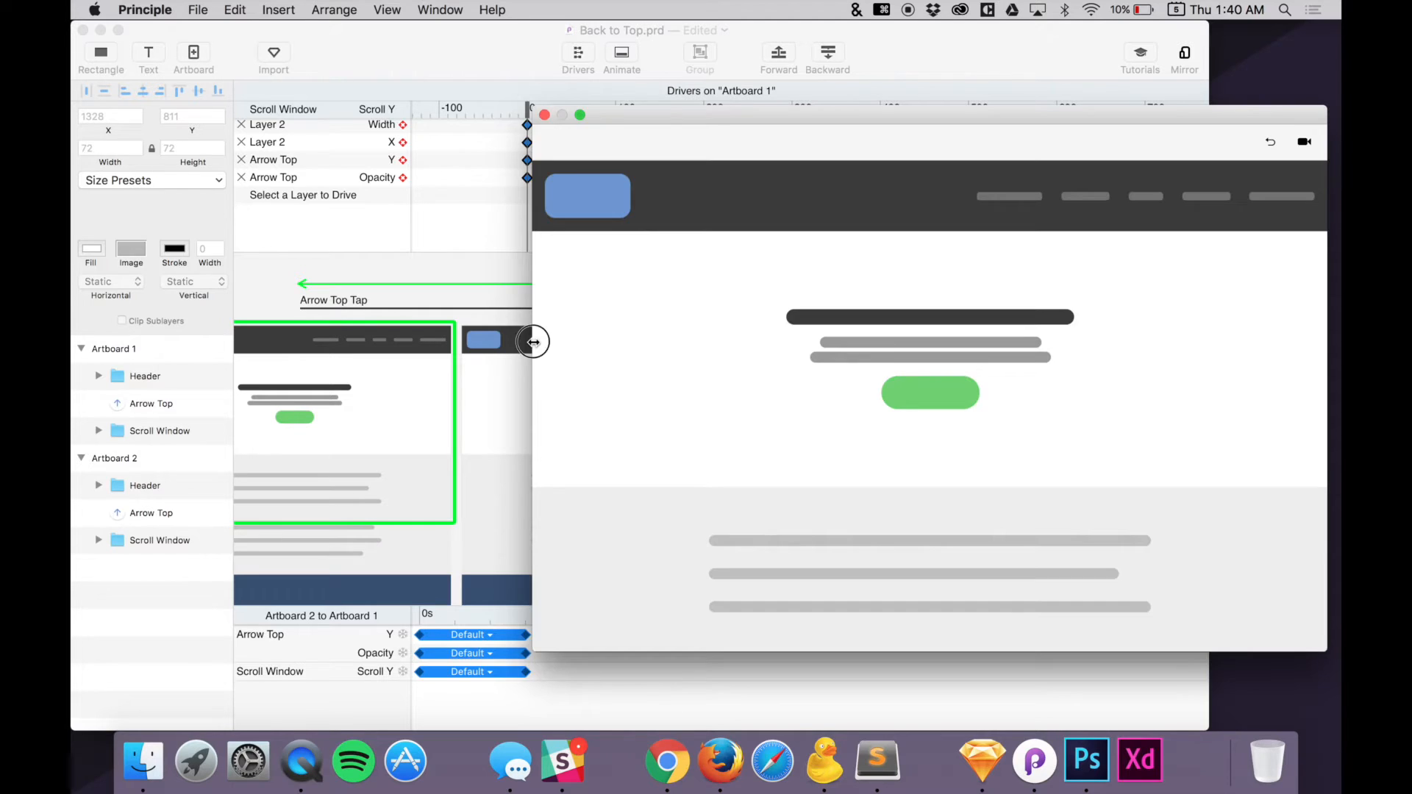
left_click_drag(533, 342, 739, 342)
Scroll and tap the arrow twice in the preview while watching the active artboard, and resize the preview window to fit the page
scroll(1118, 474, "down", 5)
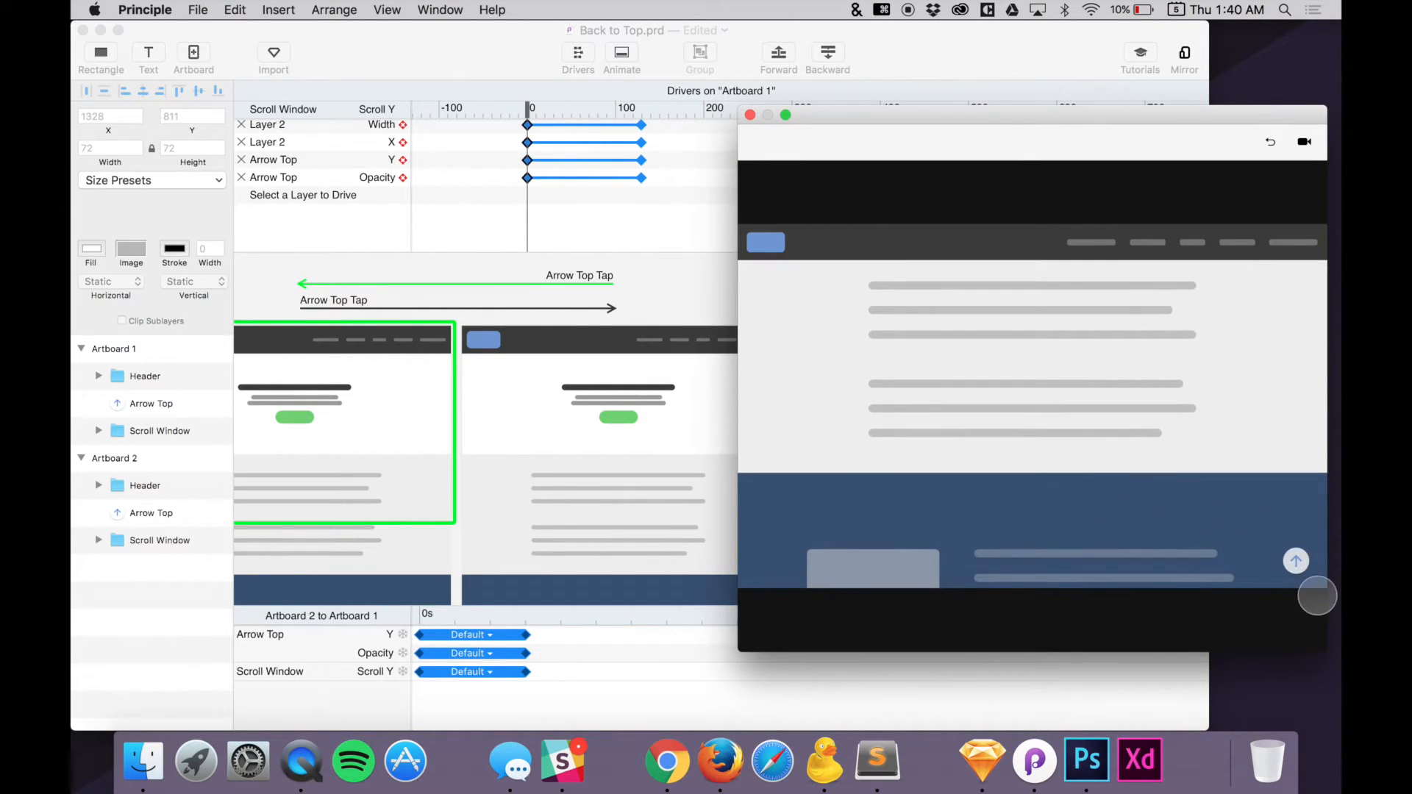
left_click(1296, 561)
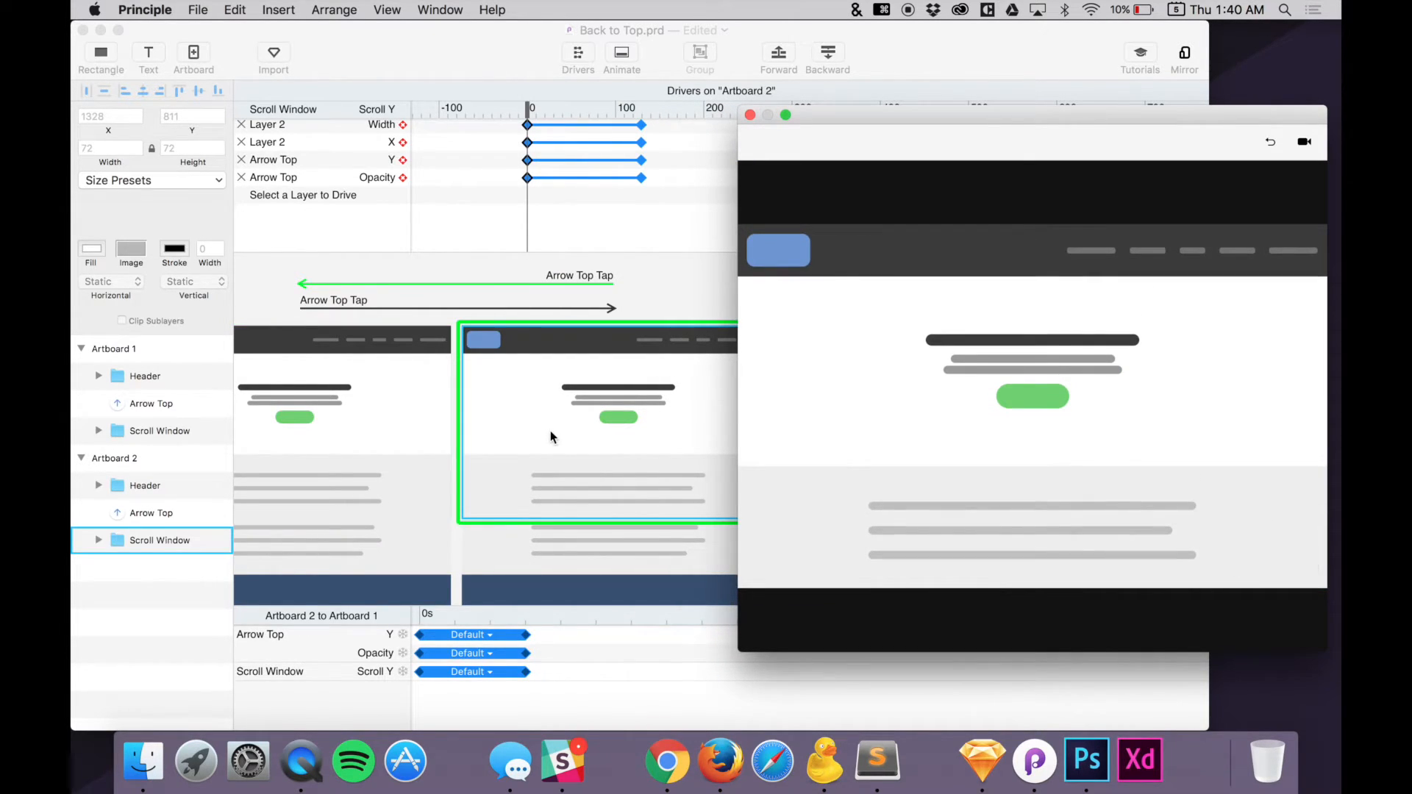
scroll(1294, 475, "down", 5)
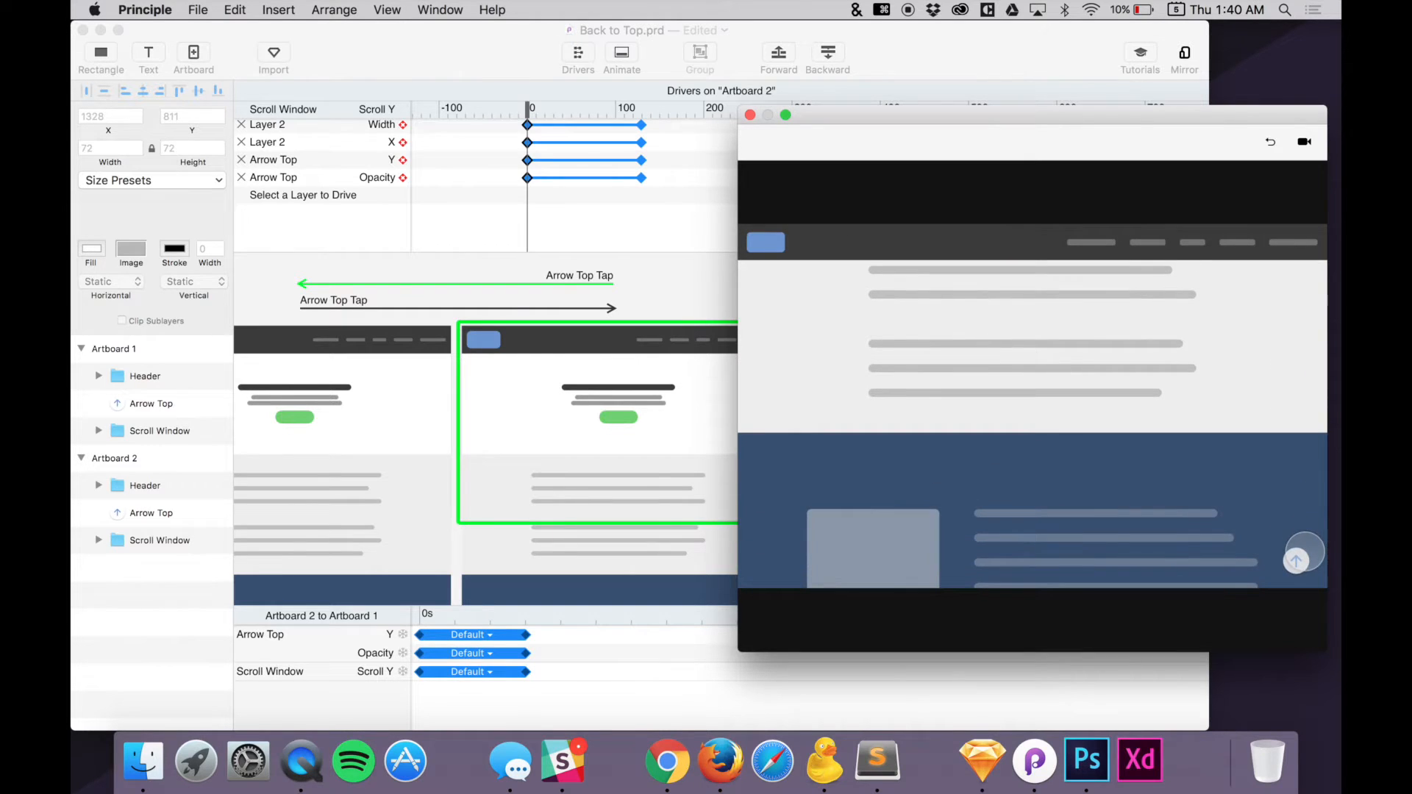
left_click(1296, 562)
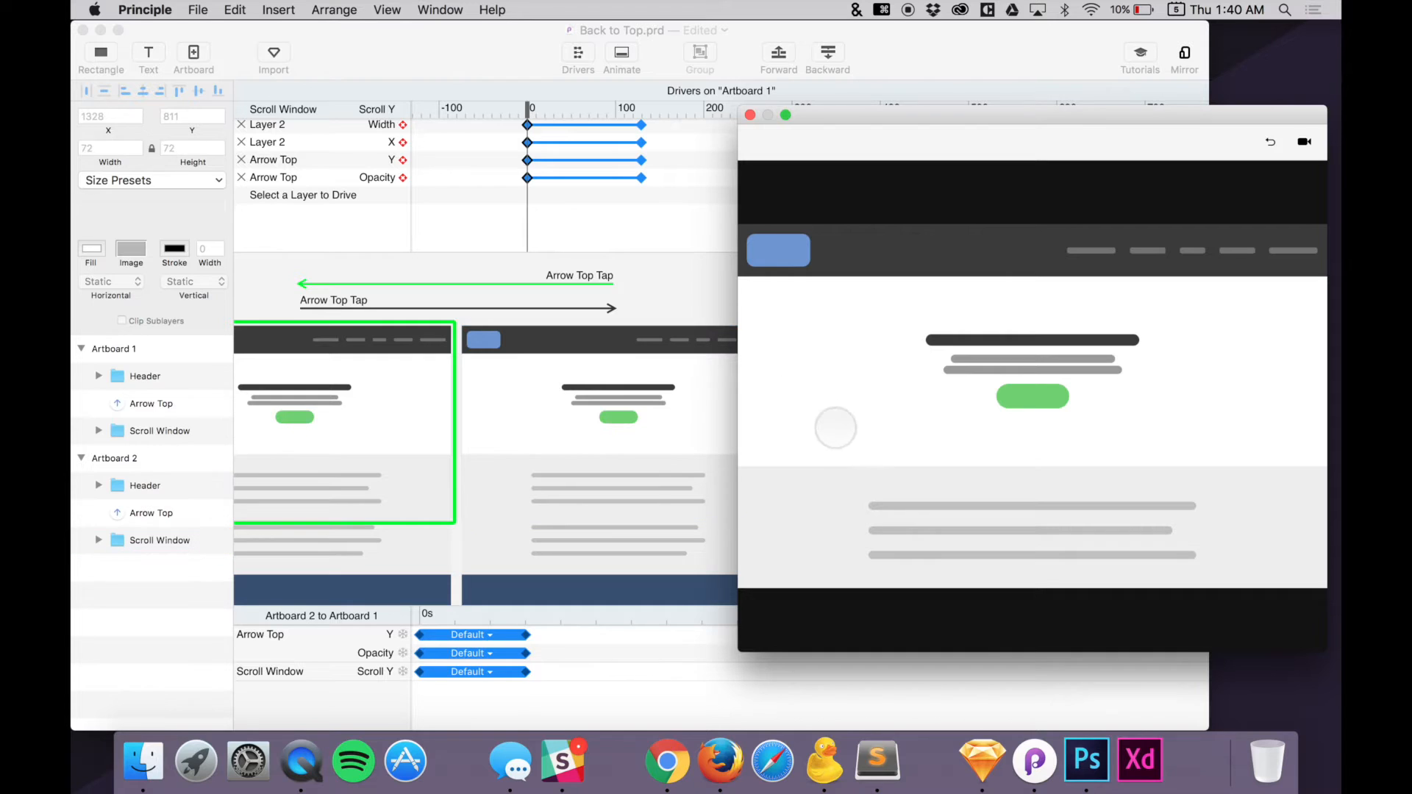
left_click_drag(797, 639, 620, 600)
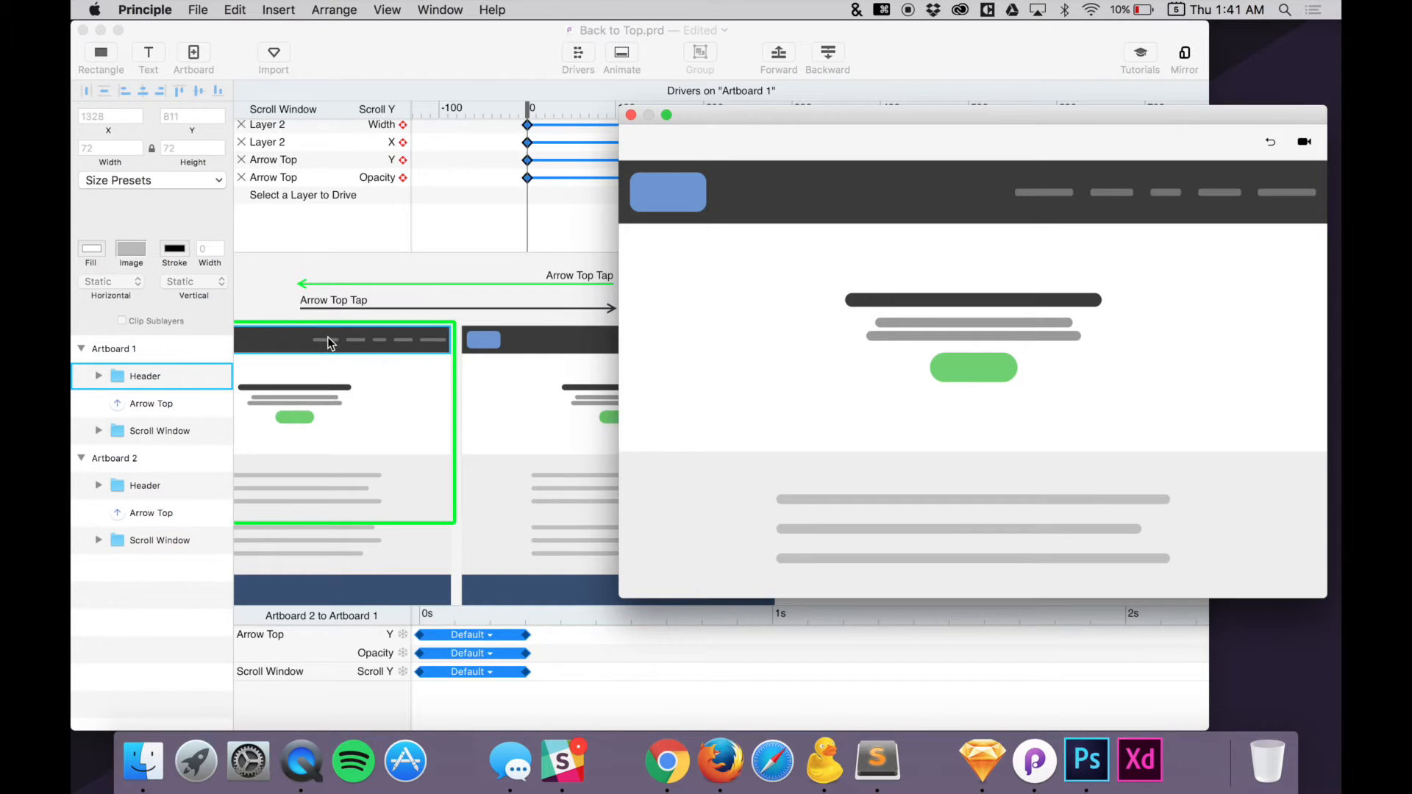
scroll(488, 448, "down", 5)
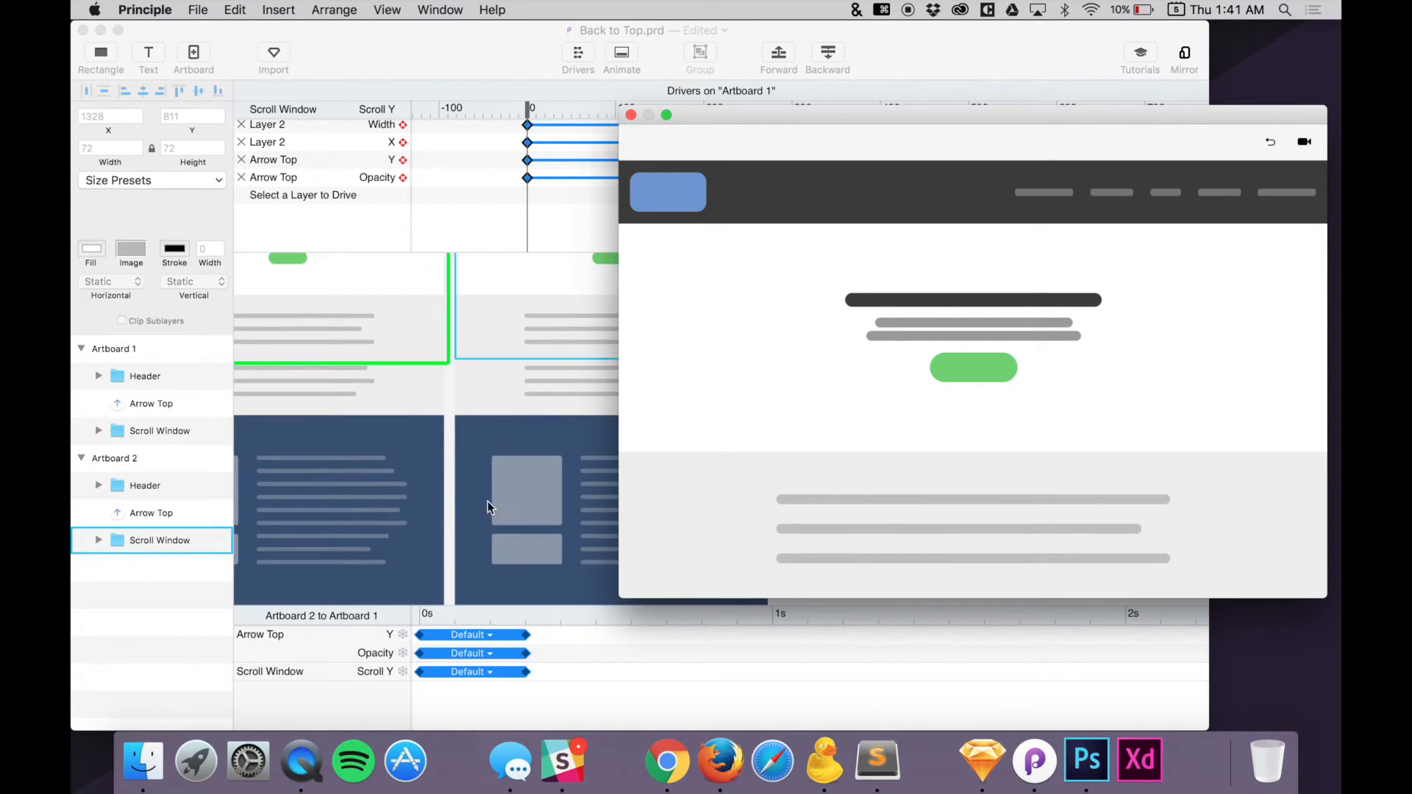
scroll(492, 465, "down", 2)
scroll(492, 466, "left", 2)
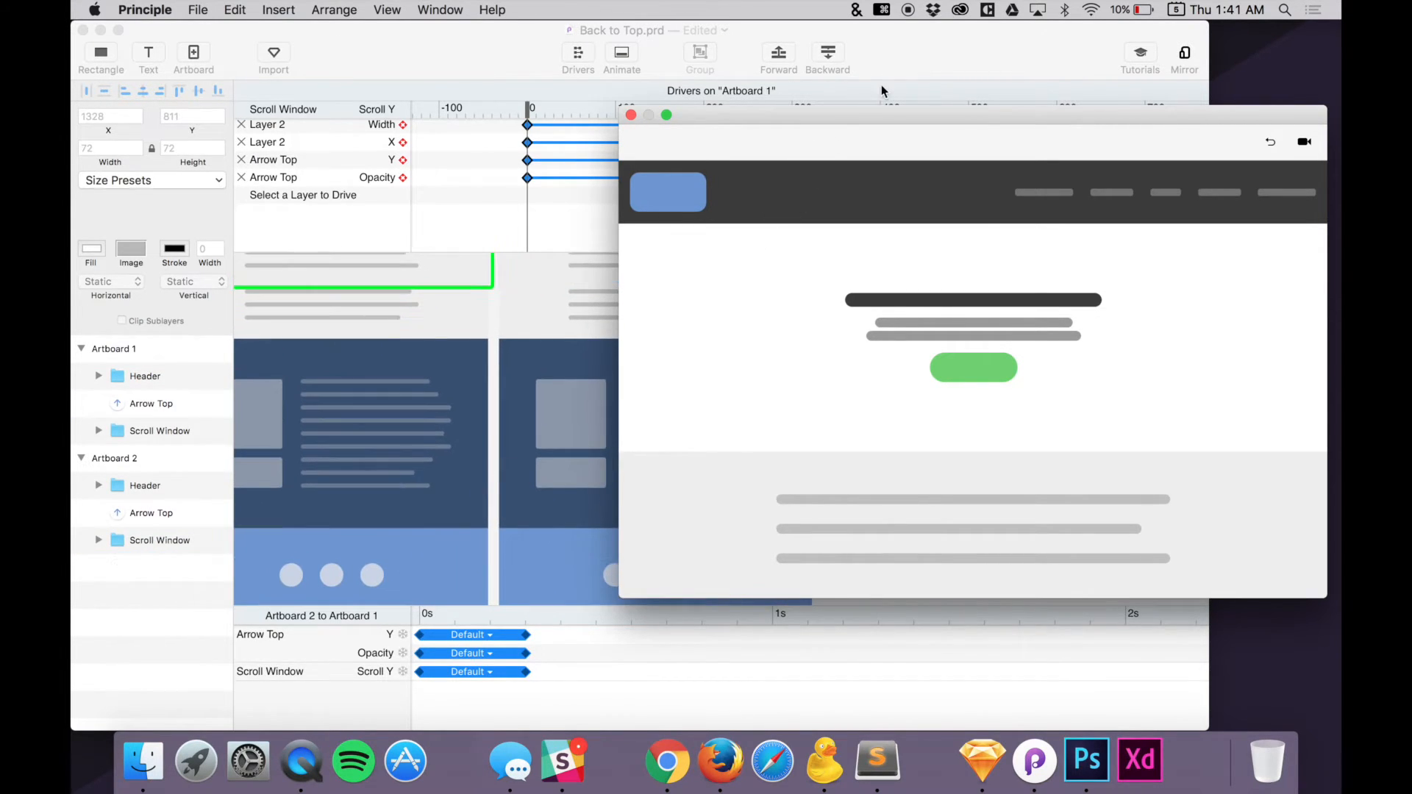
right_click(912, 50)
left_click(884, 9)
left_click(908, 43)
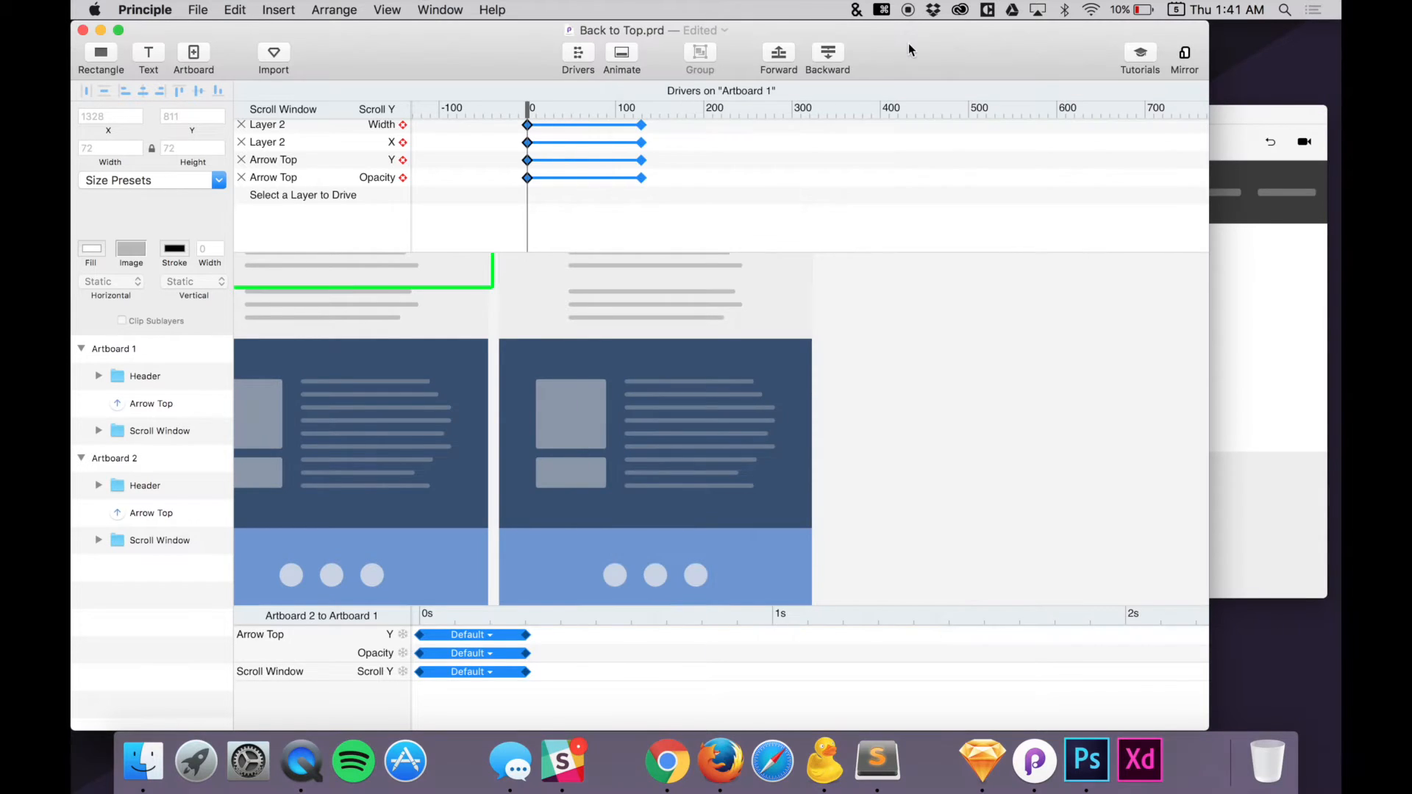
scroll(827, 372, "up", 7)
scroll(828, 372, "left", 3)
key("super+equal")
scroll(827, 368, "down", 1)
scroll(827, 368, "left", 1)
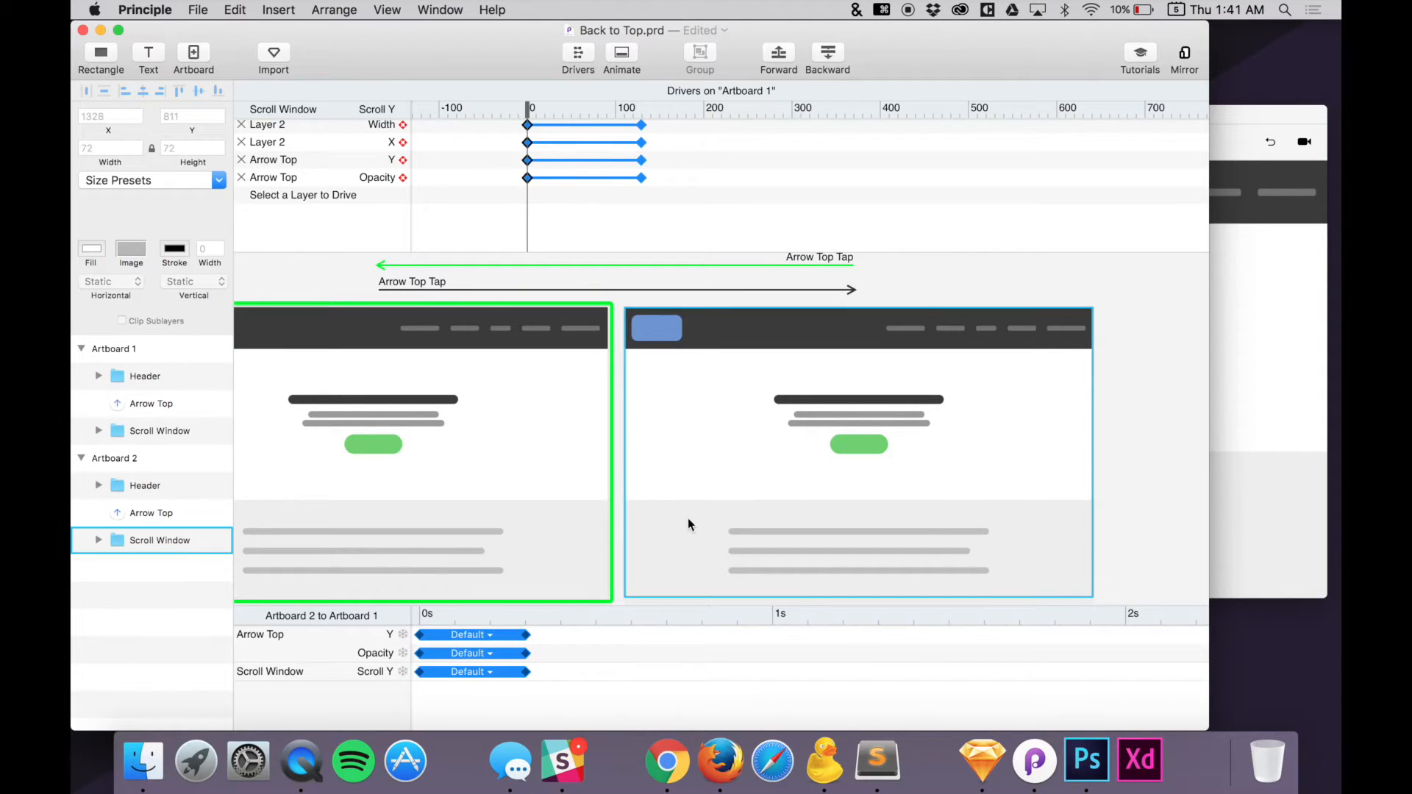
scroll(674, 363, "right", 1)
scroll(674, 364, "up", 1)
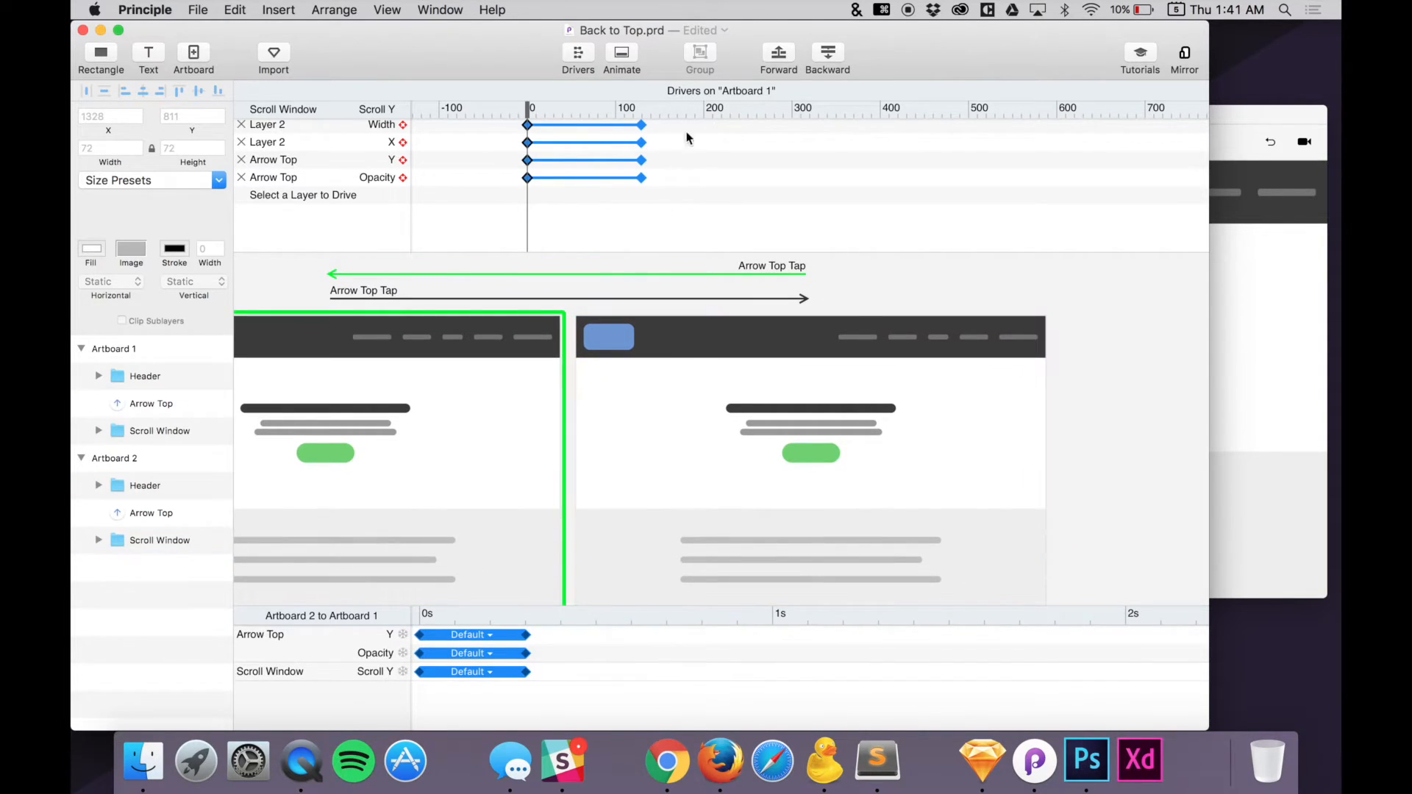
scroll(748, 343, "down", 2)
scroll(749, 343, "up", 1)
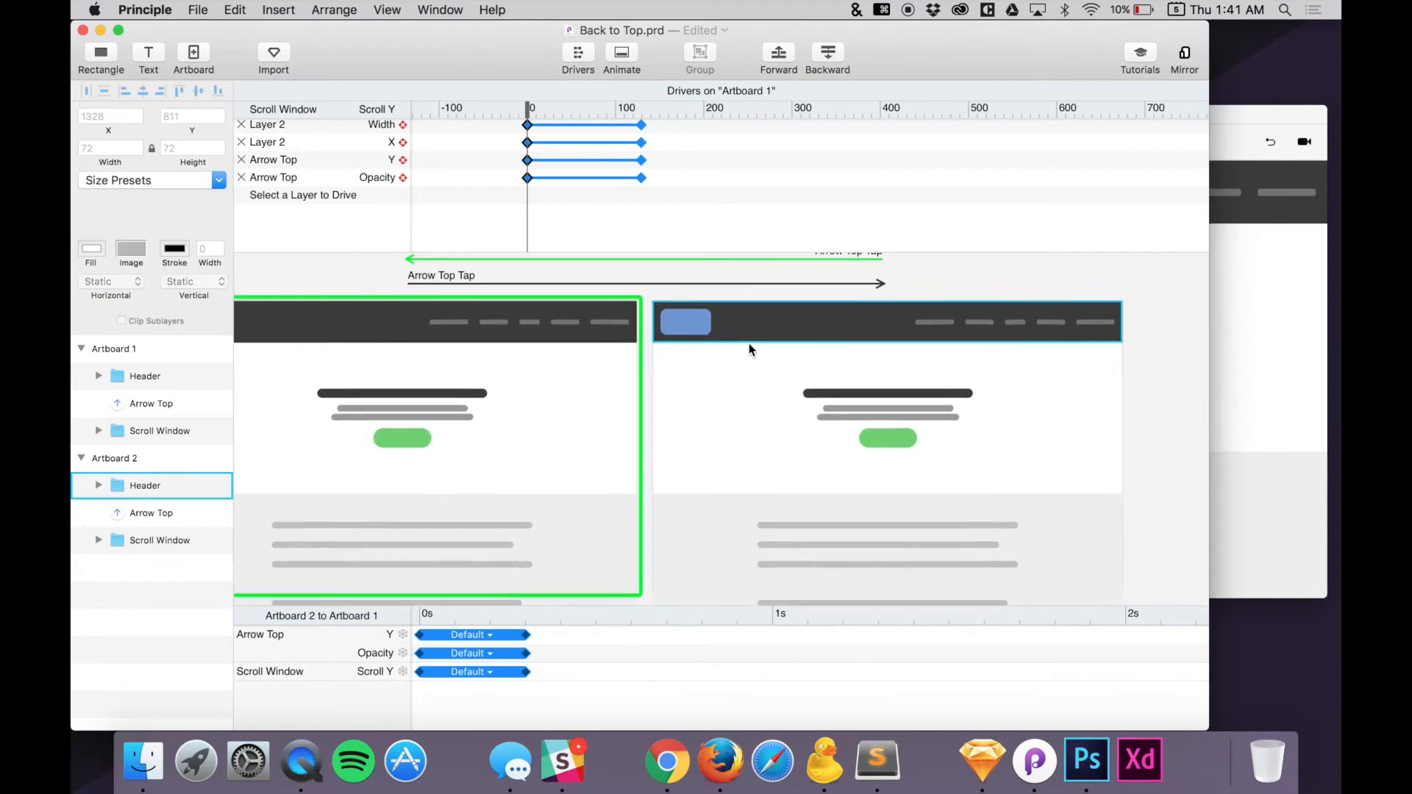
Collapse the layer lists of Artboard 1 and Artboard 2 and select Artboard 2
left_click(700, 346)
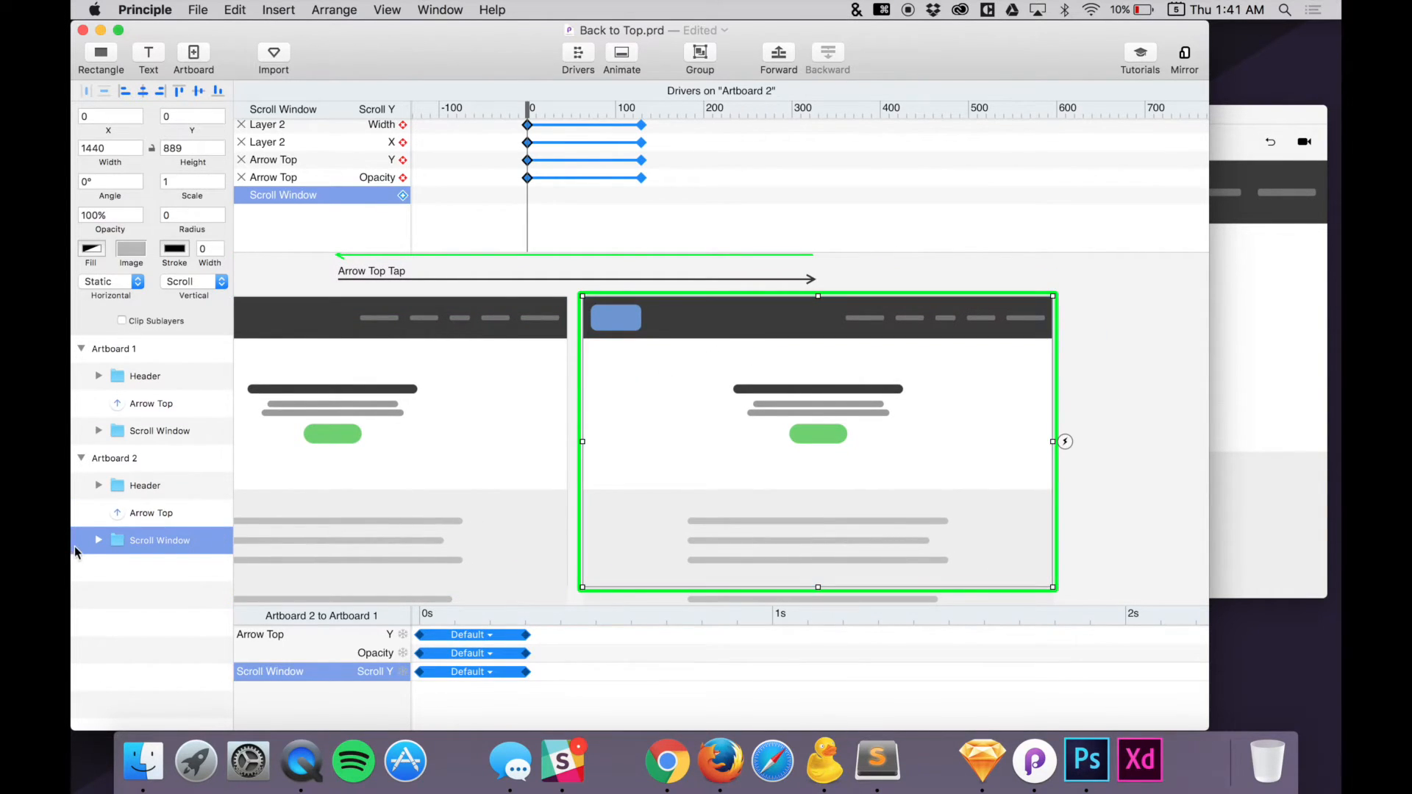
left_click(82, 458)
left_click(81, 349)
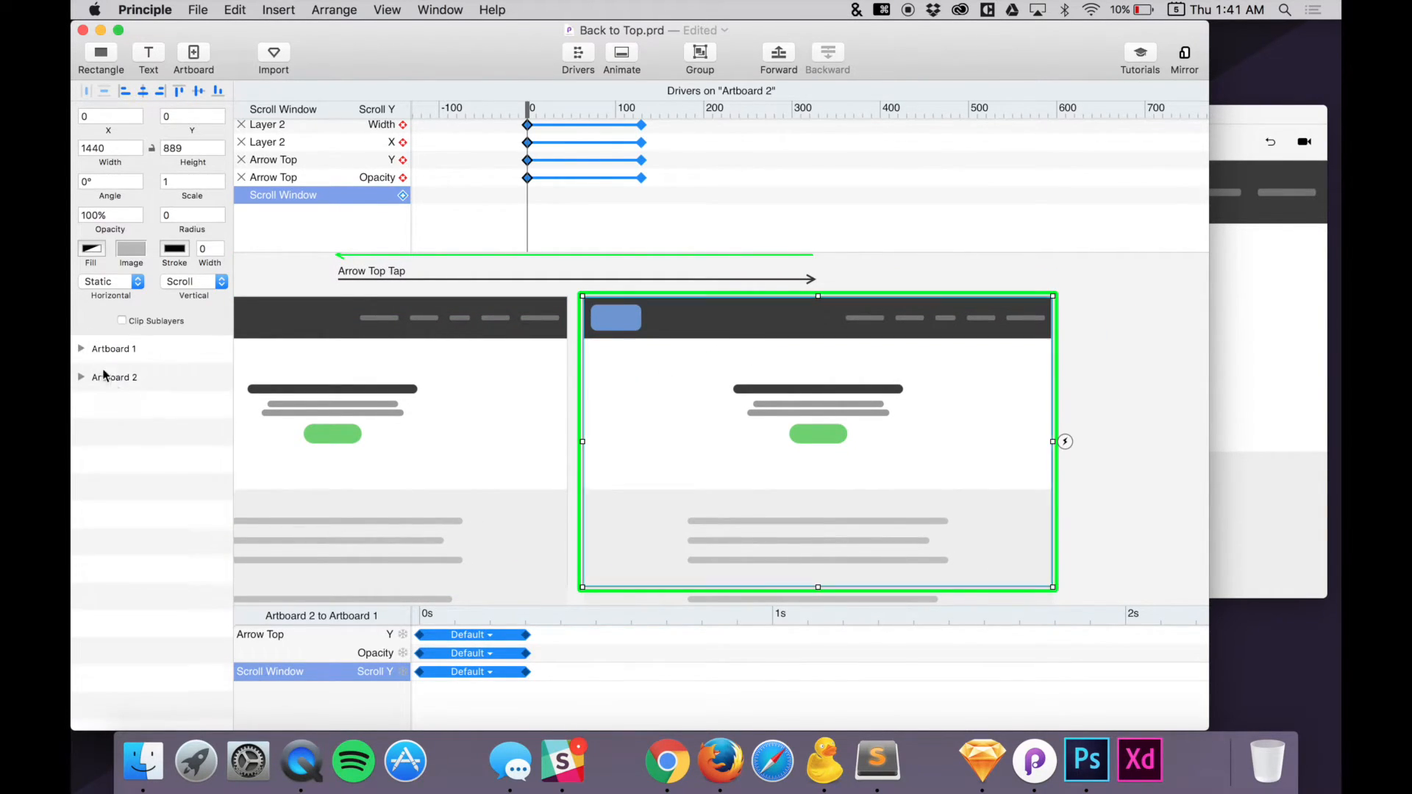
left_click(137, 387)
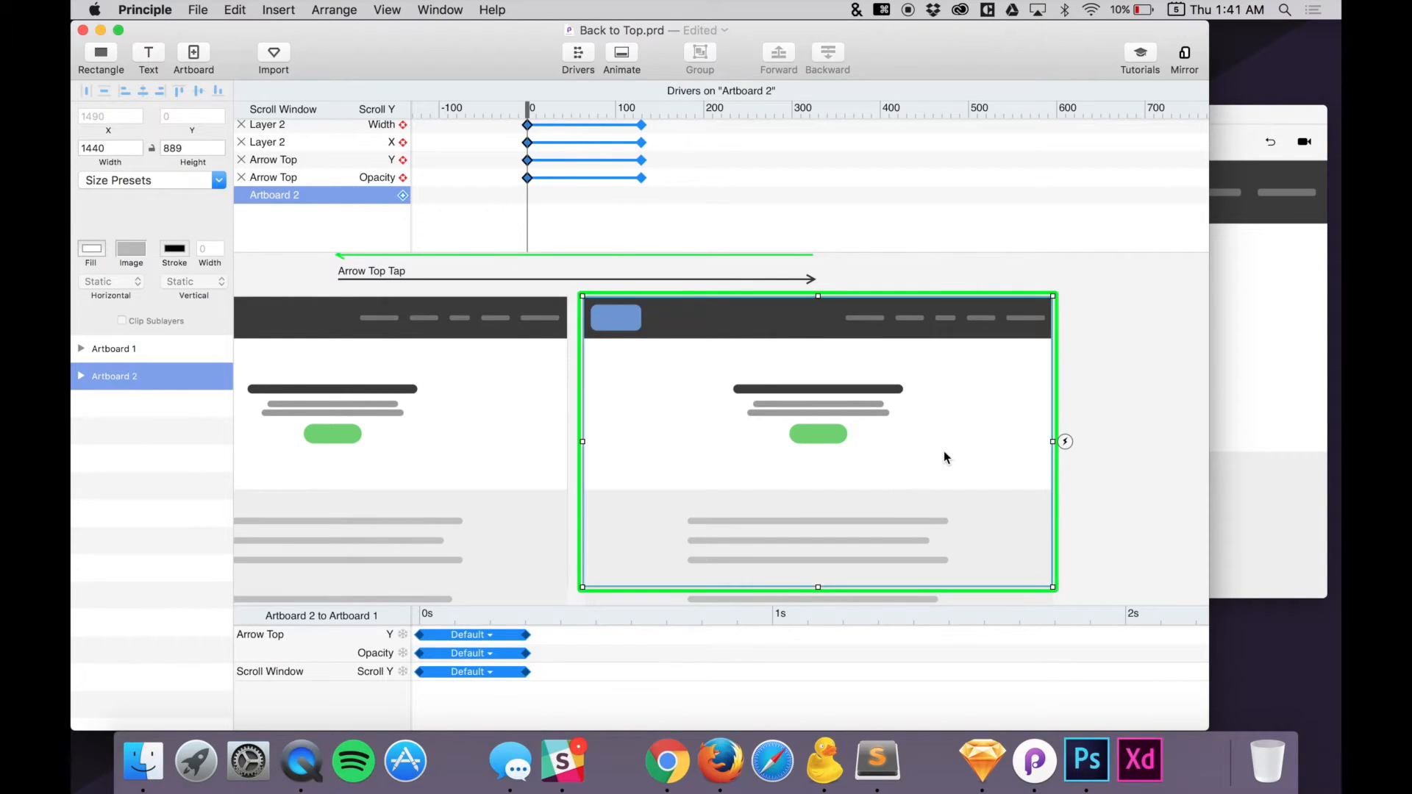
Add a Tap transition from Layer 7, the first navigation link in Artboard 2's header, to a new duplicate artboard
scroll(943, 451, "right", 3)
scroll(943, 452, "up", 1)
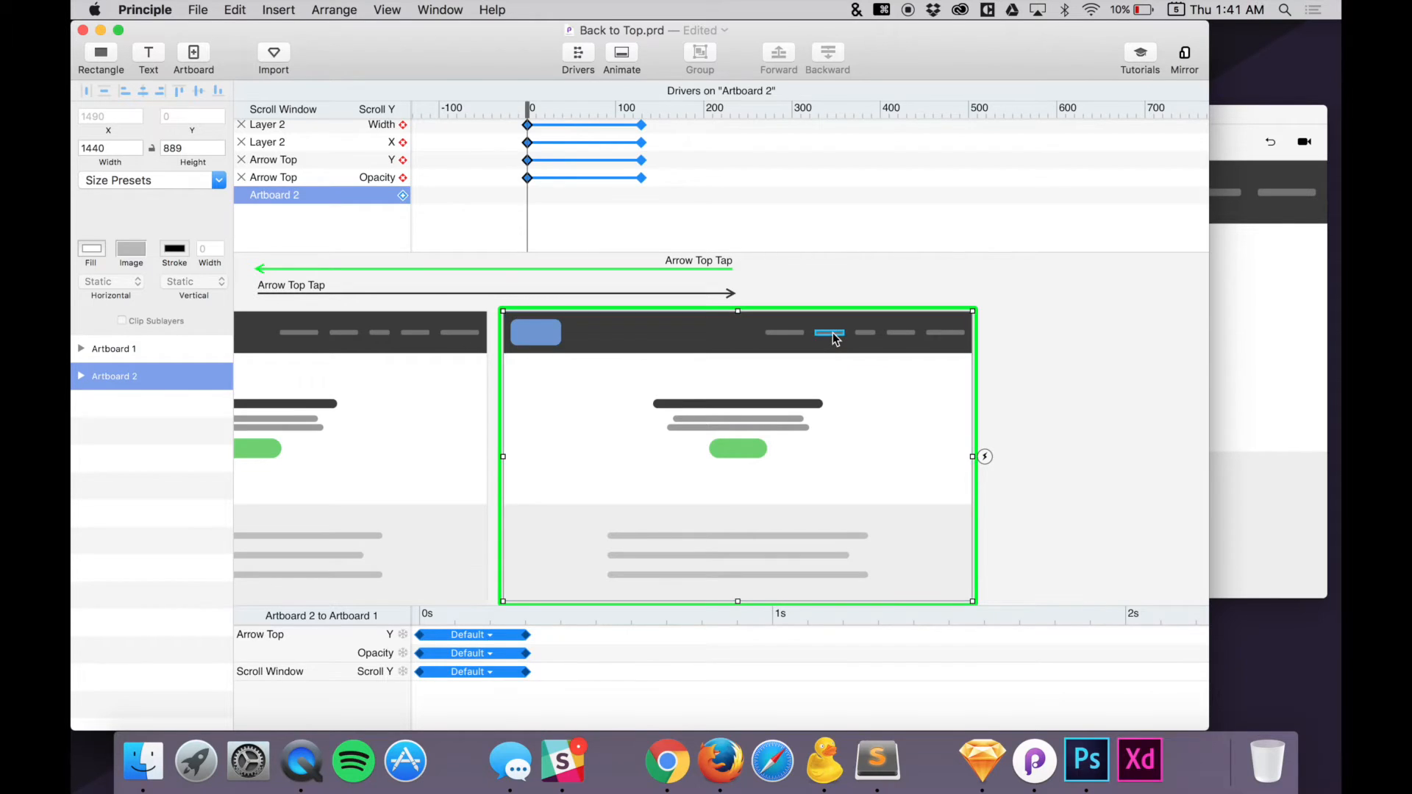
left_click(789, 337)
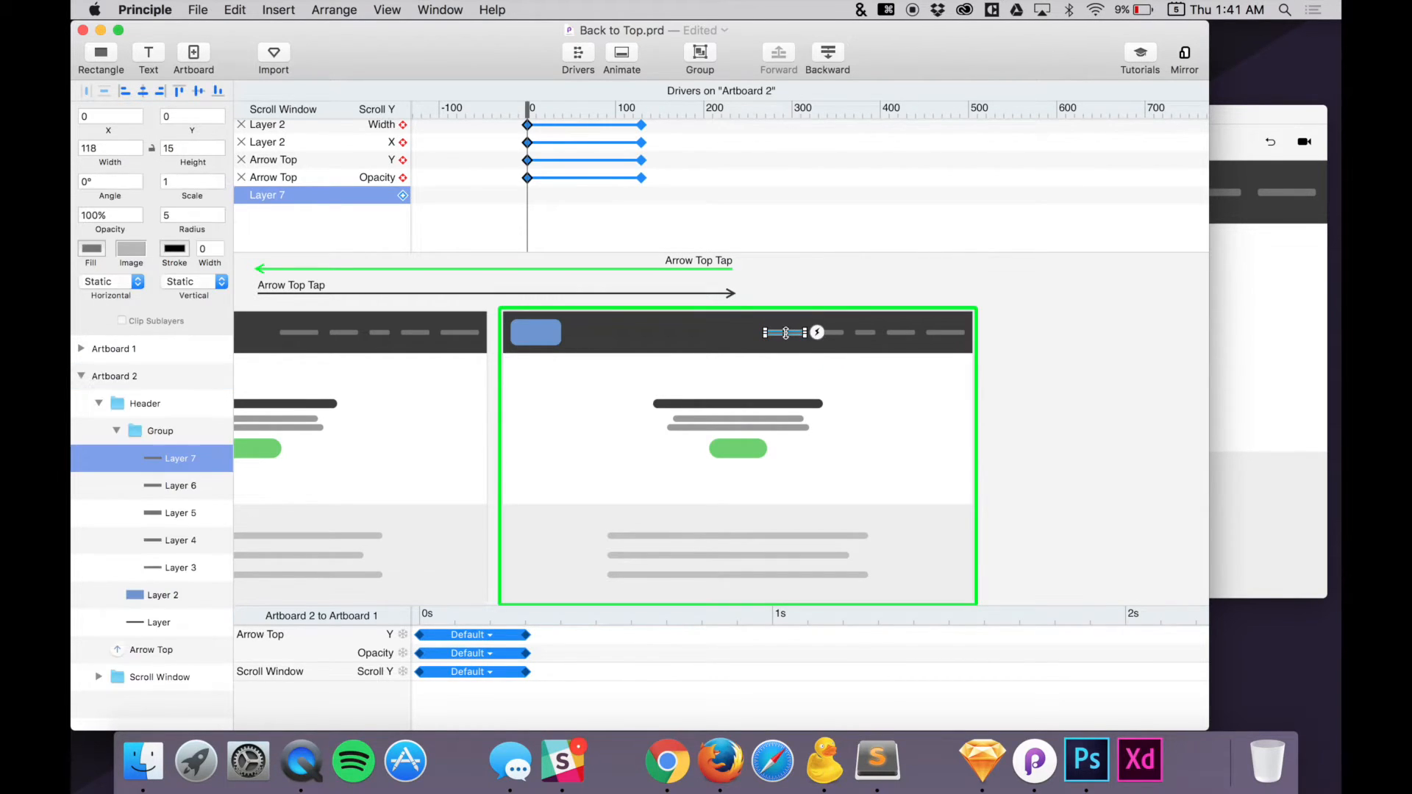
left_click(816, 333)
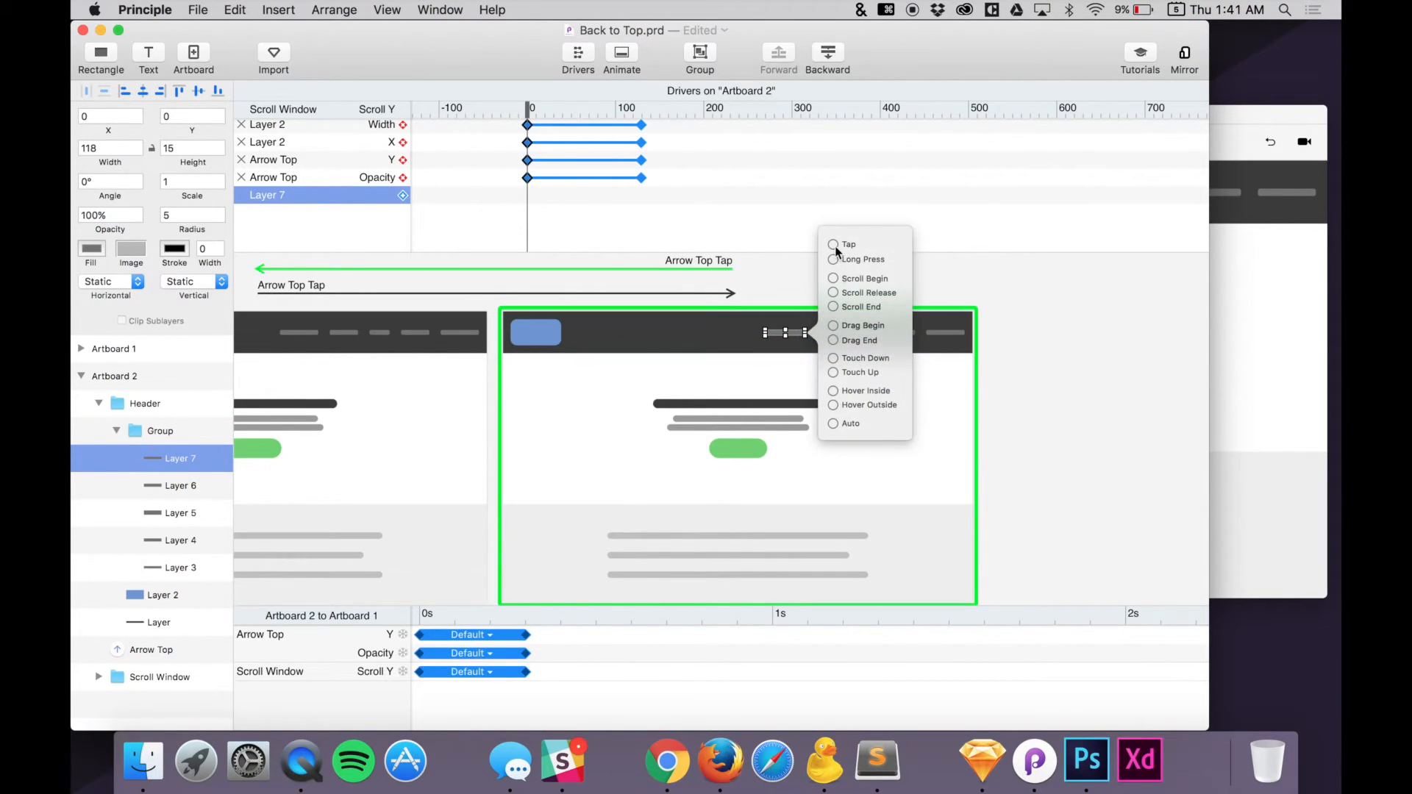
left_click_drag(834, 244, 731, 515)
scroll(806, 461, "right", 6)
scroll(675, 379, "left", 2)
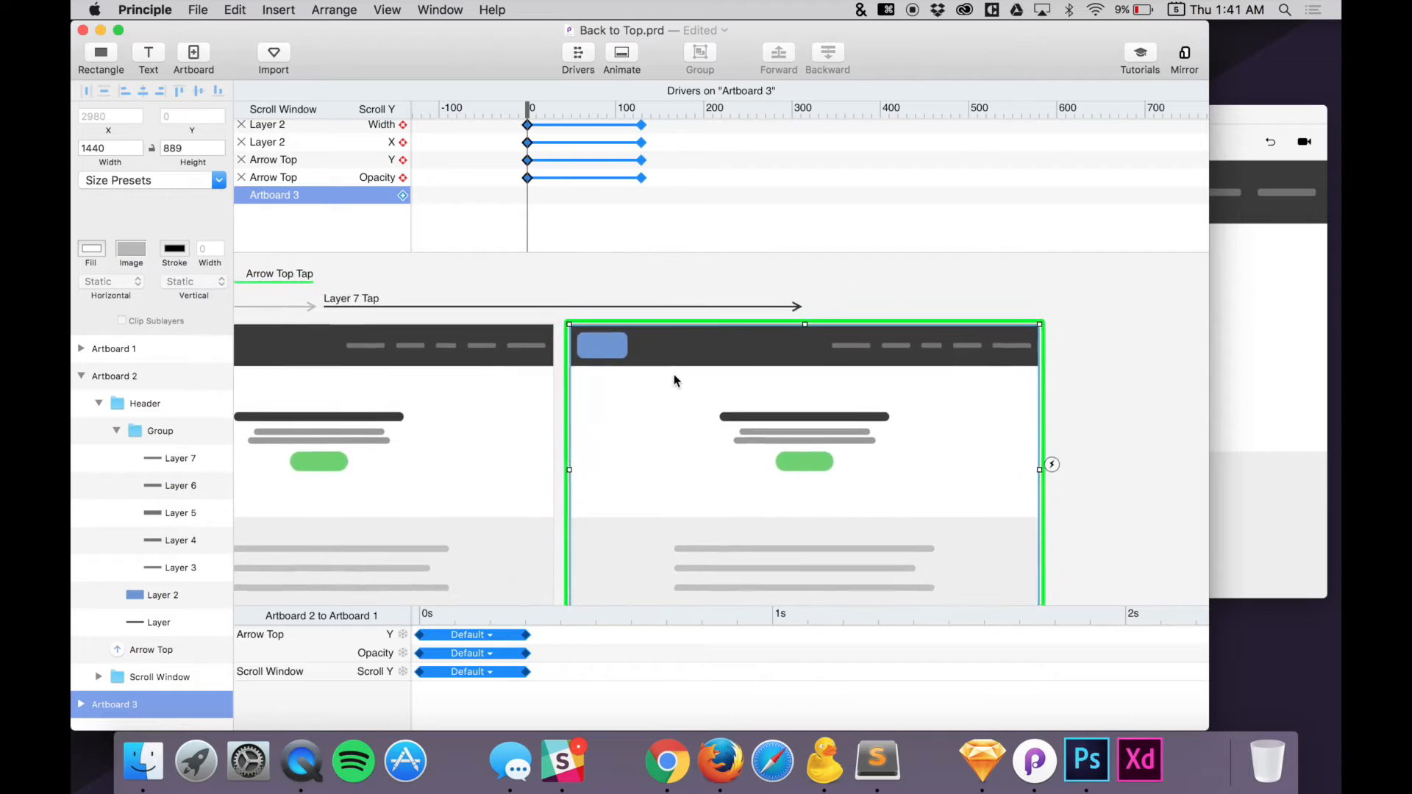
Select Artboard 3's Scroll Window and look over its page content beside Artboard 2
scroll(568, 384, "left", 3)
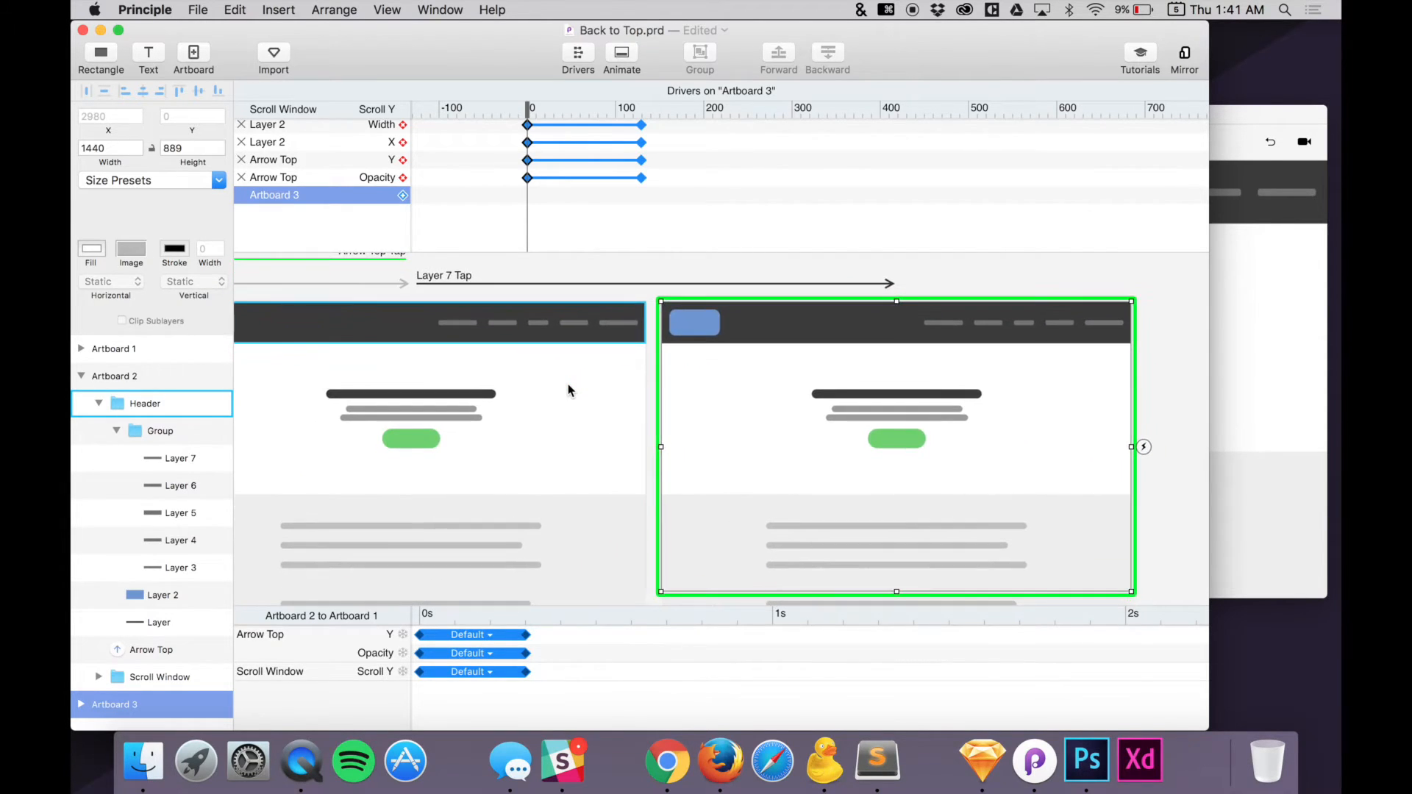
left_click(949, 280)
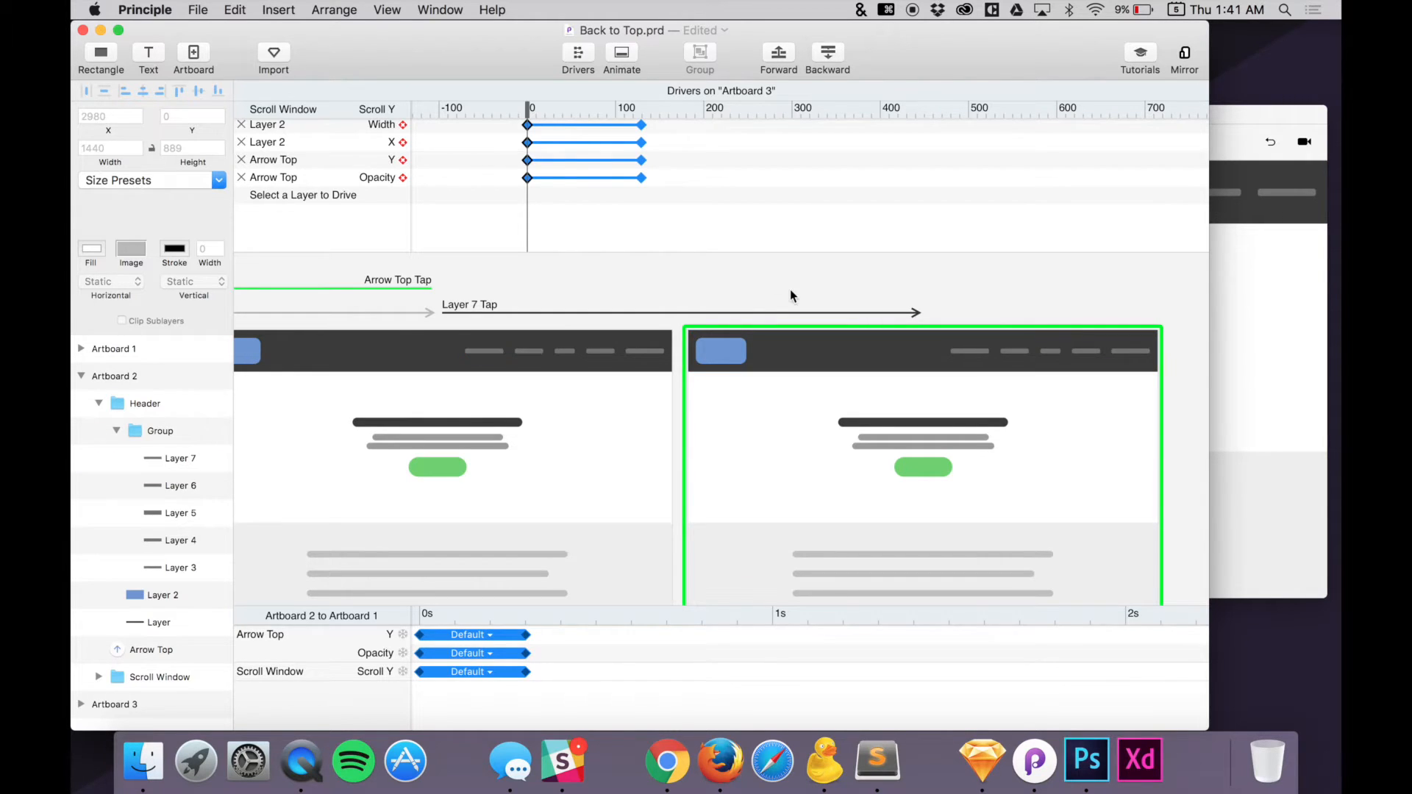
left_click(996, 466)
scroll(996, 468, "down", 2)
scroll(997, 470, "down", 1)
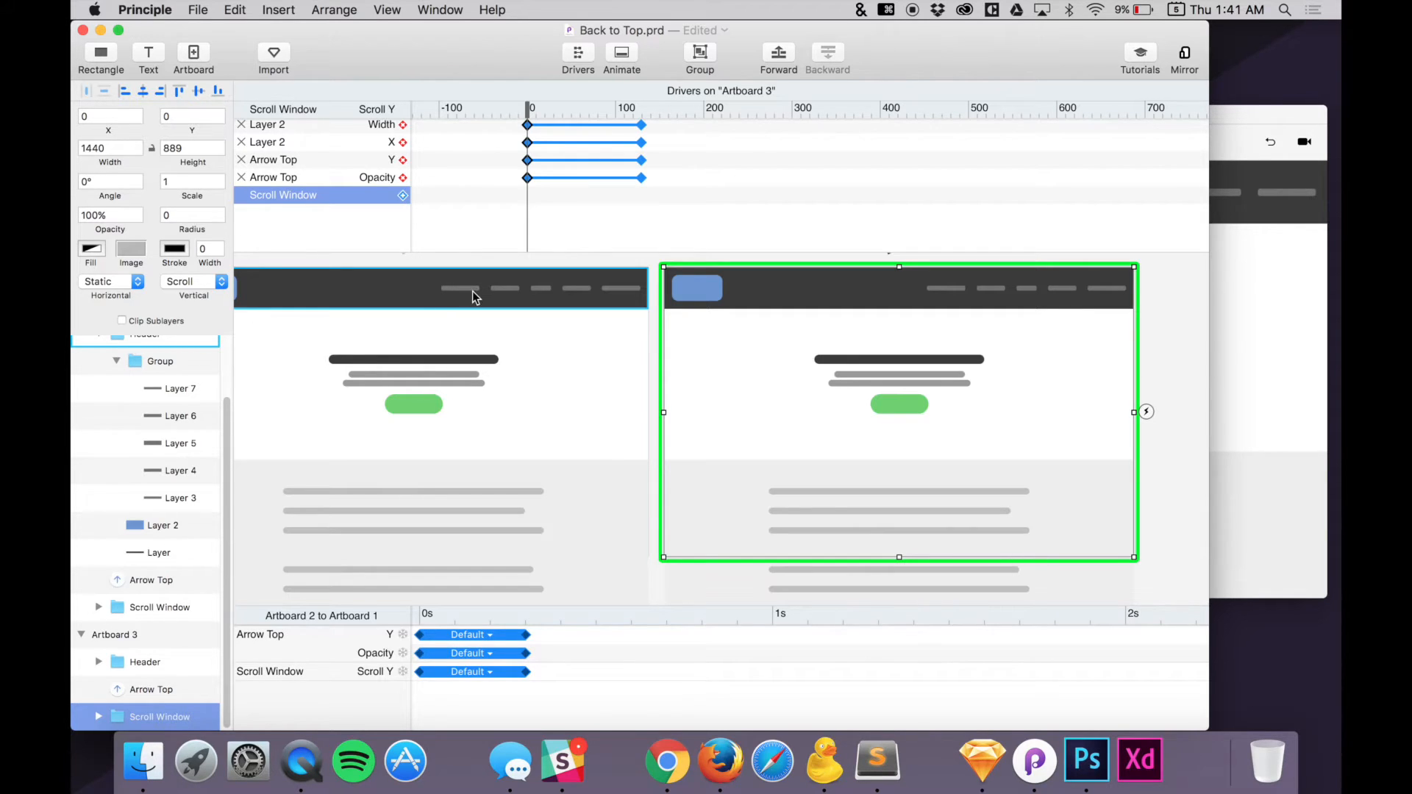
scroll(978, 478, "down", 3)
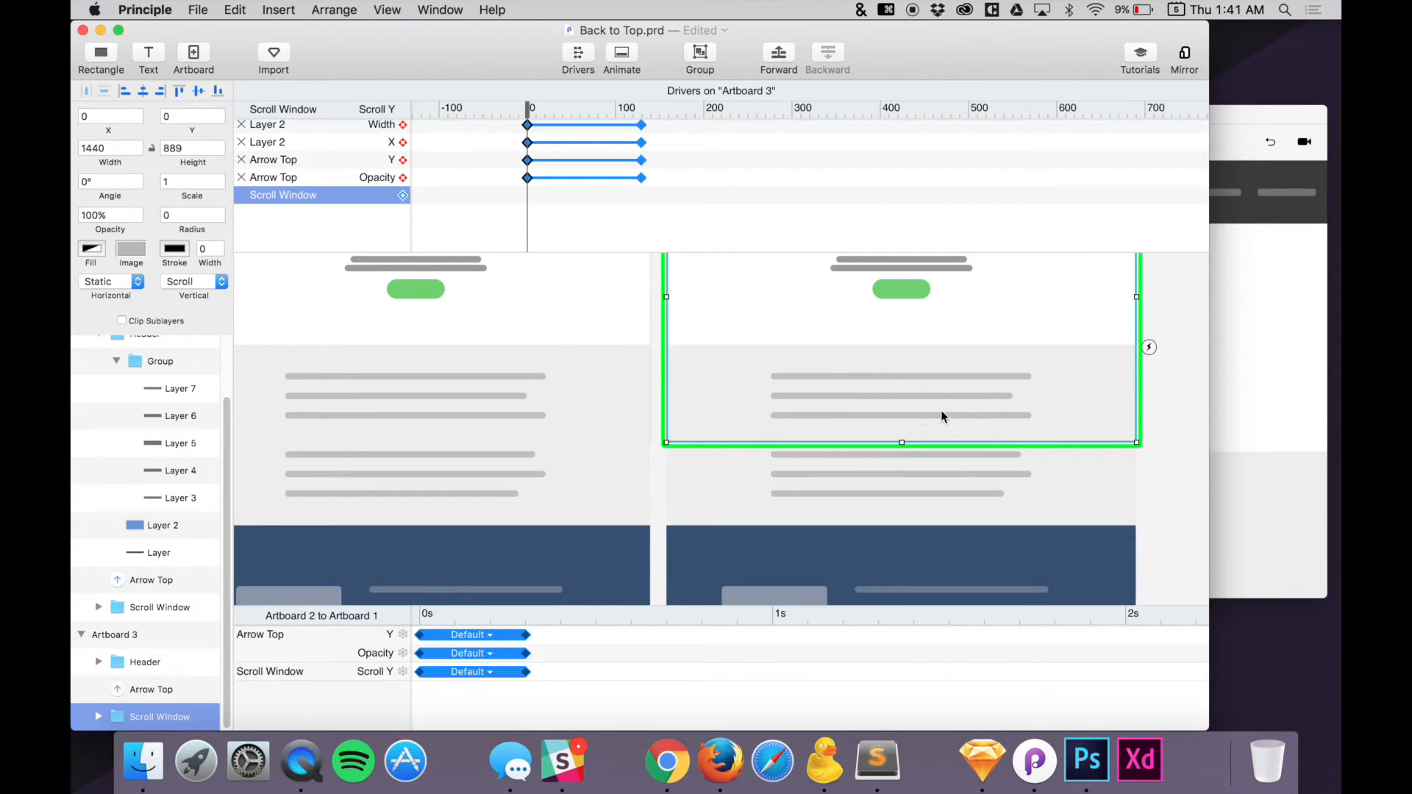
Move Artboard 3's Scroll Y driver position to about 500 so its page rests on the grey text section
scroll(933, 416, "up", 5)
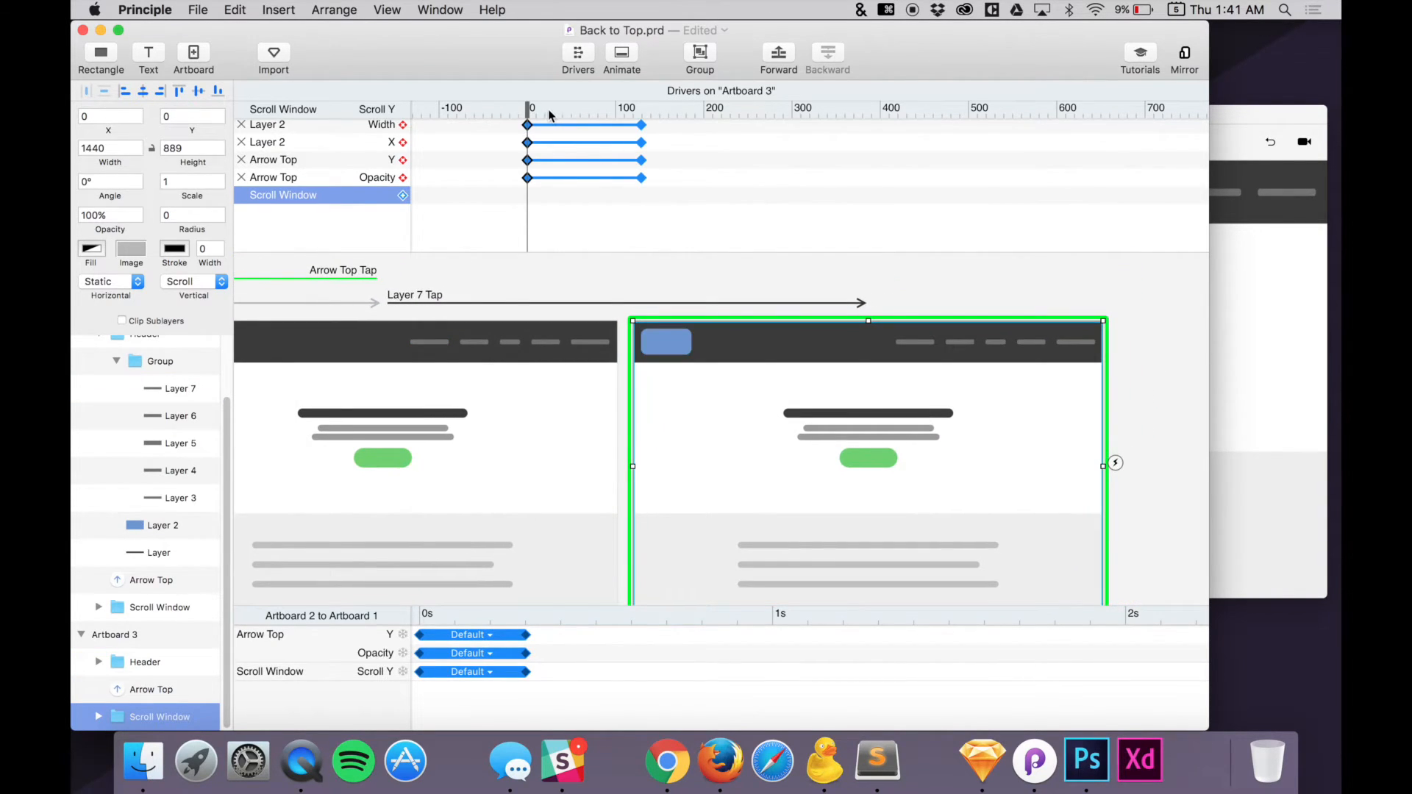
scroll(808, 396, "down", 1)
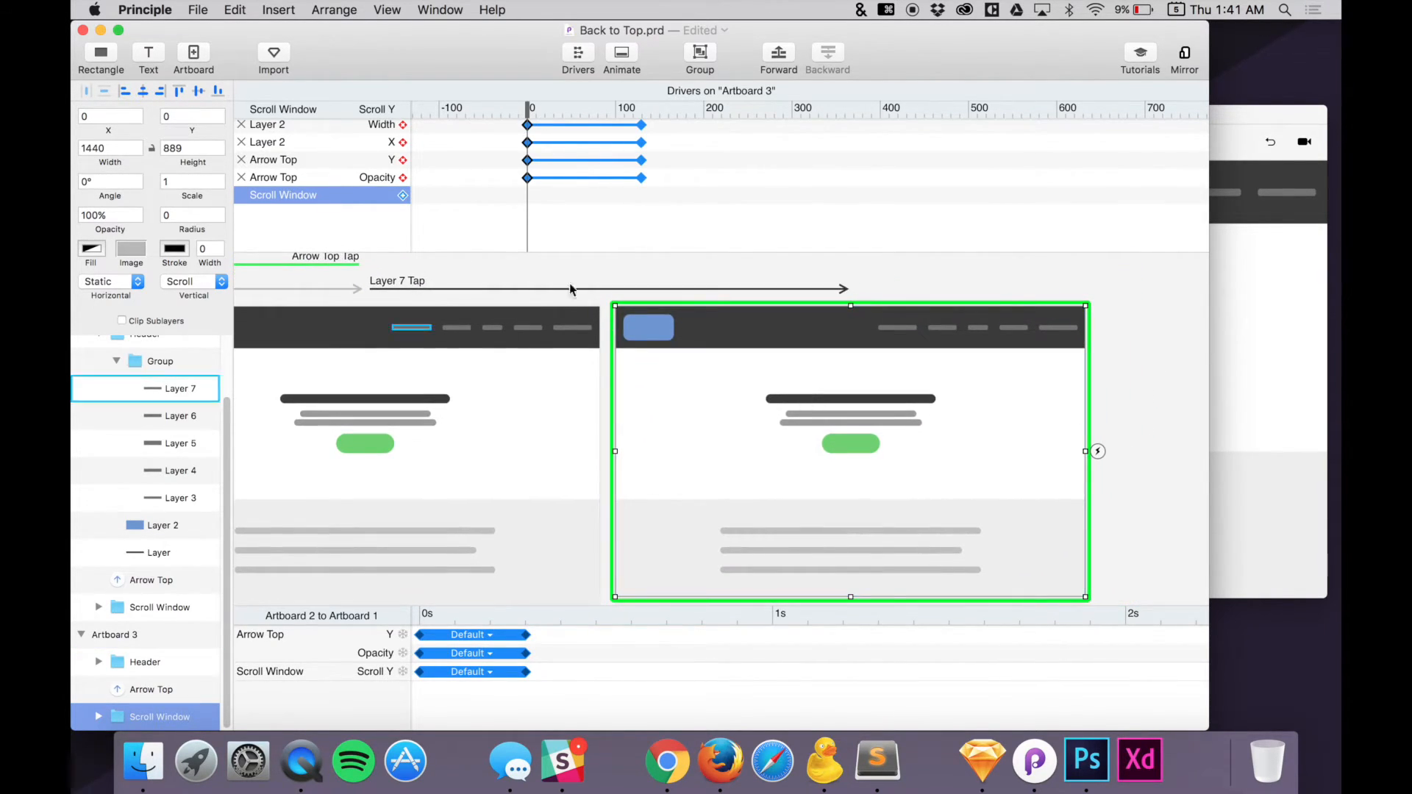
left_click(528, 306)
left_click(704, 333)
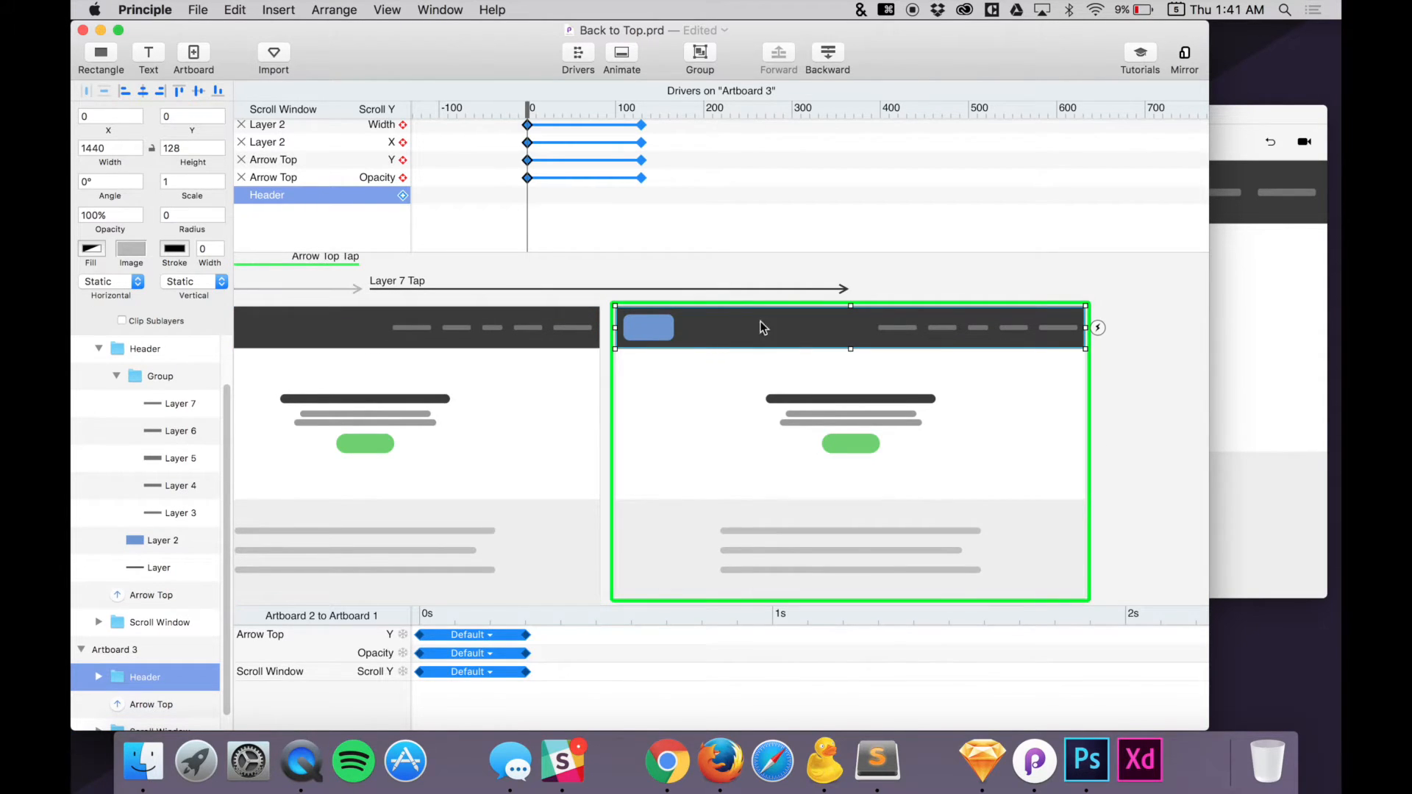
left_click(99, 650)
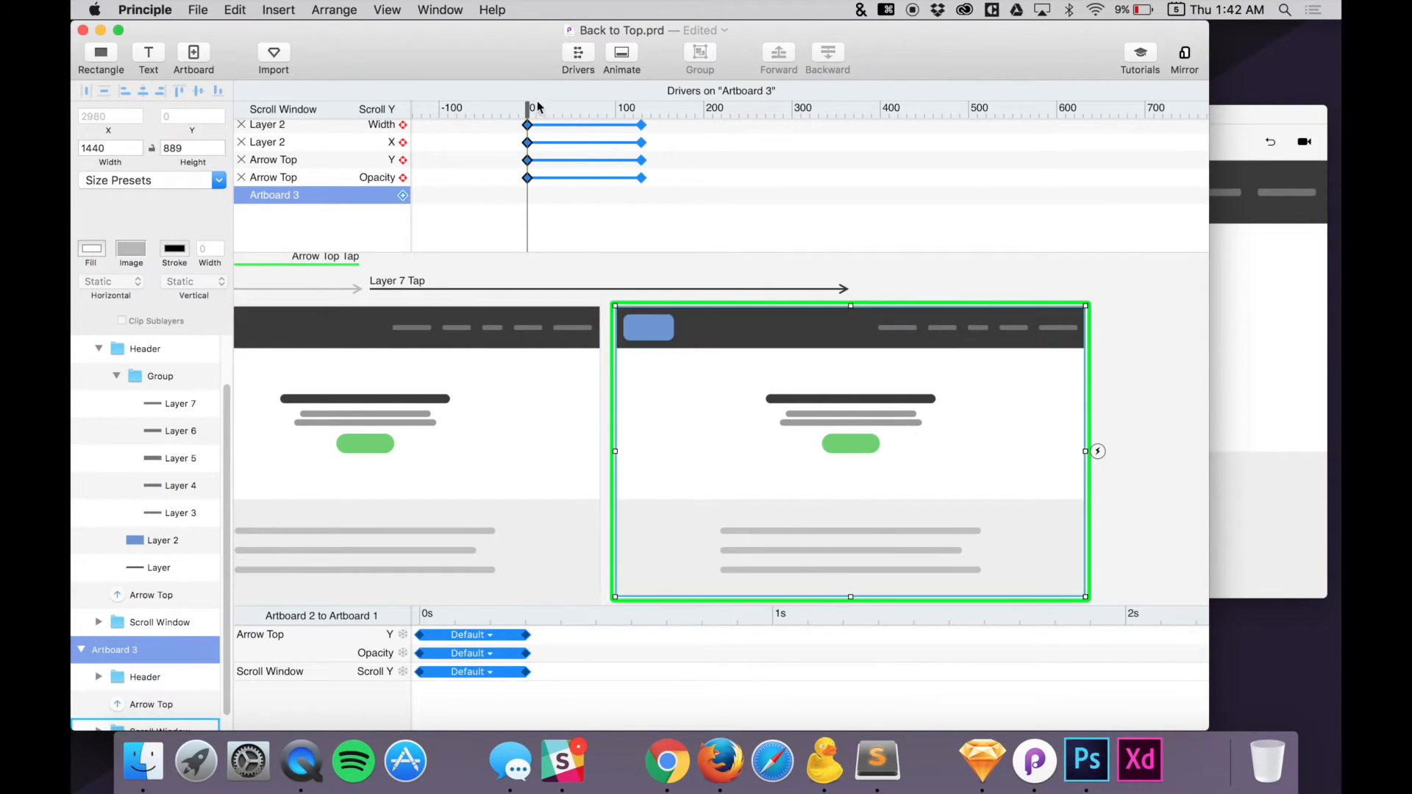
left_click_drag(527, 110, 975, 163)
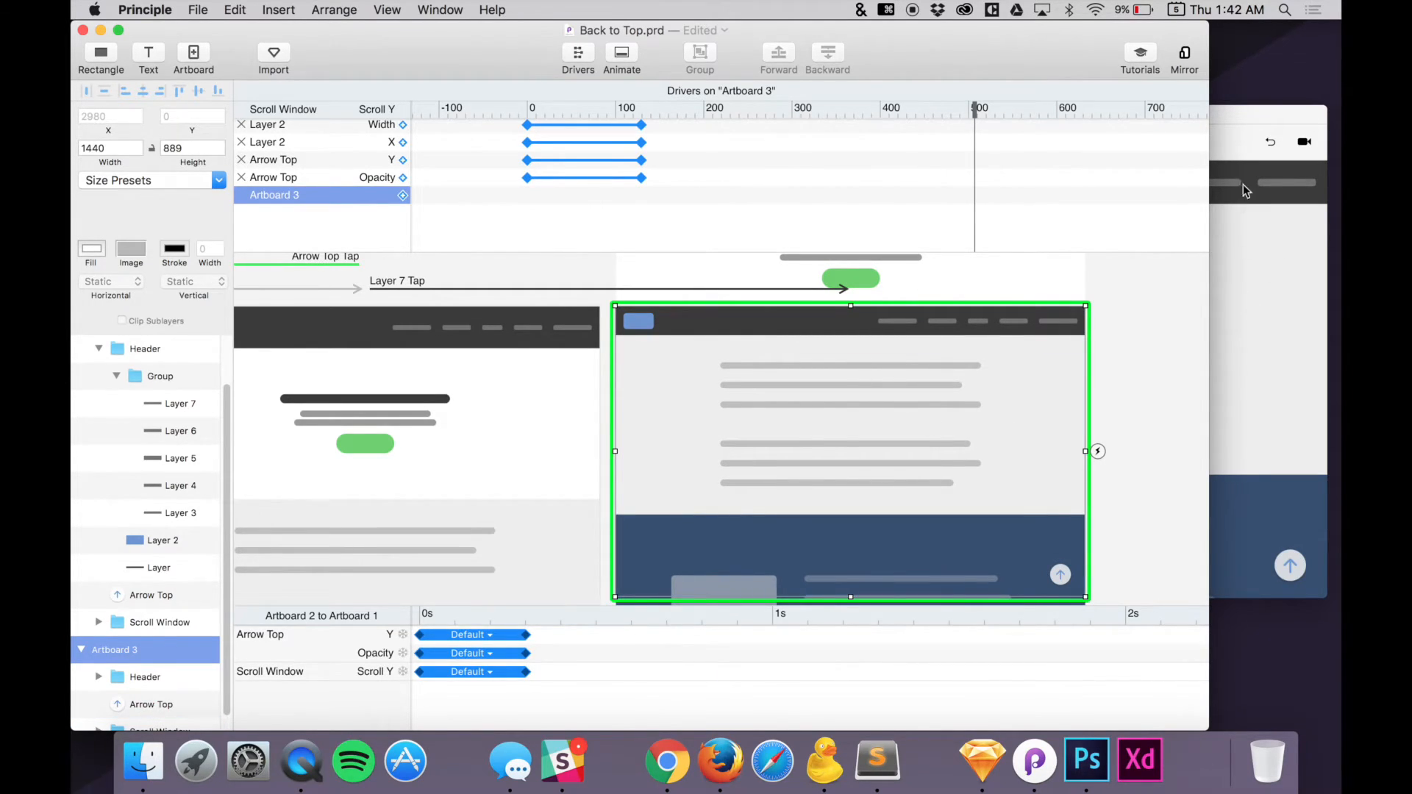
Test the first header link's transition from Artboard 2 in the preview, and dismiss the low-battery notification
left_click(1232, 138)
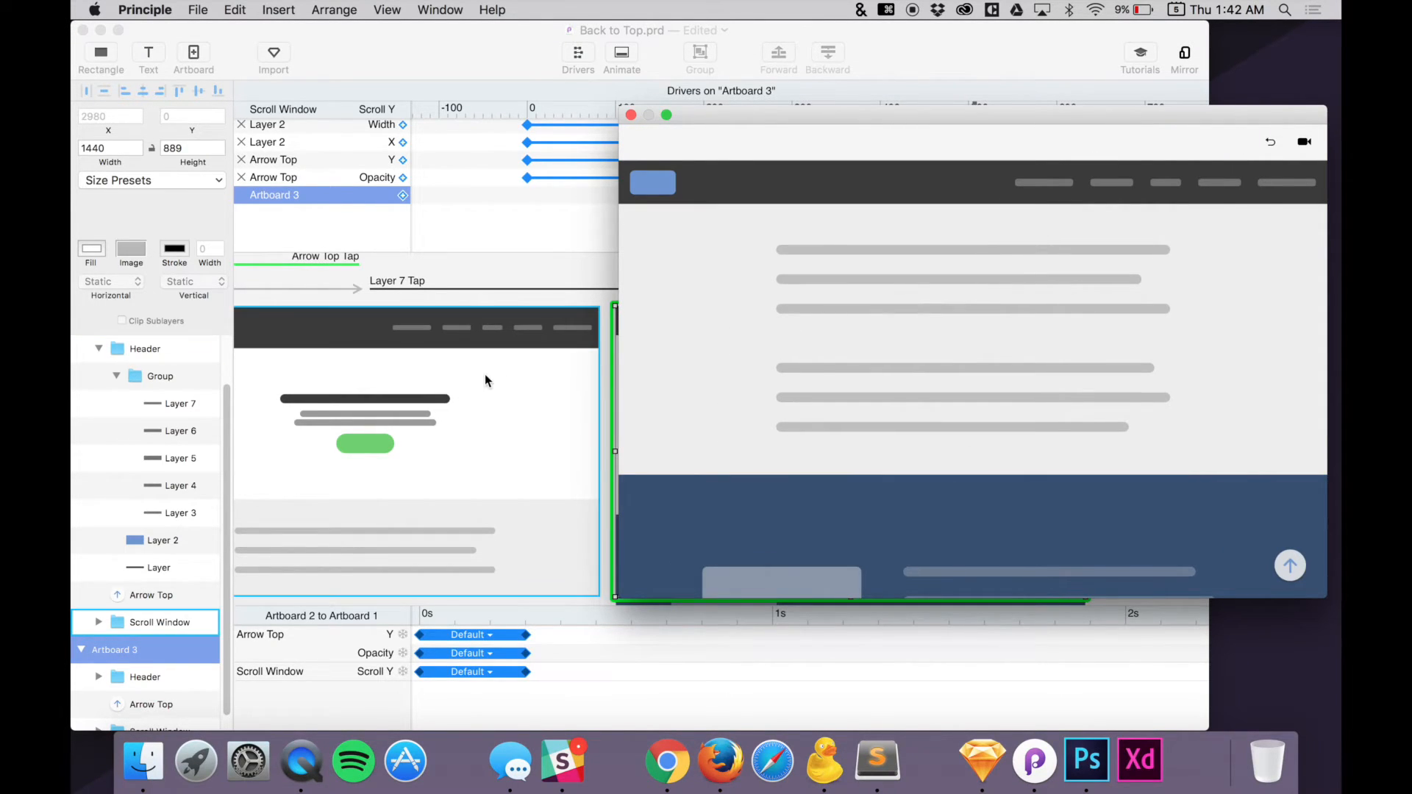
scroll(484, 373, "left", 3)
left_click(474, 329)
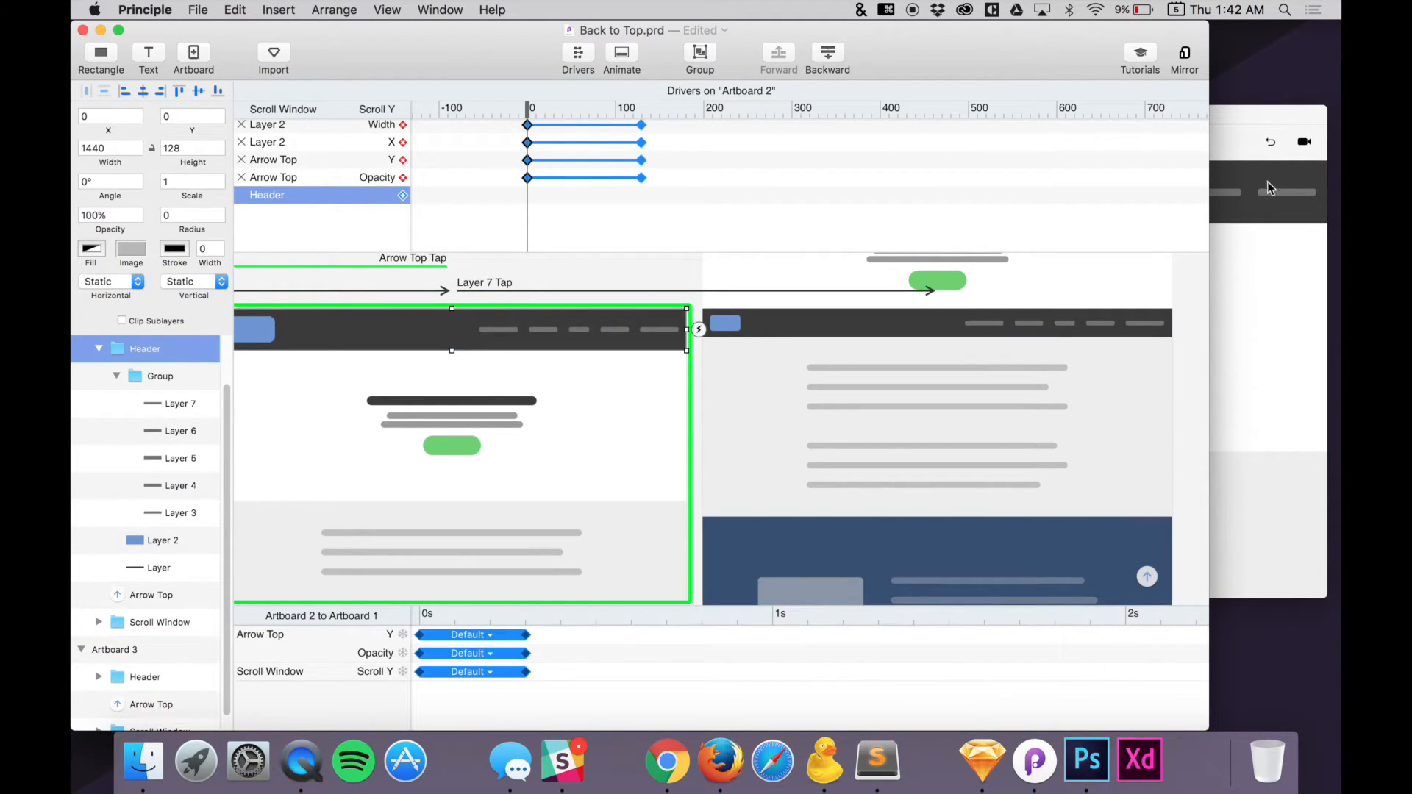
left_click(1236, 133)
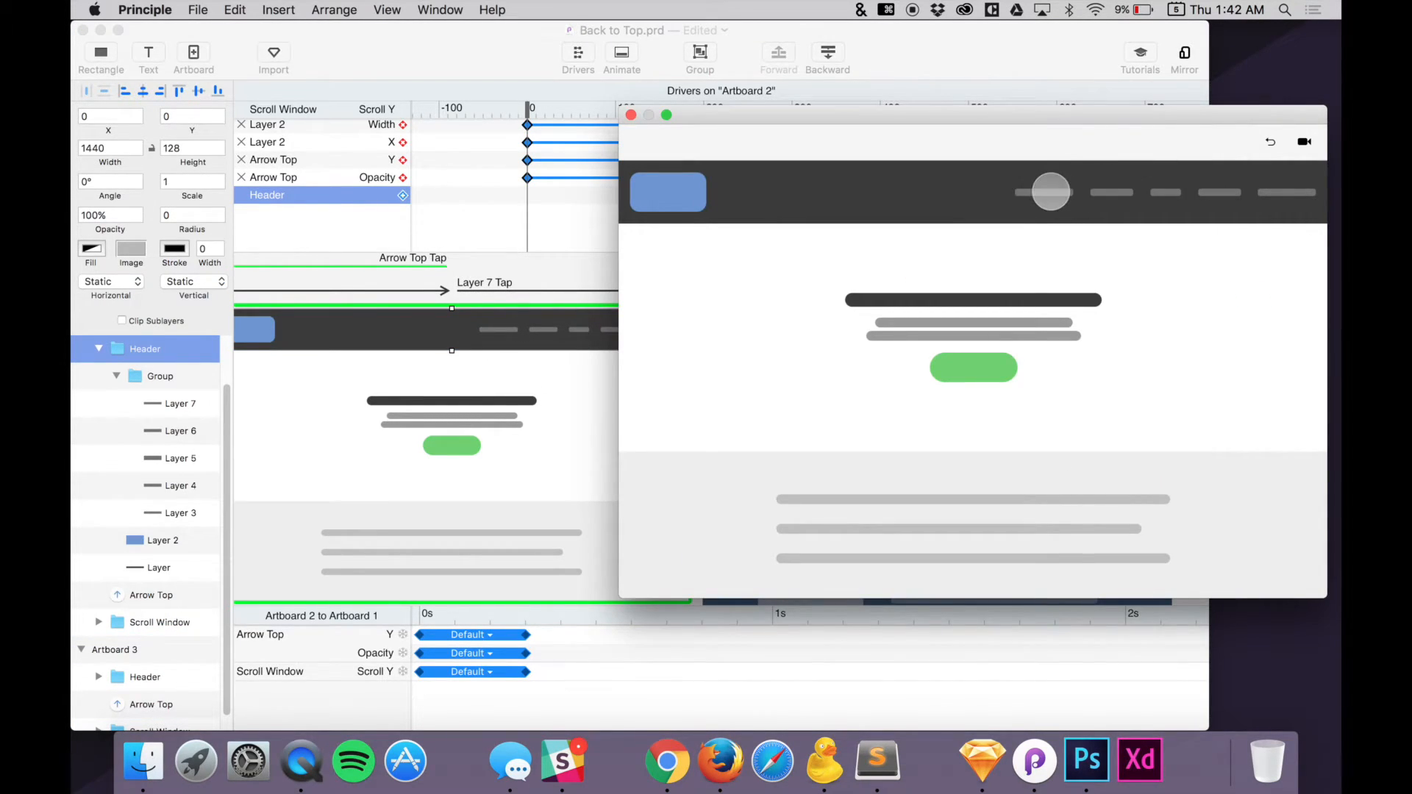
left_click(1051, 191)
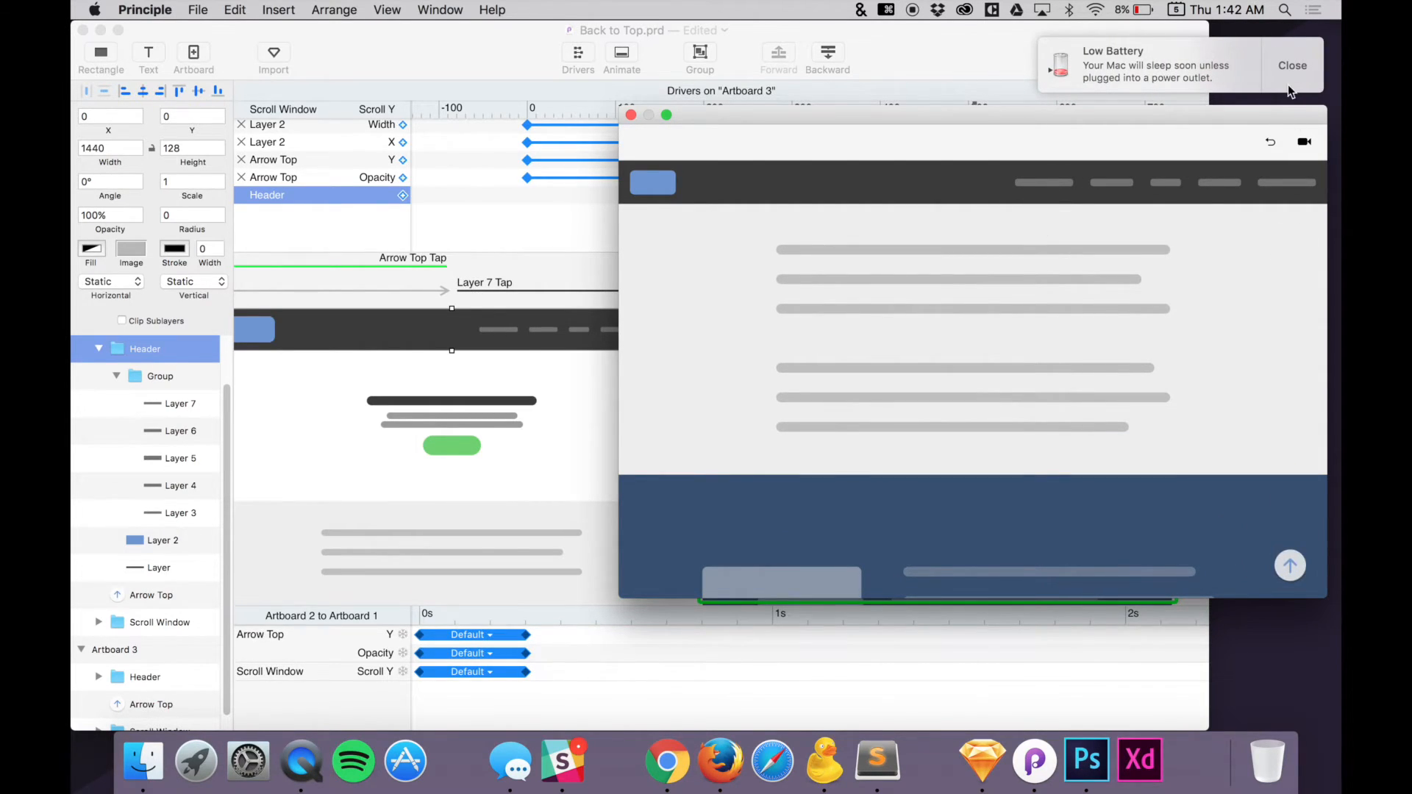
left_click(1288, 83)
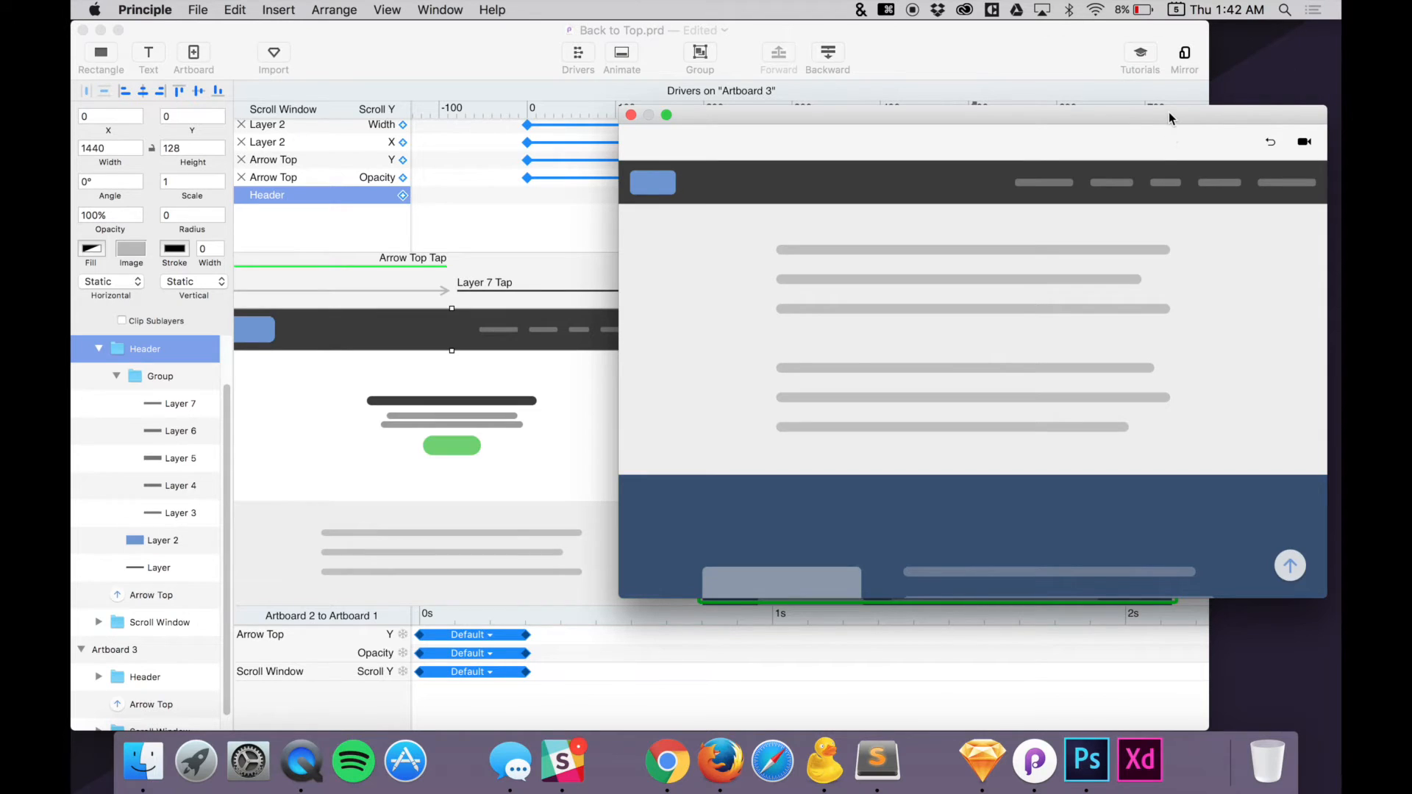
mouse_move(953, 126)
left_mouse_down()
mouse_move(939, 157)
mouse_move(942, 130)
left_mouse_up()
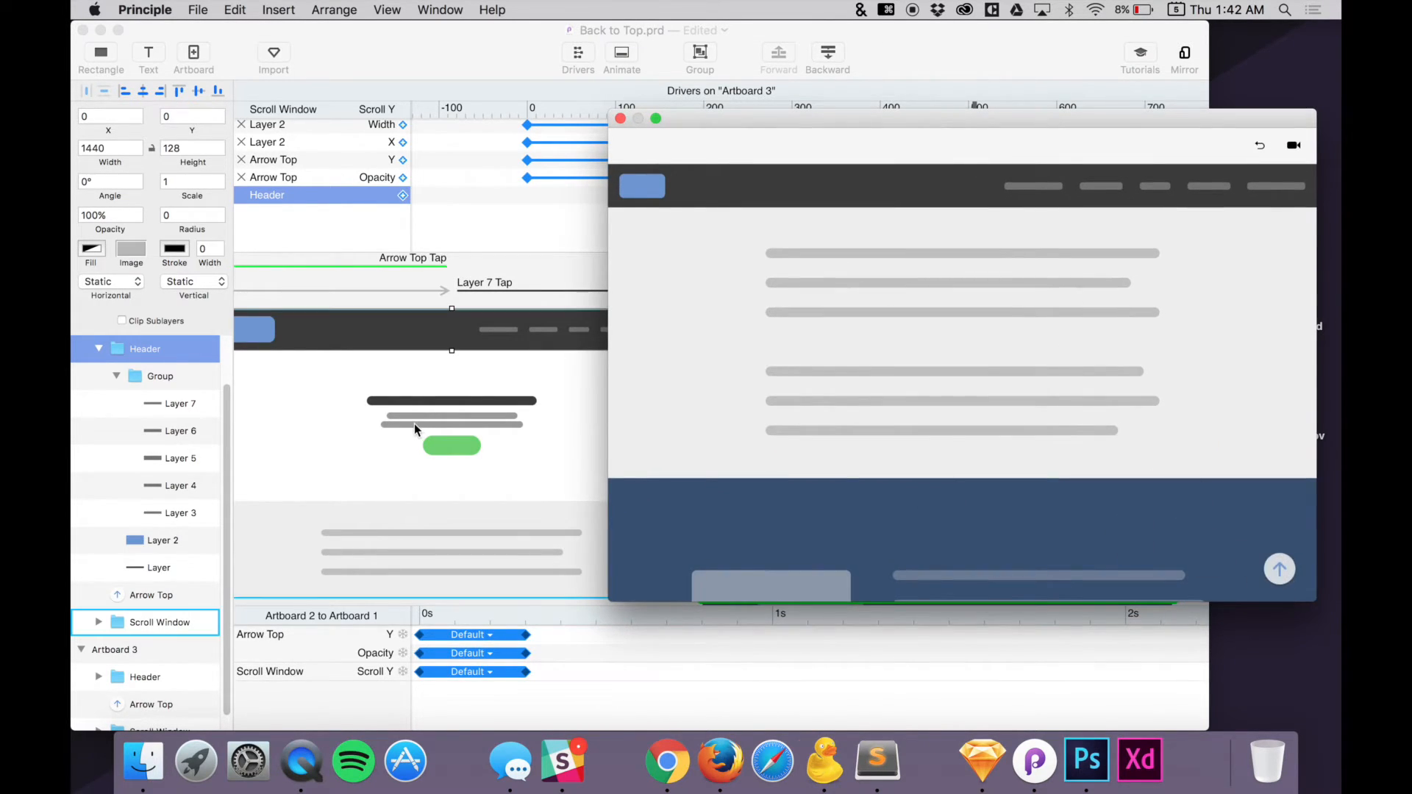
Add a Tap transition from Artboard 3's Arrow Top back to Artboard 2
left_click(531, 496)
scroll(531, 496, "up", 2)
scroll(886, 466, "right", 2)
scroll(886, 466, "down", 1)
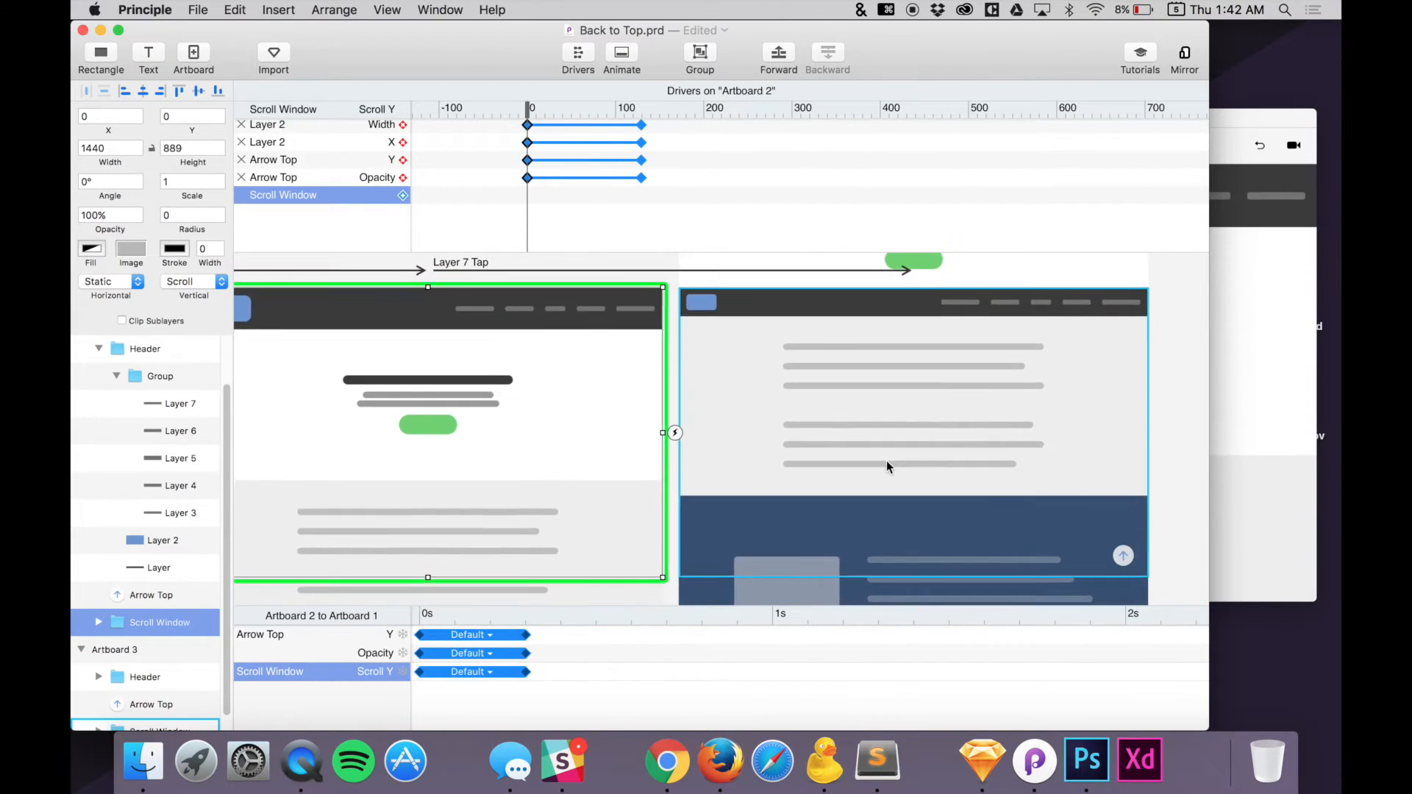
left_click(1133, 564)
scroll(1136, 566, "right", 1)
scroll(1136, 566, "up", 1)
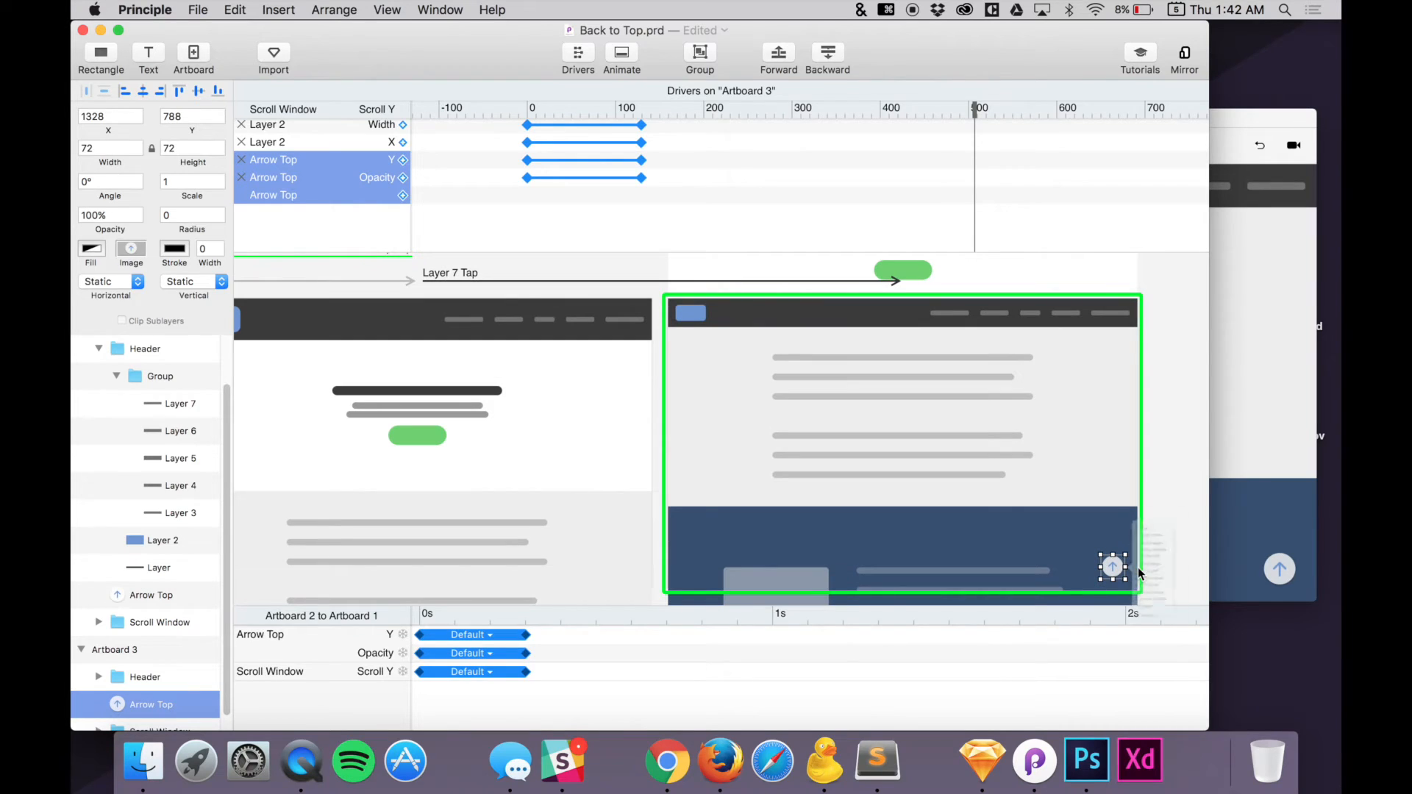
left_click_drag(1154, 480, 525, 451)
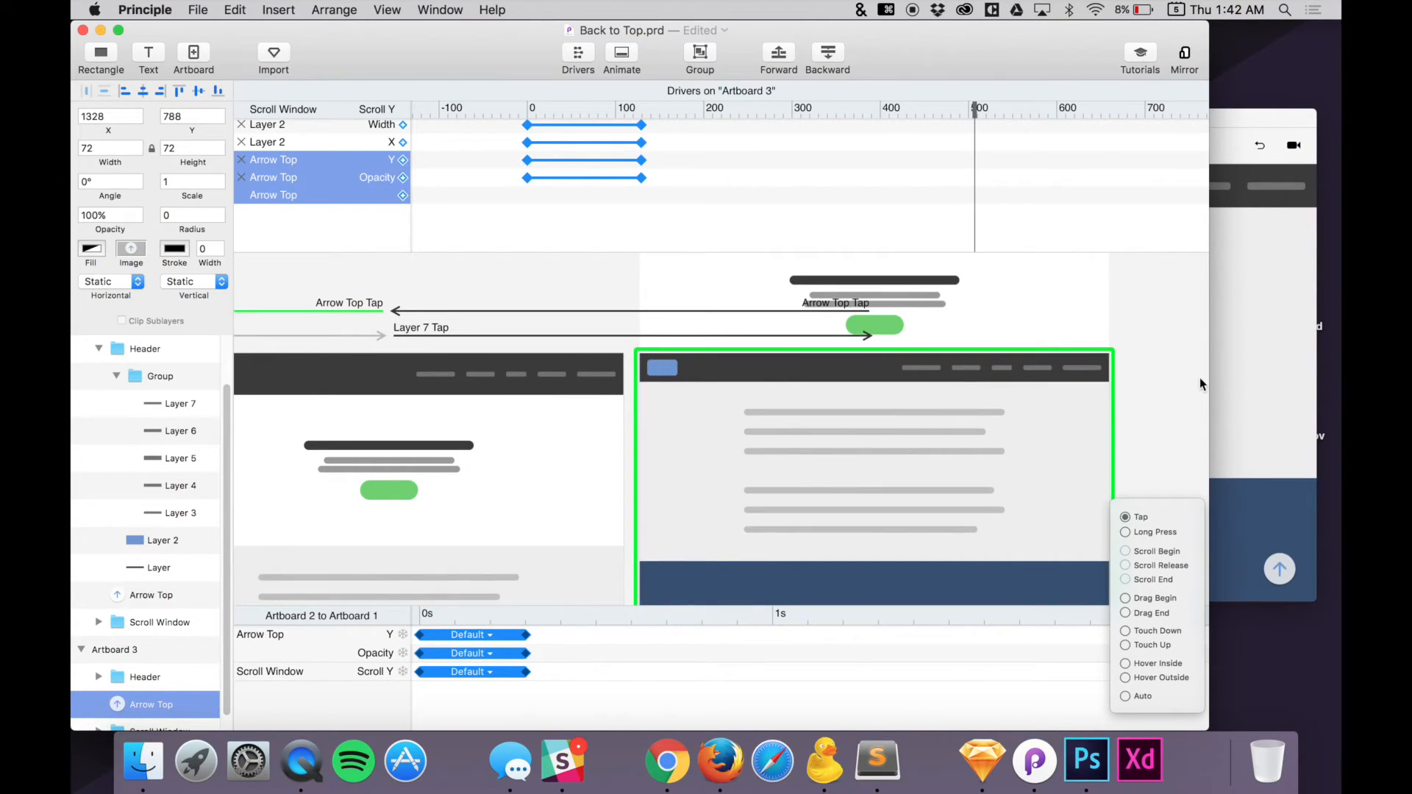
Preview from Artboard 2: scroll the page down and up, tap the first header link, and tap the back-to-top arrow
left_click(1245, 373)
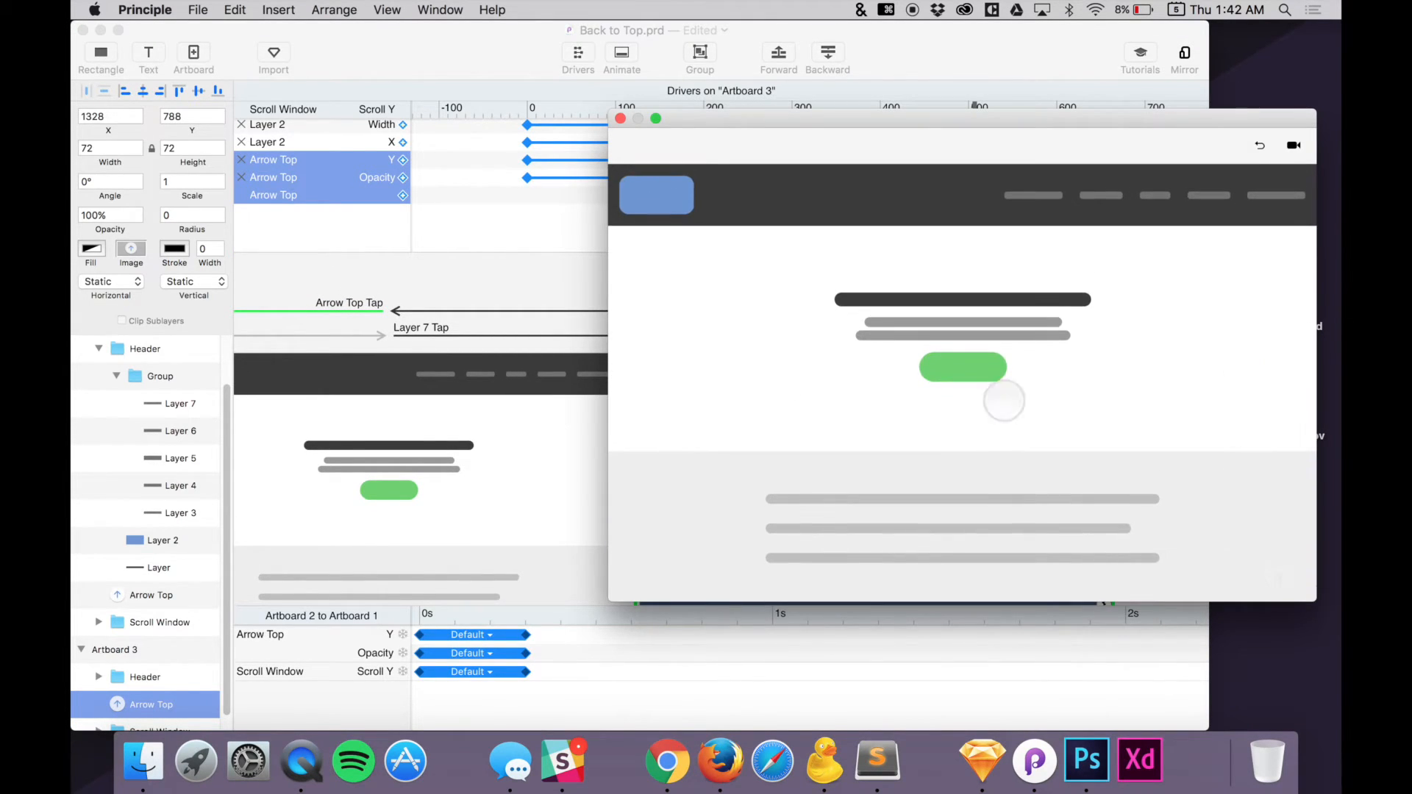
left_click(450, 416)
left_click(1316, 428)
scroll(1250, 427, "down", 5)
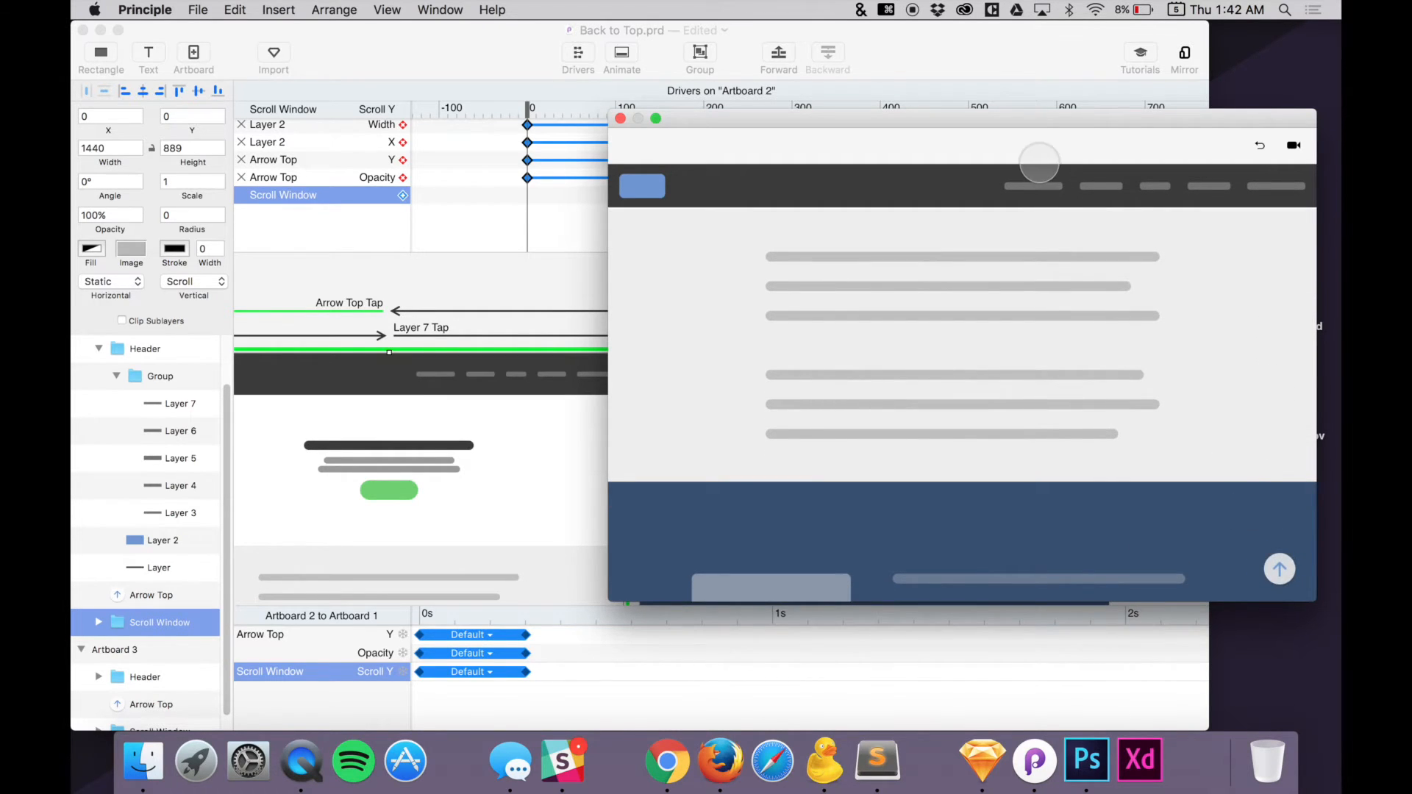
scroll(1048, 214, "up", 5)
left_click(1039, 196)
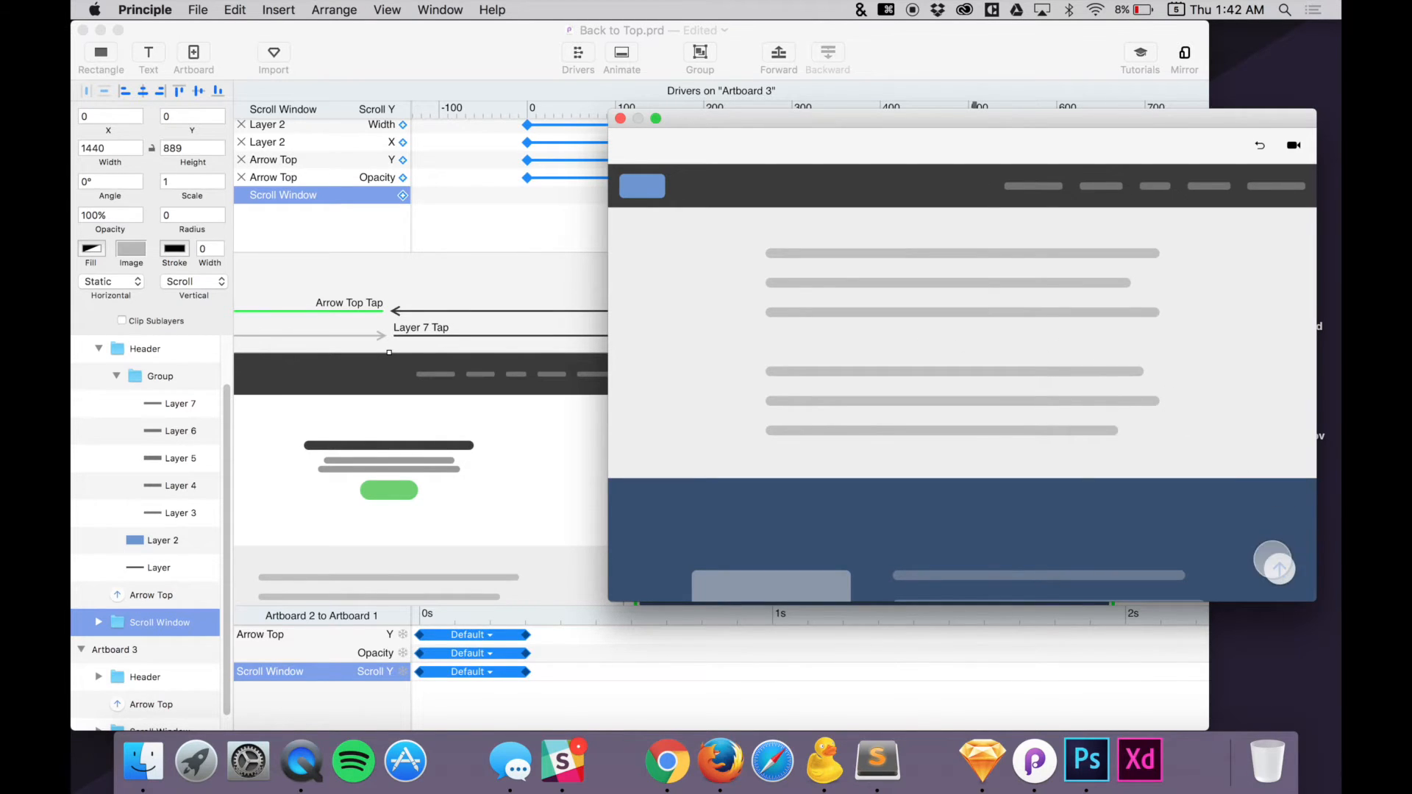
left_click(1278, 567)
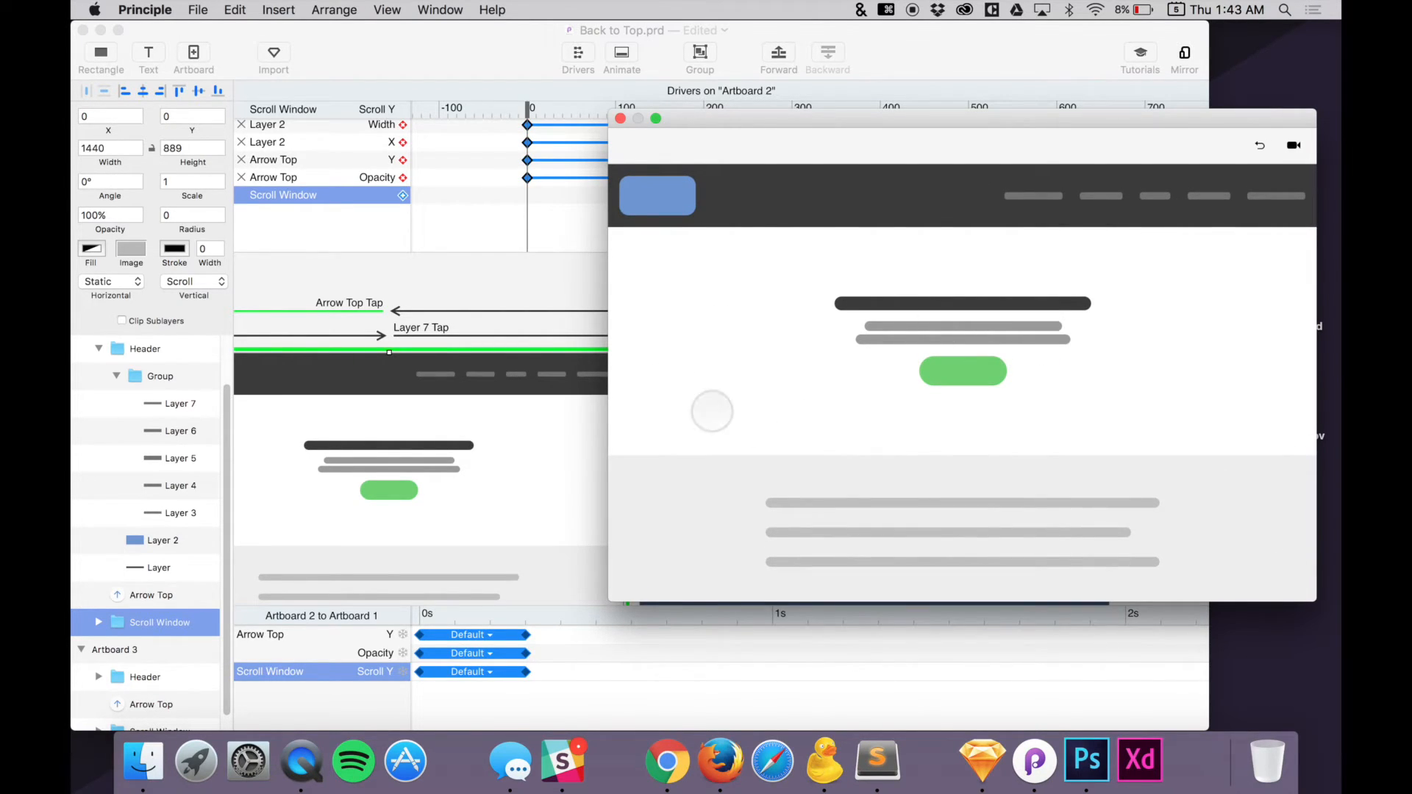
Add a Tap transition from Layer 7, the first header link in Artboard 1, to Artboard 3
left_click(479, 418)
scroll(479, 419, "left", 5)
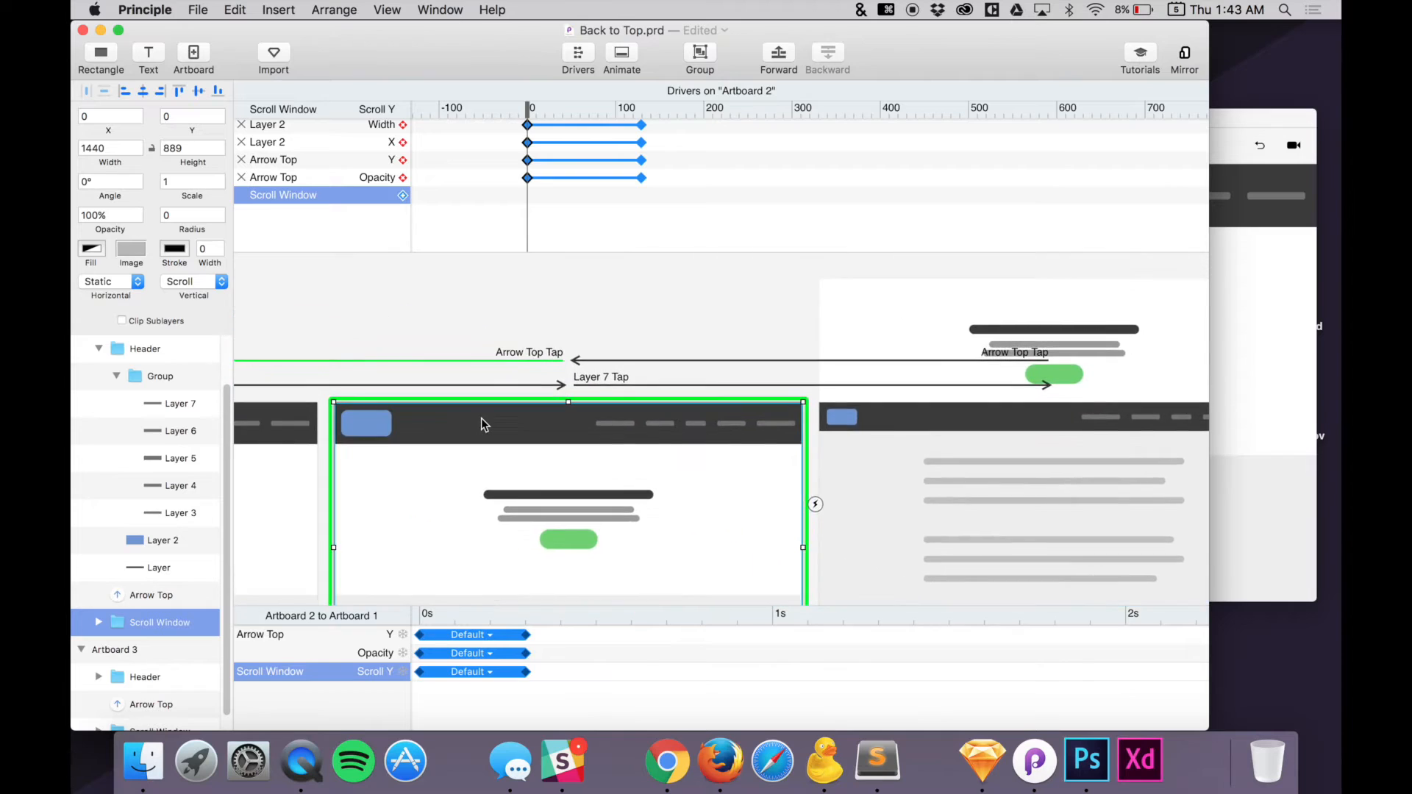
left_click(374, 414)
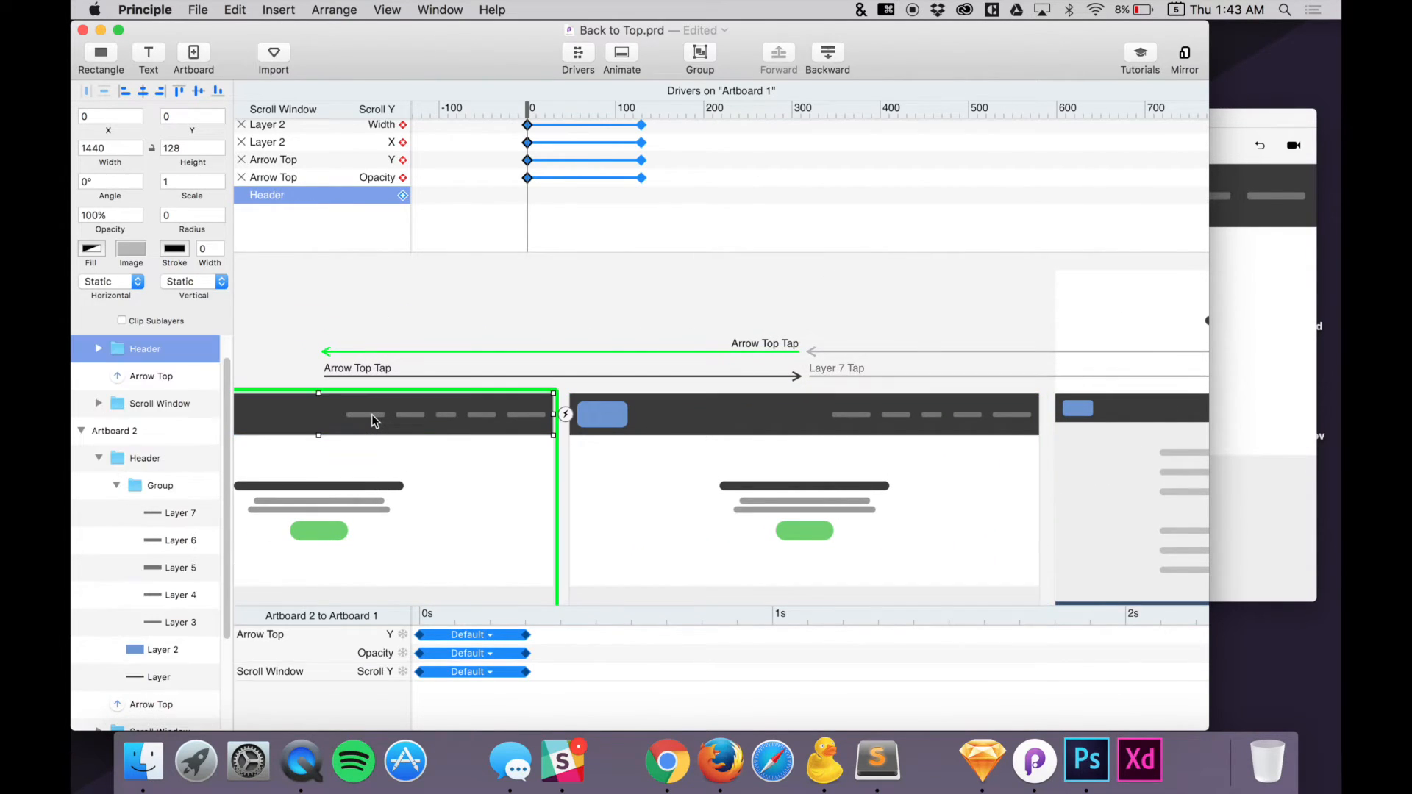
double_click(372, 413)
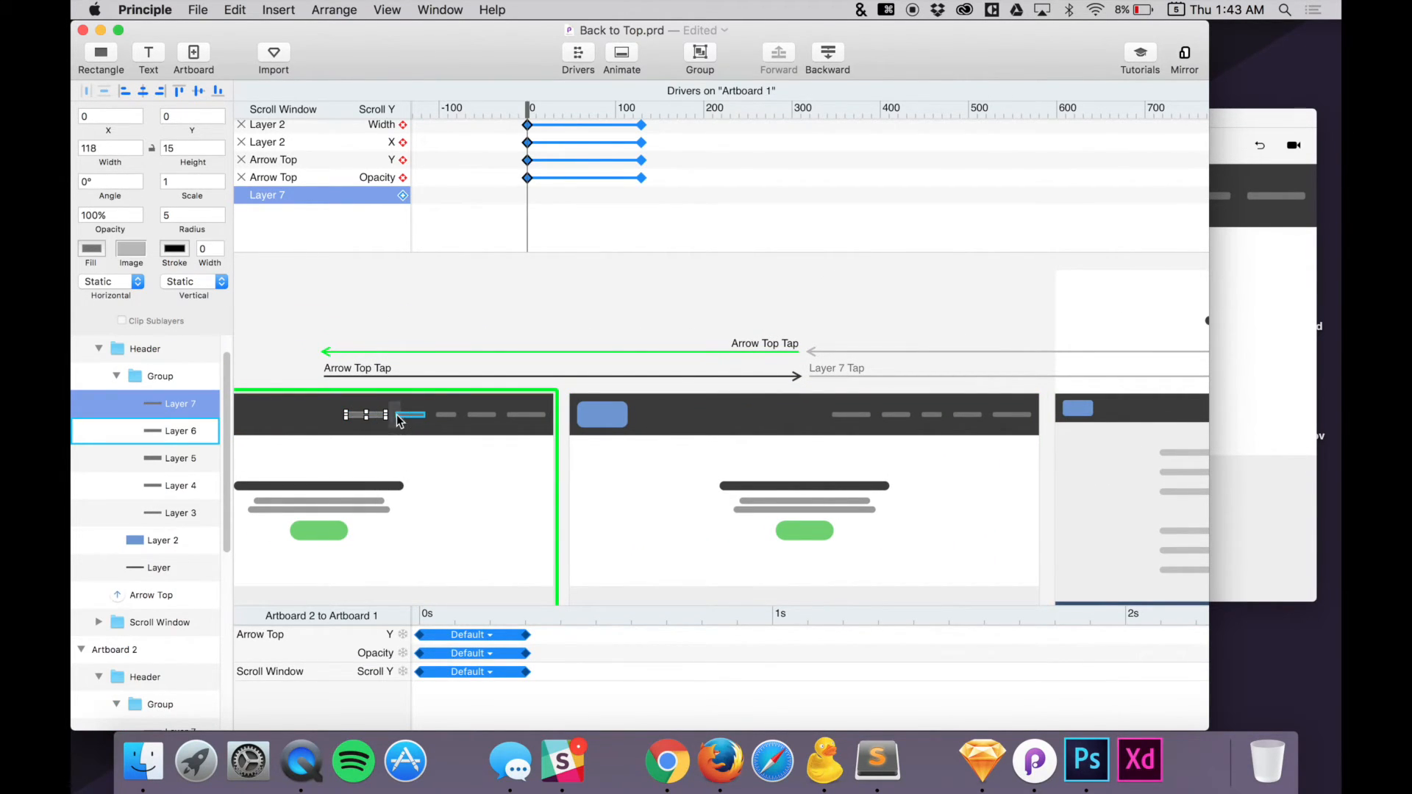
left_click(397, 416)
left_click_drag(414, 330, 1097, 487)
left_click(942, 472)
Add a Tap transition from Layer 6, the second header link in Artboard 3, to a new duplicate artboard
scroll(942, 473, "right", 5)
scroll(942, 472, "down", 3)
left_click(927, 436)
scroll(926, 435, "up", 5)
scroll(927, 435, "down", 3)
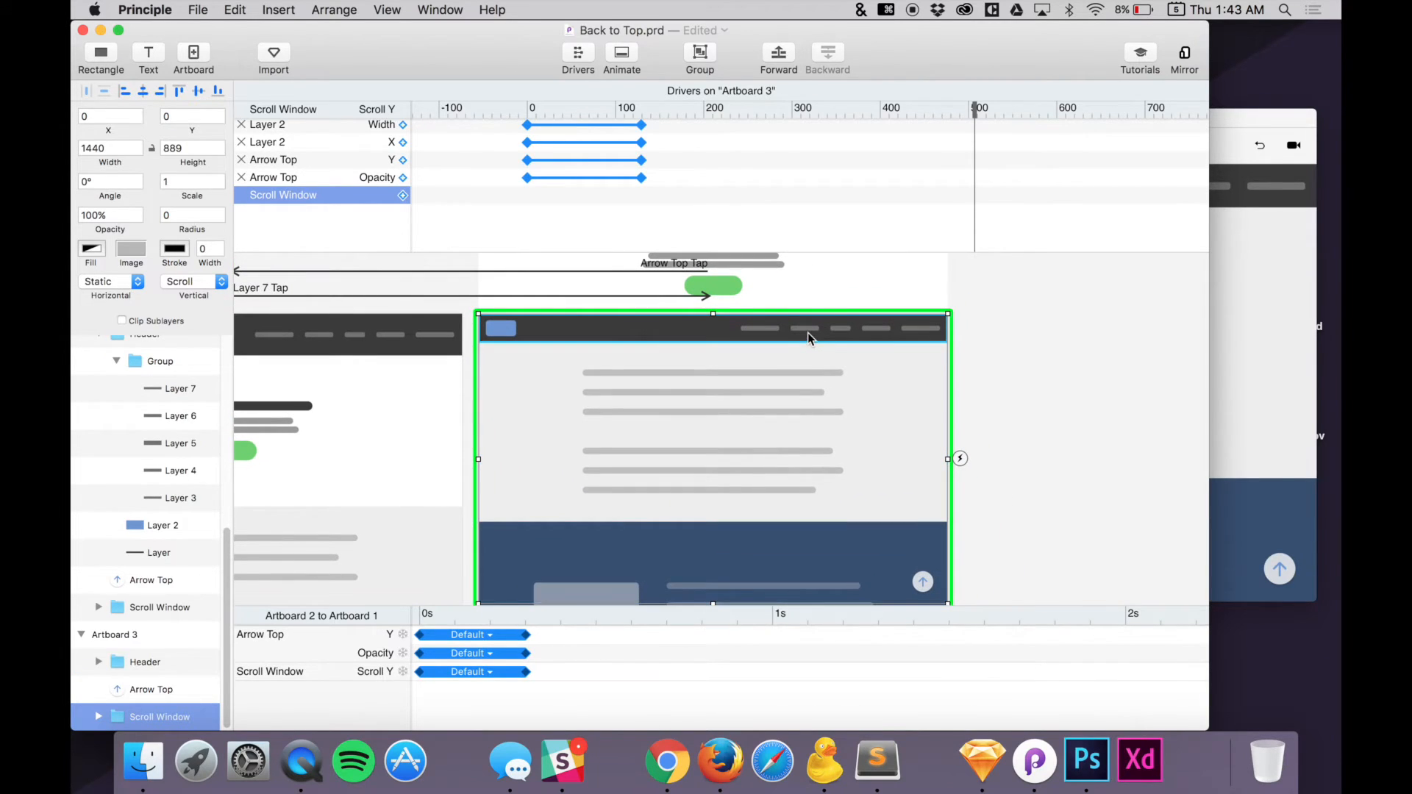
left_click(806, 335)
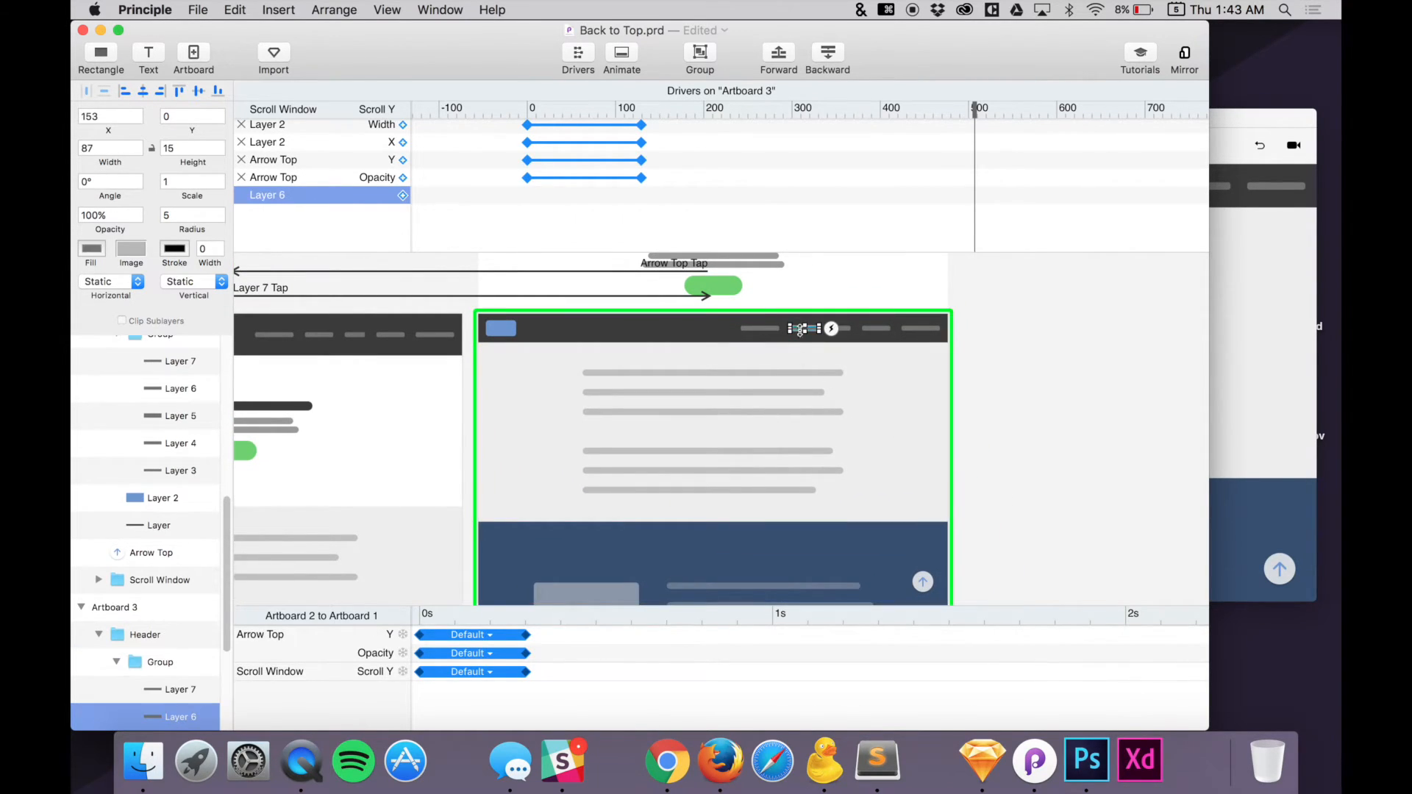
scroll(790, 390, "up", 2)
scroll(790, 390, "right", 3)
scroll(766, 482, "down", 4)
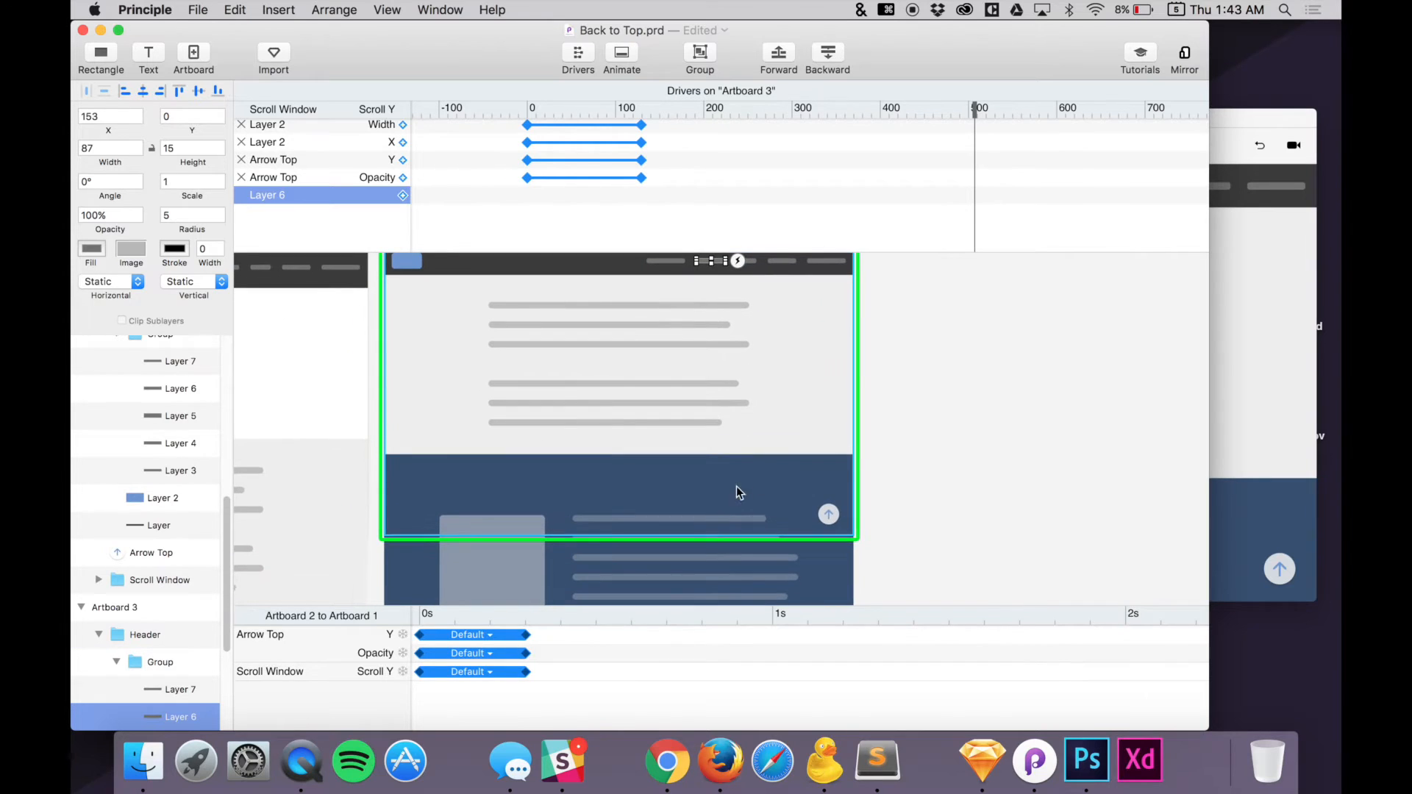
scroll(702, 523, "down", 2)
scroll(713, 481, "up", 5)
scroll(806, 440, "right", 2)
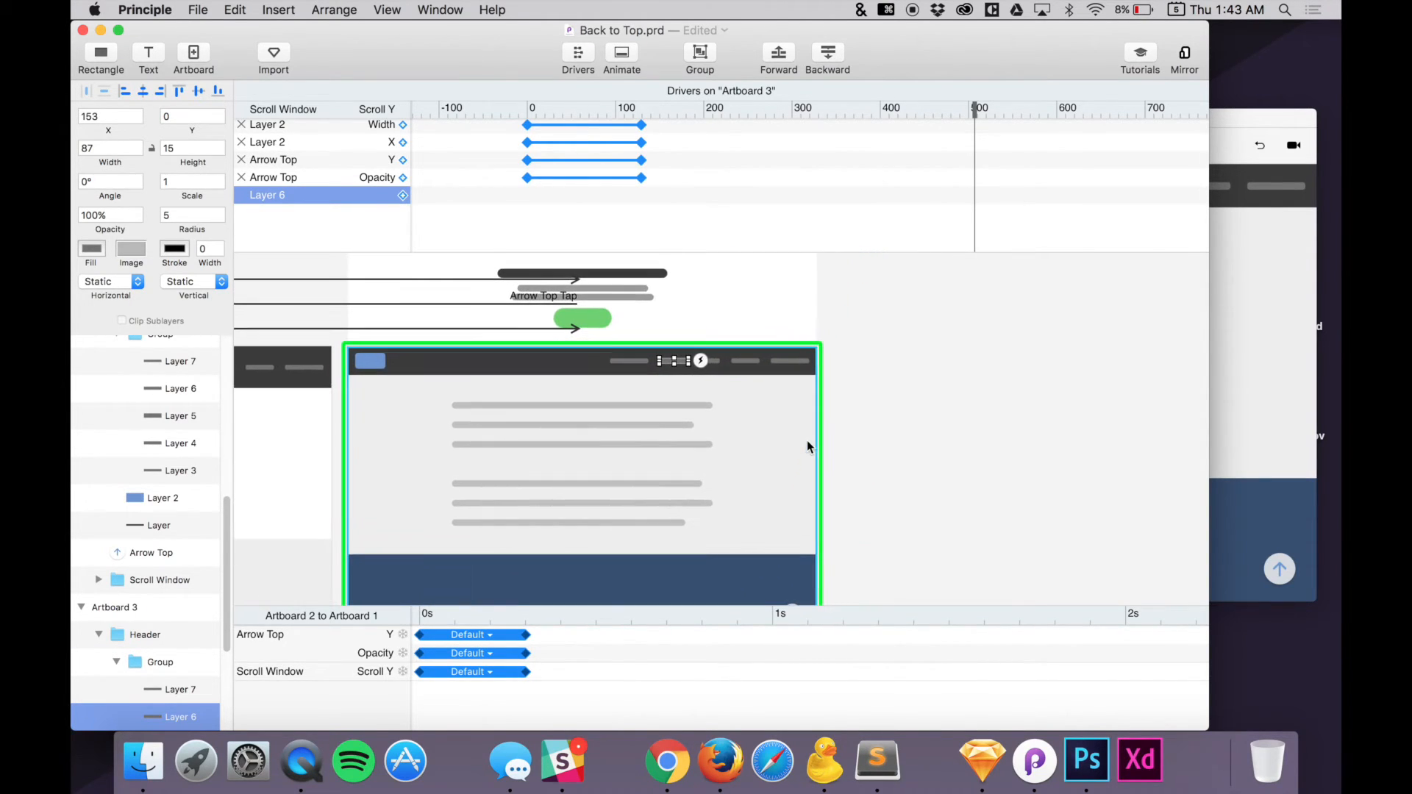
left_click(701, 359)
left_click_drag(718, 277, 637, 465)
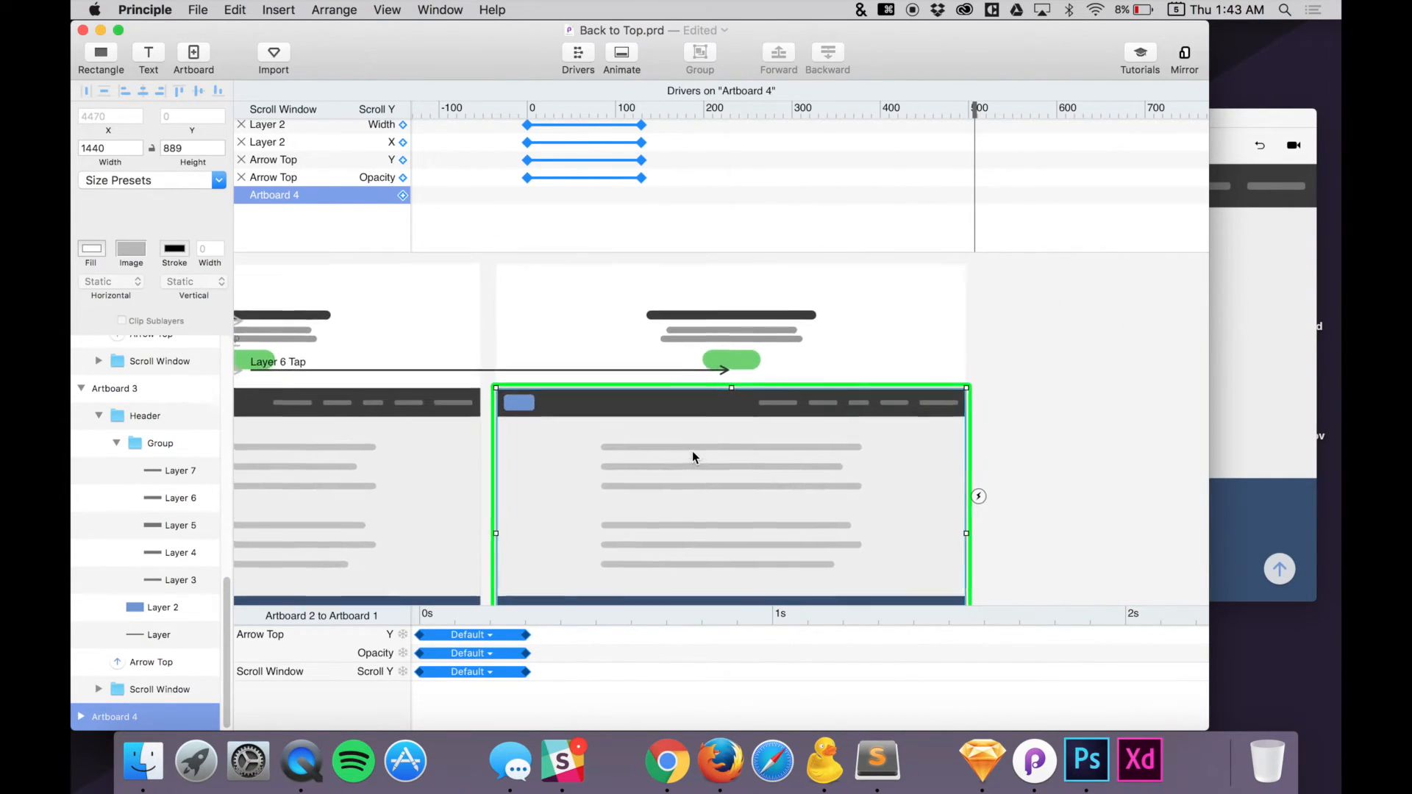
Move Artboard 4's Scroll Y driver position to about 1060 so the blue content section fills the page
left_click(692, 452)
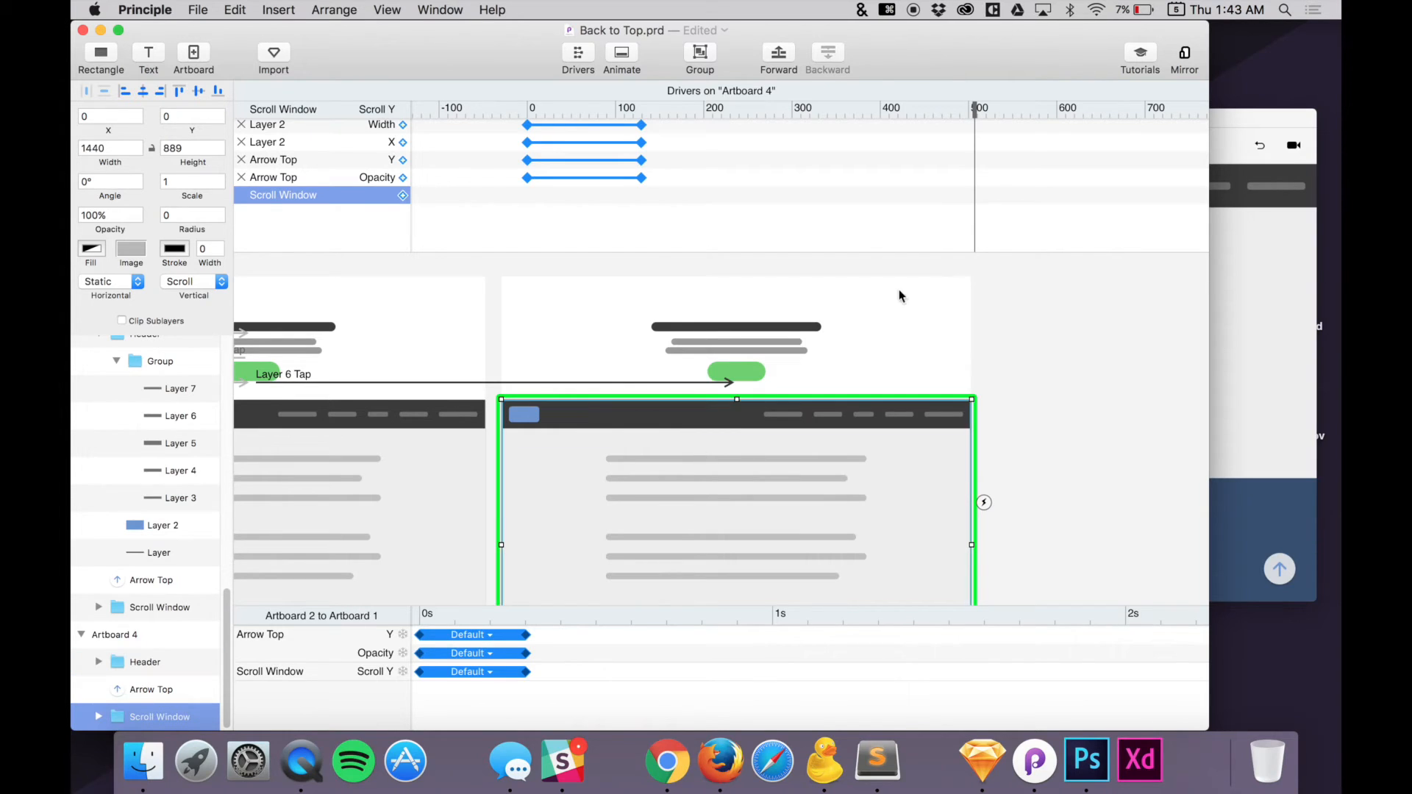
scroll(779, 442, "down", 5)
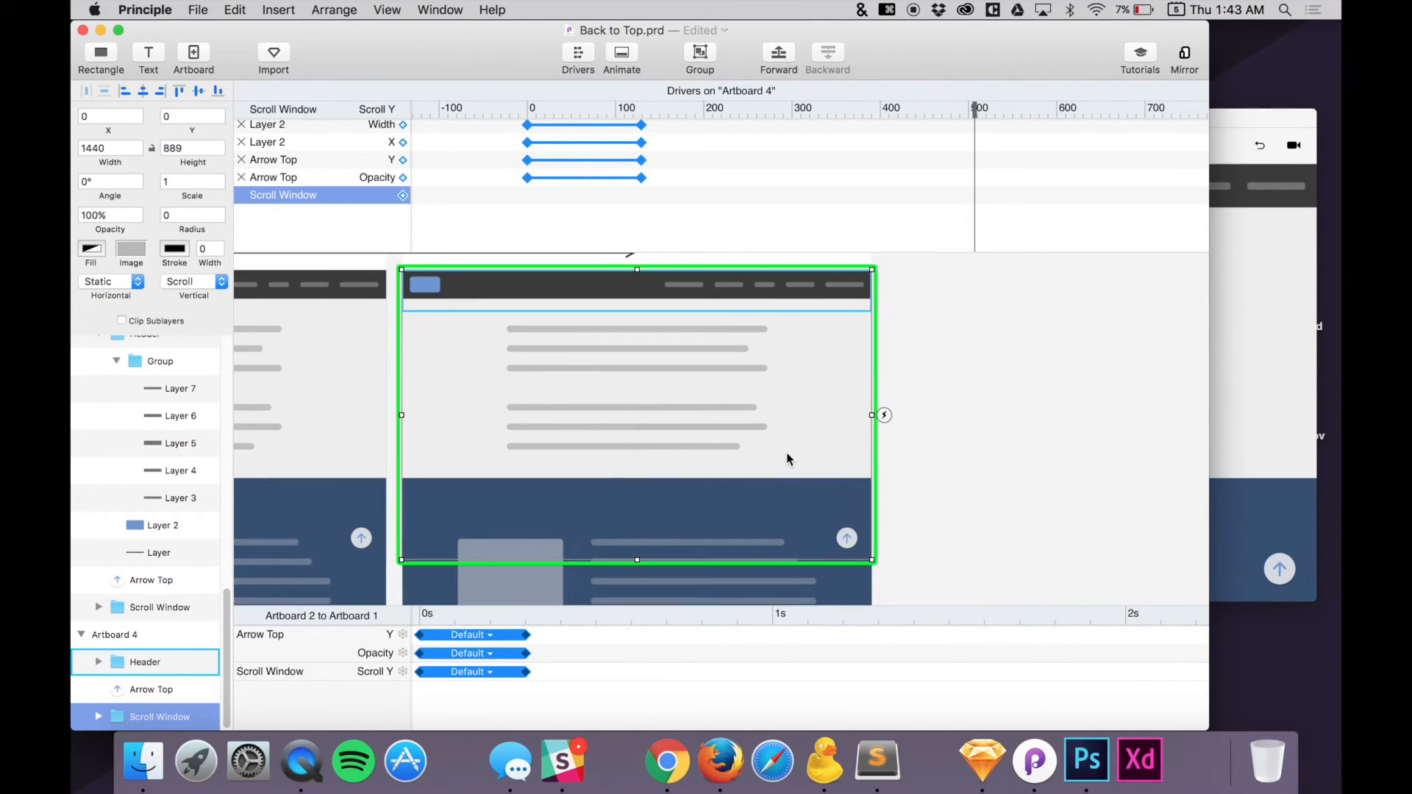
left_click_drag(974, 106, 1240, 132)
scroll(1044, 194, "right", 9)
scroll(1045, 194, "up", 1)
left_click_drag(566, 109, 789, 131)
scroll(766, 322, "left", 3)
scroll(767, 323, "up", 1)
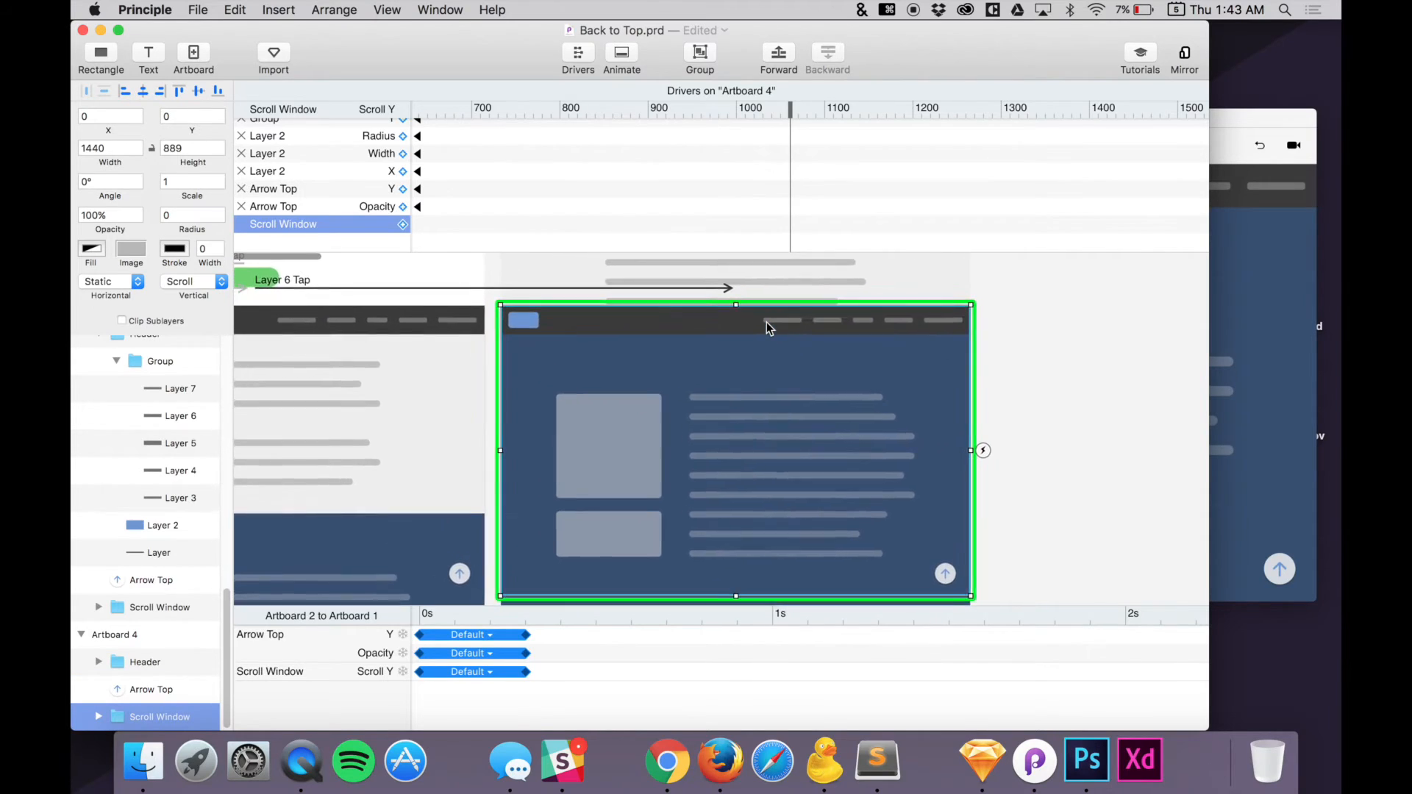
Add a Tap transition from Layer 7, the first header link in Artboard 4, back to Artboard 3
scroll(766, 322, "left", 2)
scroll(767, 323, "down", 2)
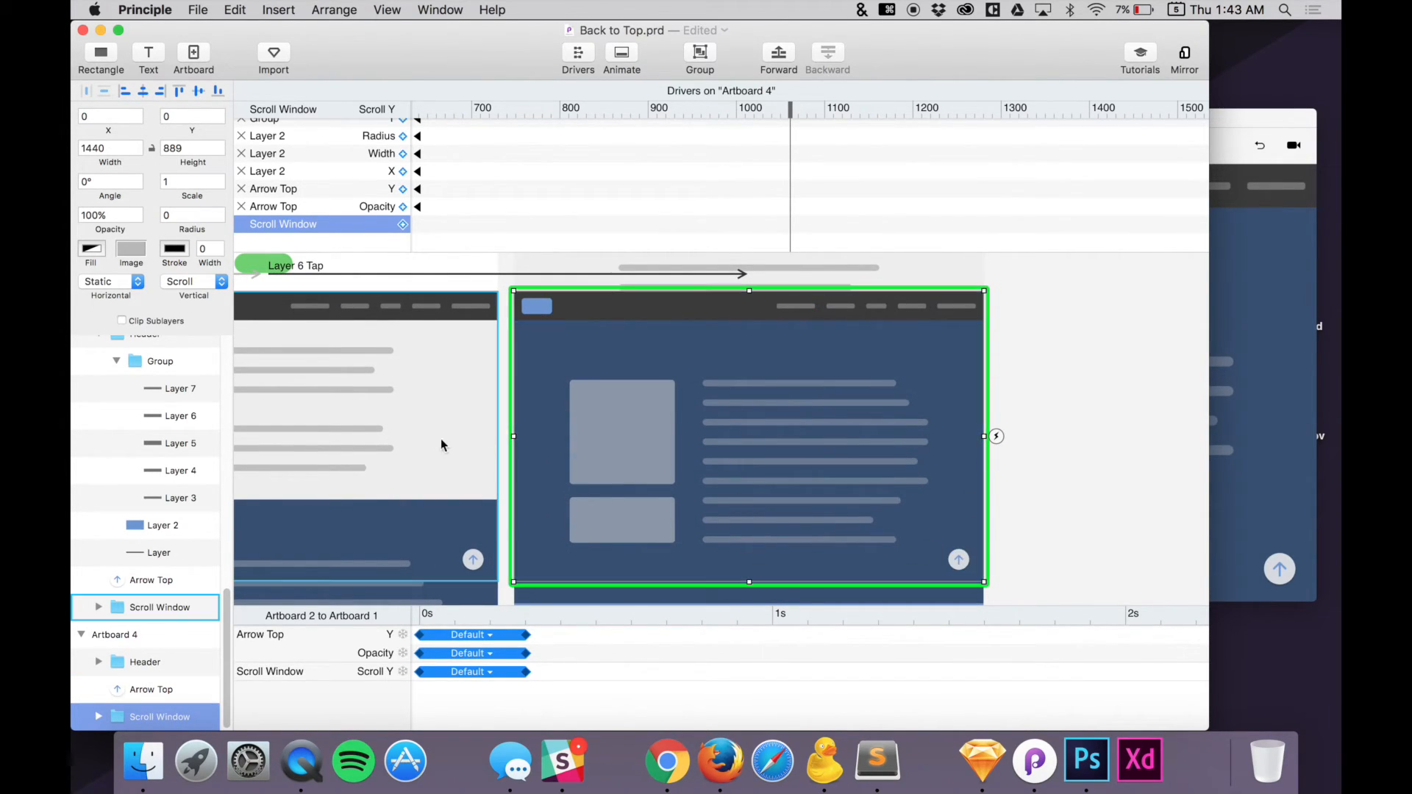
scroll(655, 469, "left", 5)
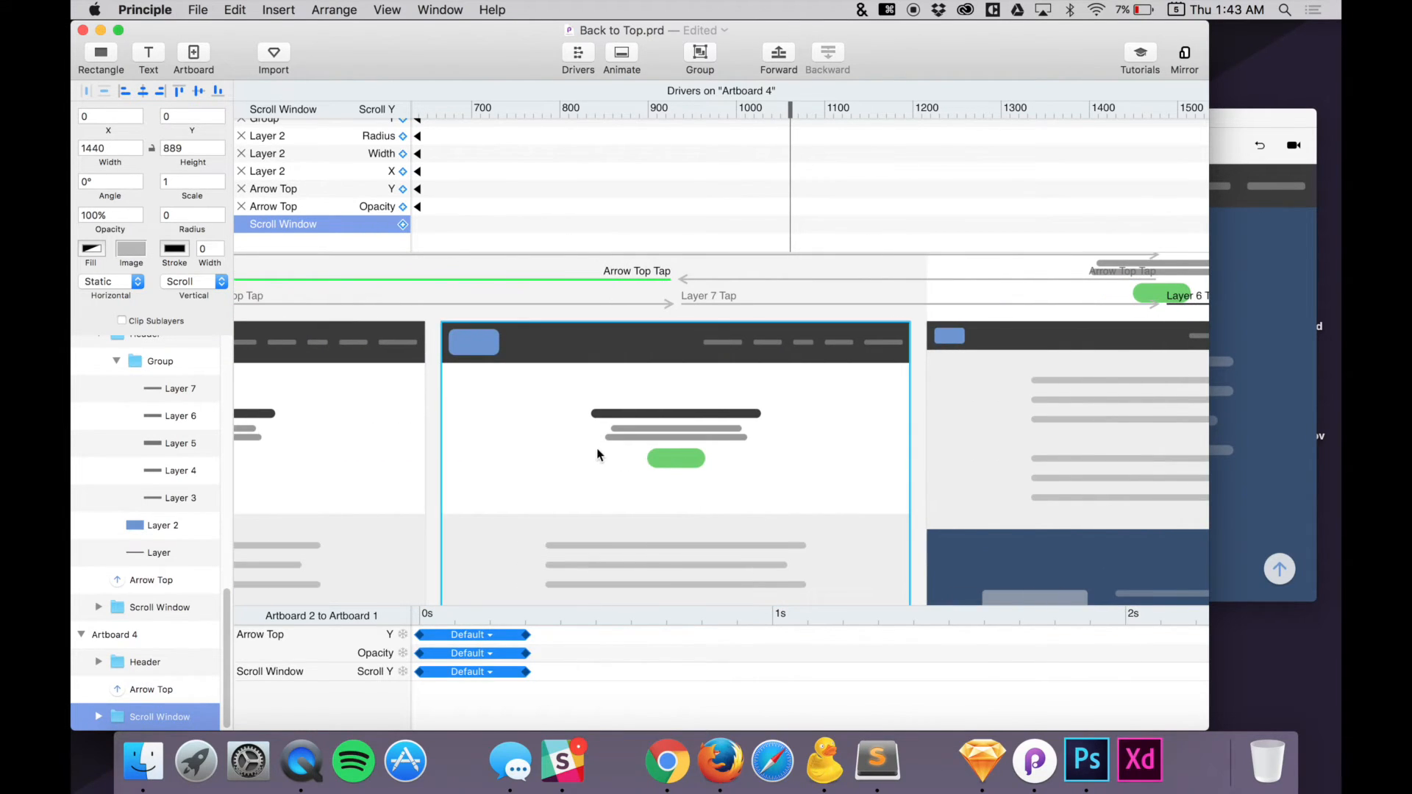
scroll(631, 439, "right", 3)
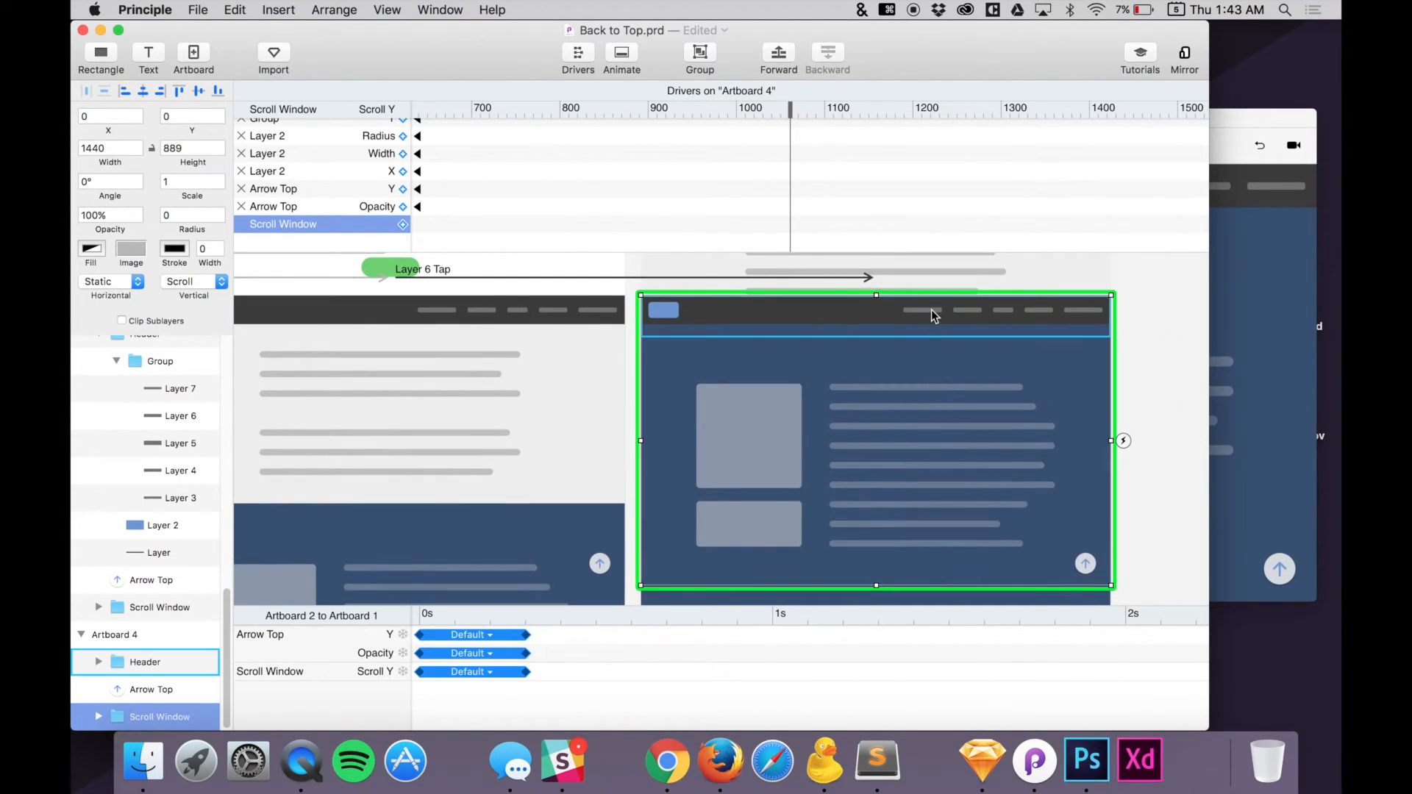
scroll(876, 355, "up", 1)
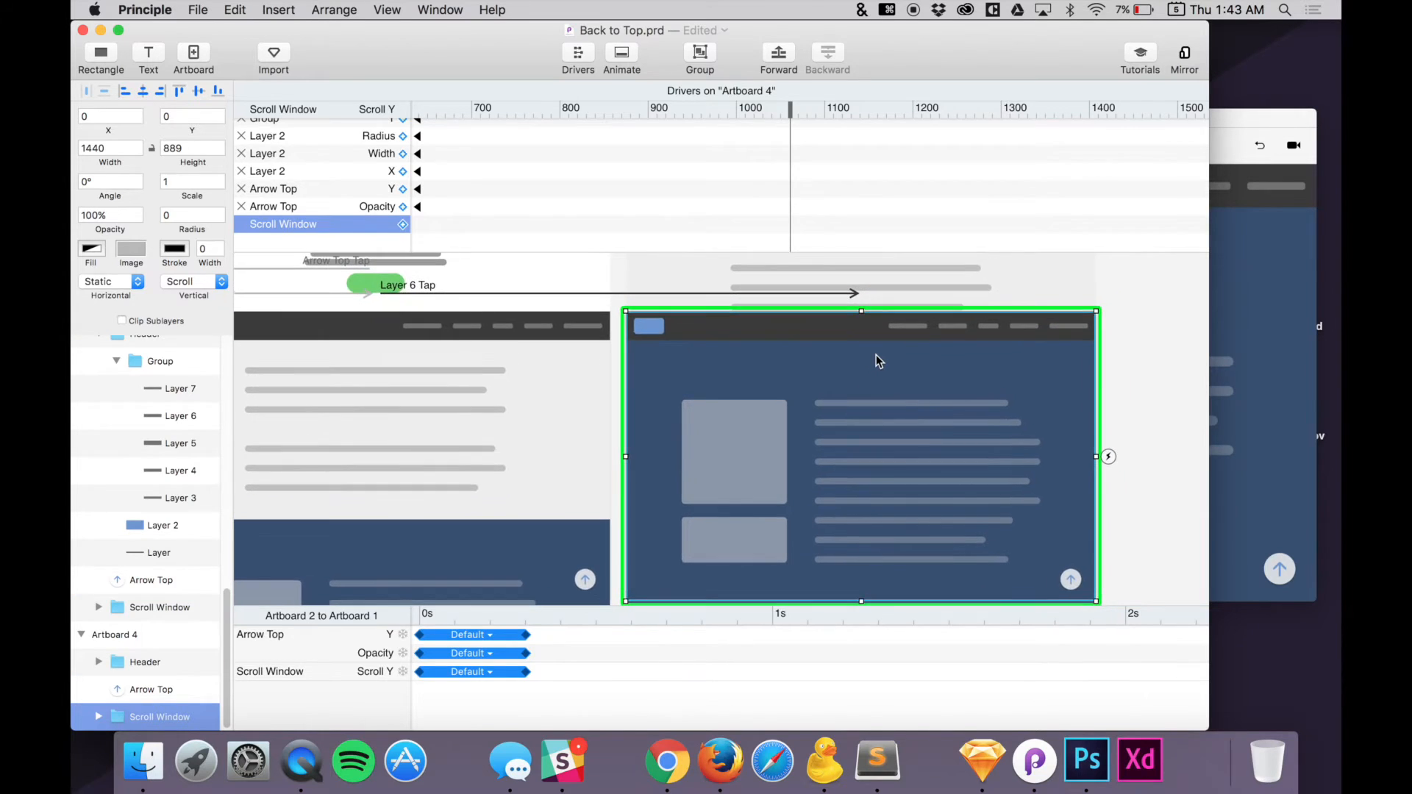
left_click(919, 325)
scroll(856, 407, "up", 3)
scroll(856, 408, "up", 3)
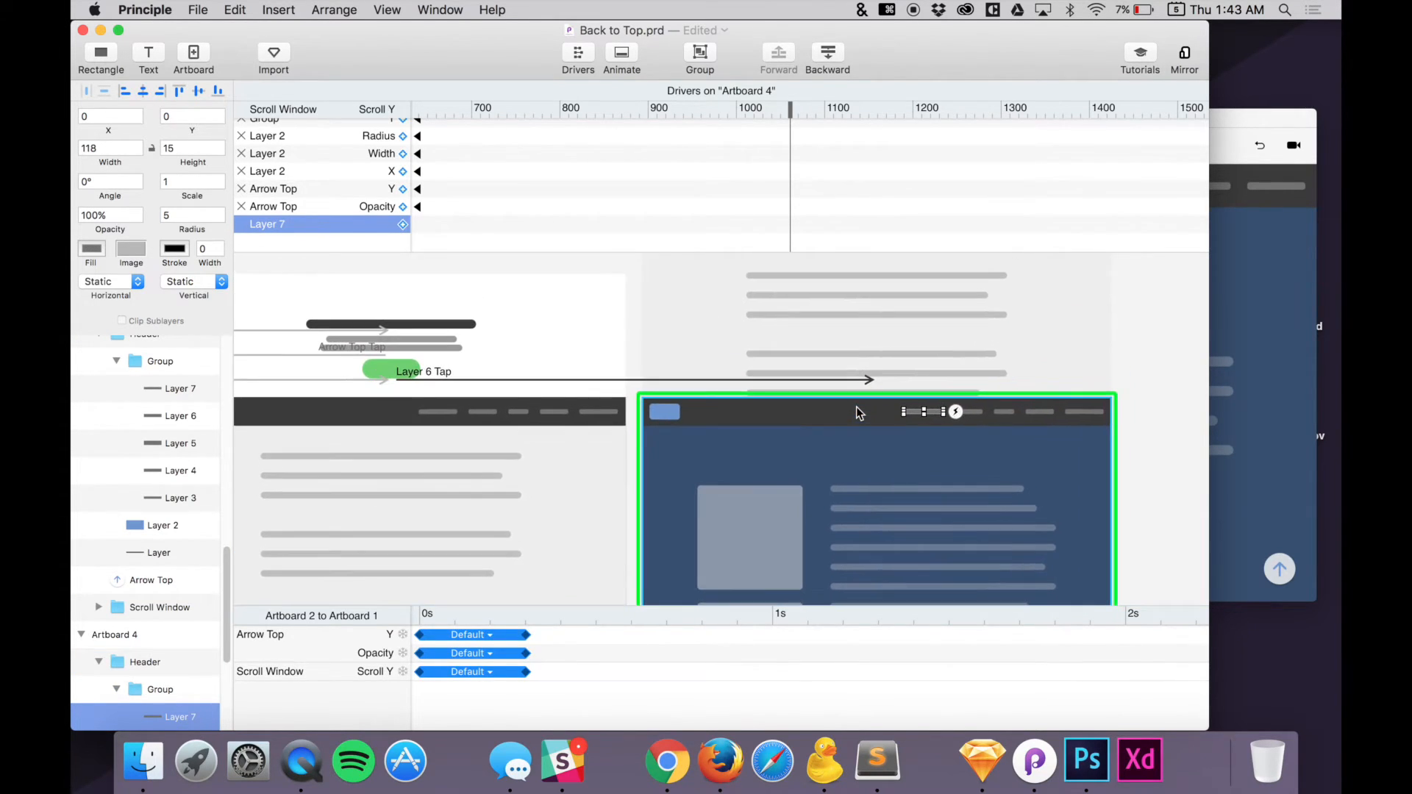
scroll(856, 407, "left", 2)
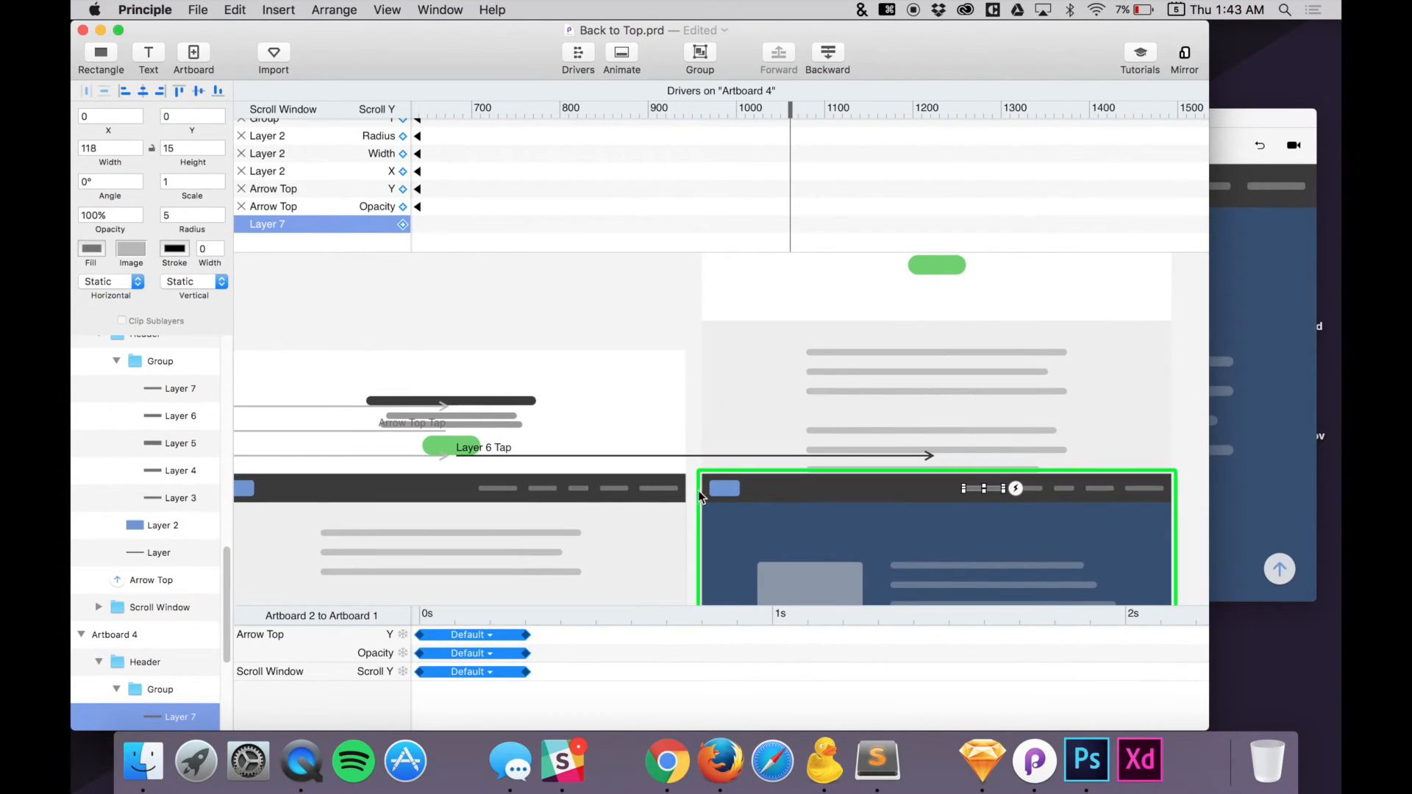
scroll(1059, 492, "down", 4)
scroll(1059, 491, "right", 2)
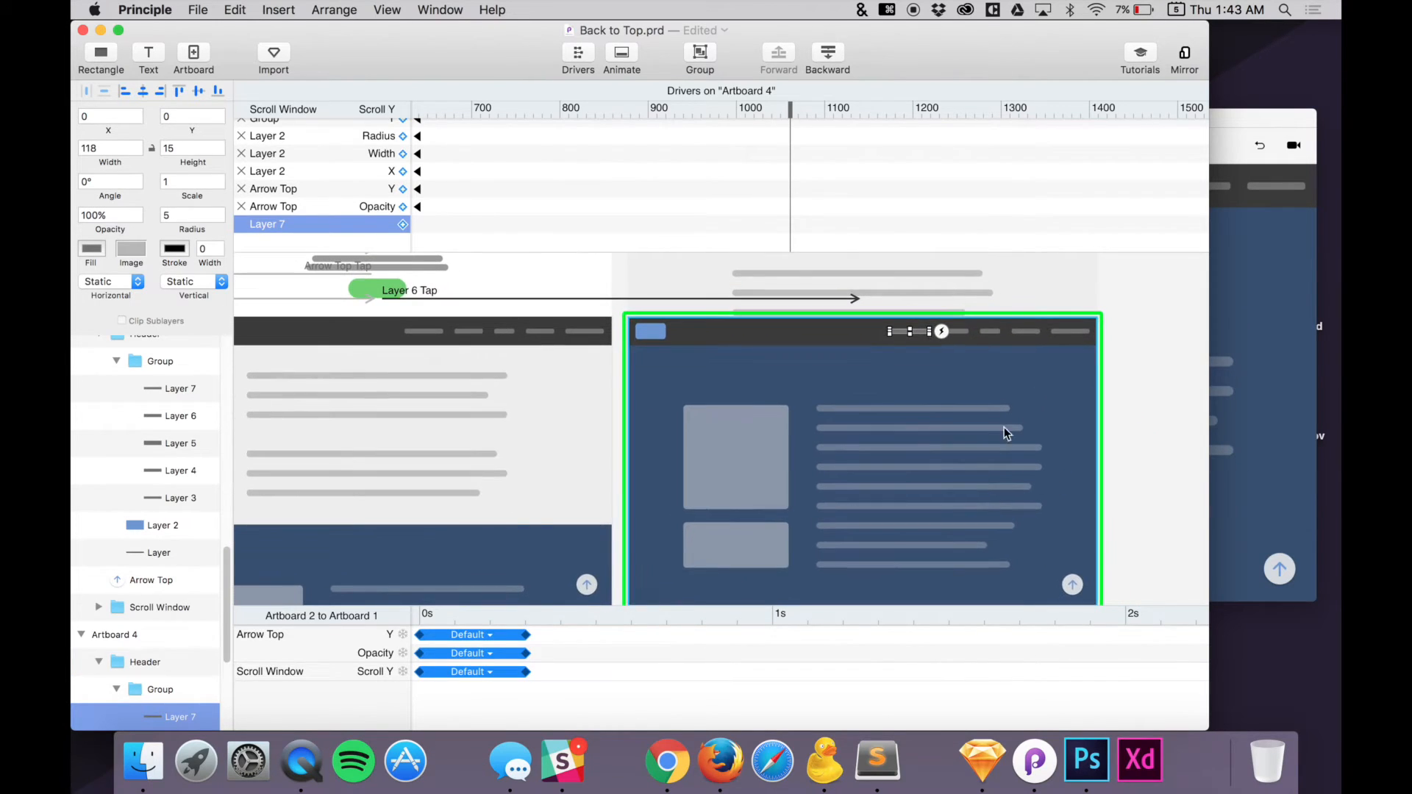
left_click(942, 332)
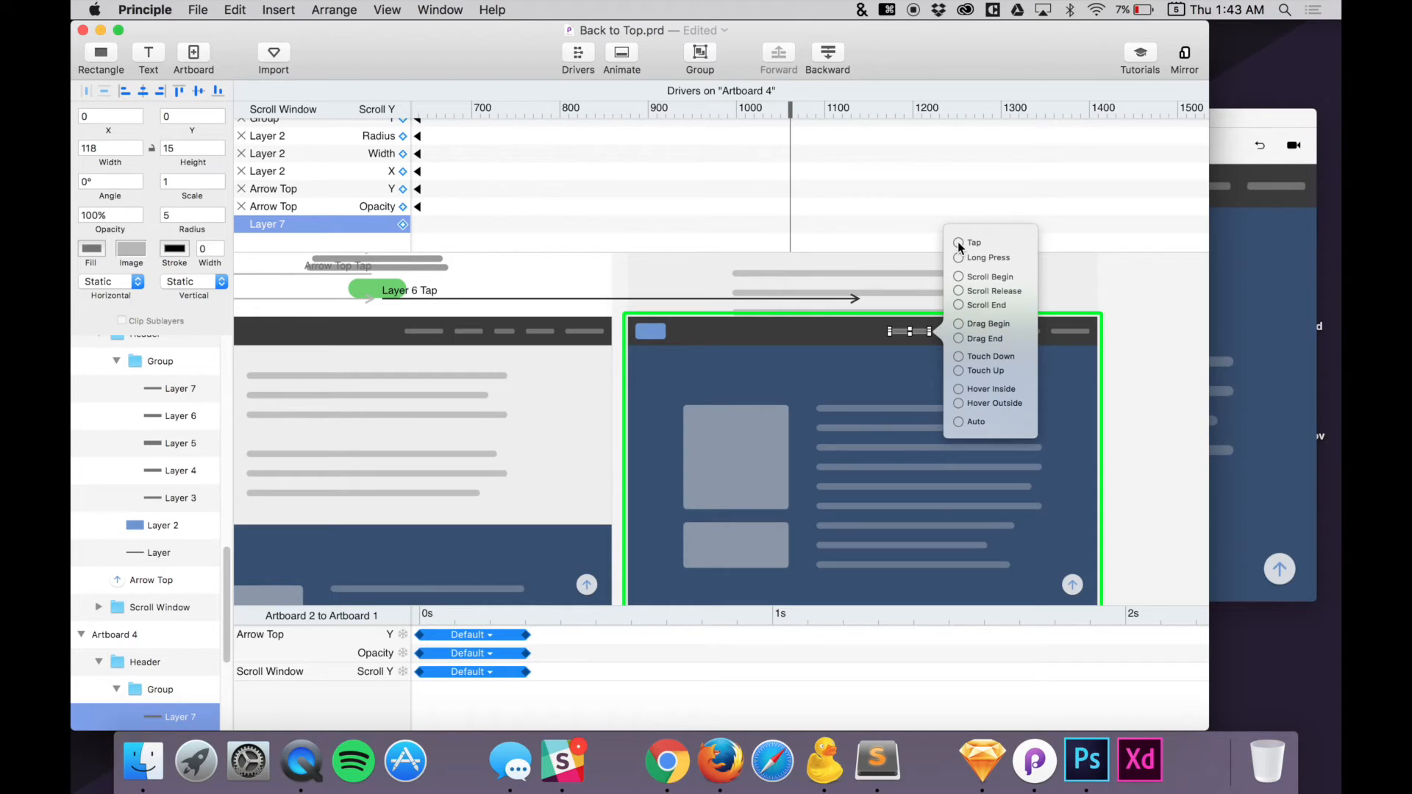
left_click_drag(958, 245, 507, 352)
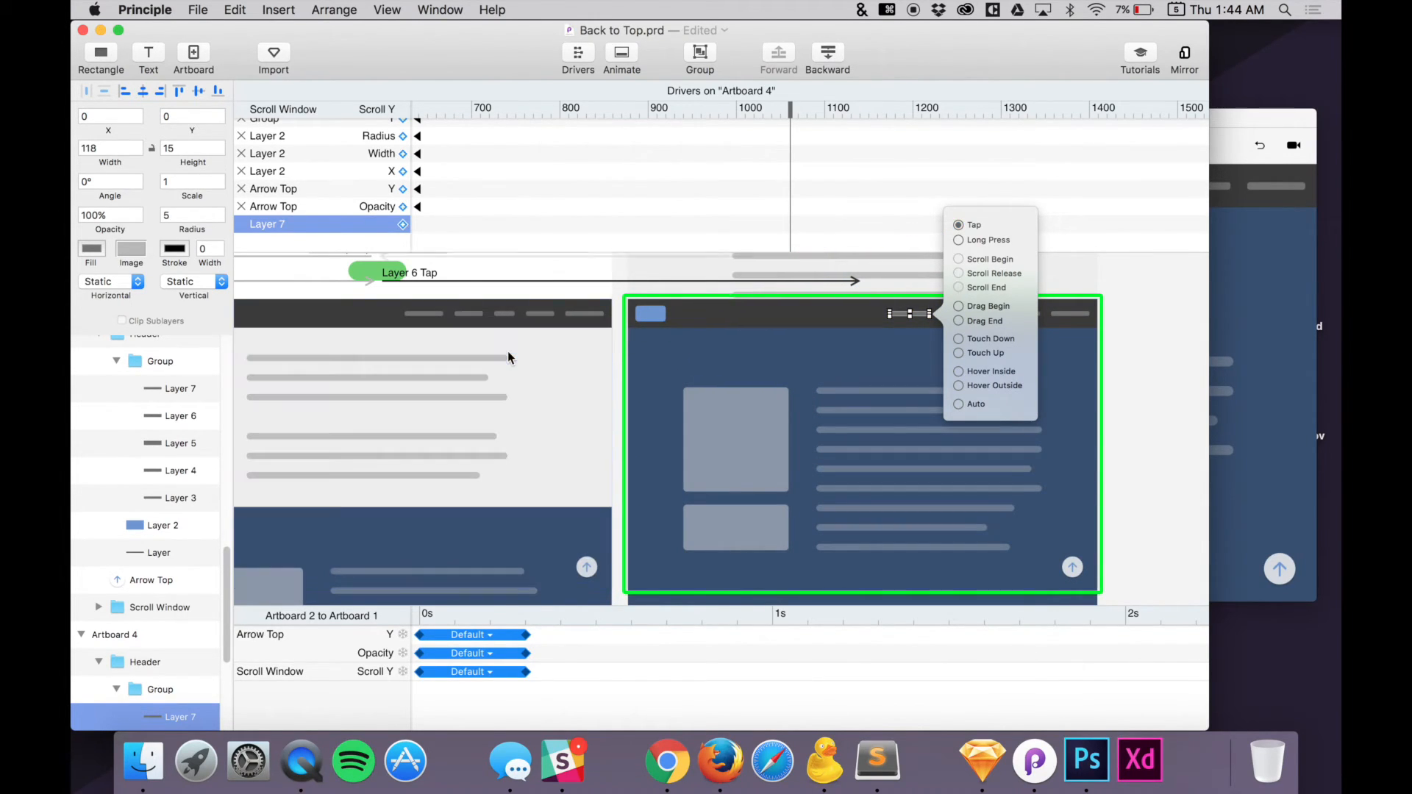
Add a Tap transition from Arrow Top, the back-to-top button in Artboard 4, to Artboard 2
key("super+minus")
scroll(941, 564, "down", 2)
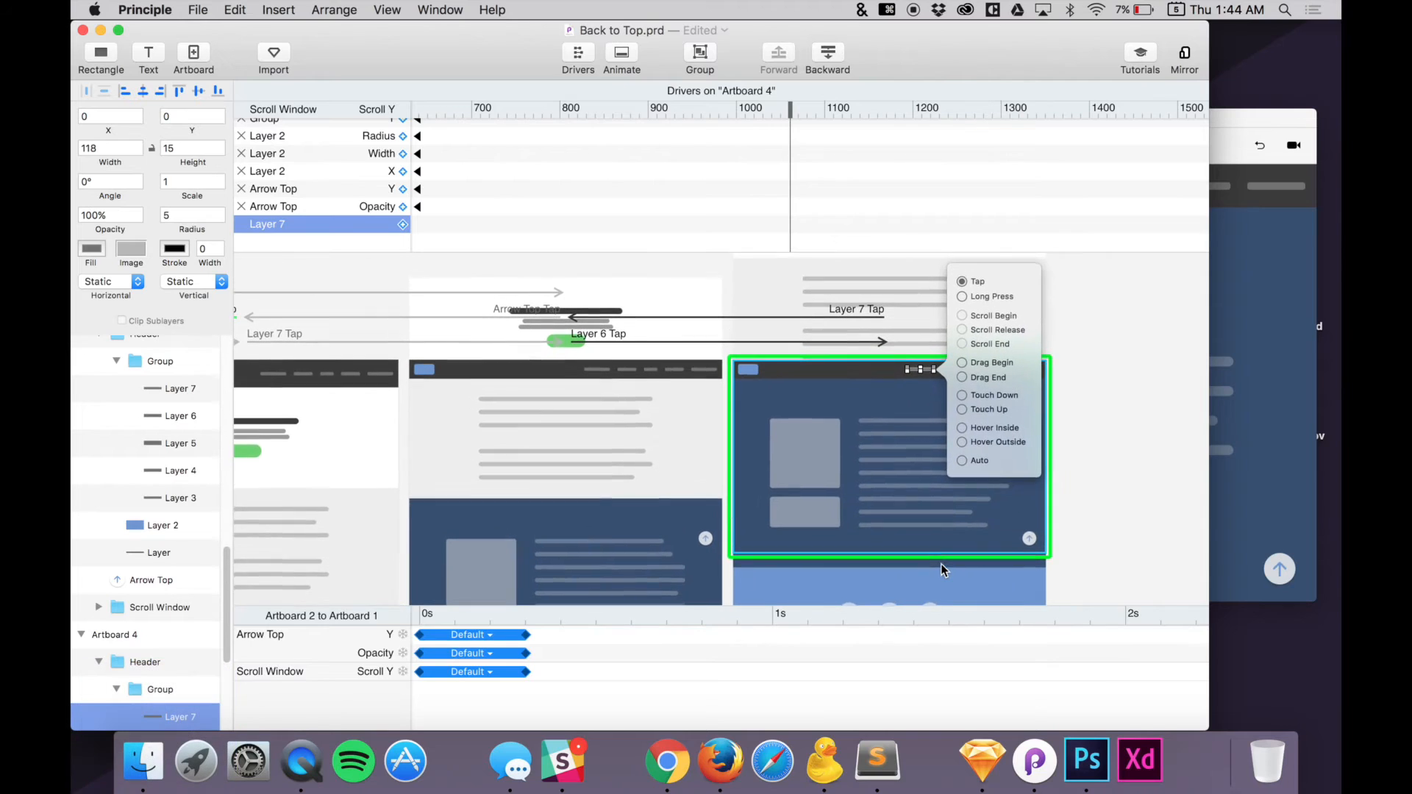
left_click(1030, 538)
scroll(940, 527, "left", 3)
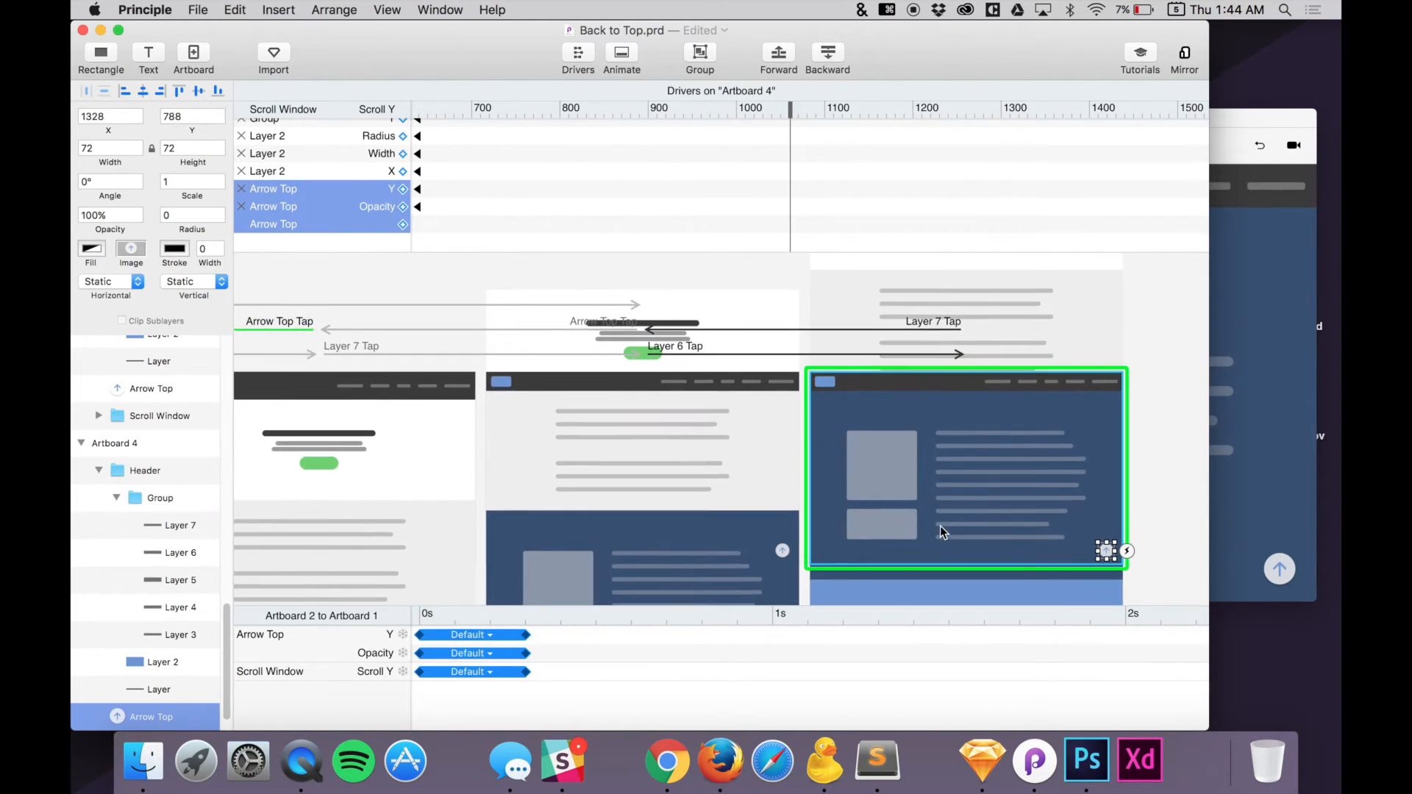
left_click(1127, 551)
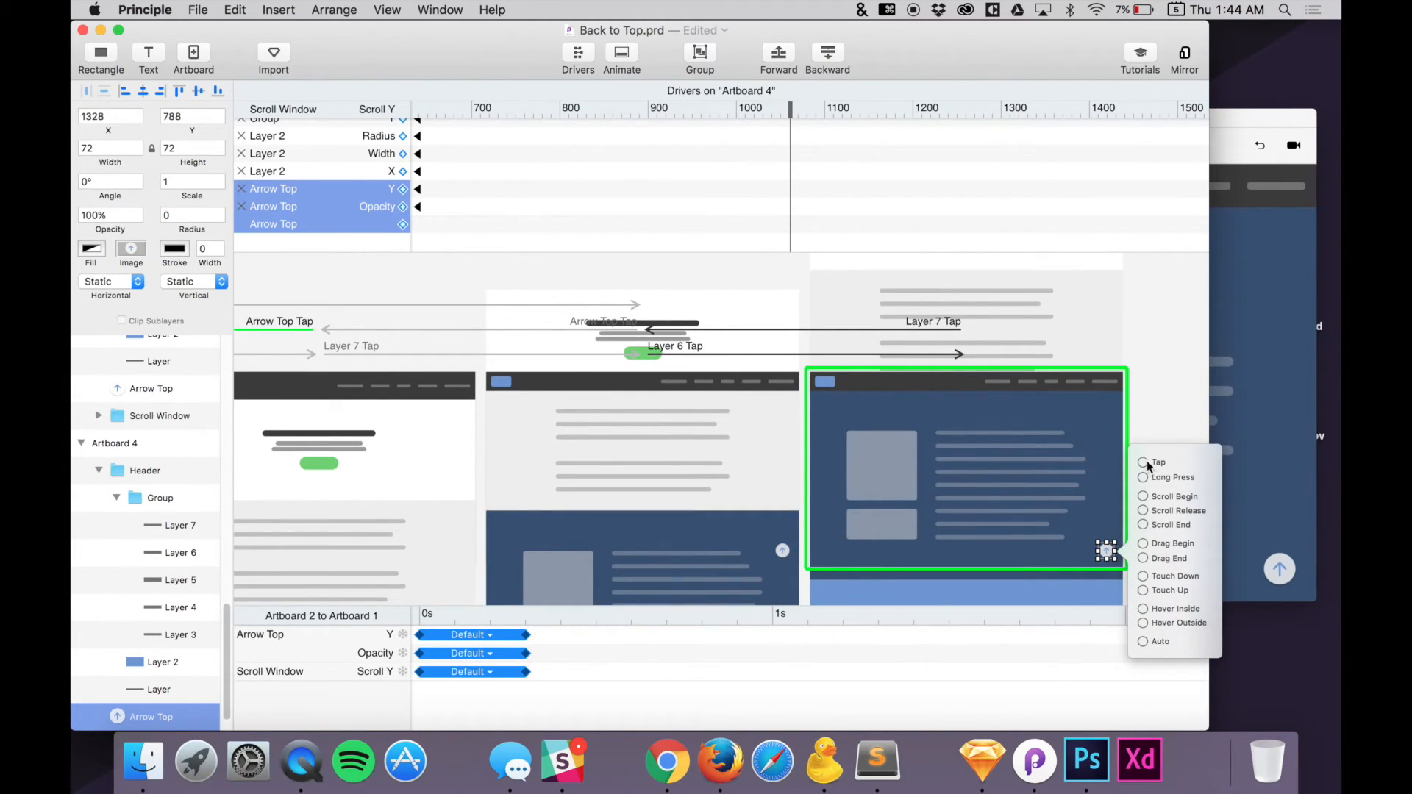
scroll(1147, 465, "right", 3)
left_click_drag(1058, 461, 328, 470)
scroll(328, 470, "left", 3)
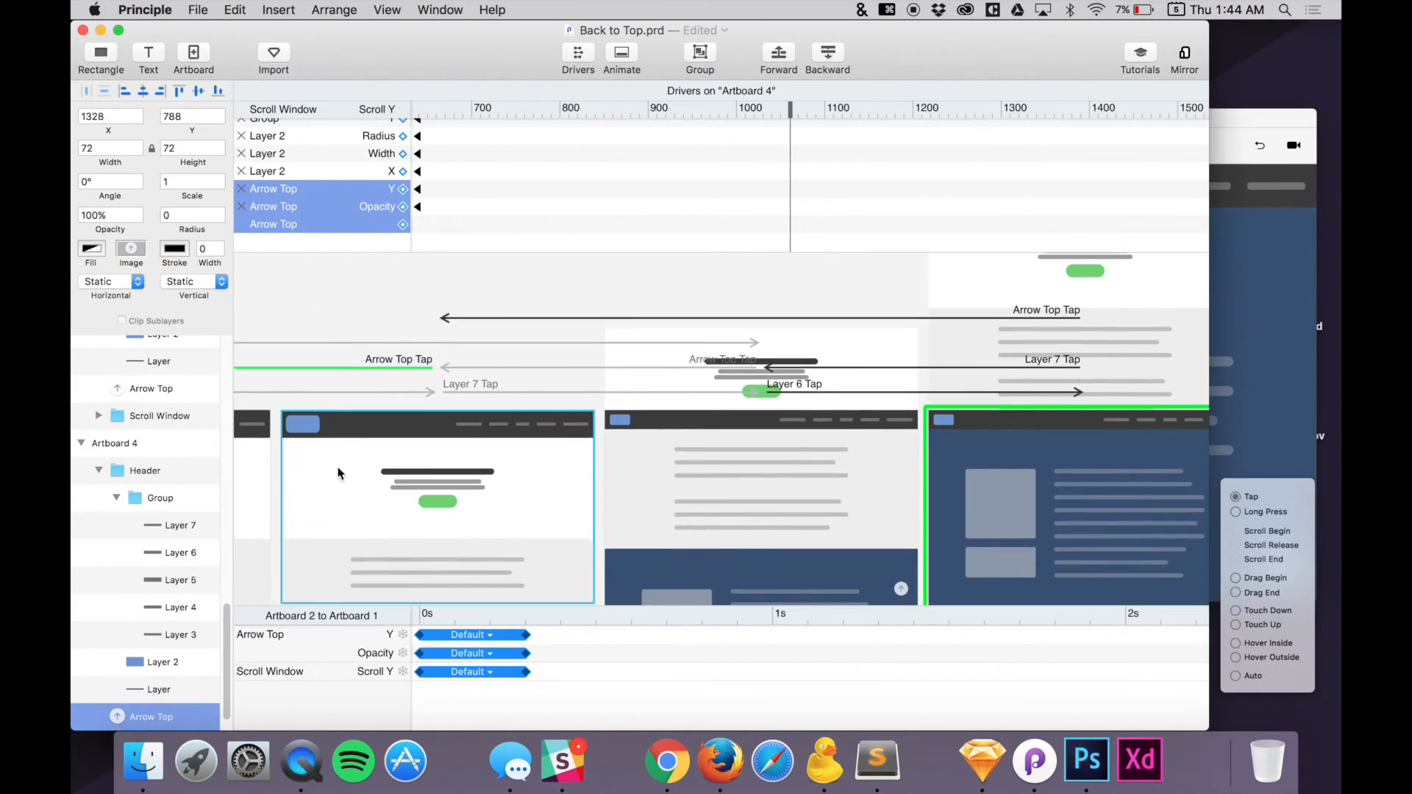
Add a Tap transition from Layer 6, the second header link in Artboard 2, to Artboard 4
left_click(548, 429)
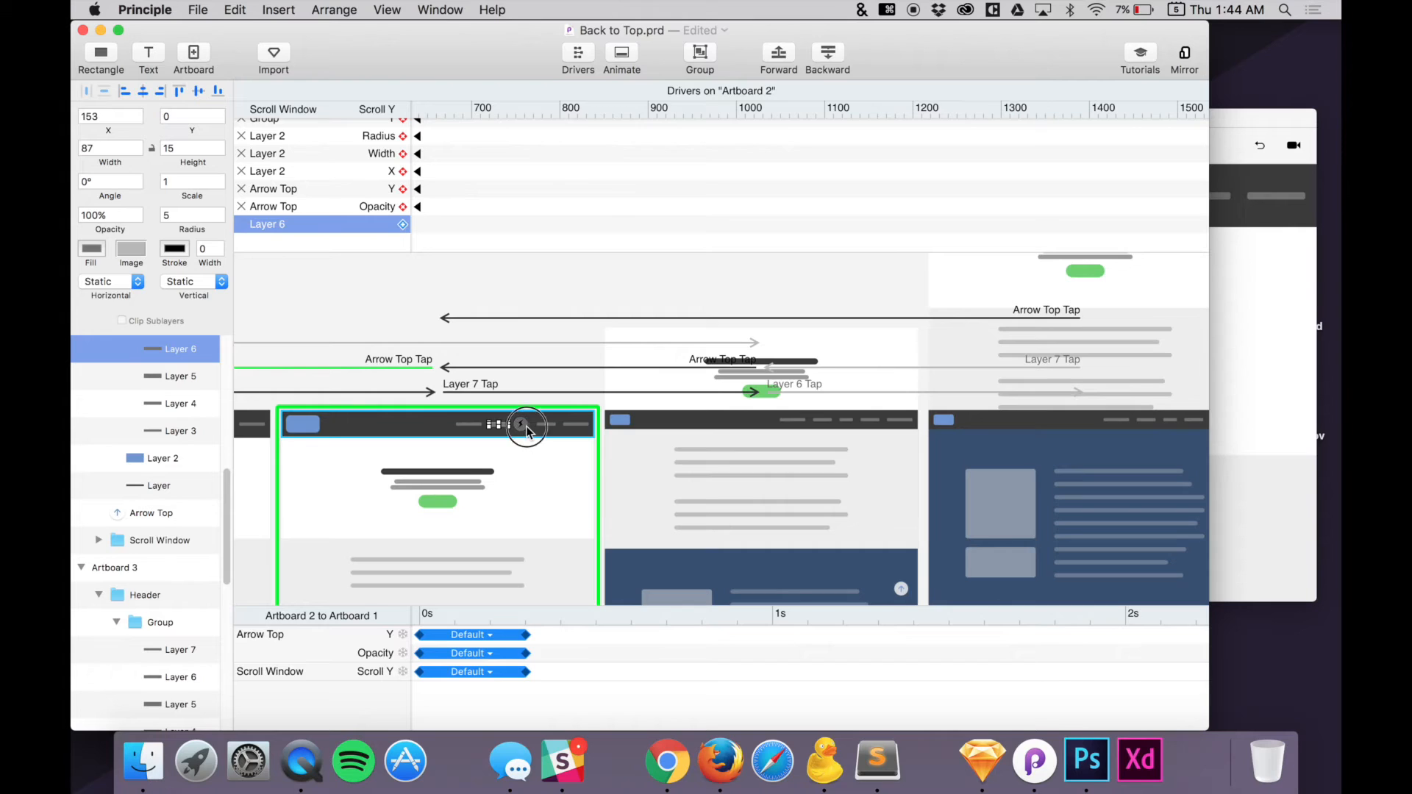
left_click(523, 426)
left_click_drag(539, 340, 956, 500)
scroll(854, 481, "left", 10)
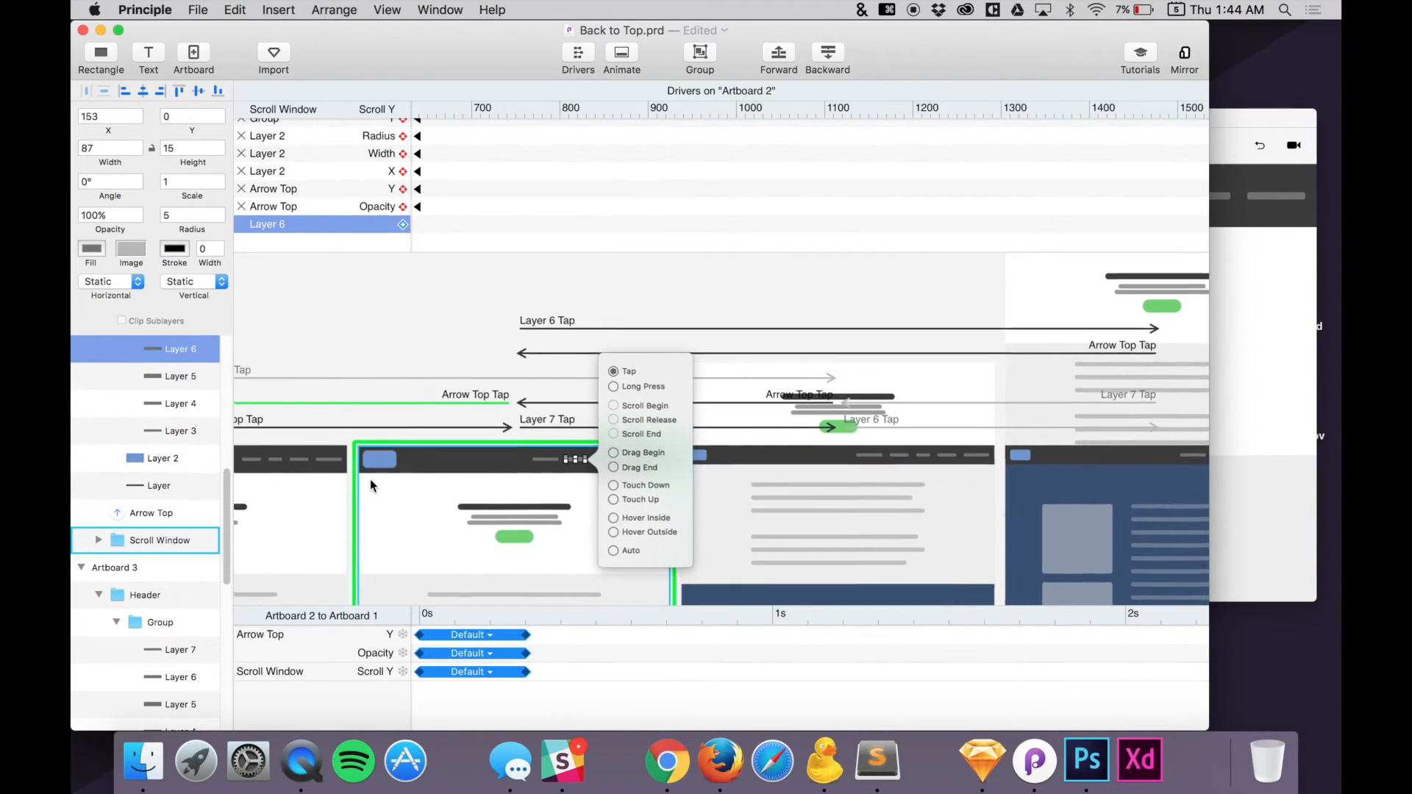
Add a Tap transition from Layer 6, the second header link in Artboard 1, to Artboard 4
left_click(353, 418)
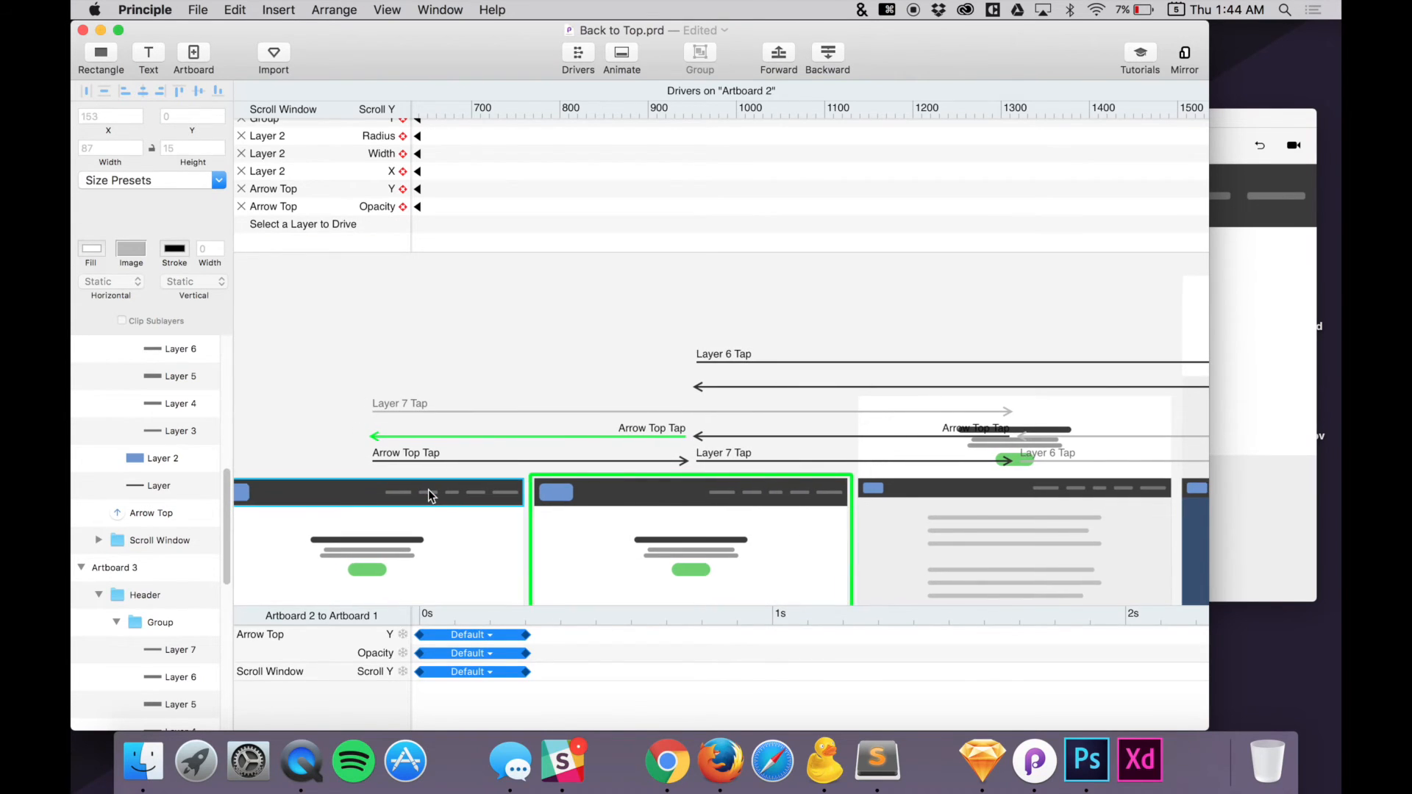
scroll(879, 566, "right", 8)
scroll(446, 450, "left", 5)
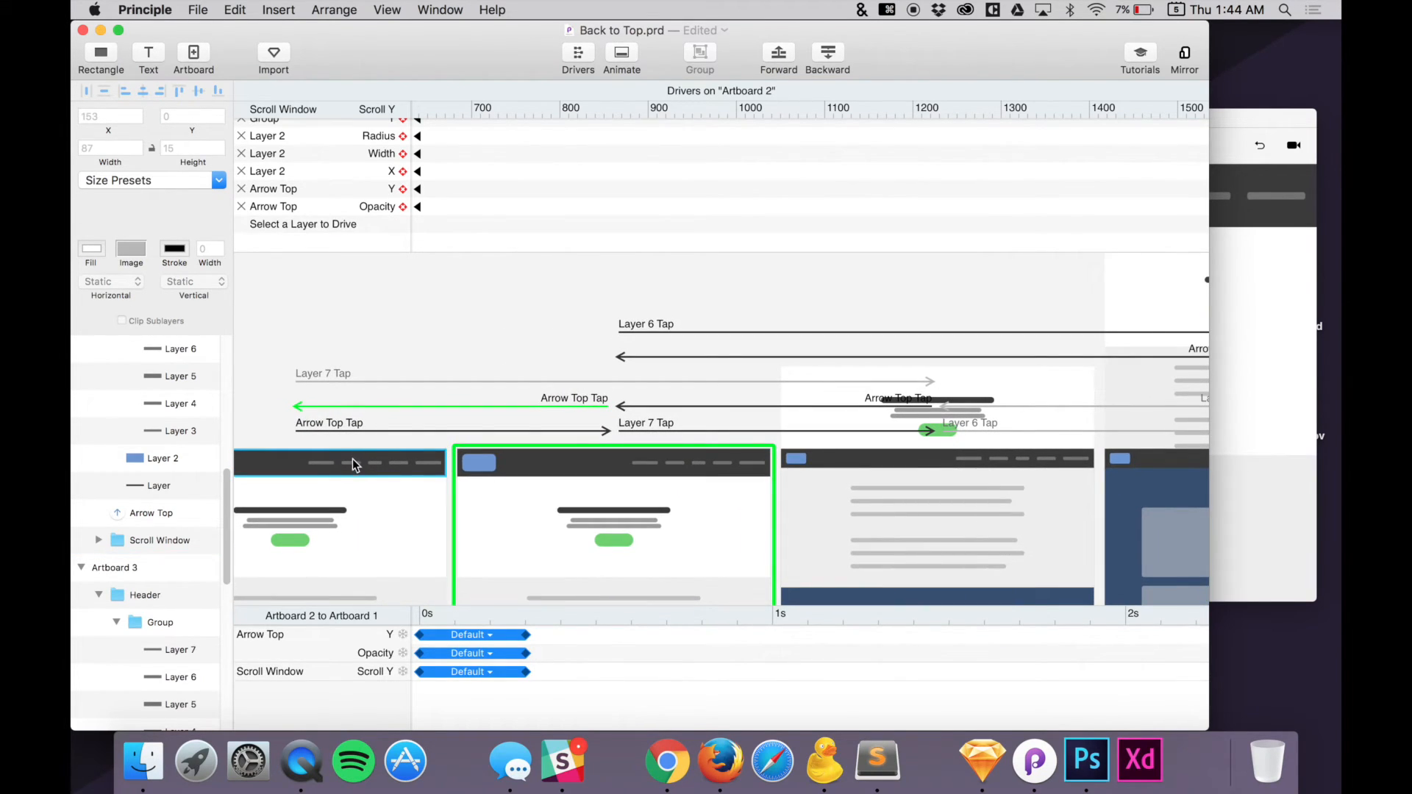
left_click(352, 464)
left_click(373, 463)
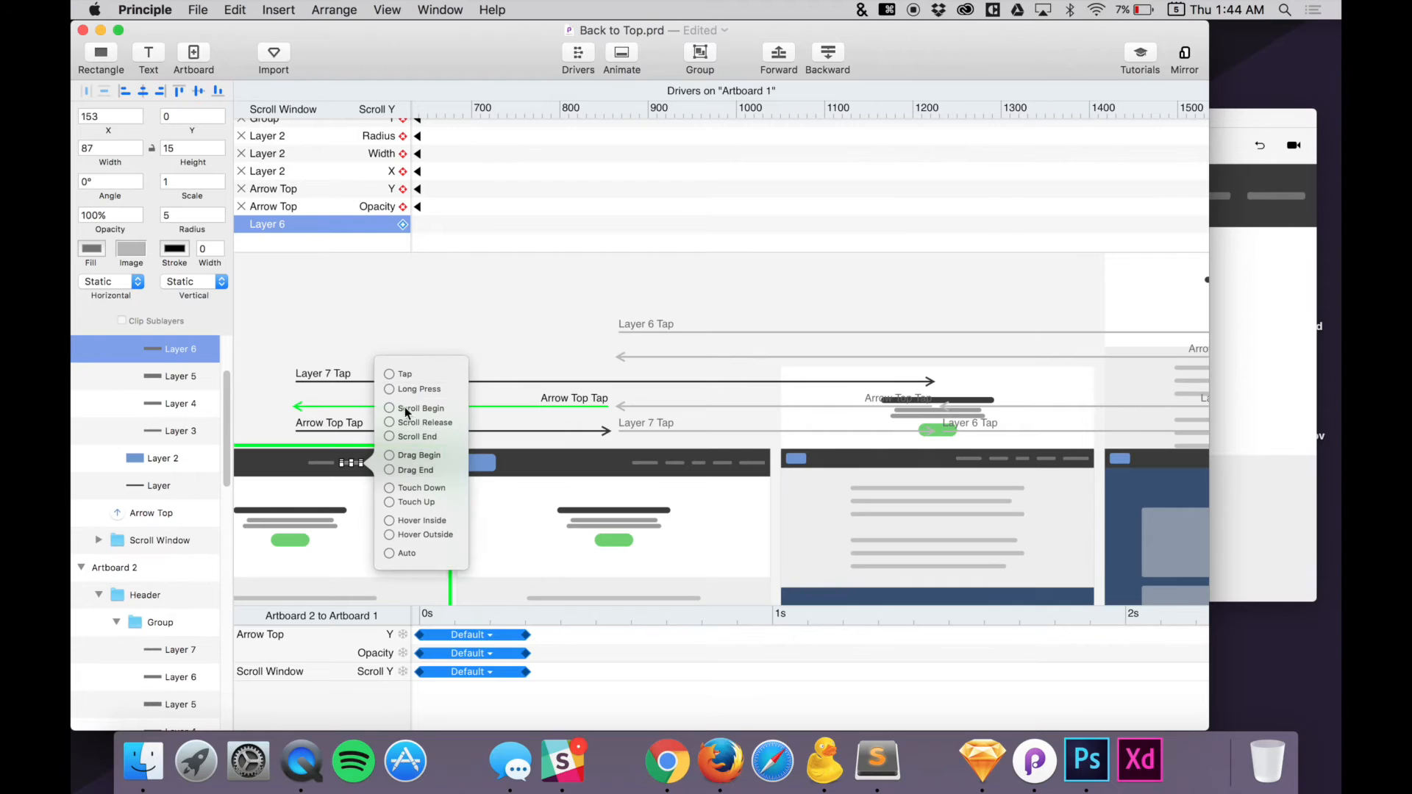
left_click_drag(854, 436, 987, 511)
Preview the prototype: scroll the page, tap the first and second header links, return with the first link, and tap the back-to-top arrow
left_click(1264, 419)
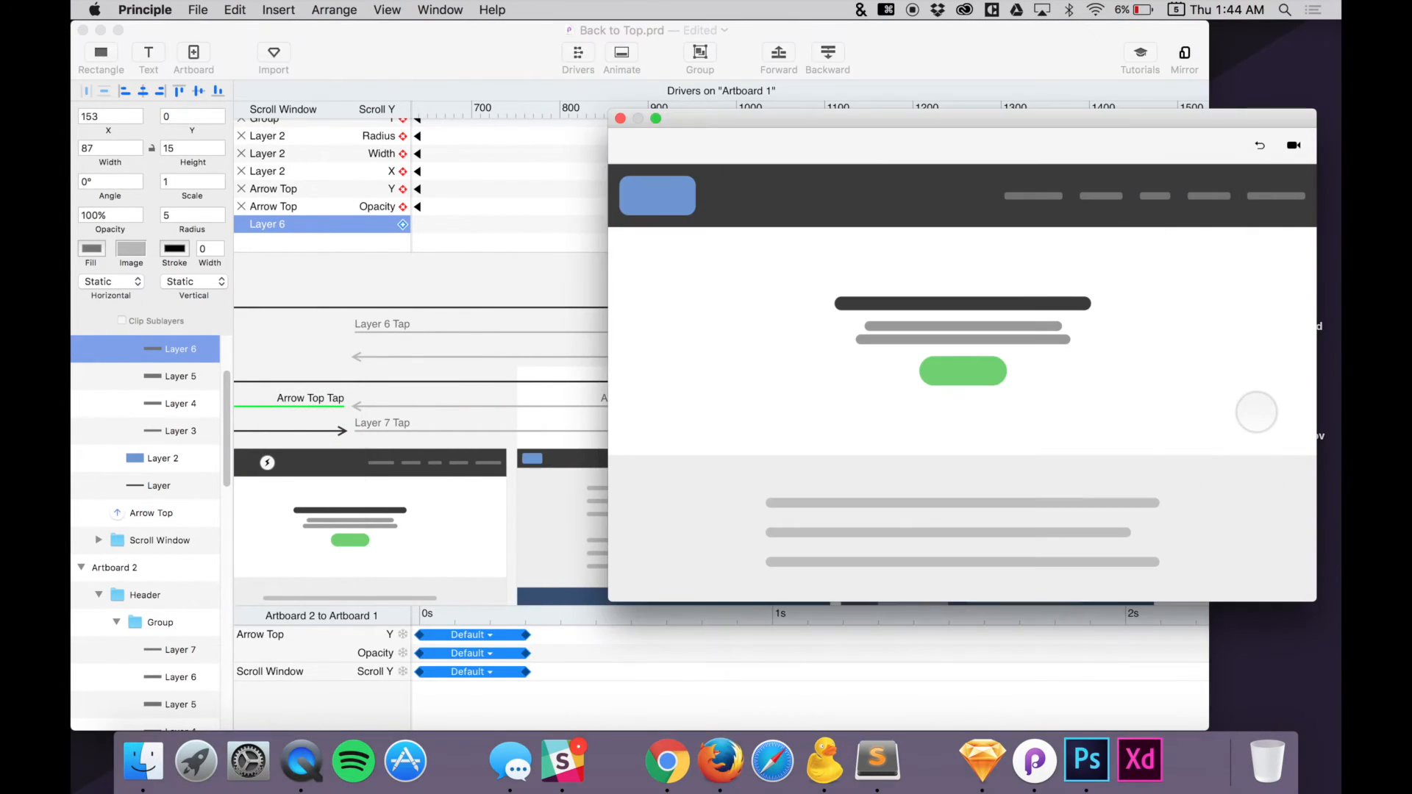
scroll(1082, 441, "down", 10)
scroll(1082, 440, "up", 10)
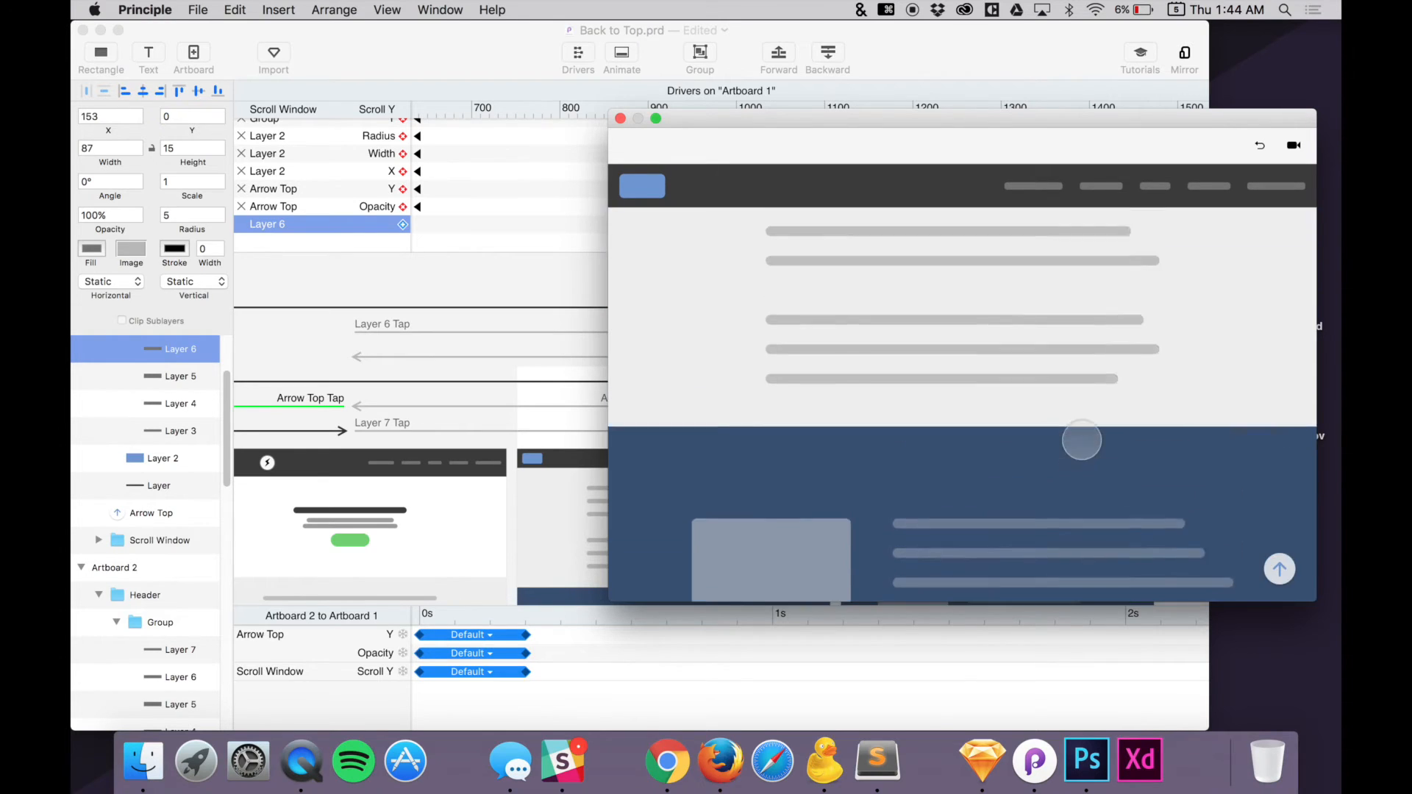
left_click(1045, 200)
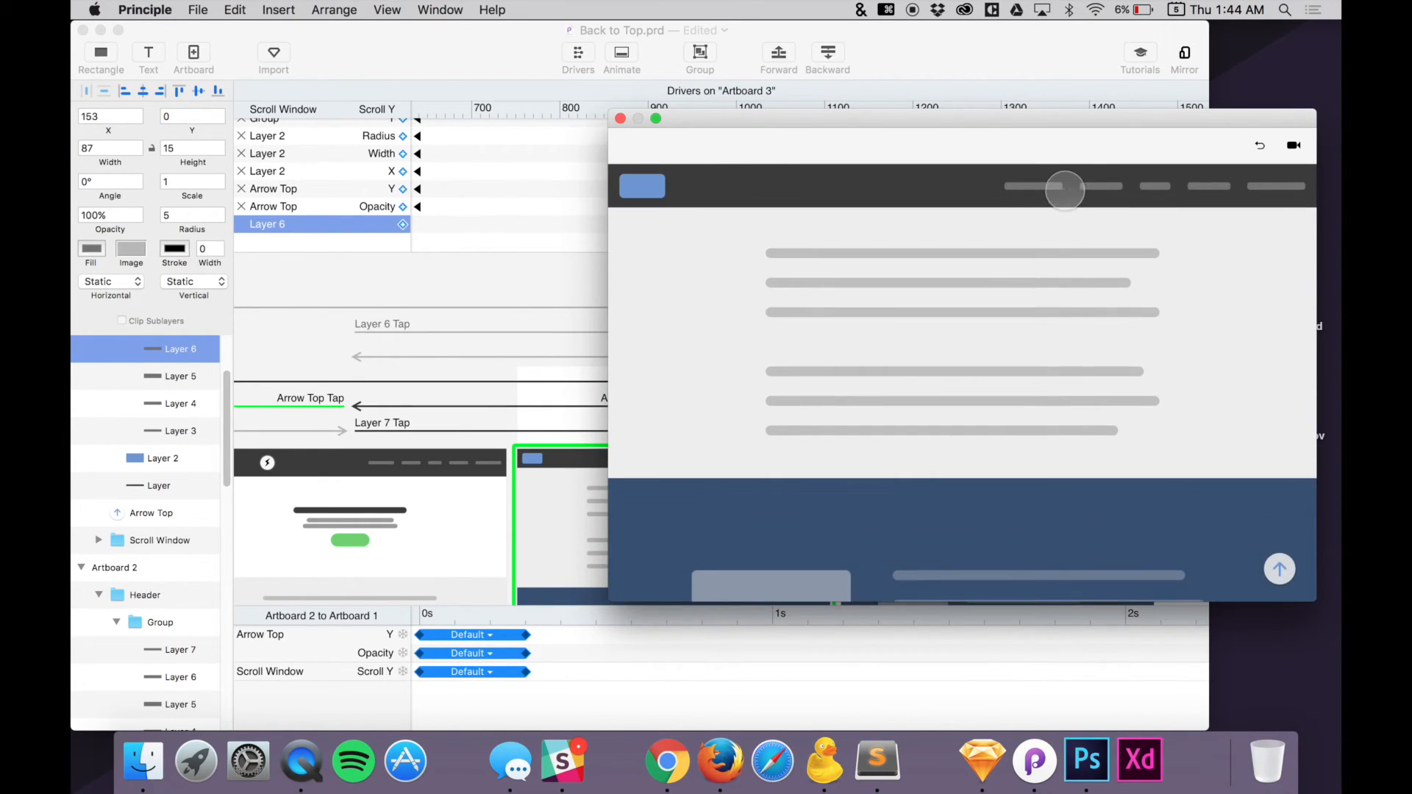
left_click(1111, 186)
left_click(1041, 187)
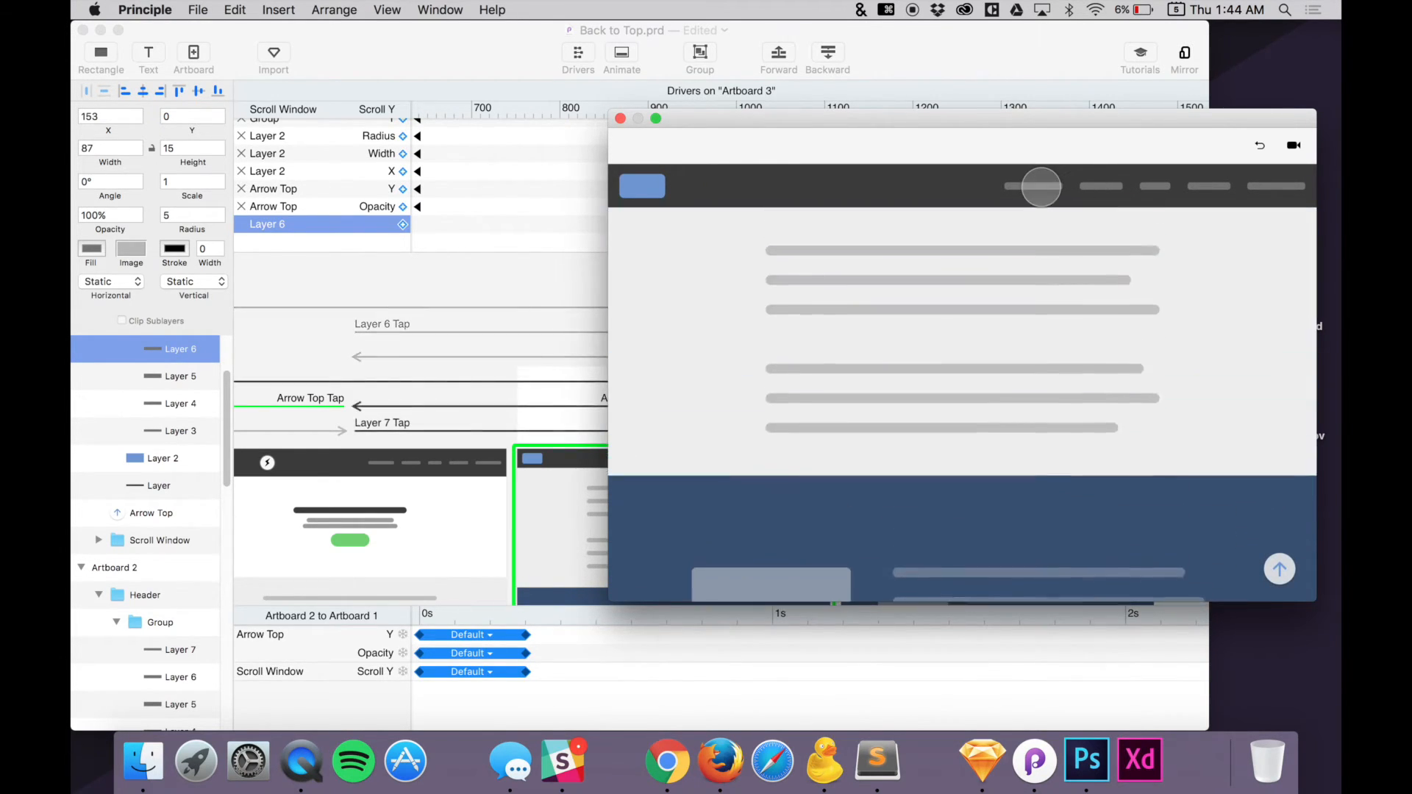
left_click(1280, 568)
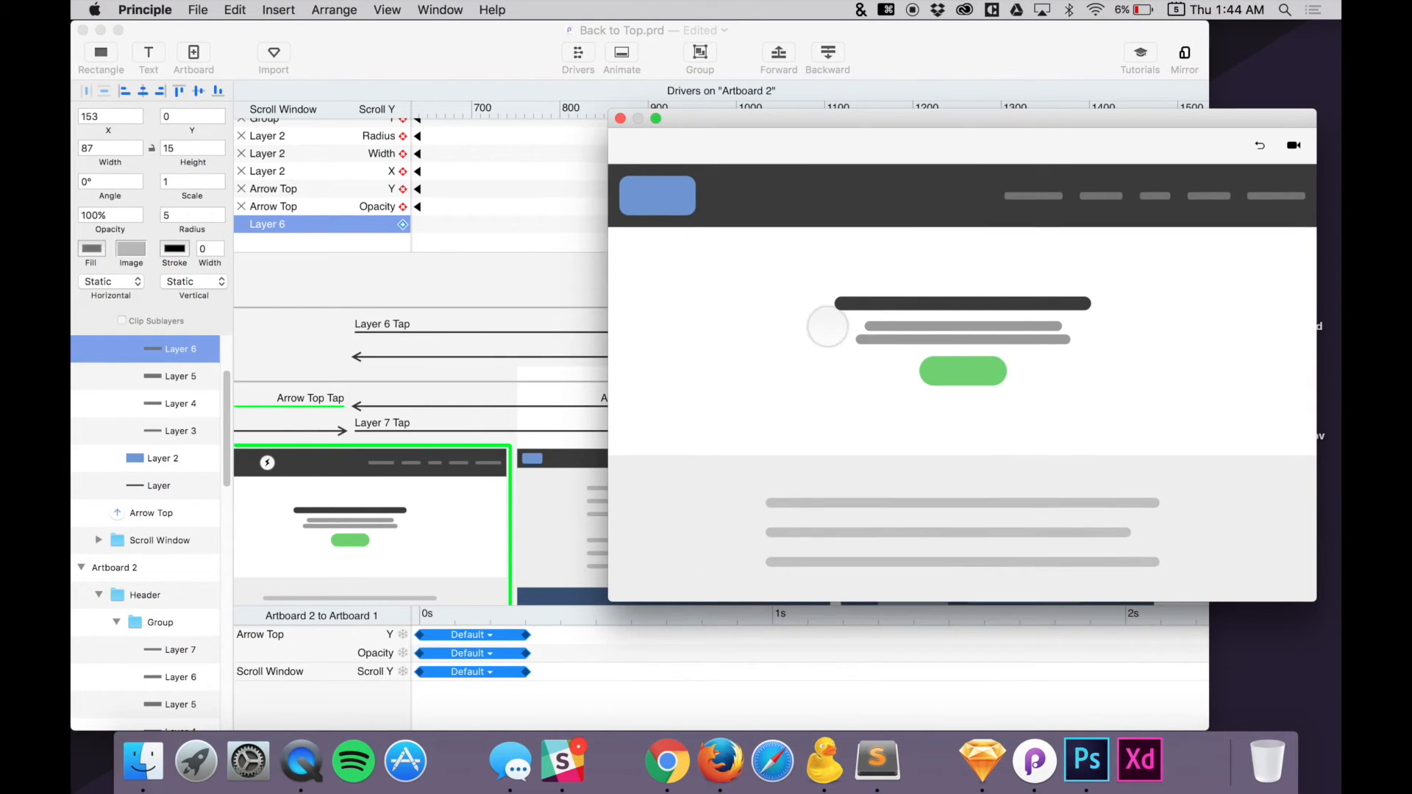
Add a Tap transition from Layer 5, the third header link in Artboard 4, to a new duplicate artboard
left_click(511, 284)
scroll(746, 522, "right", 5)
scroll(745, 522, "down", 1)
scroll(746, 522, "down", 5)
scroll(746, 523, "right", 1)
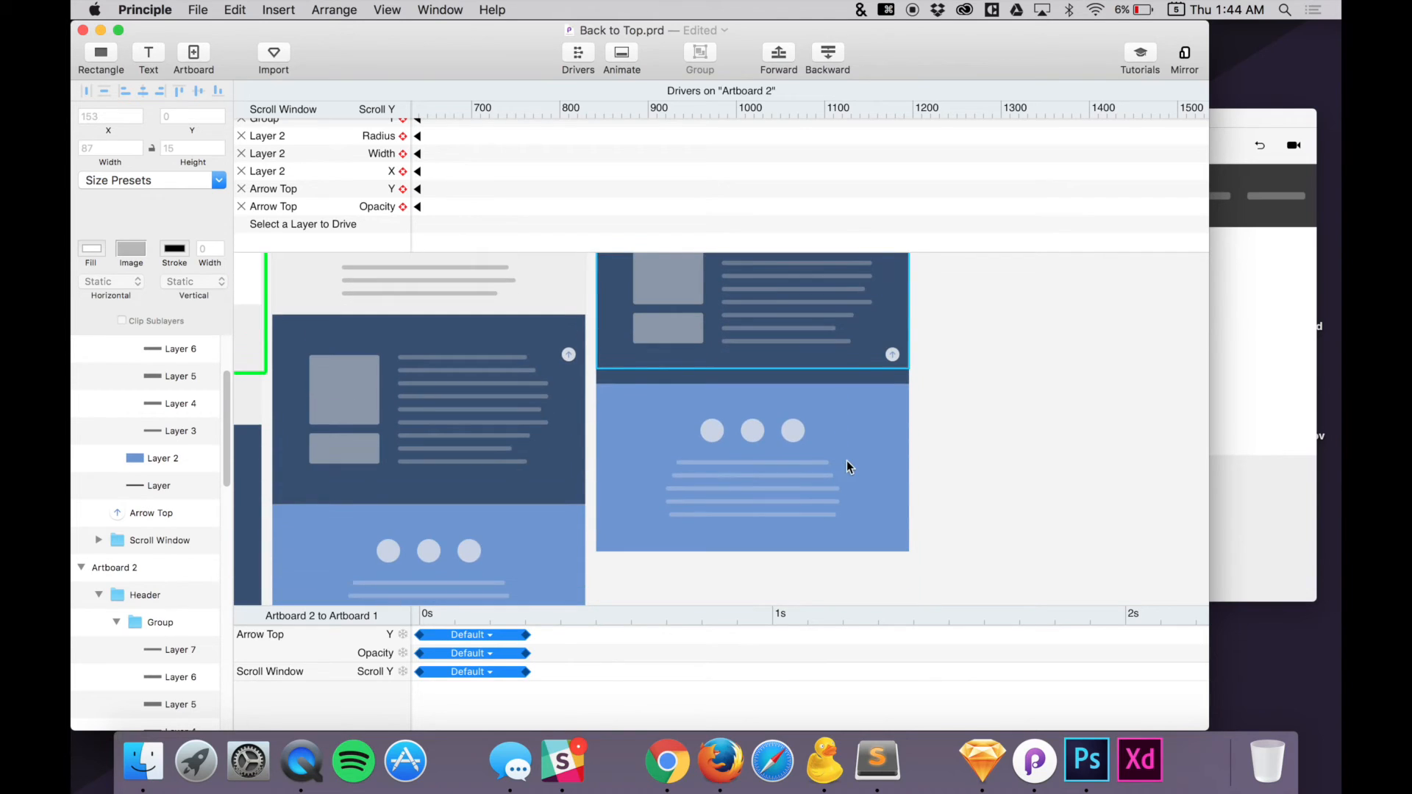
scroll(846, 460, "up", 4)
scroll(846, 461, "left", 1)
scroll(844, 452, "right", 1)
scroll(844, 453, "up", 1)
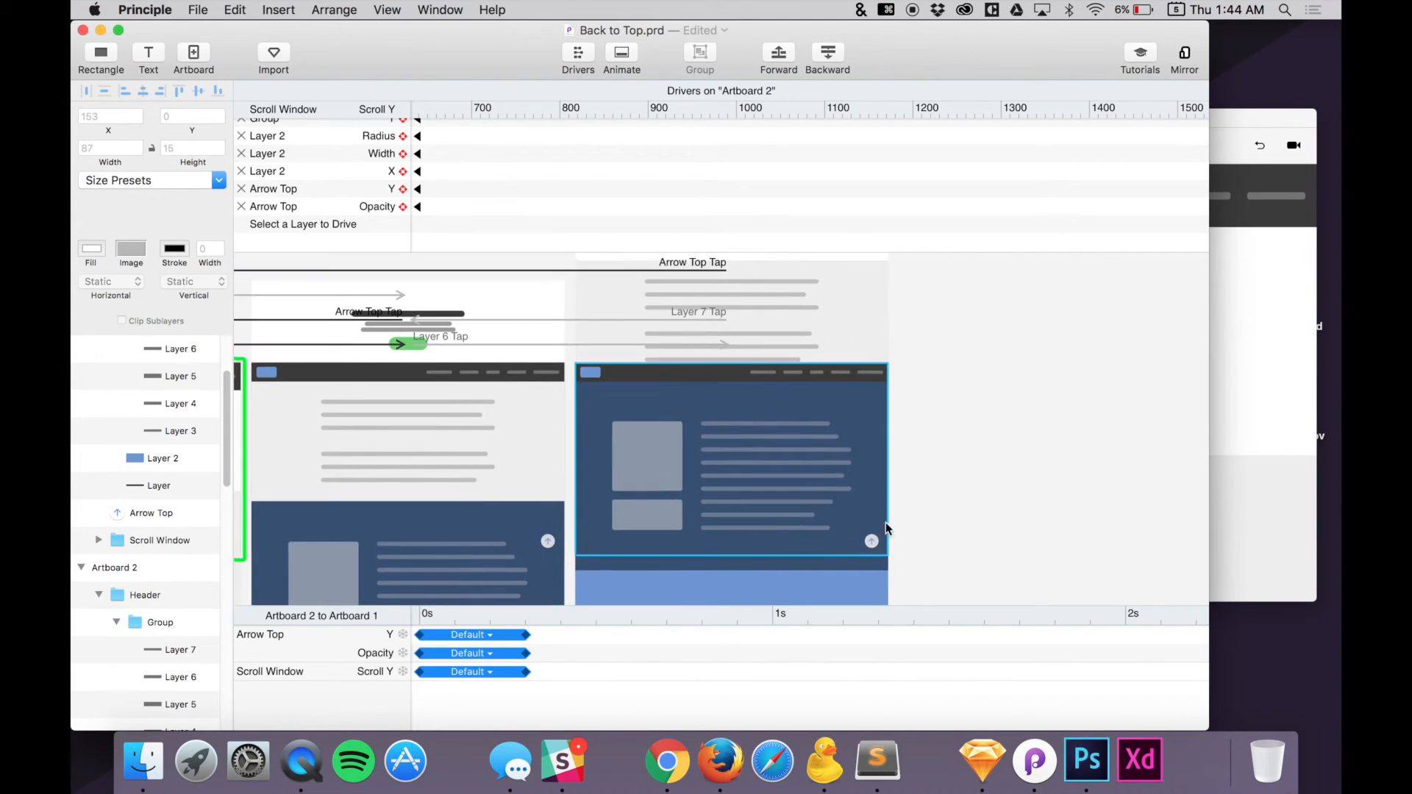
scroll(837, 575, "down", 3)
scroll(798, 501, "up", 3)
scroll(800, 501, "down", 1)
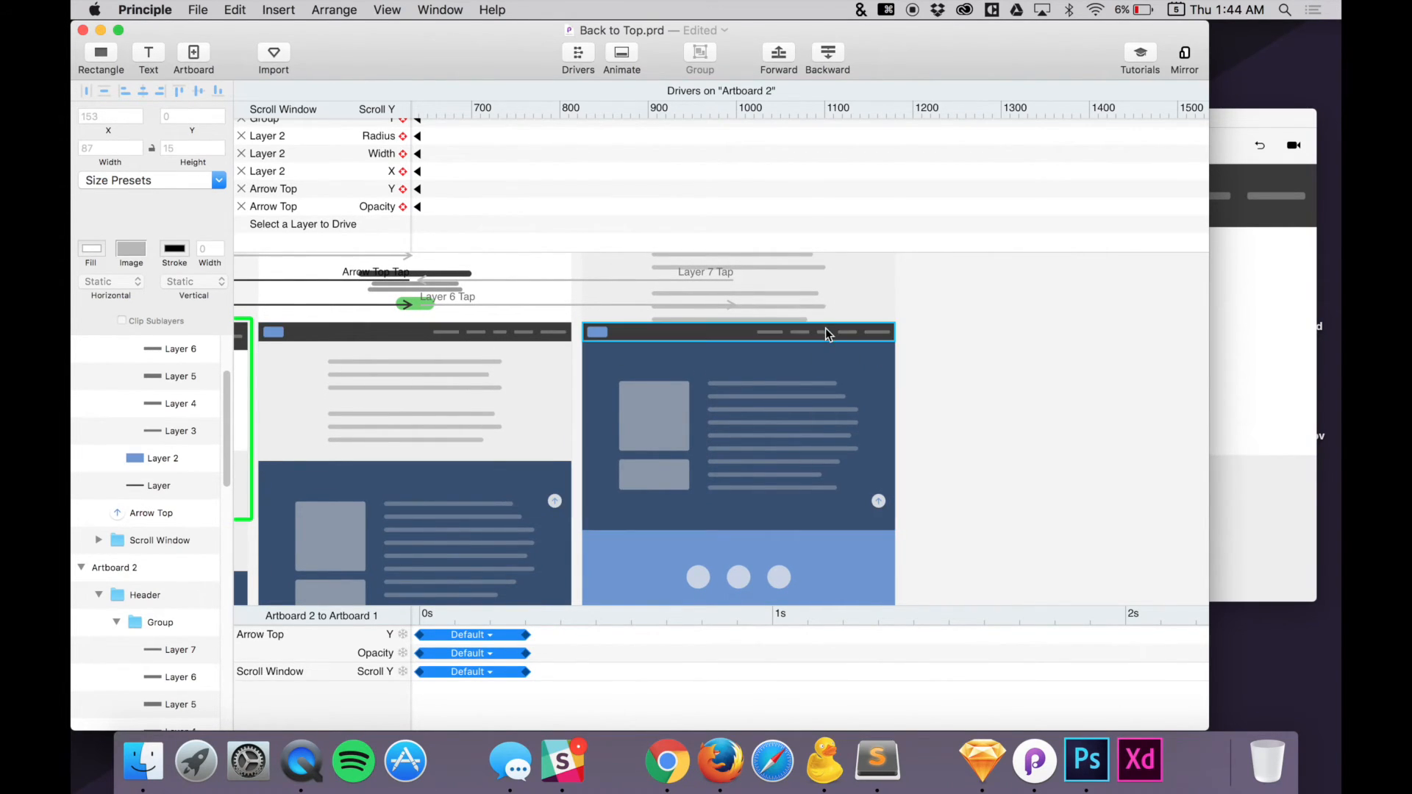
left_click(825, 334)
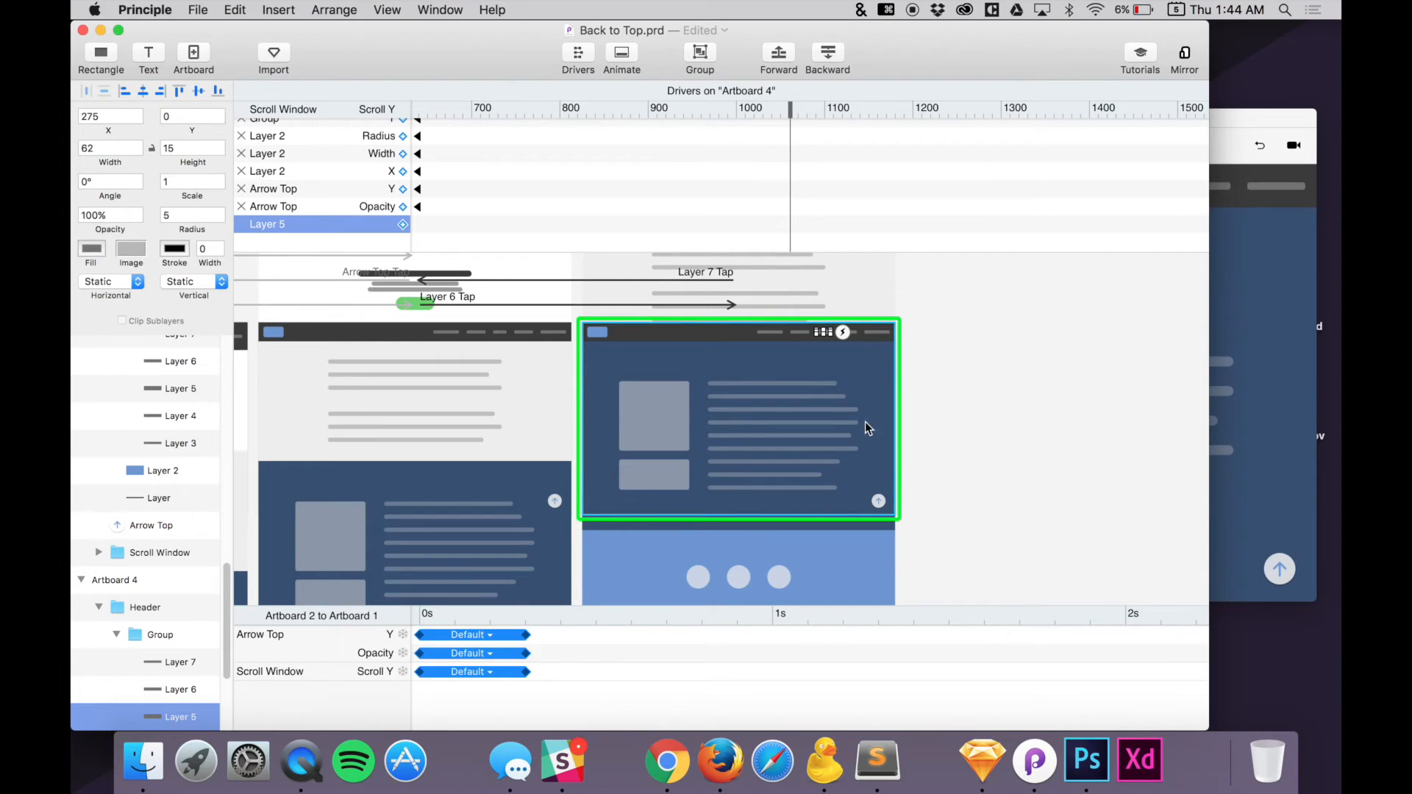
left_click(842, 333)
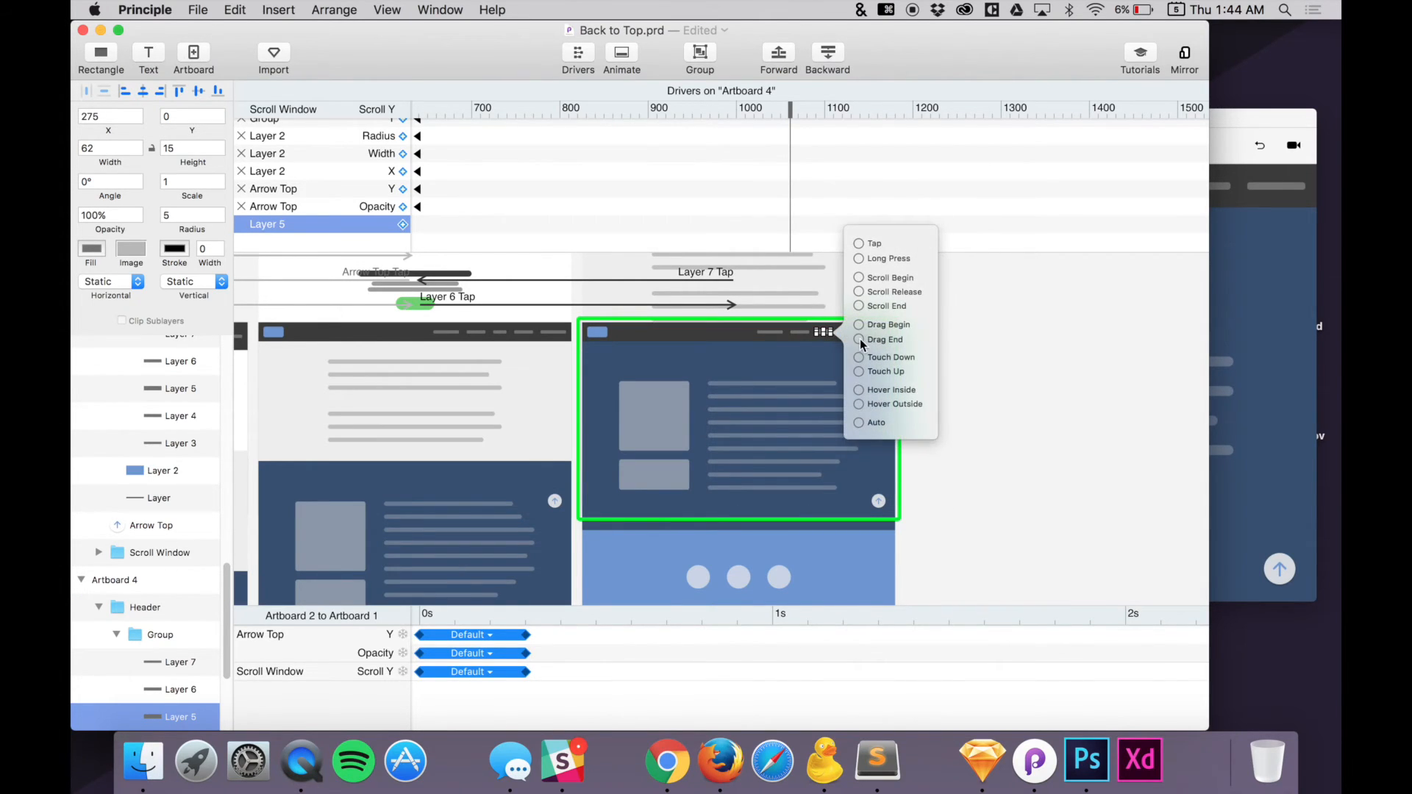
left_click_drag(856, 235, 781, 413)
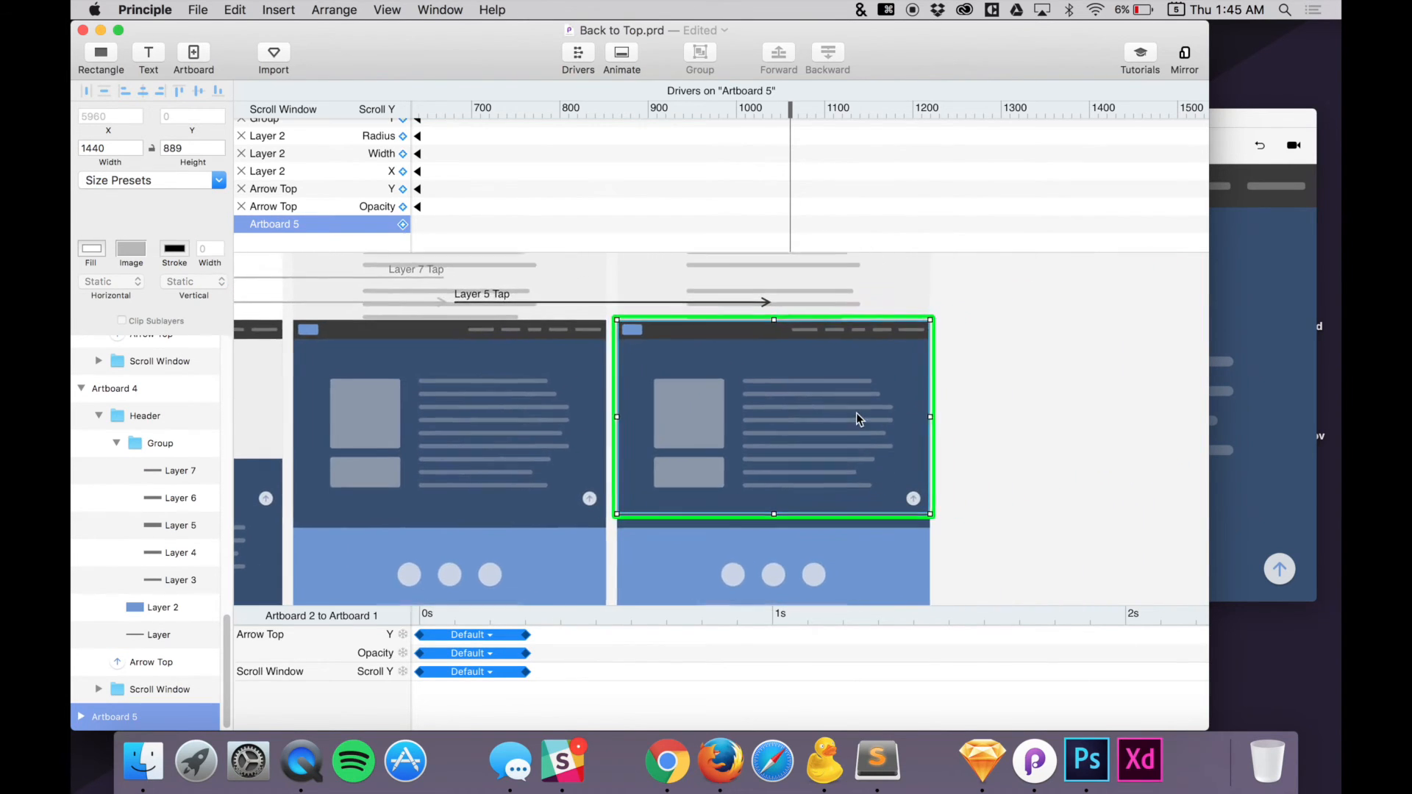
Move Artboard 5's Scroll Y driver position to about 1915 so the light blue section with three circles fills the page
left_click(847, 425)
scroll(802, 299, "right", 3)
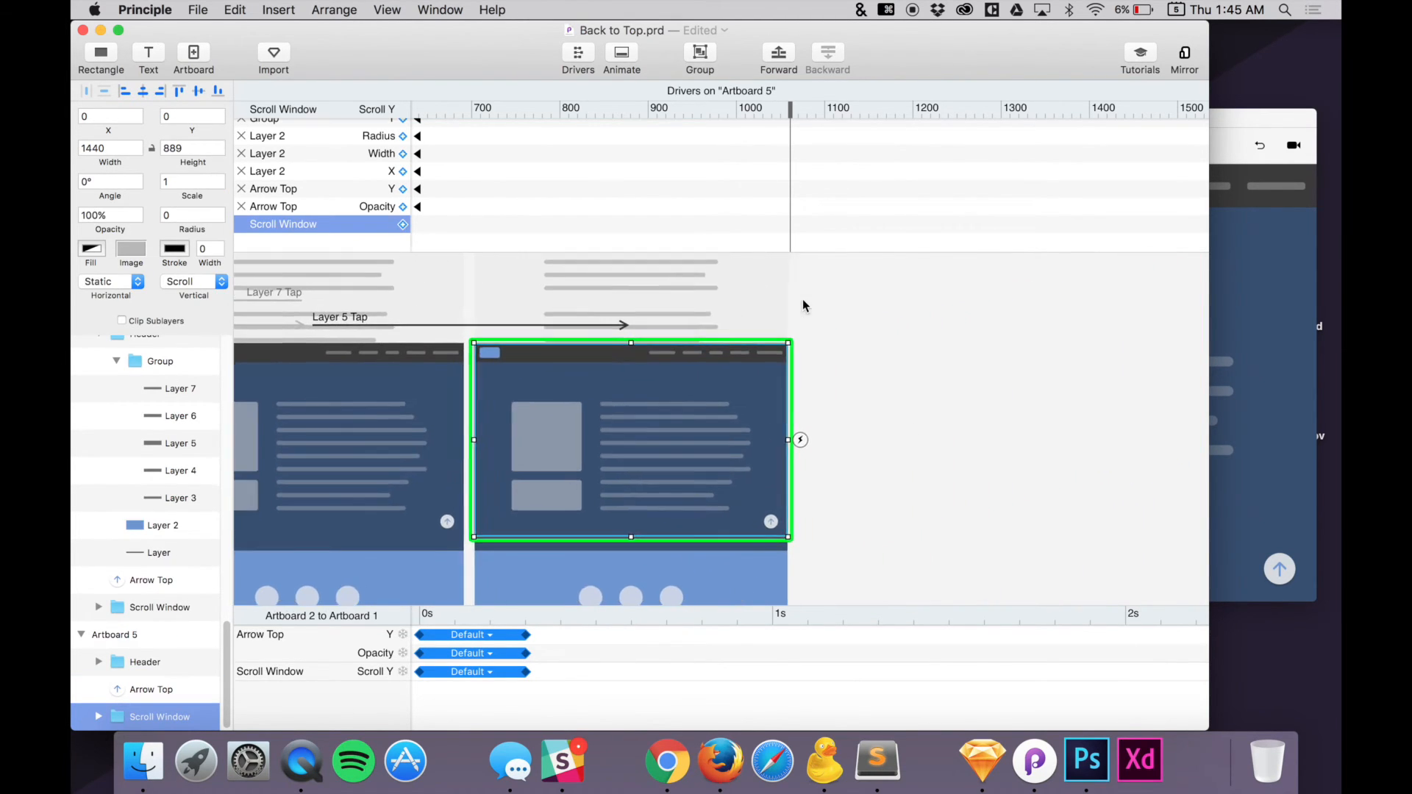
scroll(779, 217, "up", 1)
scroll(736, 169, "right", 2)
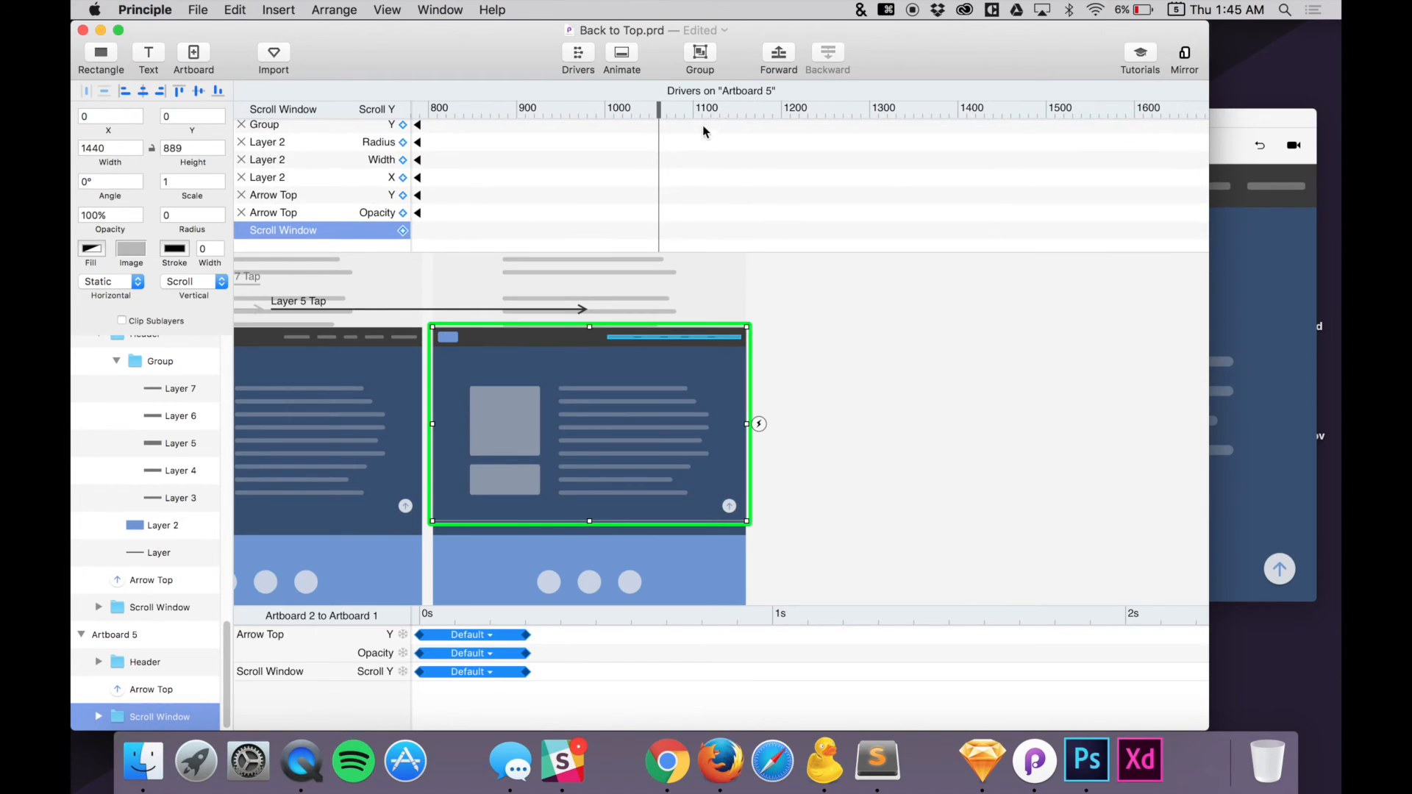
left_click_drag(659, 114, 1023, 161)
scroll(1026, 164, "right", 3)
left_click_drag(563, 108, 844, 164)
scroll(815, 422, "left", 3)
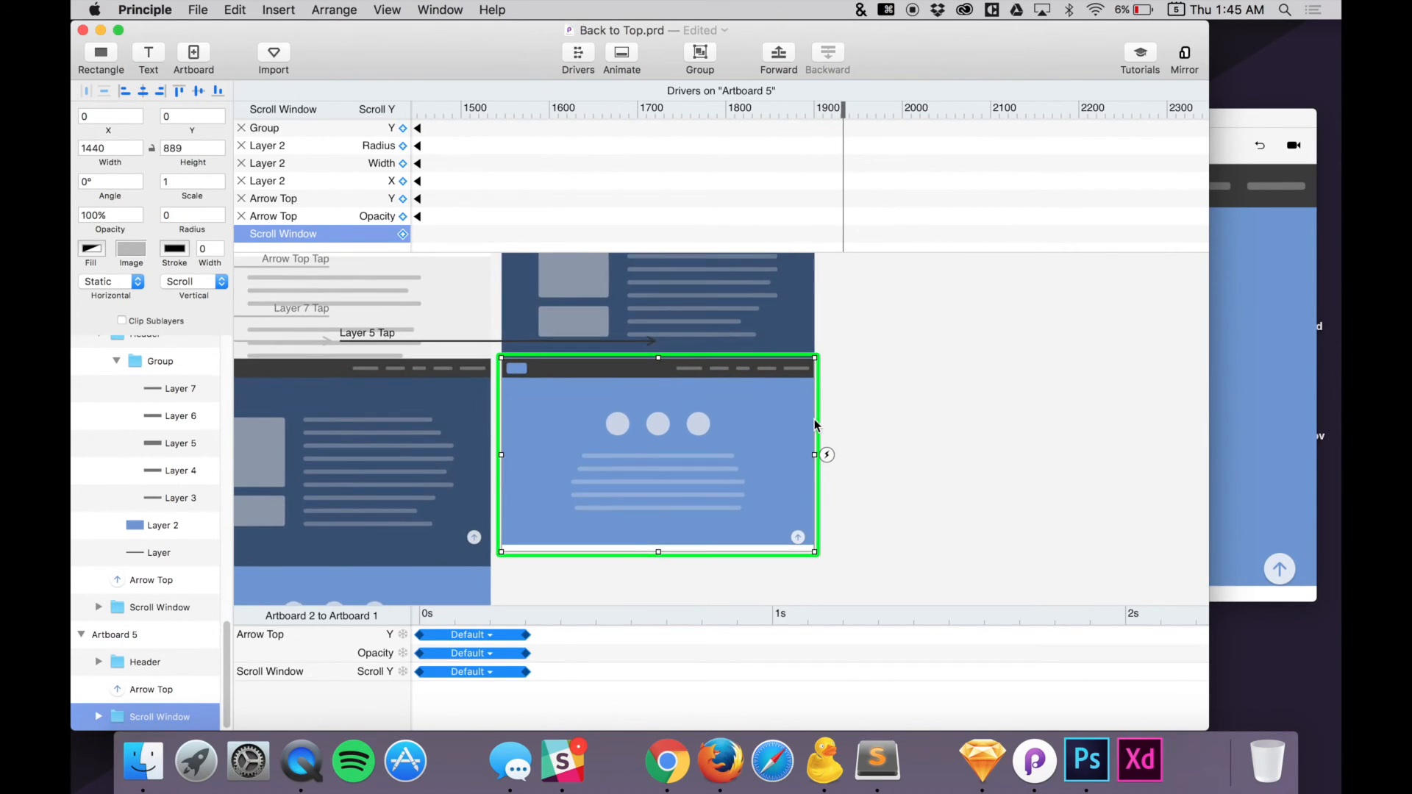
Add a Tap transition from the Arrow Top button in Artboard 5 to Artboard 2
scroll(809, 480, "left", 2)
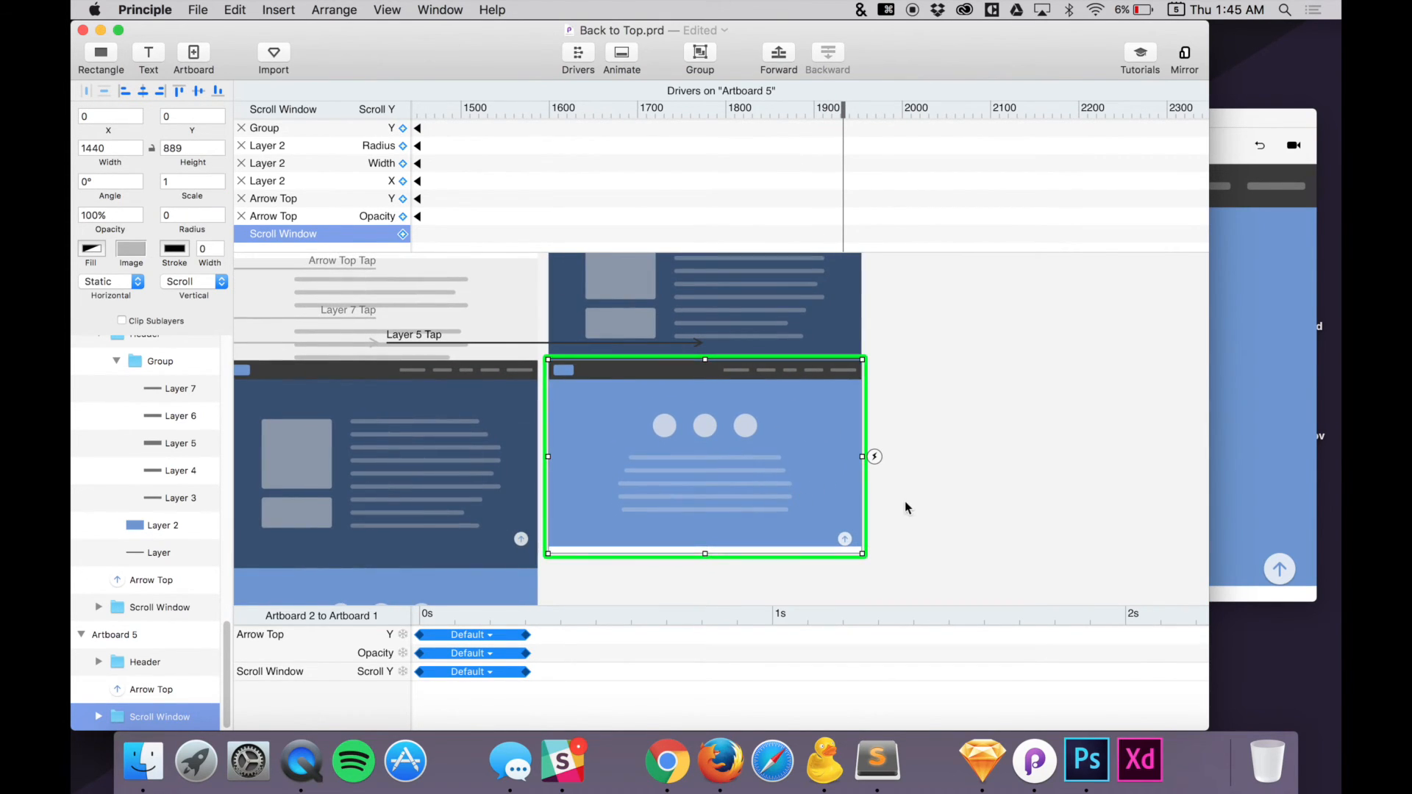
scroll(907, 505, "left", 4)
left_click(944, 519)
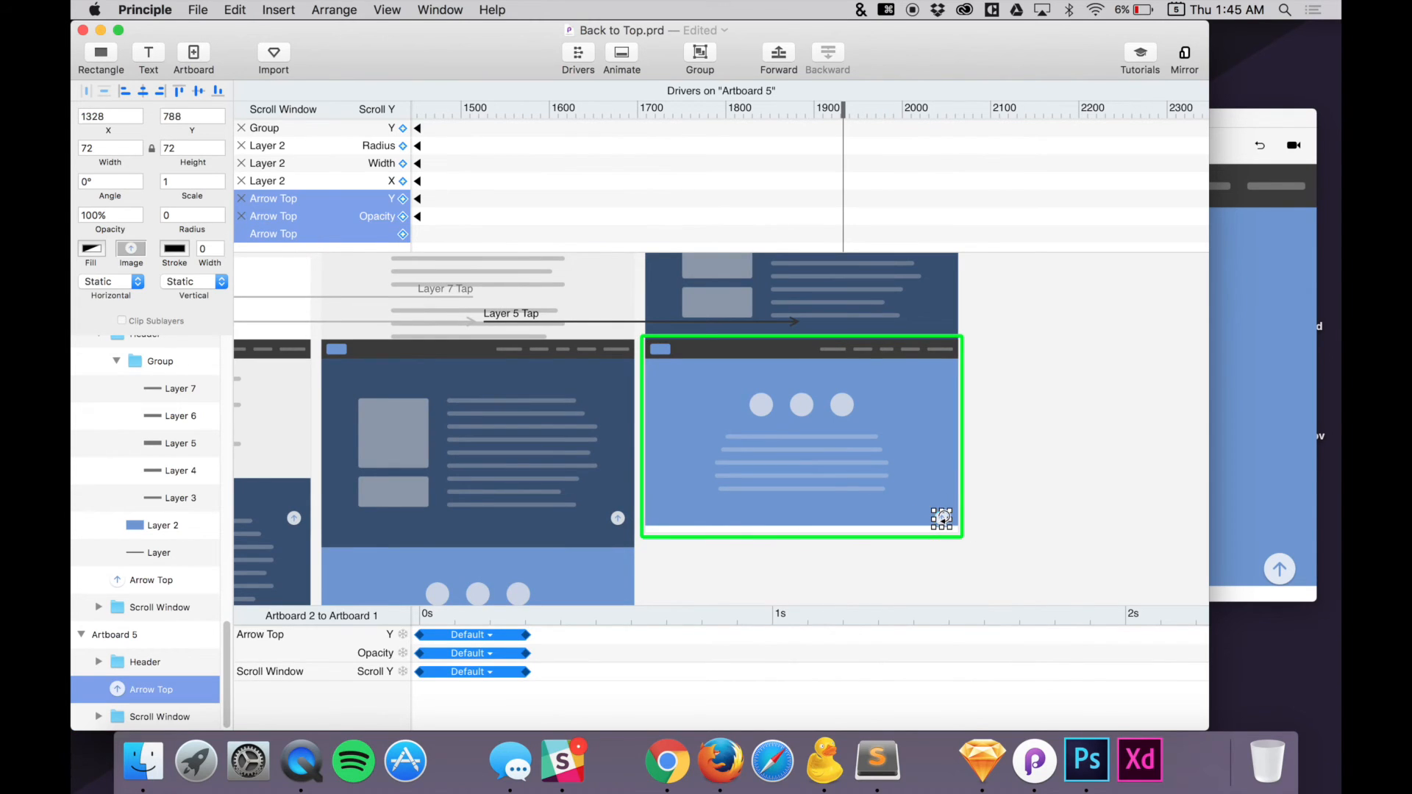
key("super+minus")
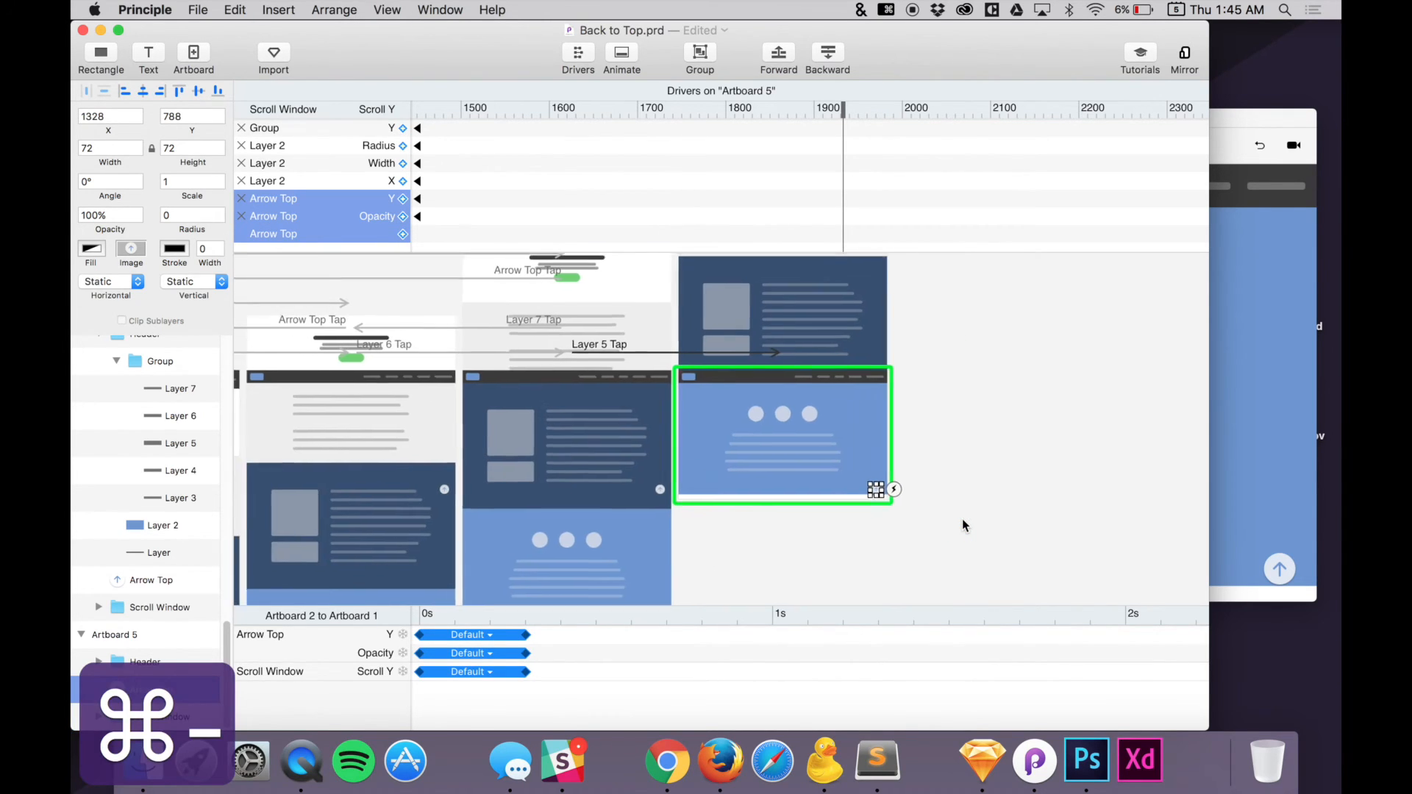
left_click(1169, 497)
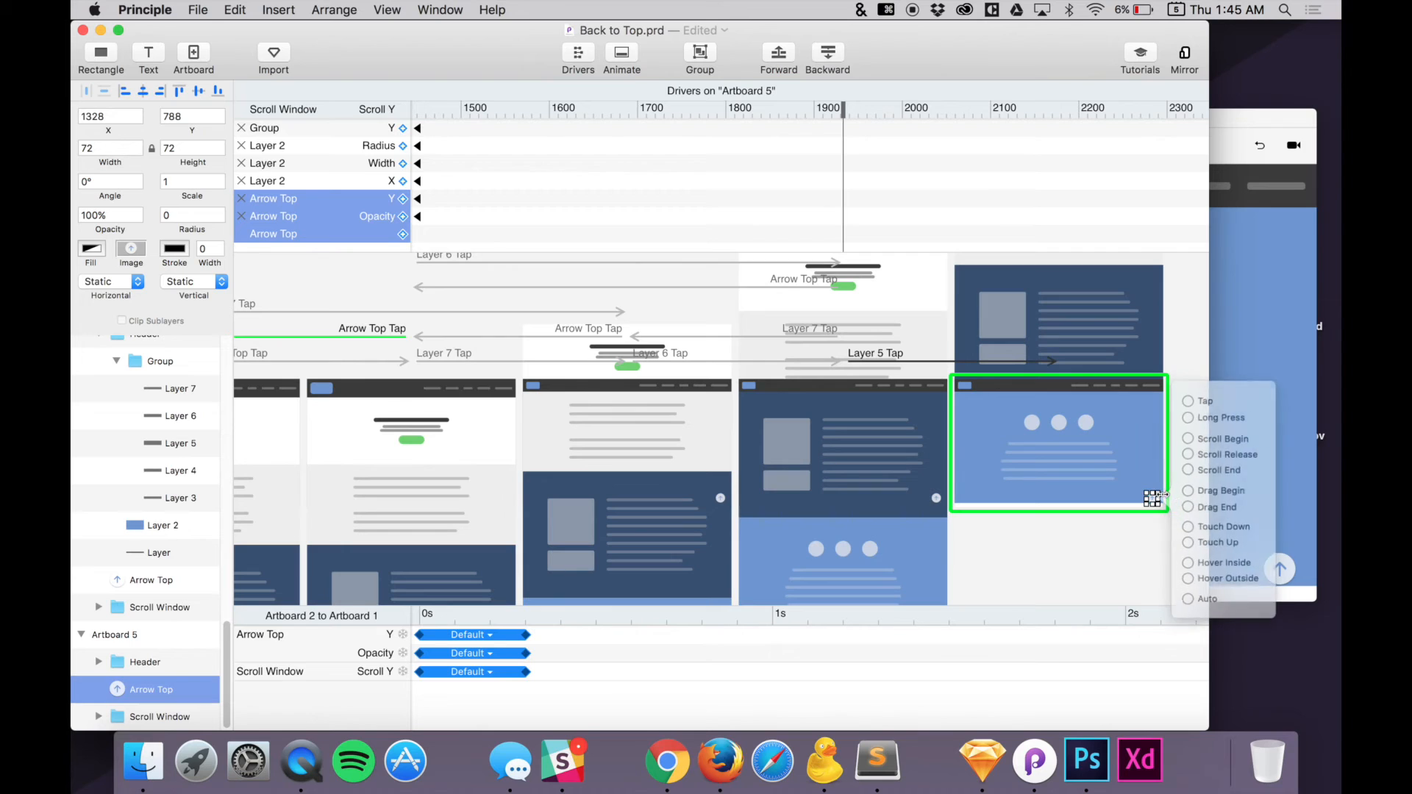
left_click(1185, 410)
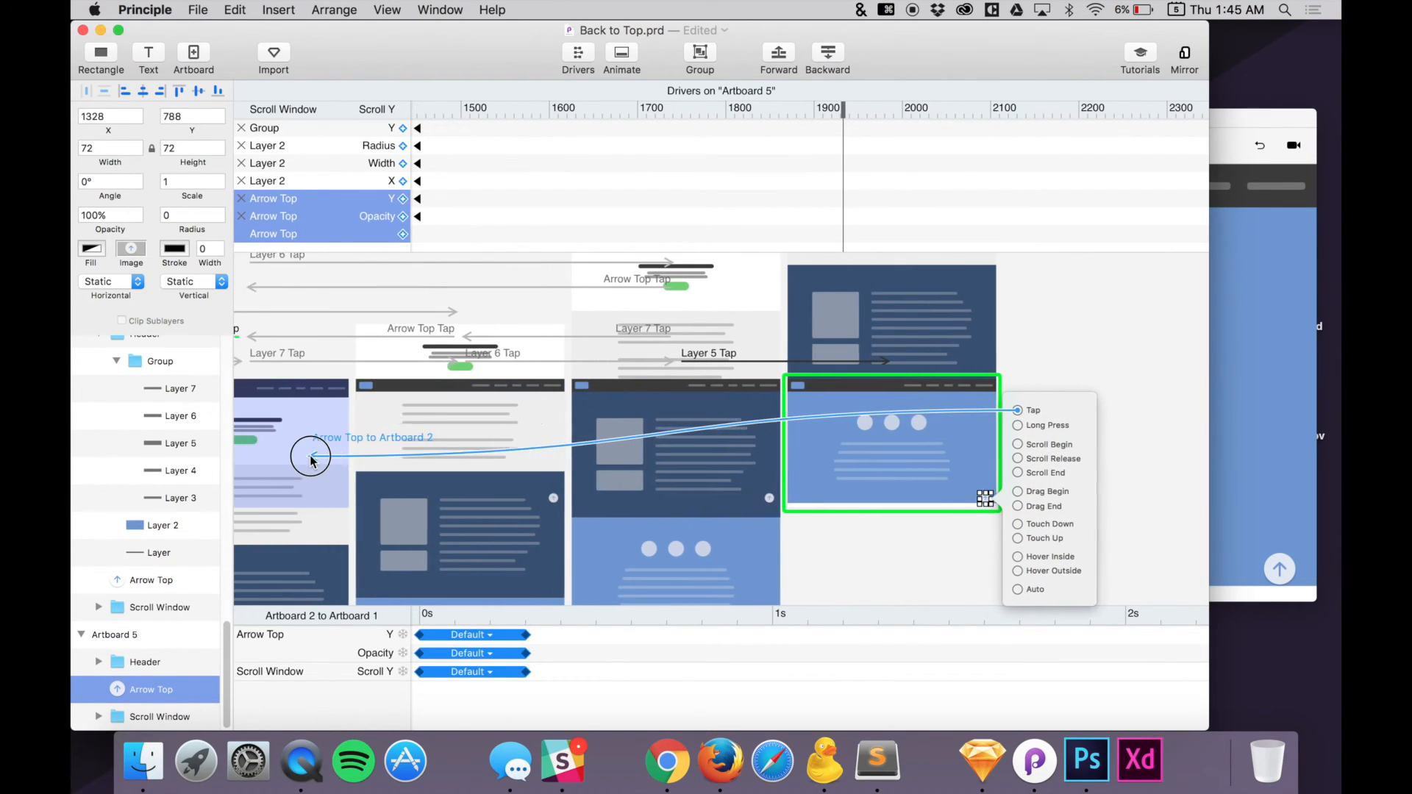
left_click(382, 457)
left_click(1043, 542)
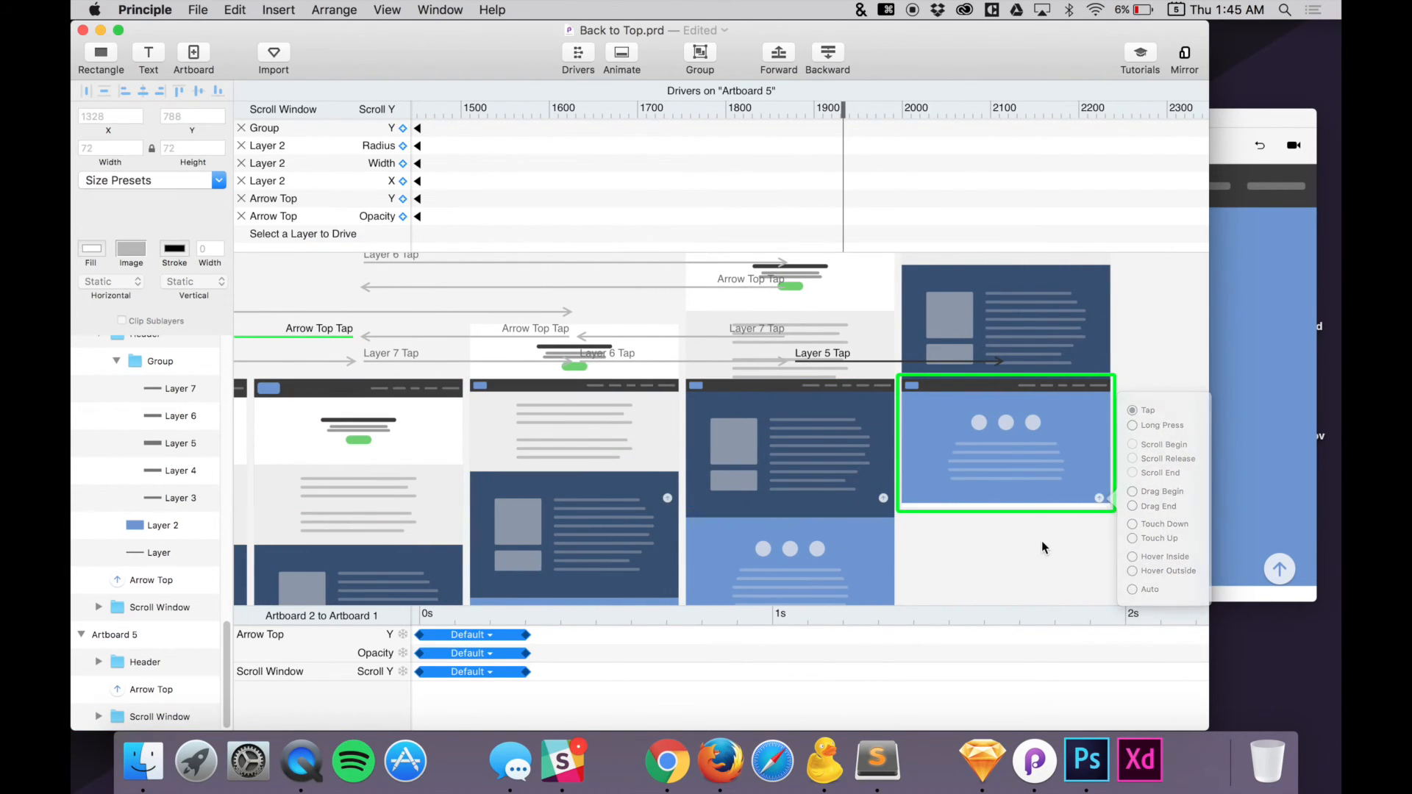
Add a Tap transition from Layer 6, the second header link in Artboard 5, to Artboard 4
left_click(1047, 385)
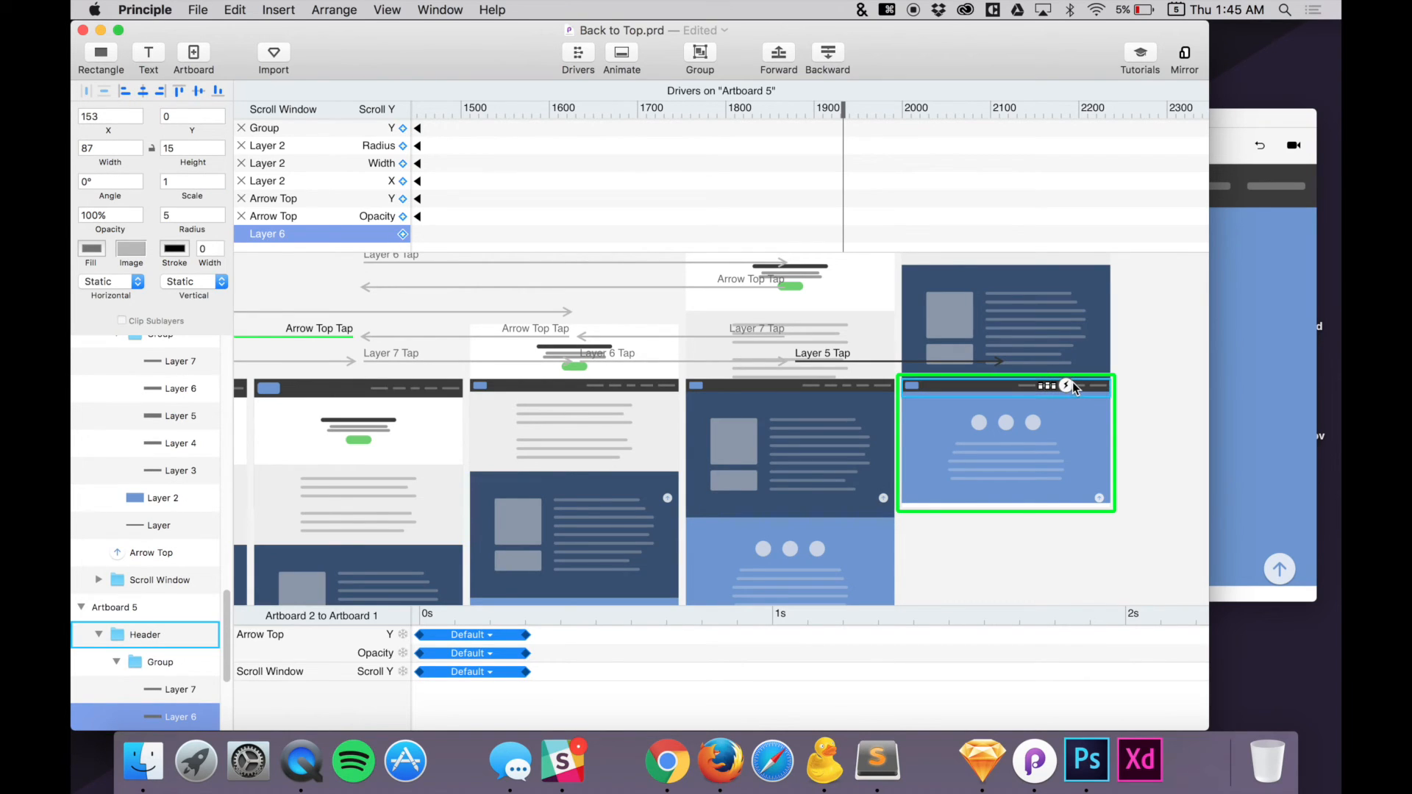
left_click(1056, 385)
left_click(1079, 297)
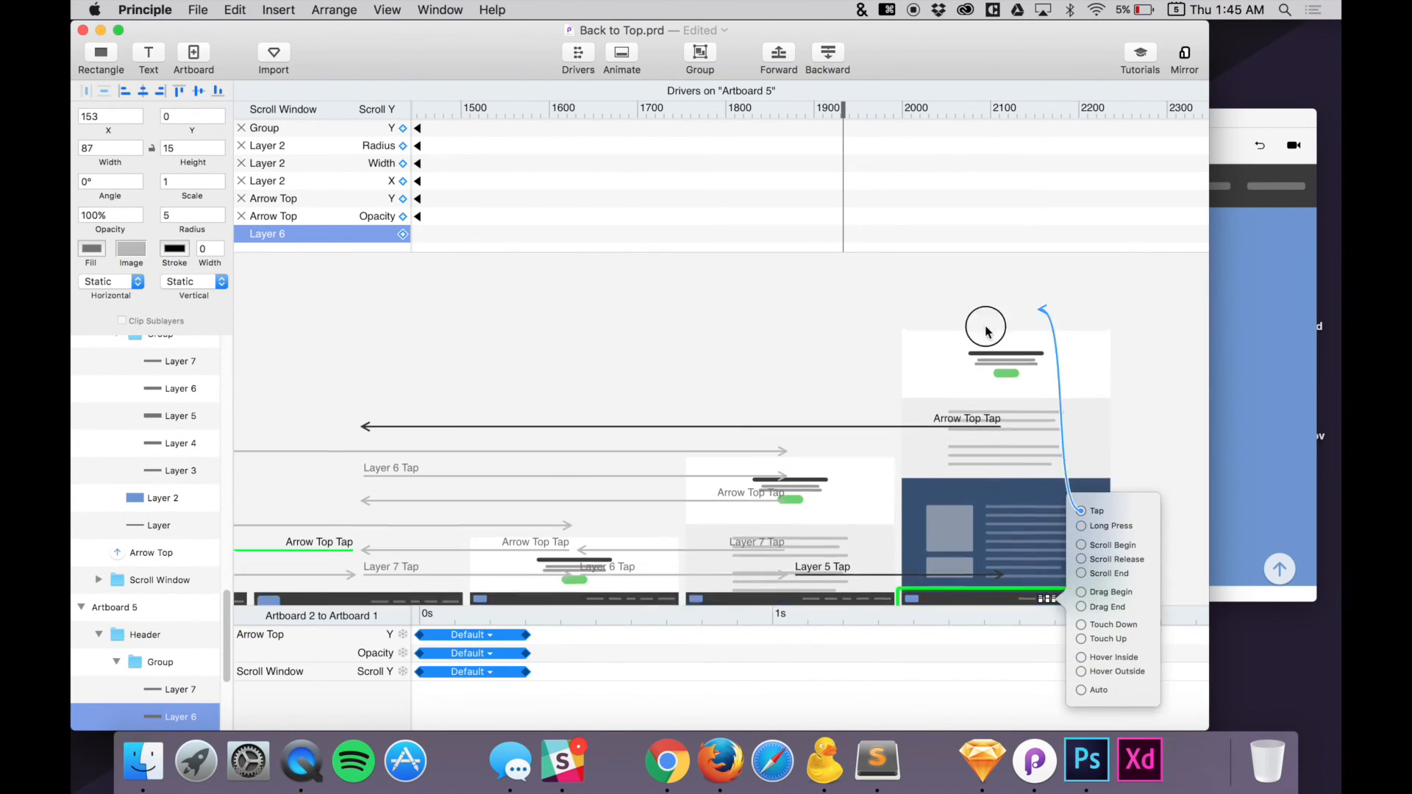
left_click_drag(821, 291, 818, 376)
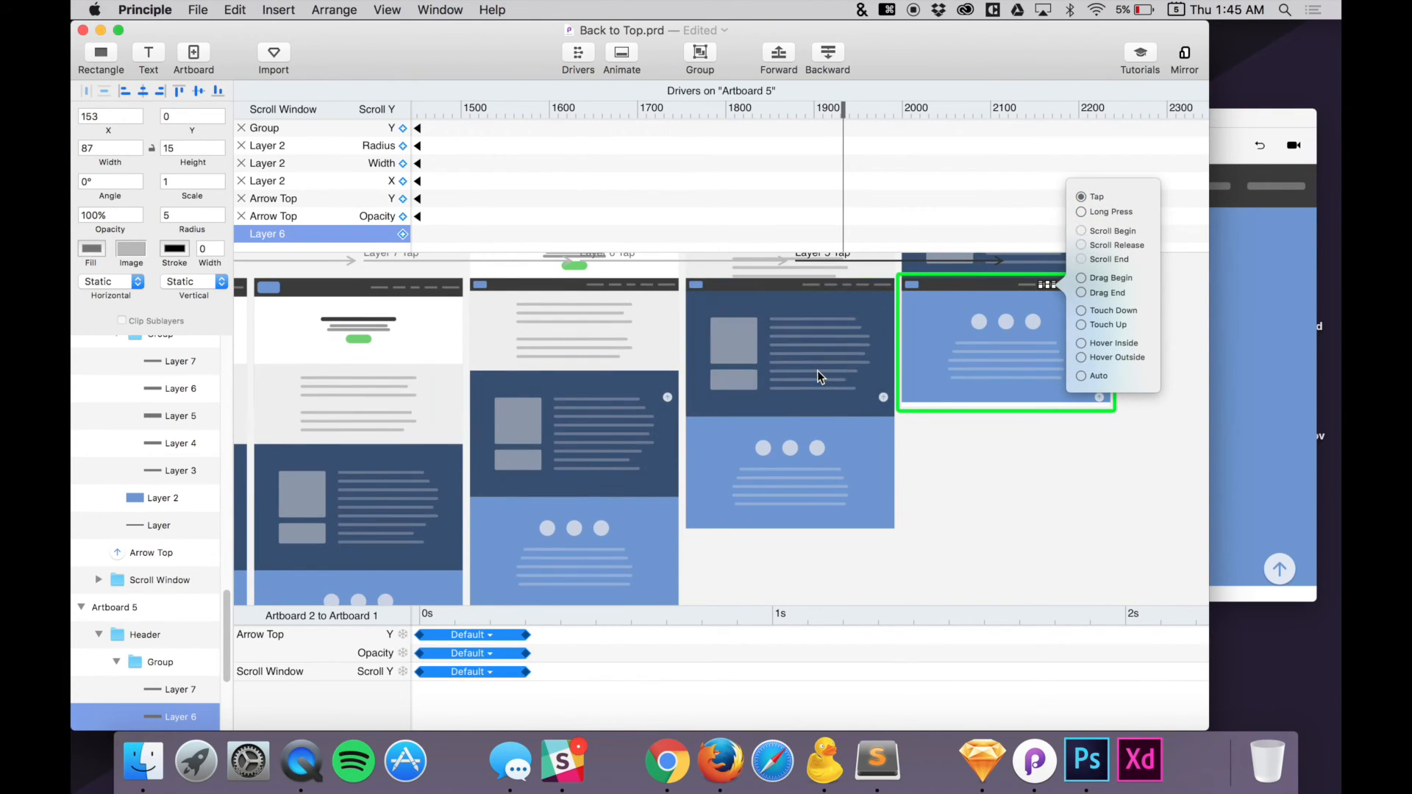
Add a Tap transition from Layer 7, the first header link in Artboard 5, to Artboard 3
left_click(1028, 284)
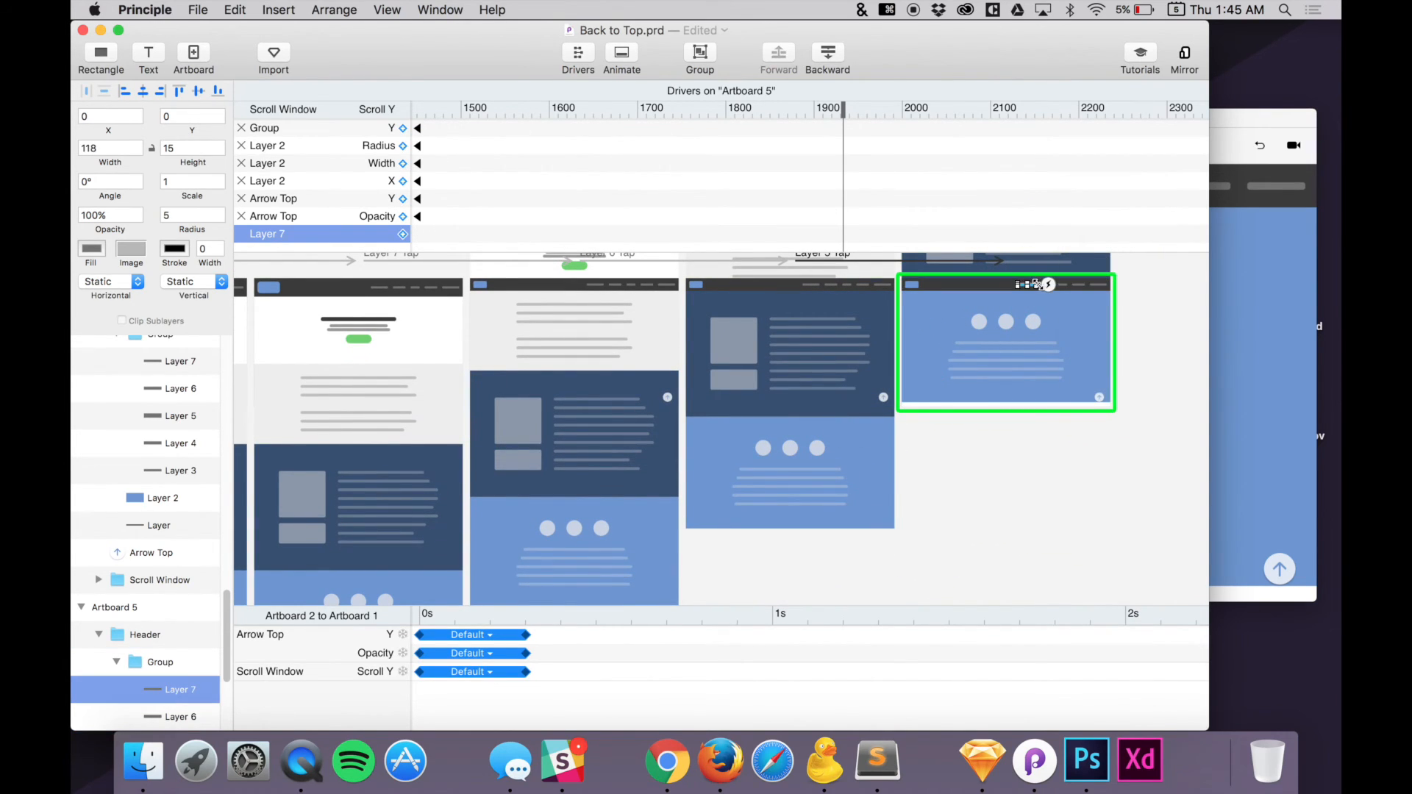
left_click(1048, 285)
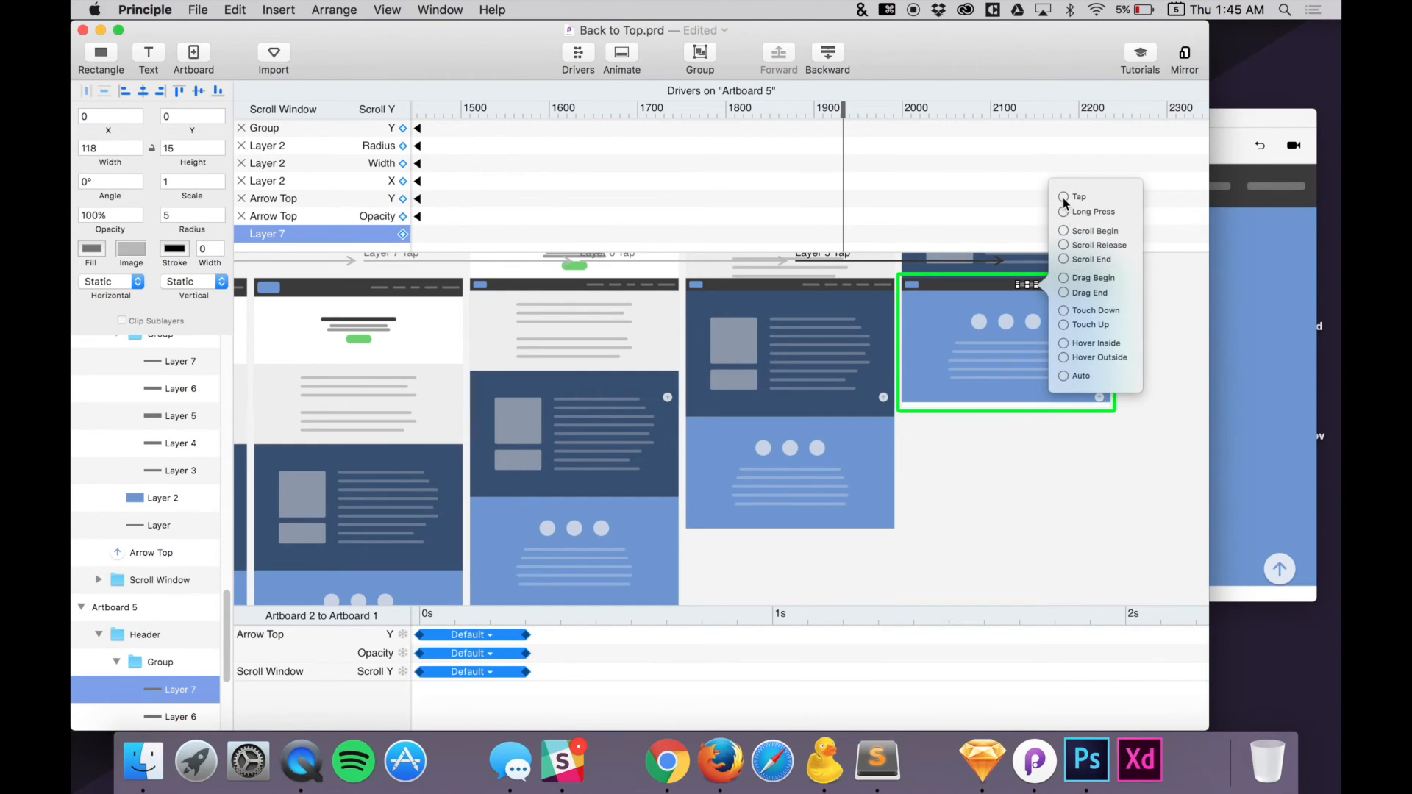
left_click(1062, 198)
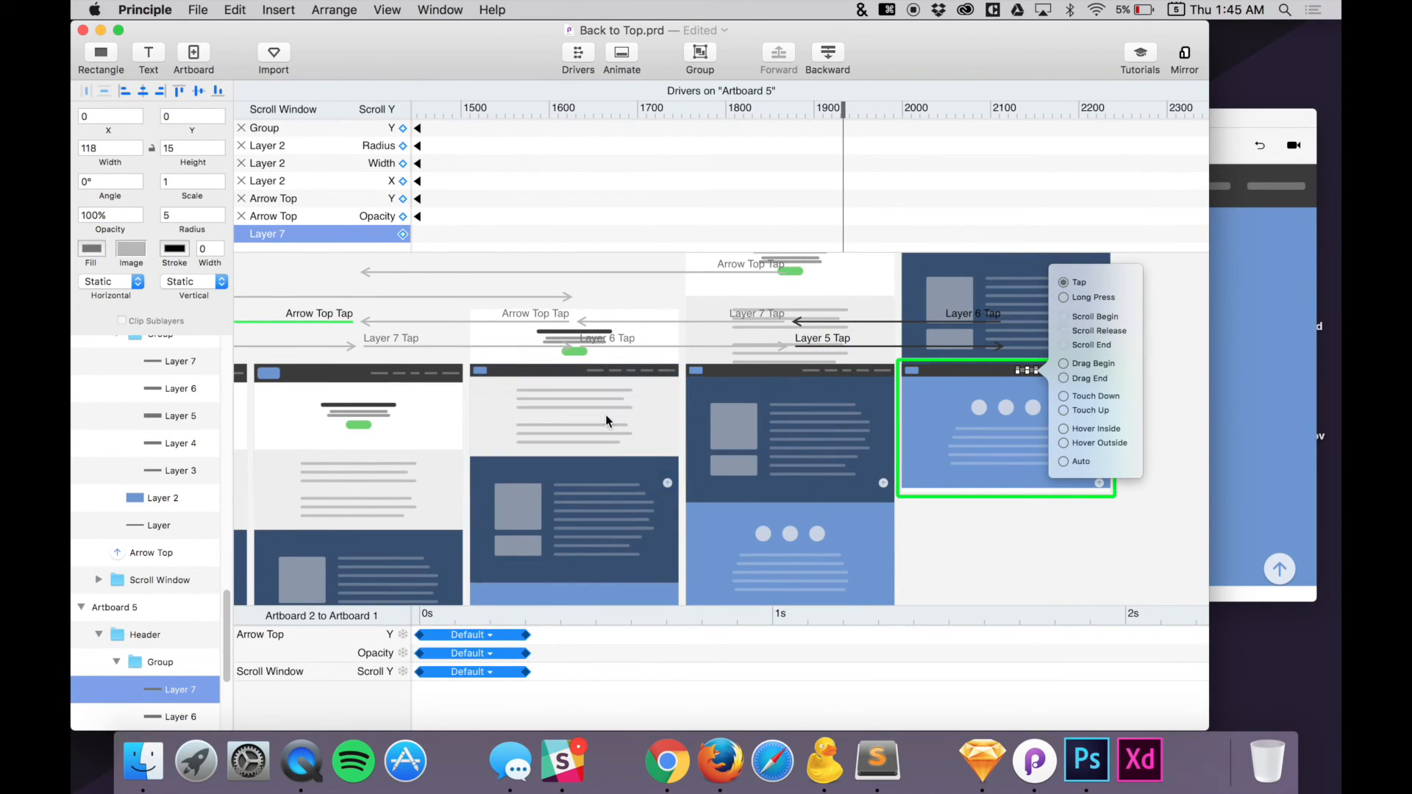
scroll(725, 497, "up", 2)
scroll(725, 497, "left", 2)
Reconnect the Tap transition of Layer 5, the third header link in Artboard 4, to Artboard 5
left_click(1032, 544)
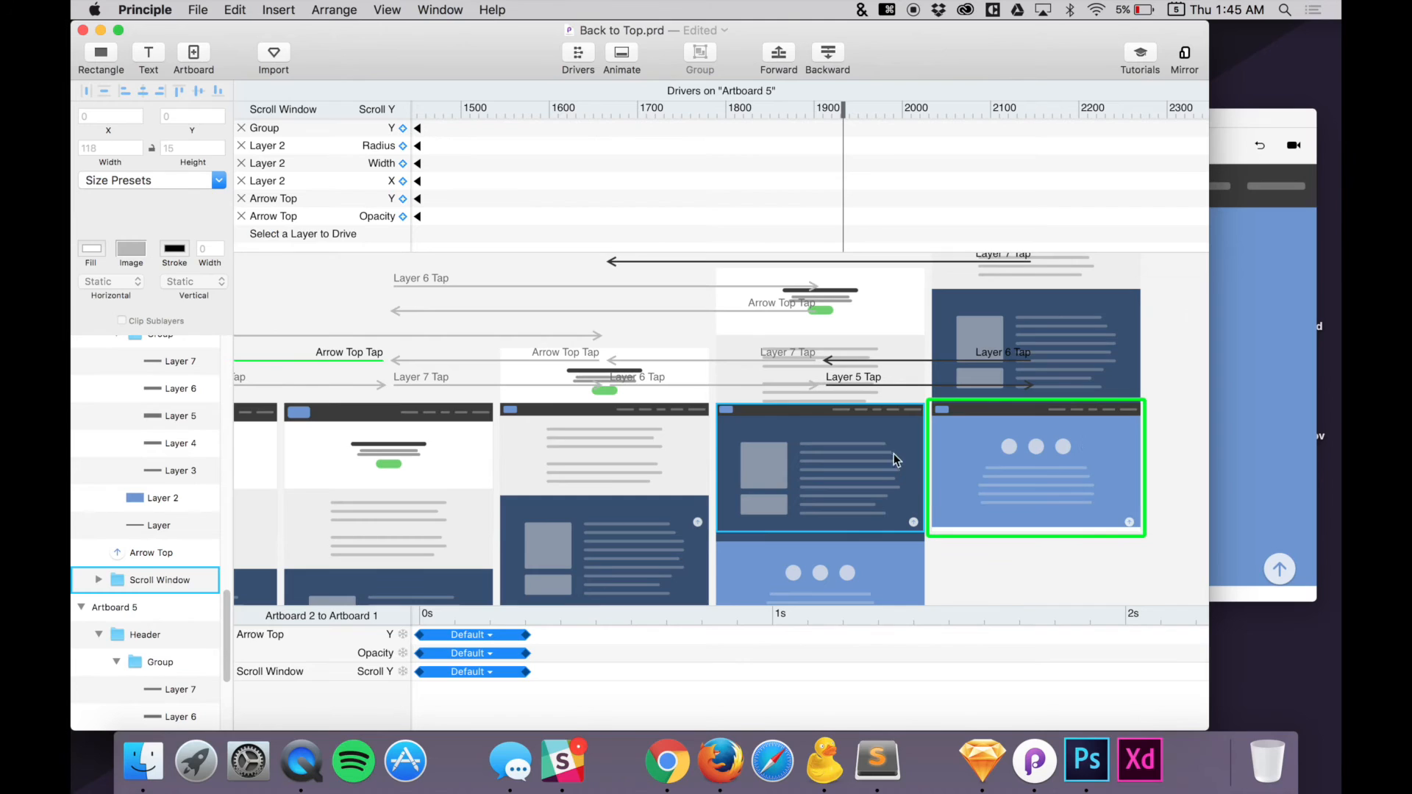
left_click(881, 409)
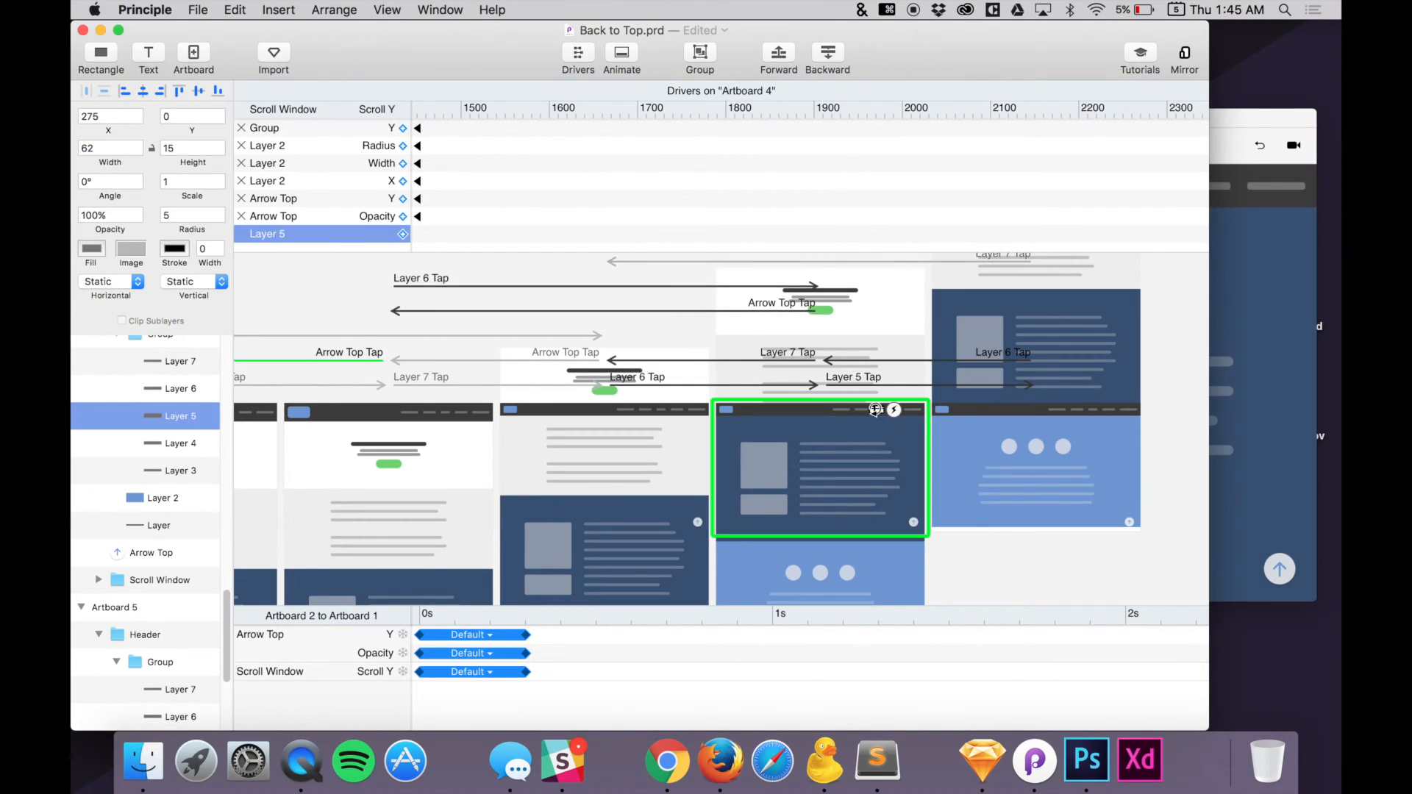
left_click(894, 410)
left_click_drag(910, 324, 1047, 493)
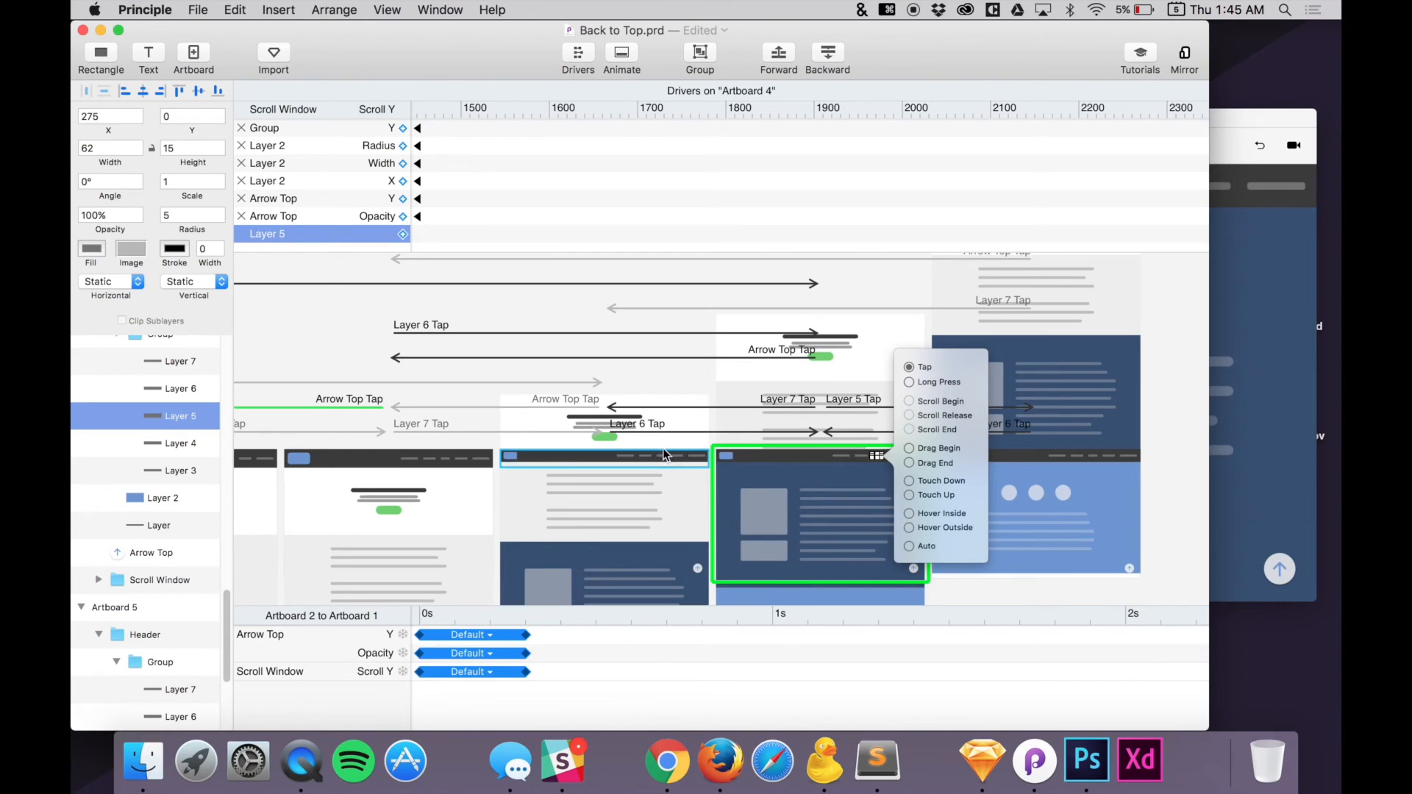
Add a Tap transition from Layer 5, the third header link in Artboard 3, to Artboard 5
left_click(660, 455)
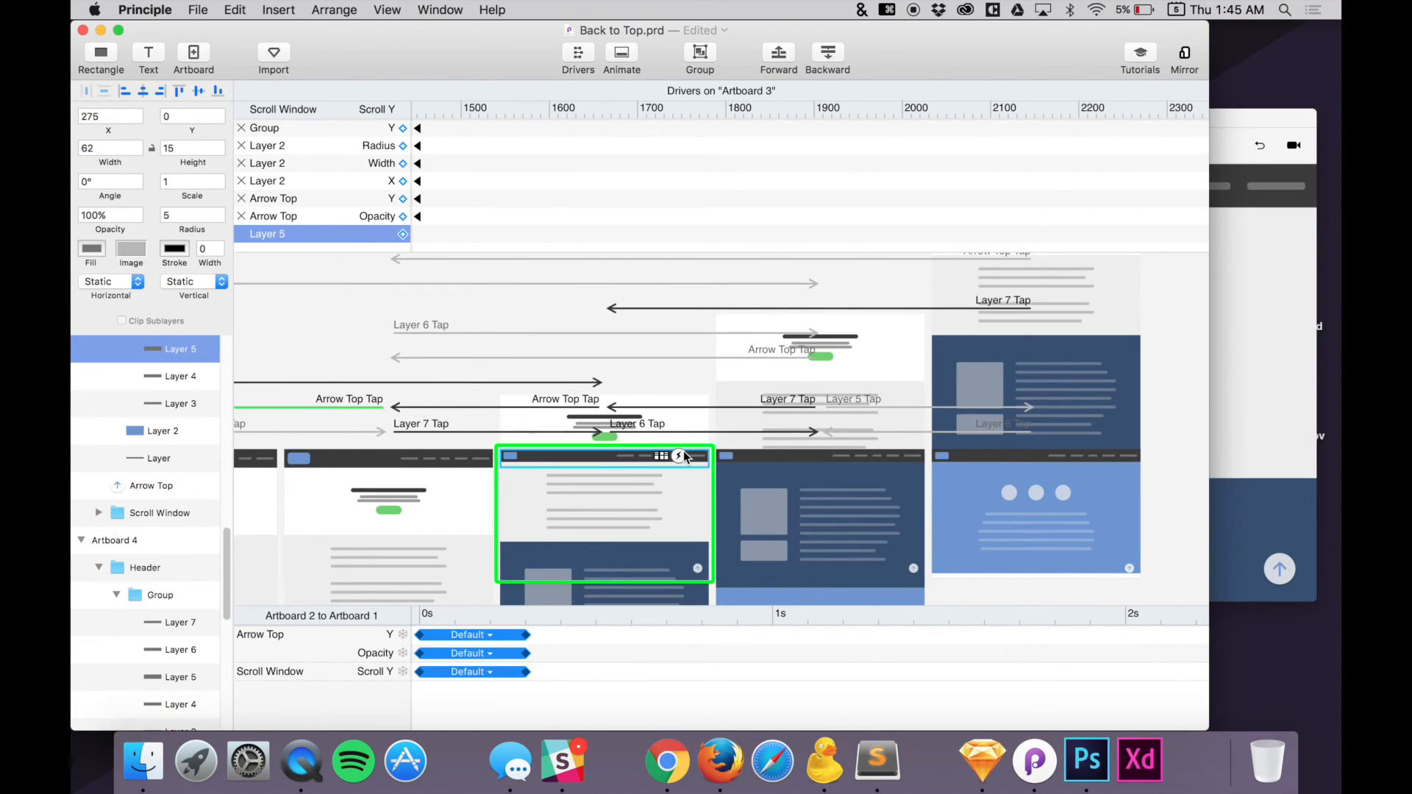
left_click(661, 456)
left_click_drag(702, 369, 971, 519)
Add a Tap transition from Layer 5, the third header link in Artboard 2, to Artboard 5
left_click(466, 507)
scroll(412, 489, "left", 3)
scroll(411, 489, "up", 2)
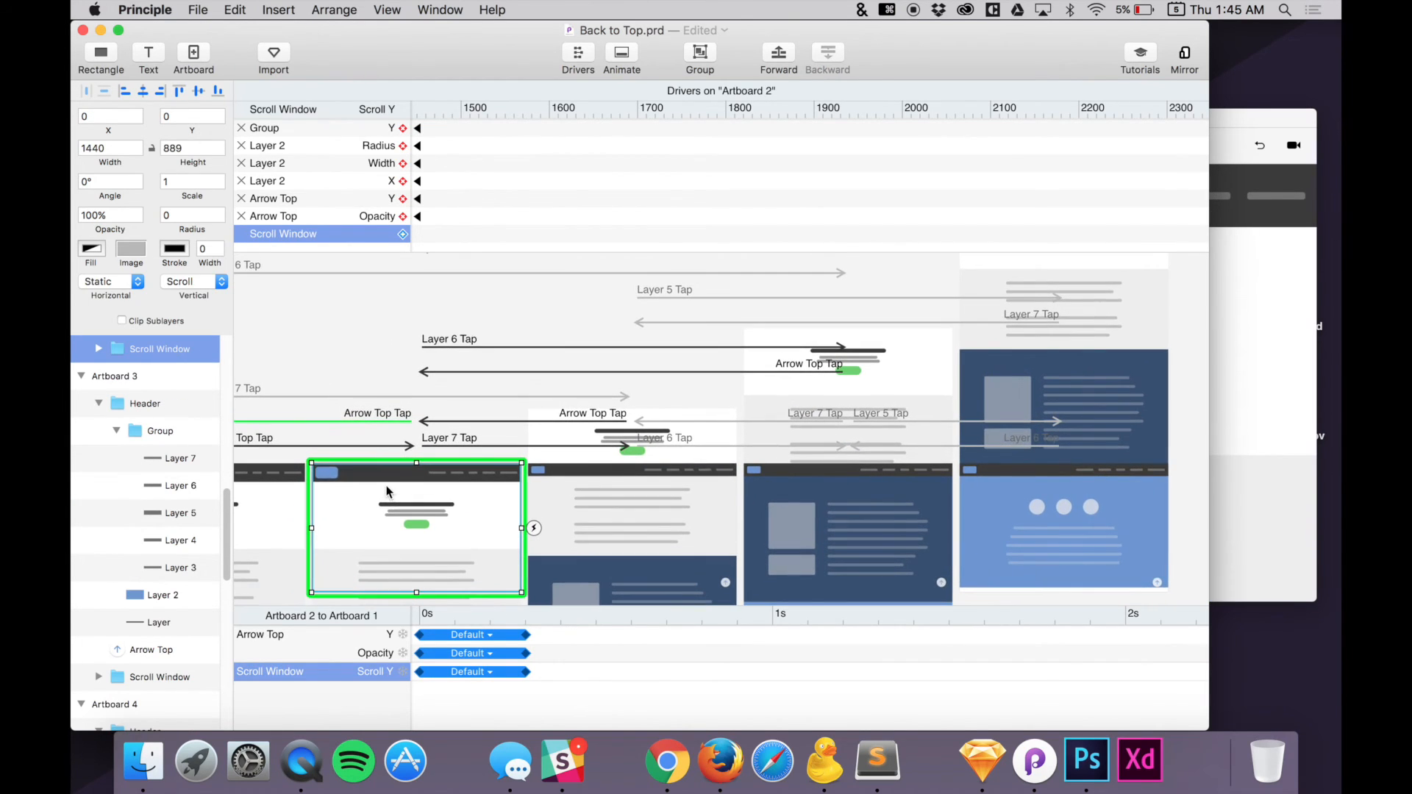
right_click(472, 478)
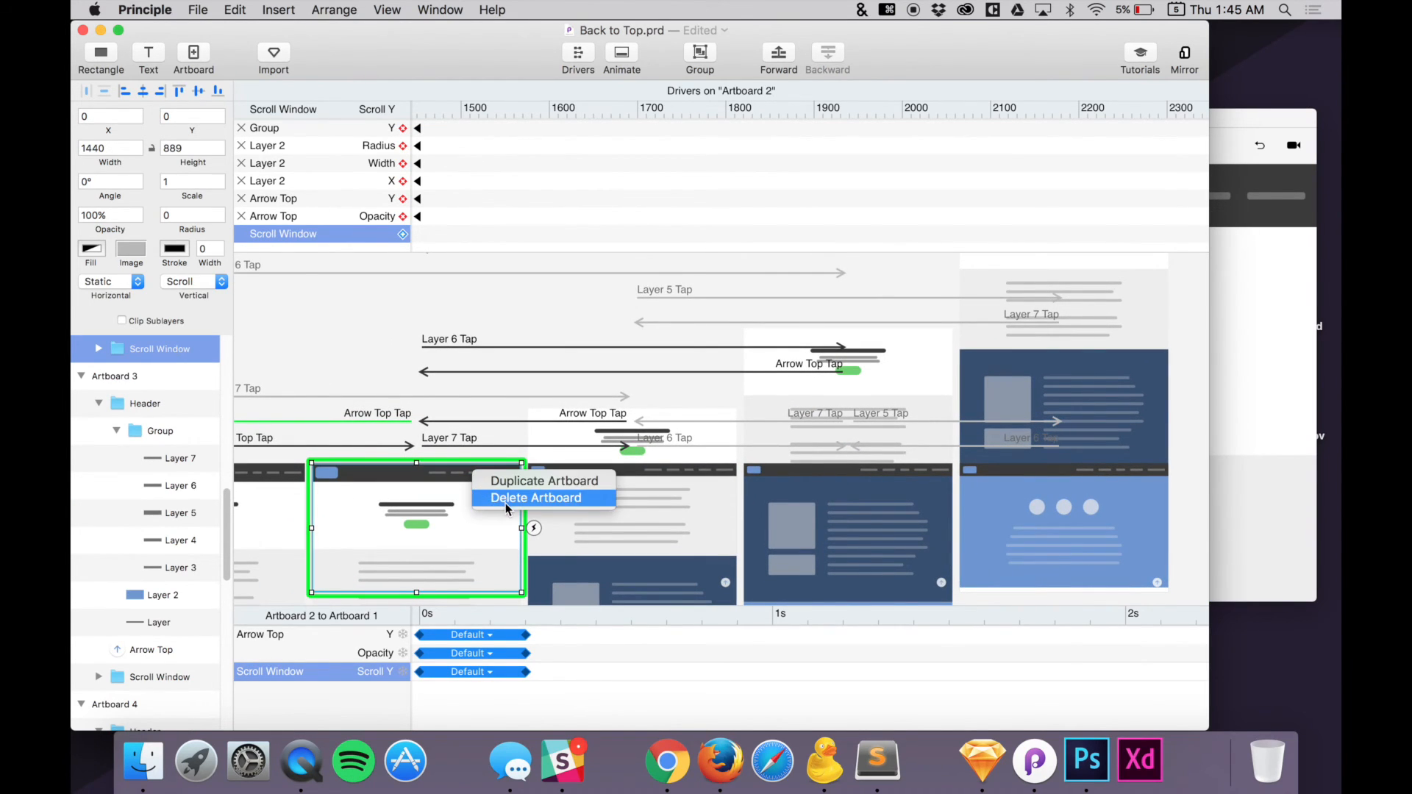
left_click(470, 473)
left_click(471, 474)
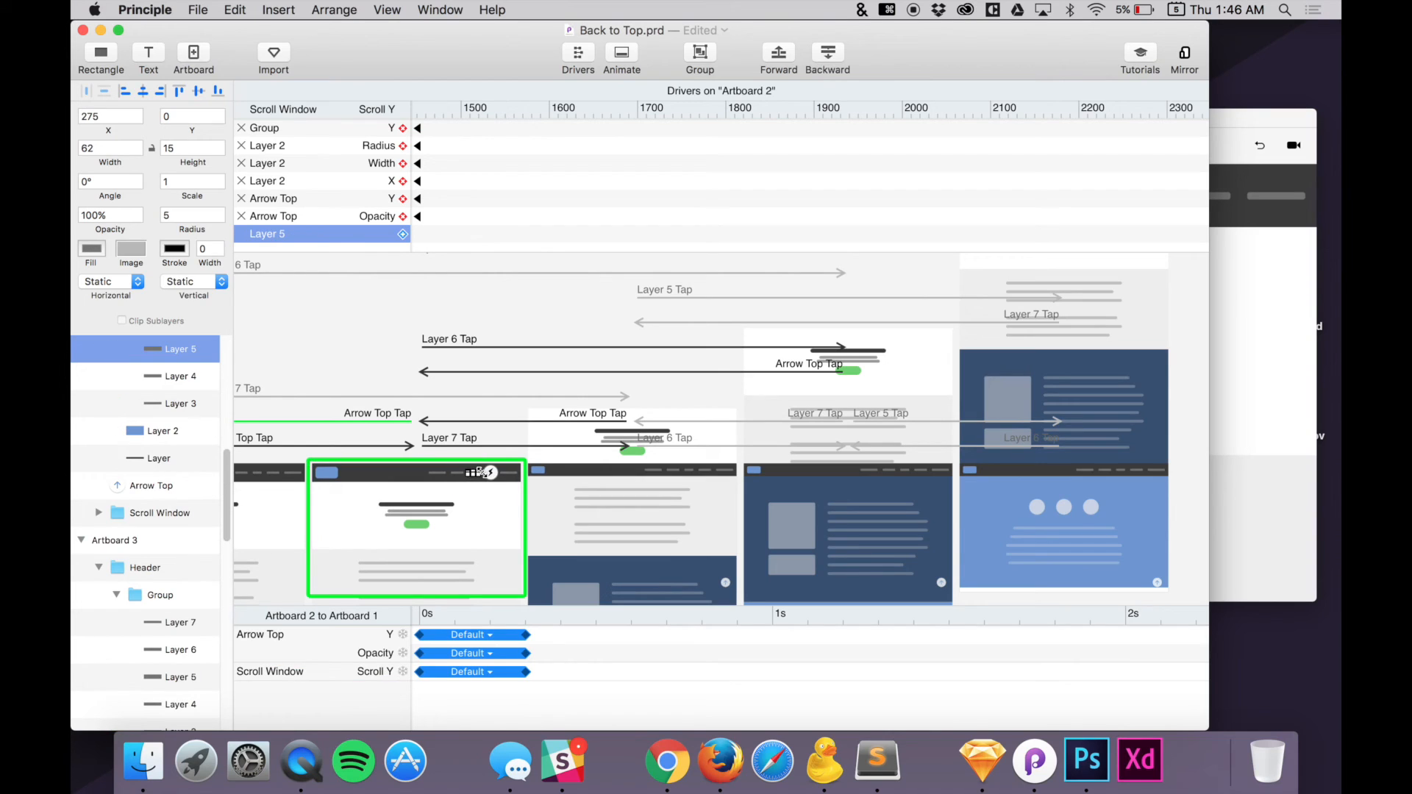
left_click(475, 473)
left_click_drag(506, 382, 1023, 508)
scroll(713, 539, "up", 3)
scroll(713, 539, "left", 3)
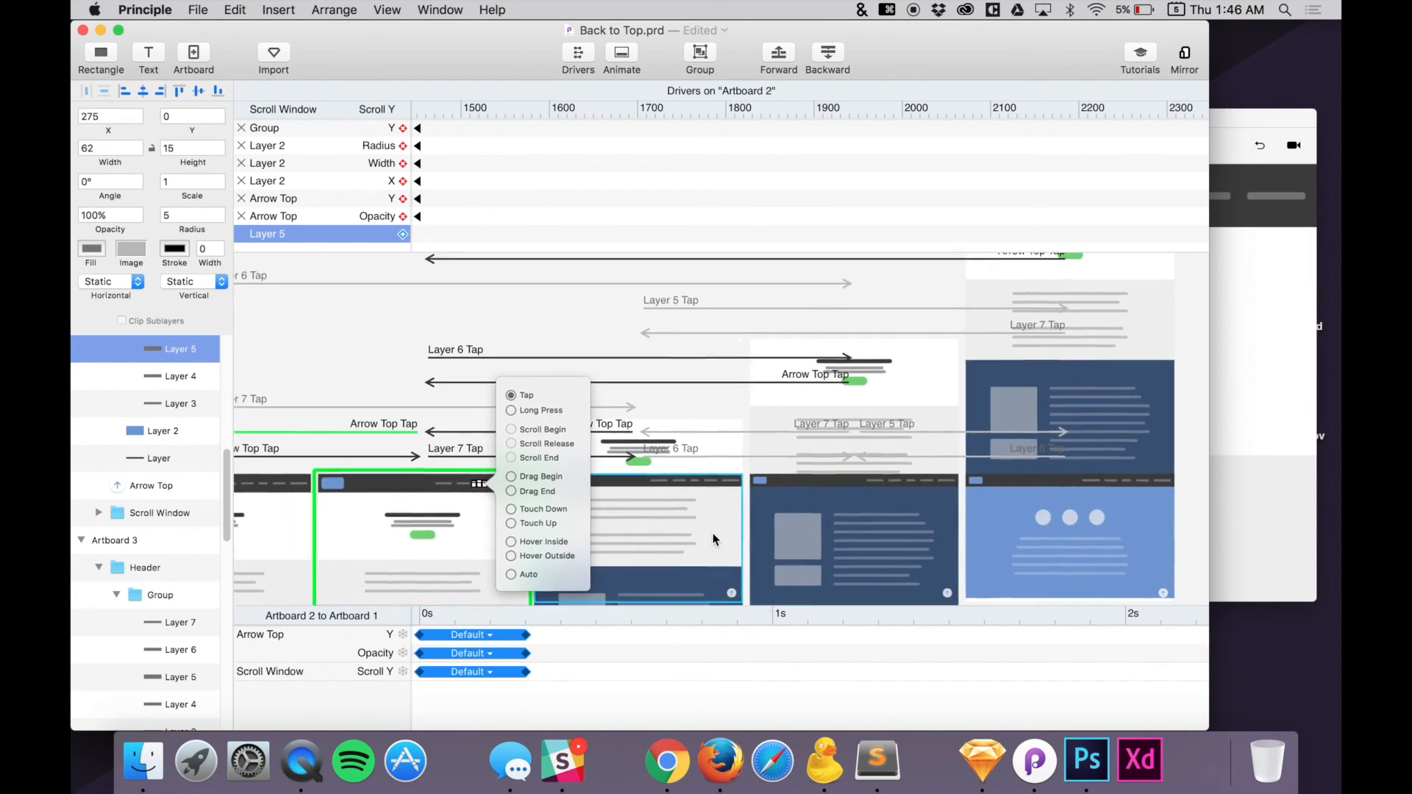
Add a Tap transition from Layer 5, the third header link in Artboard 1, to Artboard 5
scroll(713, 539, "down", 2)
scroll(714, 539, "left", 4)
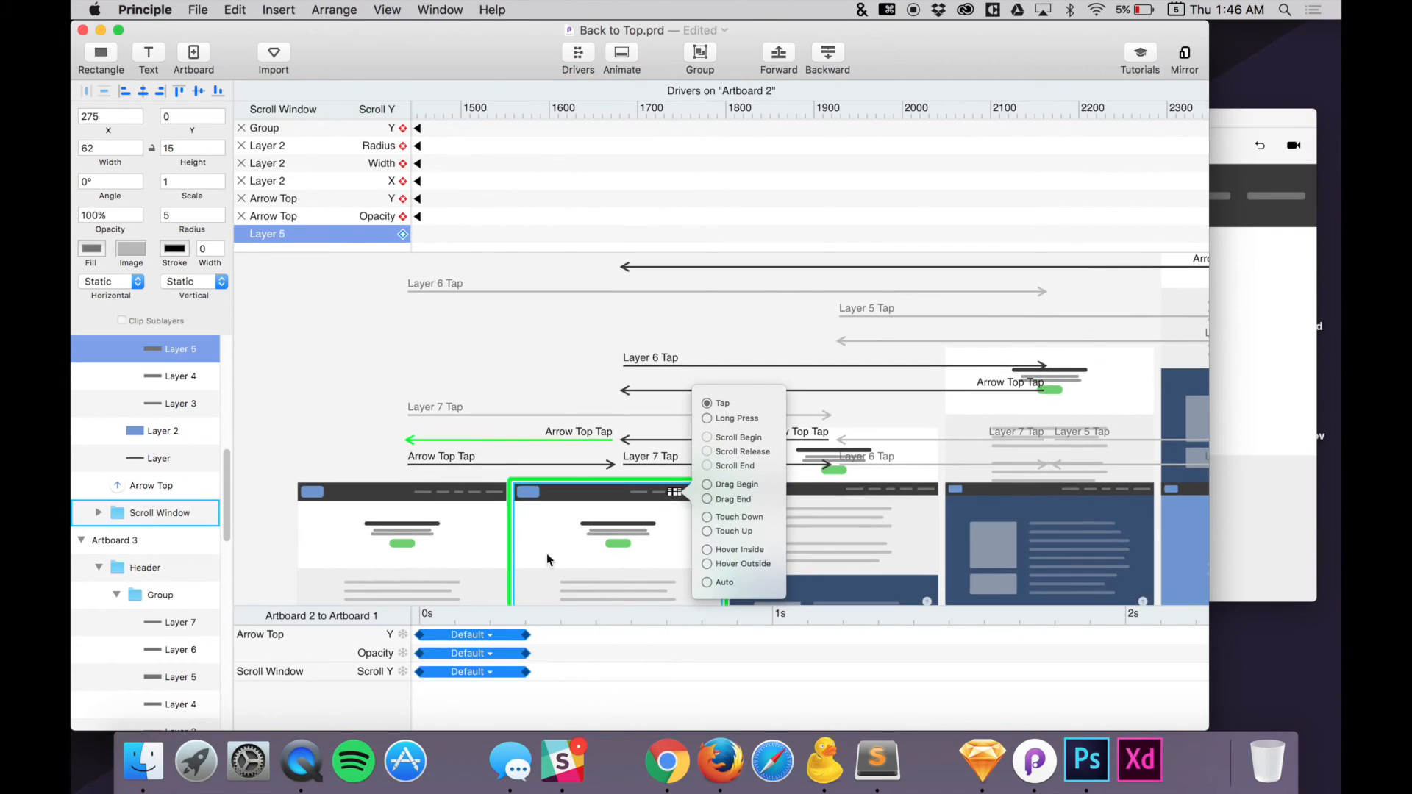
left_click(423, 549)
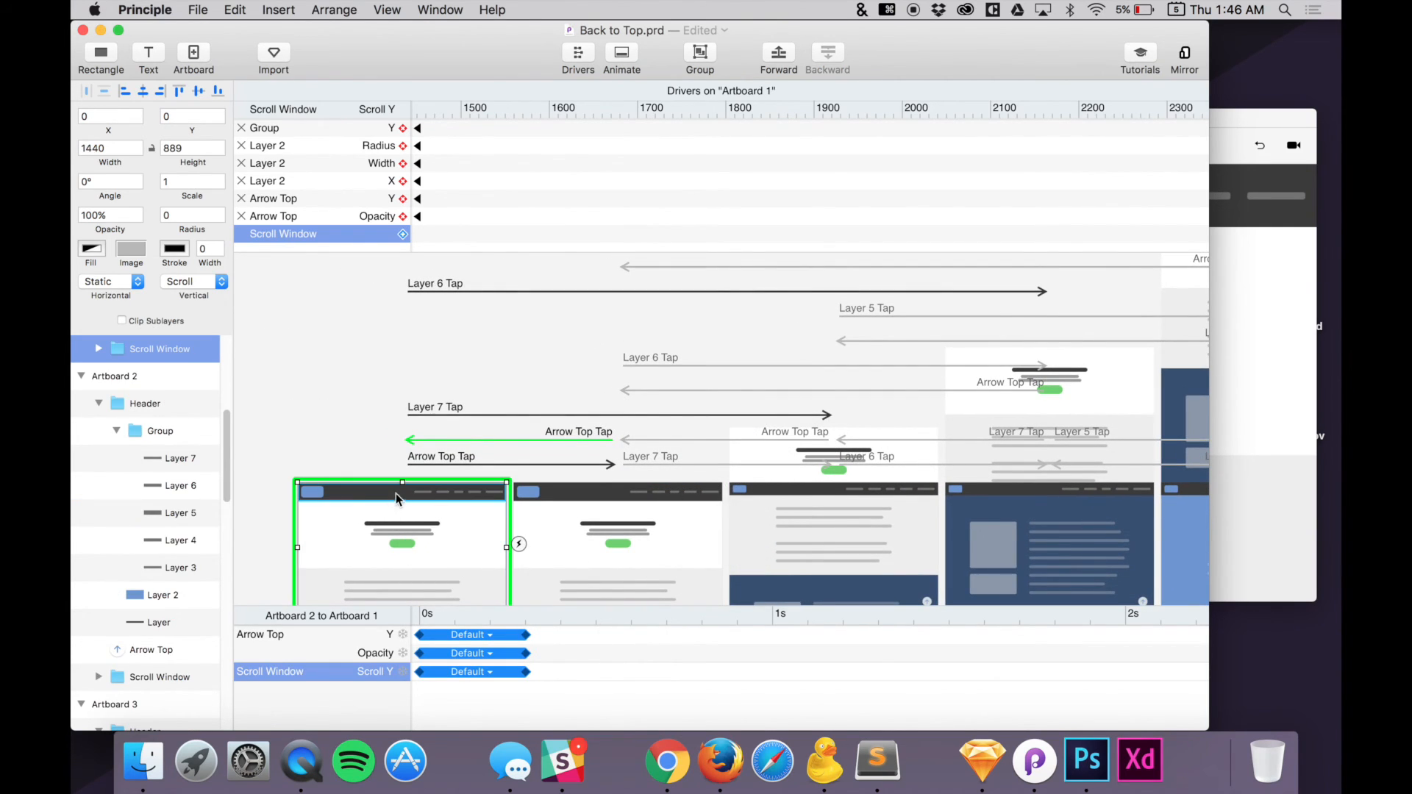
left_click(458, 491)
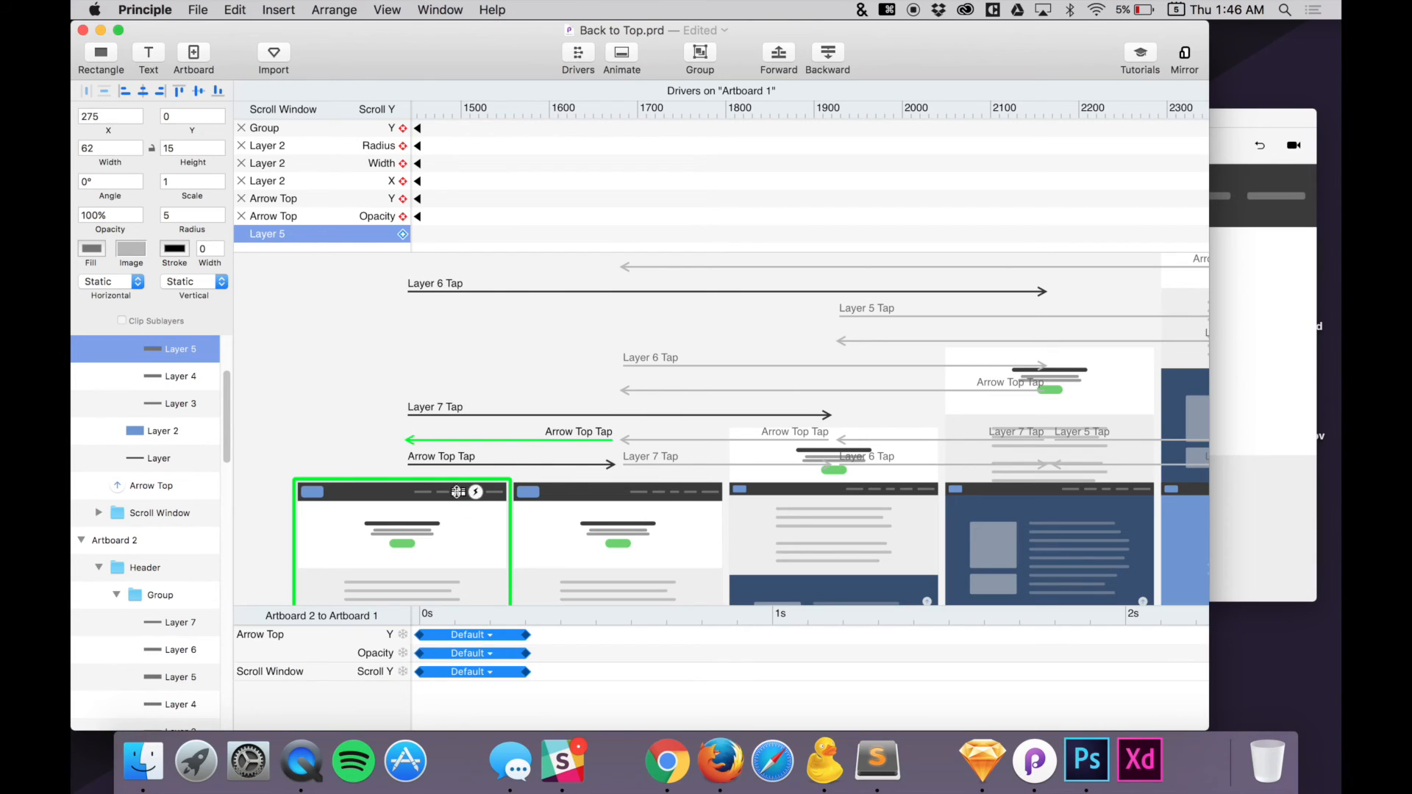
left_click(488, 491)
left_click_drag(491, 401, 831, 490)
left_click(1243, 486)
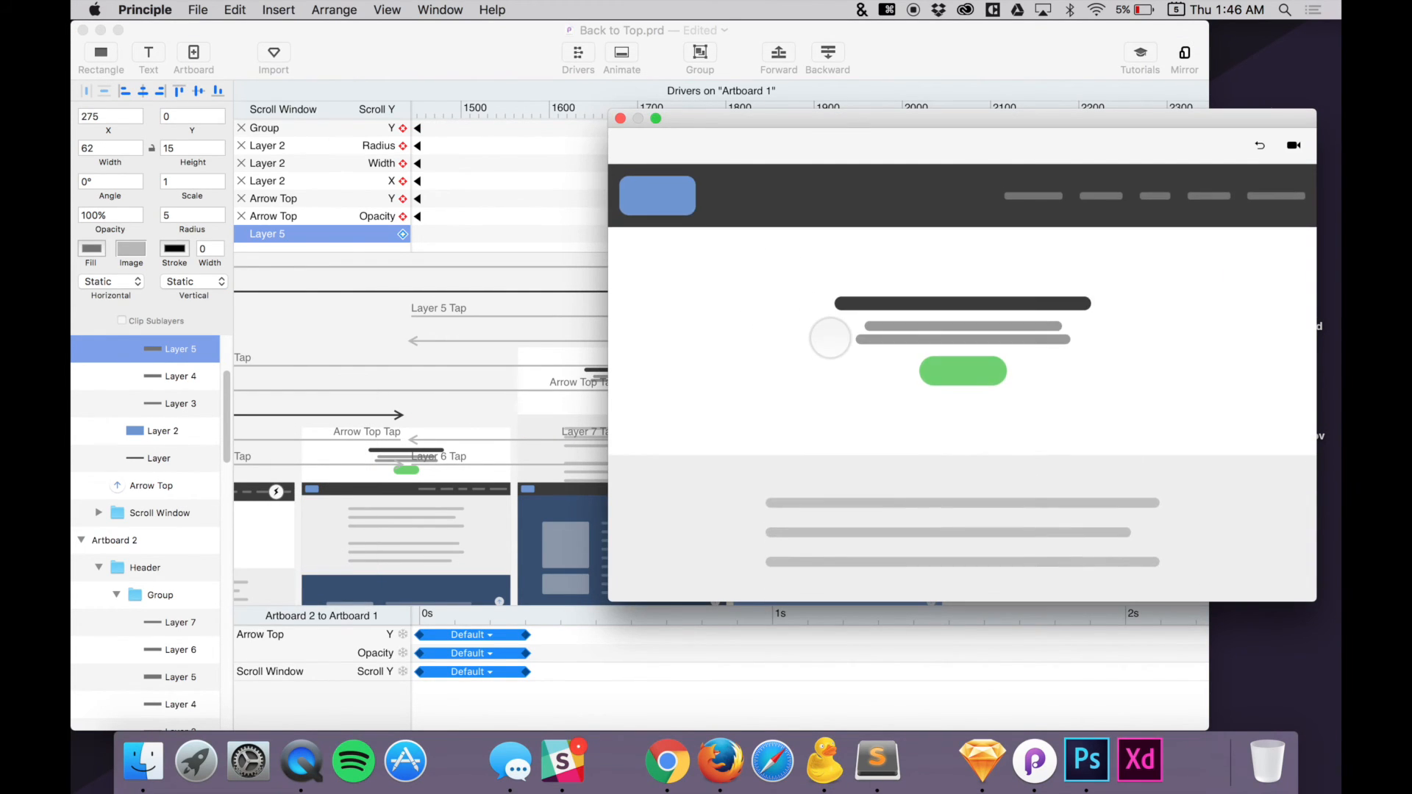
left_click(567, 151)
scroll(473, 441, "left", 5)
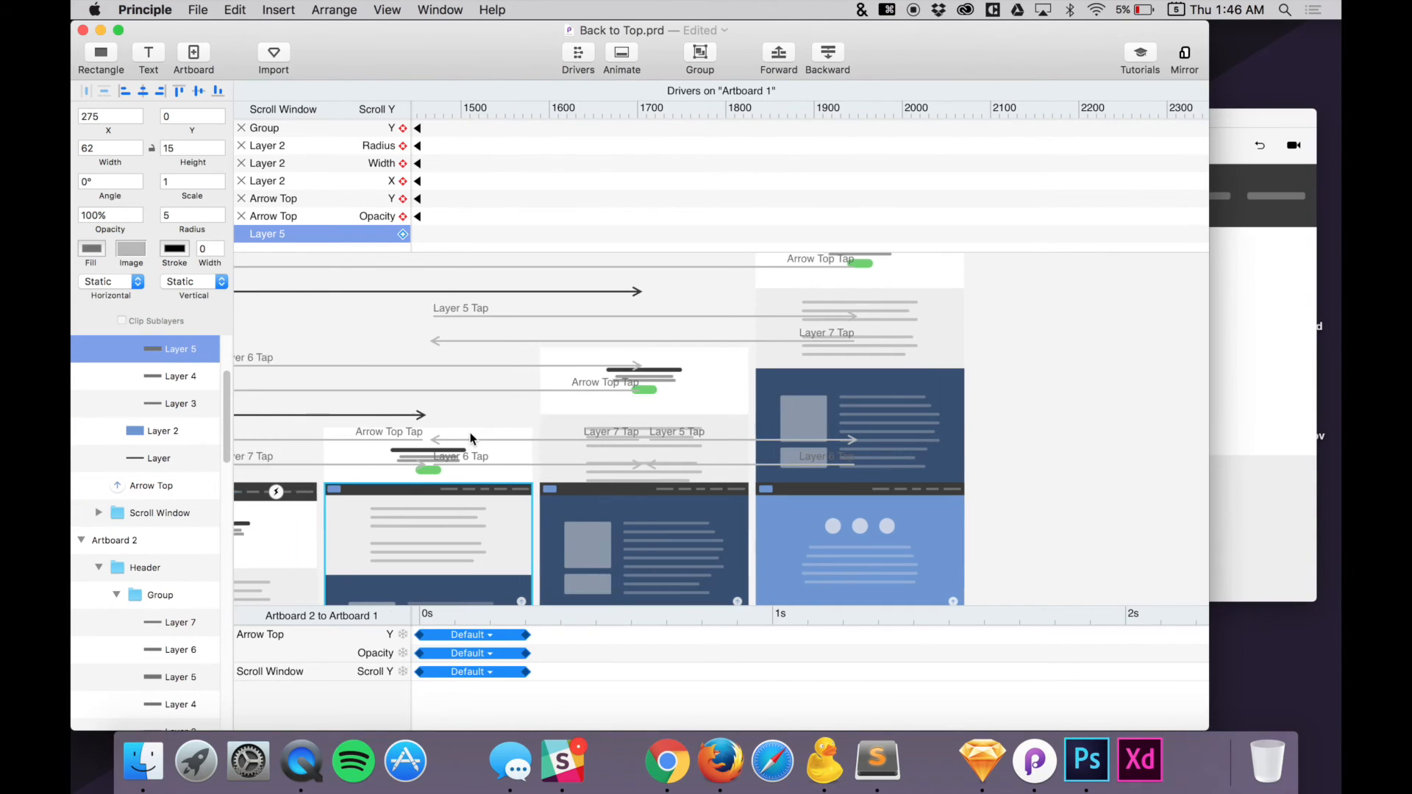
Preview the prototype: scroll the page, then test the first three header links and the back-to-top arrow
left_click(1270, 276)
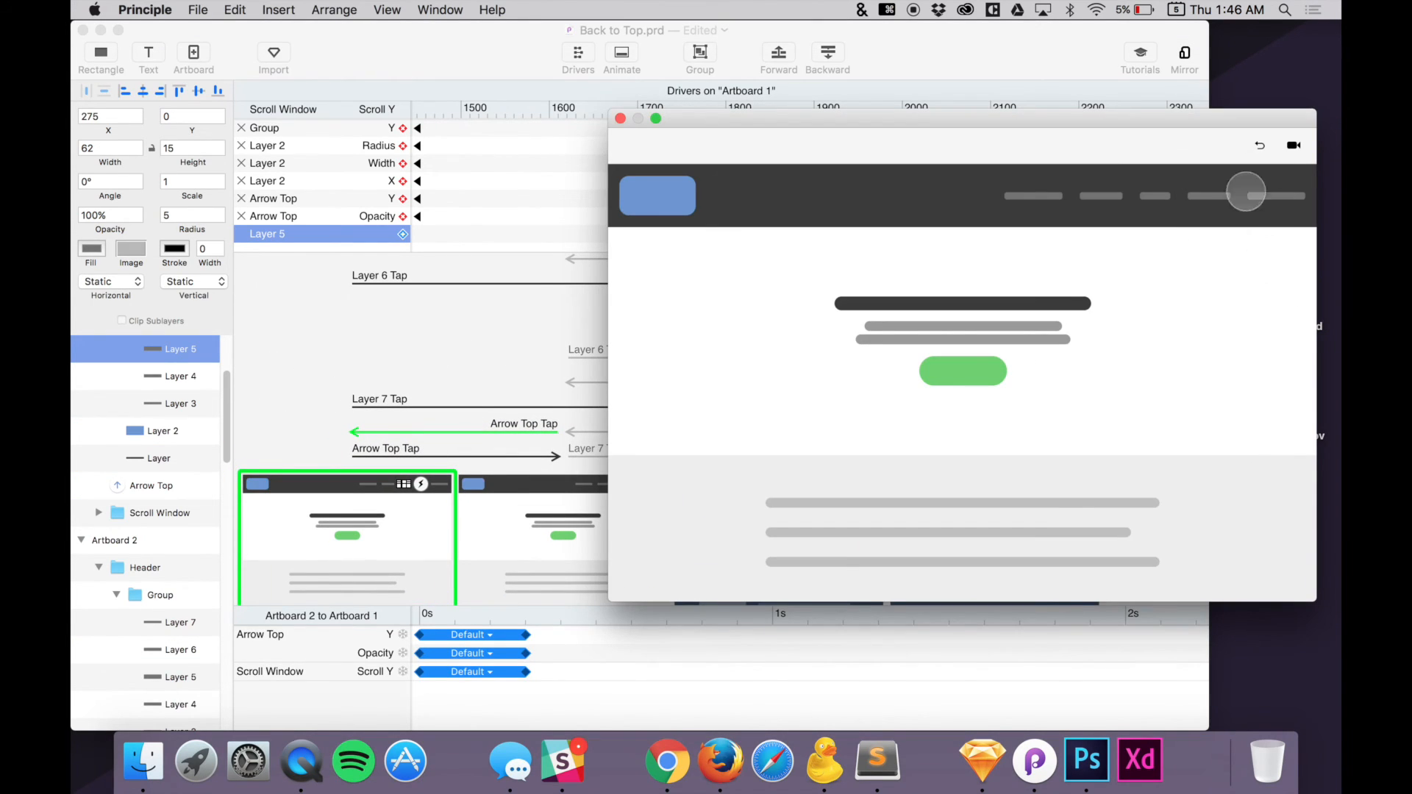
scroll(1112, 234, "down", 3)
scroll(1112, 234, "down", 10)
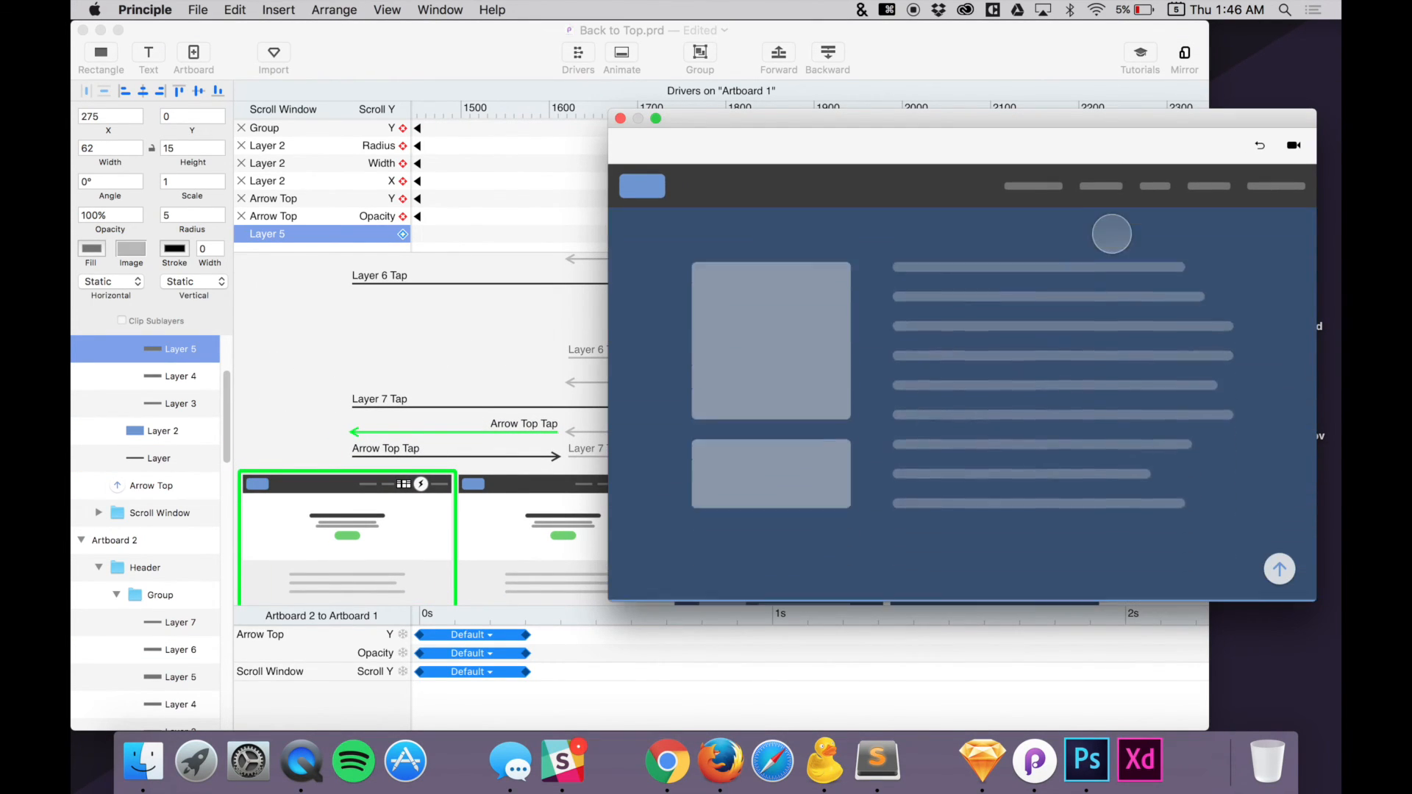
scroll(1112, 234, "up", 15)
scroll(1033, 195, "down", 5)
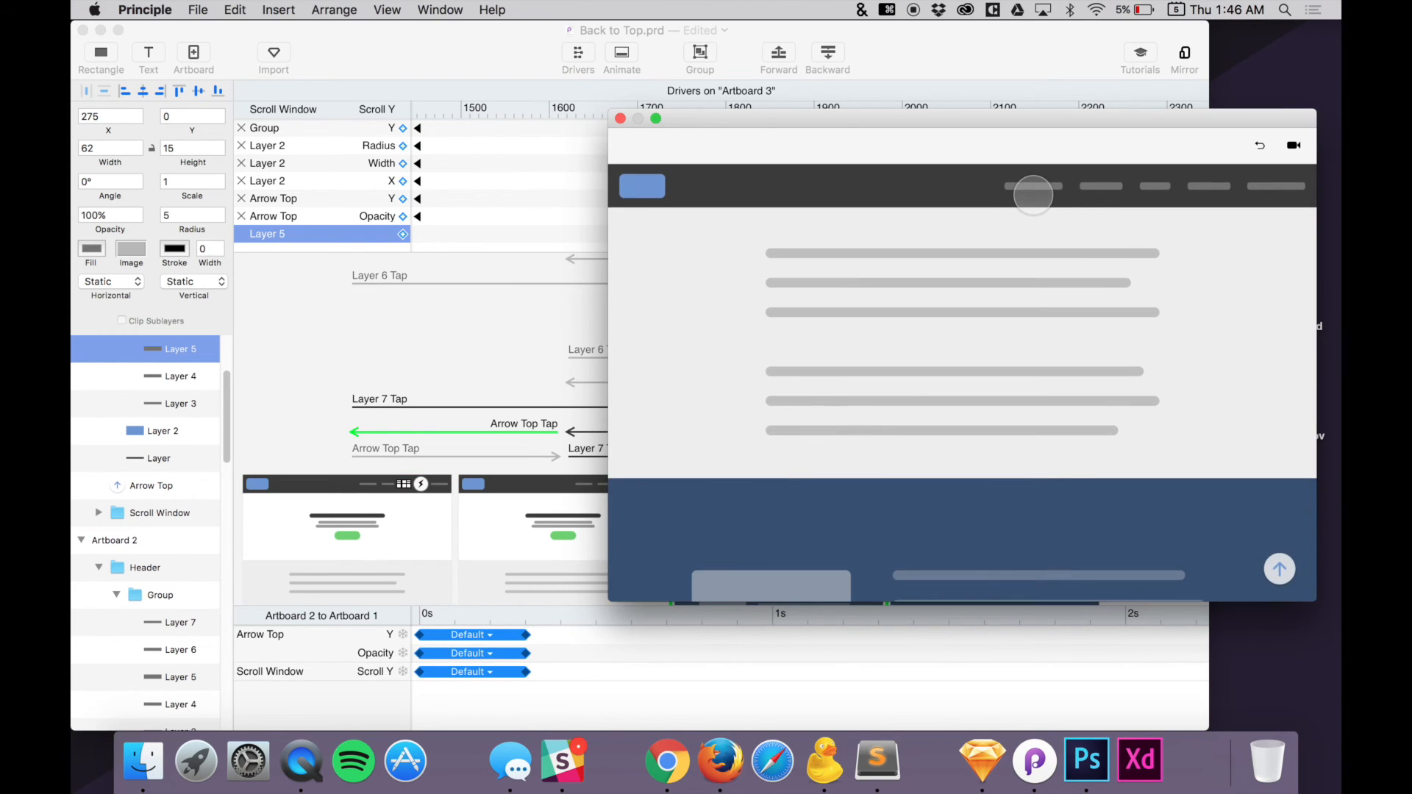
scroll(1100, 185, "down", 5)
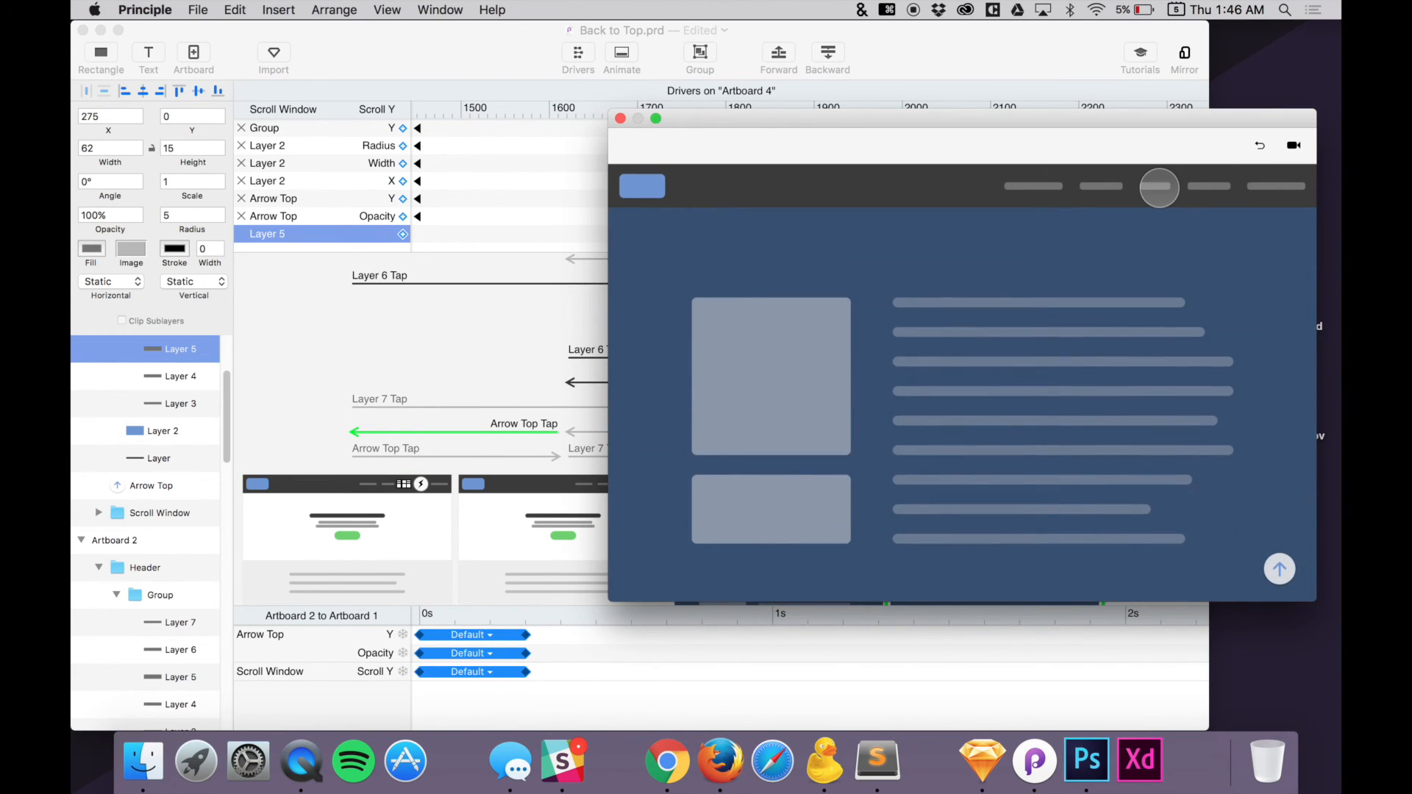
left_click(1159, 188)
left_click(1280, 570)
left_click(1097, 193)
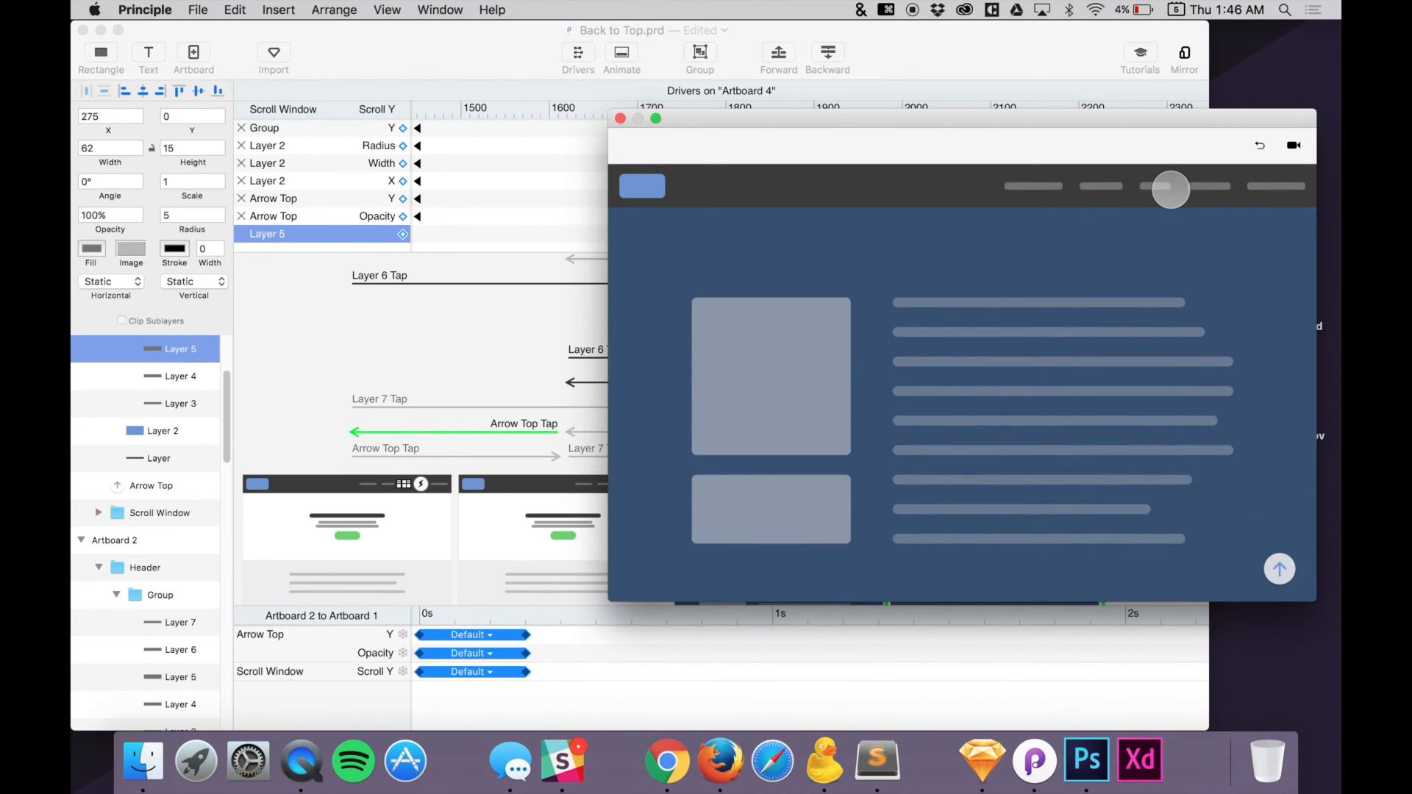
left_click(1155, 188)
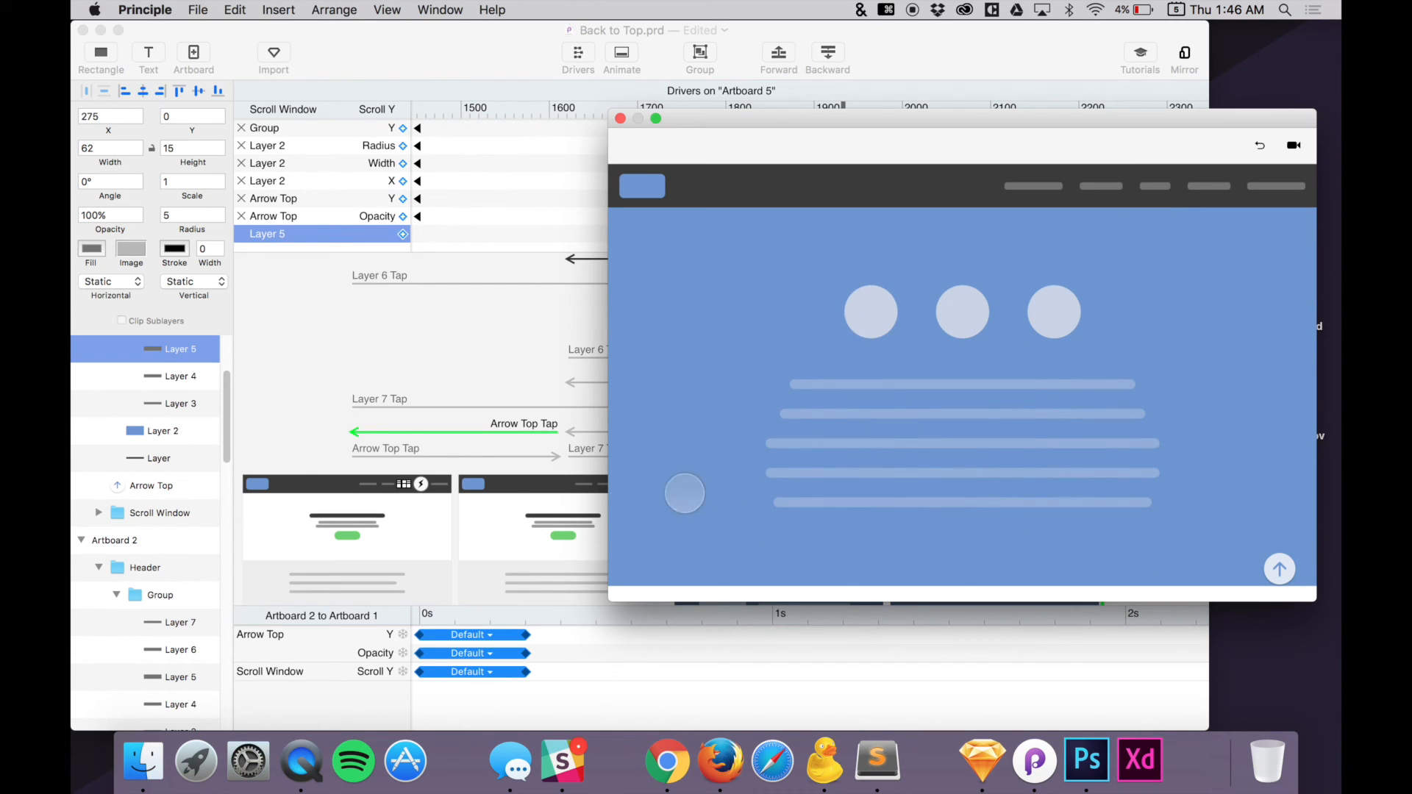
Enlarge the preview window and test jumping between sections with the second, third and first header links, ending on the third
left_click_drag(610, 597, 264, 704)
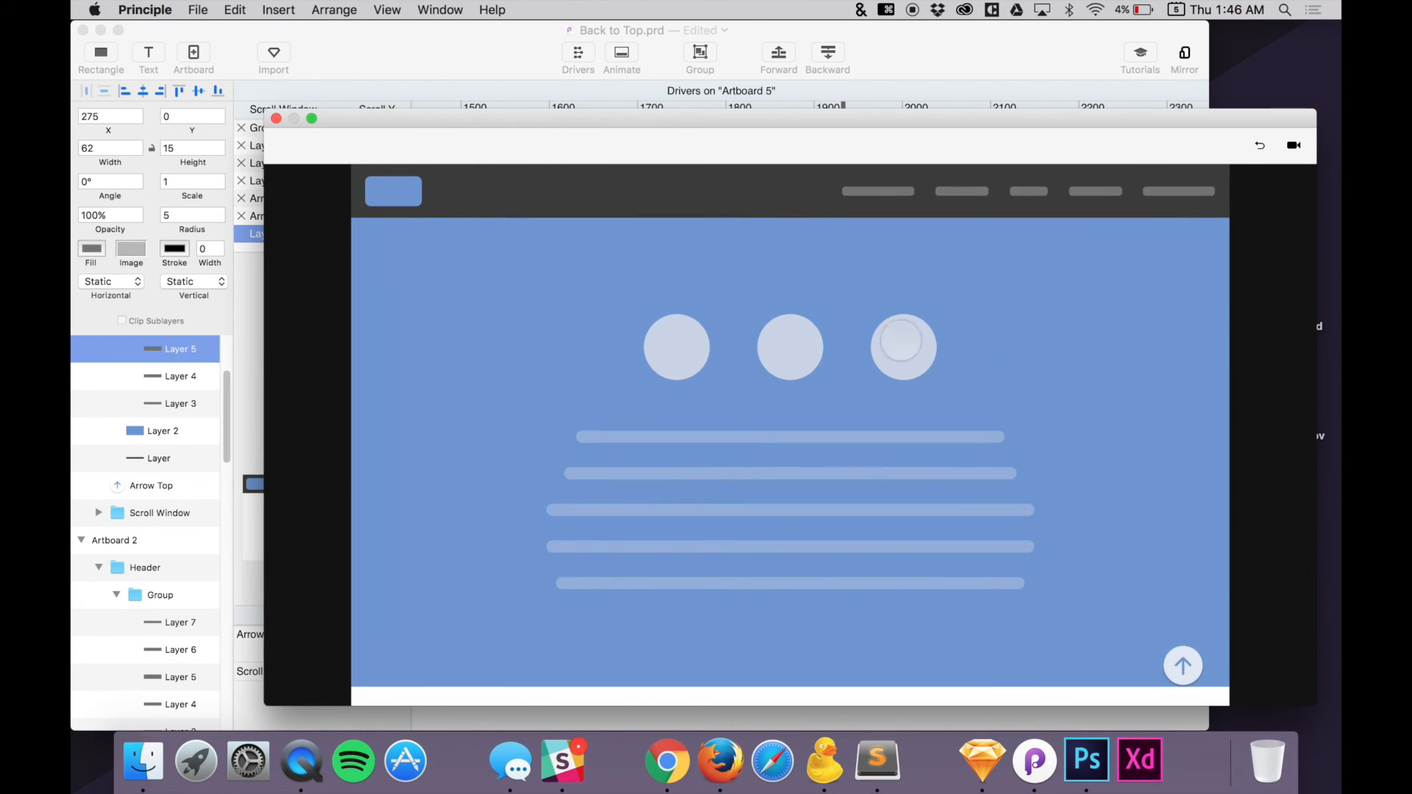
left_click(960, 194)
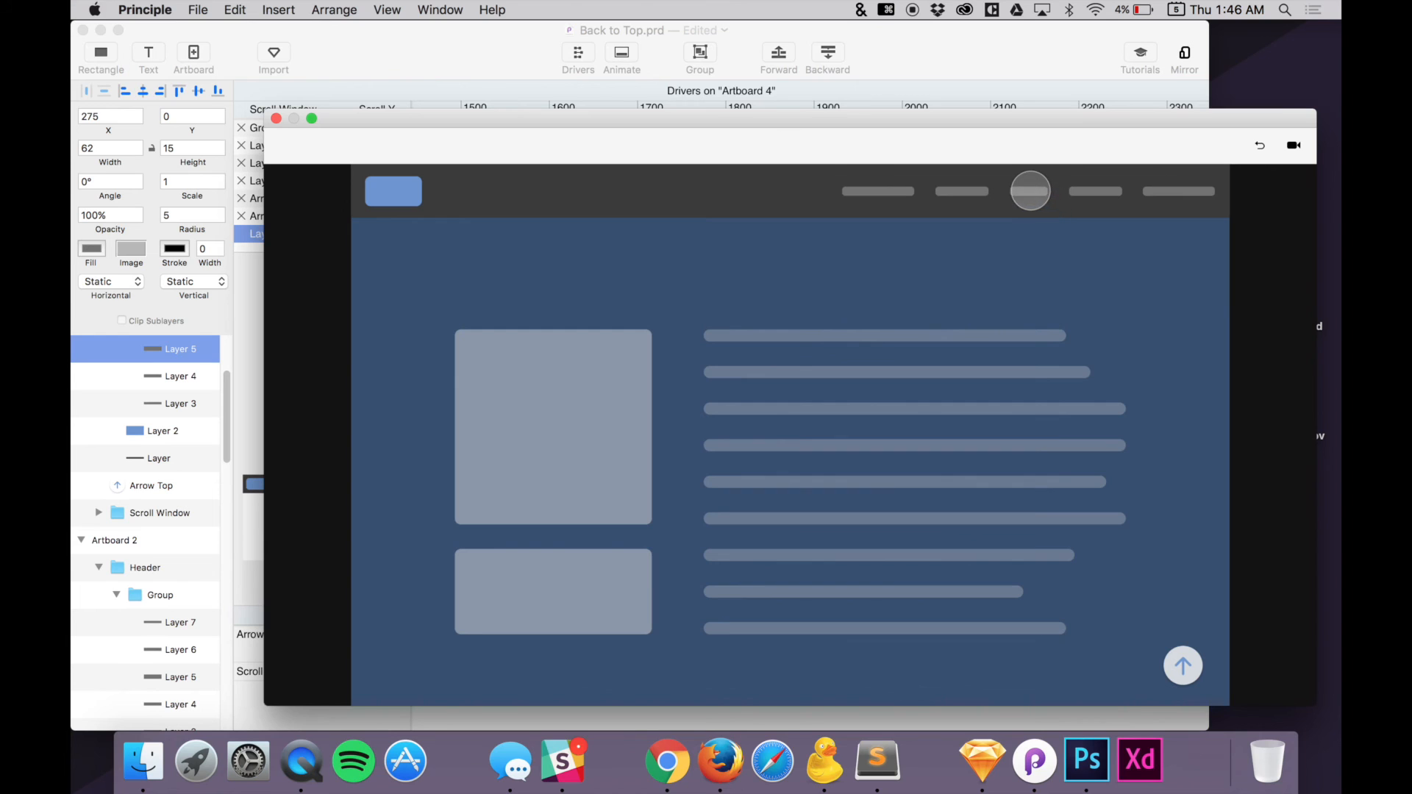
left_click(1029, 191)
left_click(894, 190)
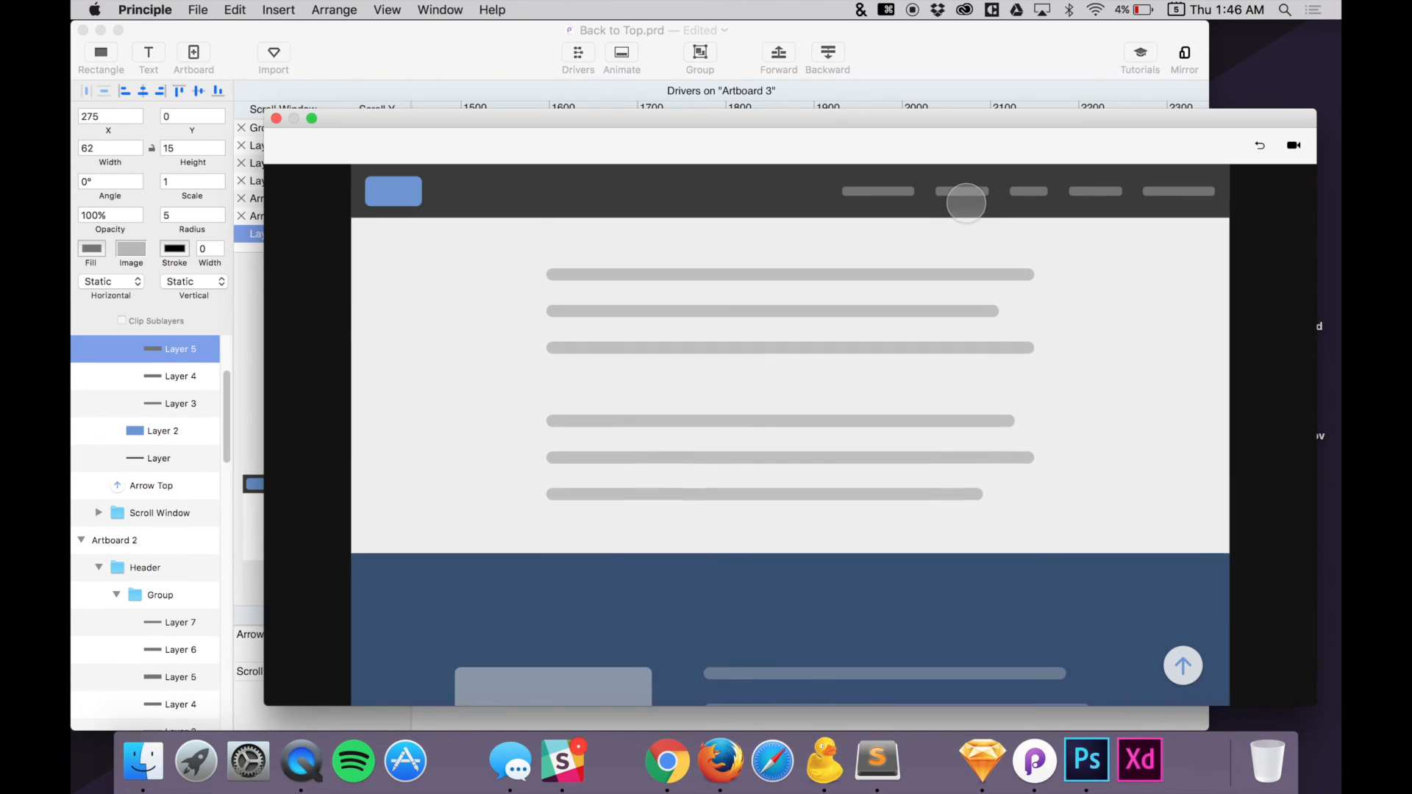
left_click(1031, 193)
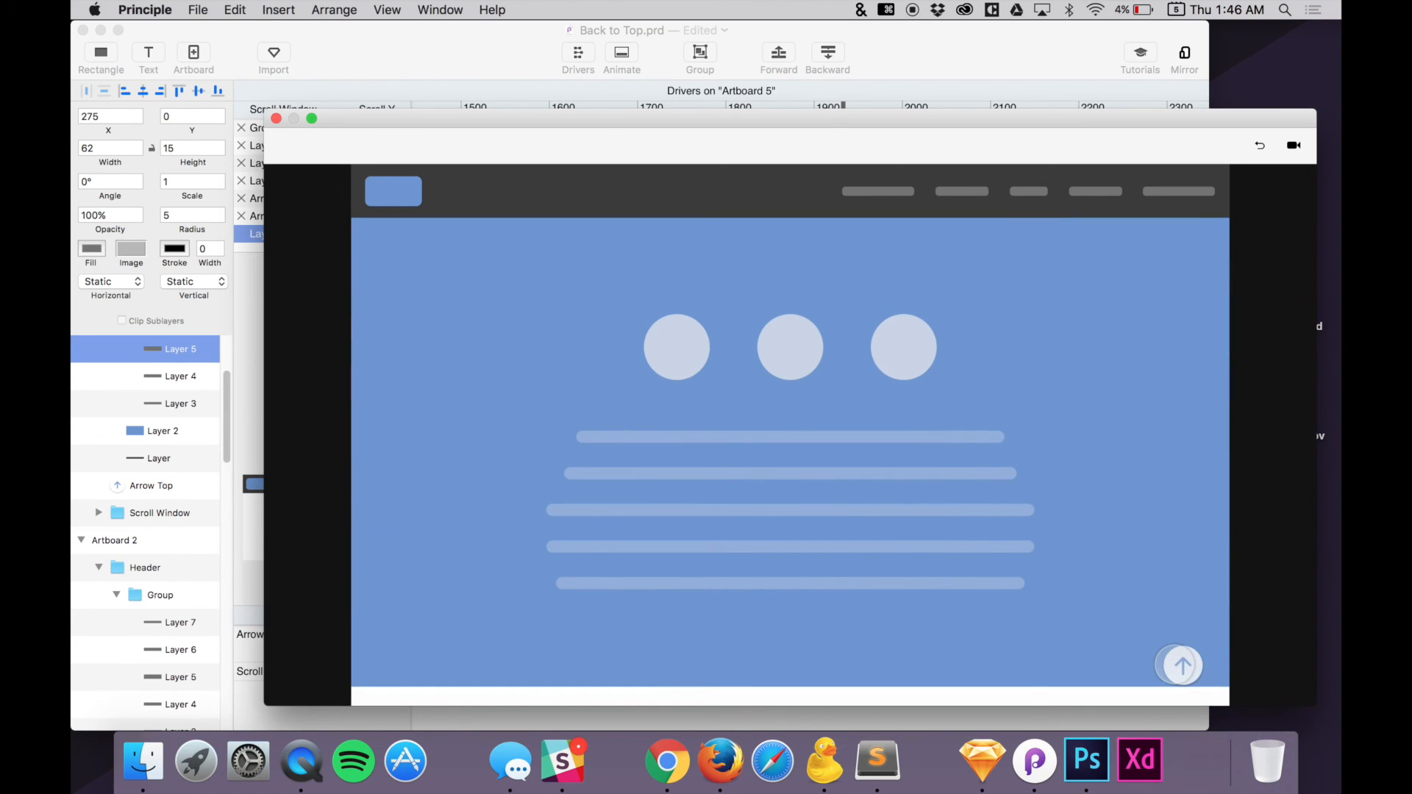
Test the back-to-top arrow from the light blue section, plus the first and second header links, in the preview
scroll(1149, 542, "up", 2)
scroll(1150, 543, "down", 1)
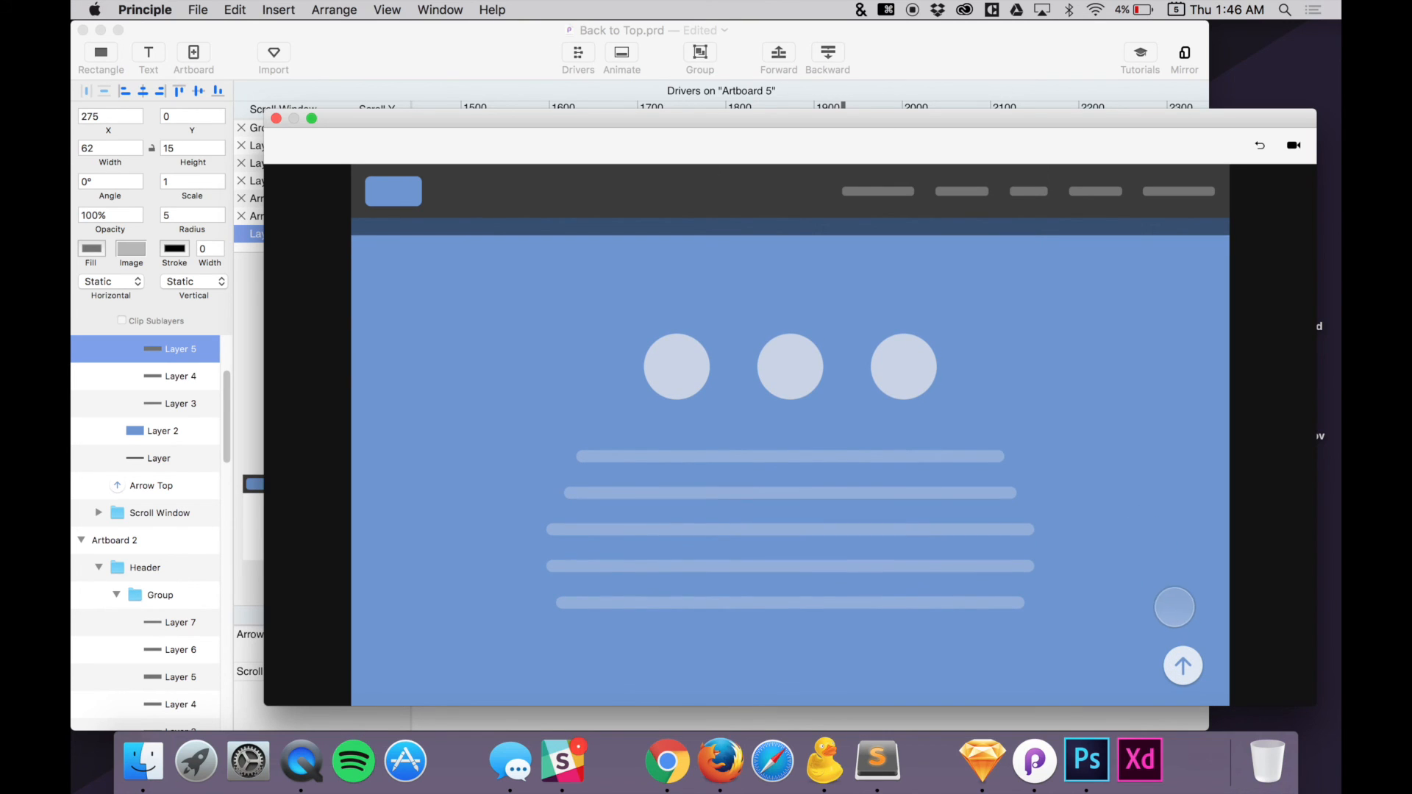
left_click(1184, 671)
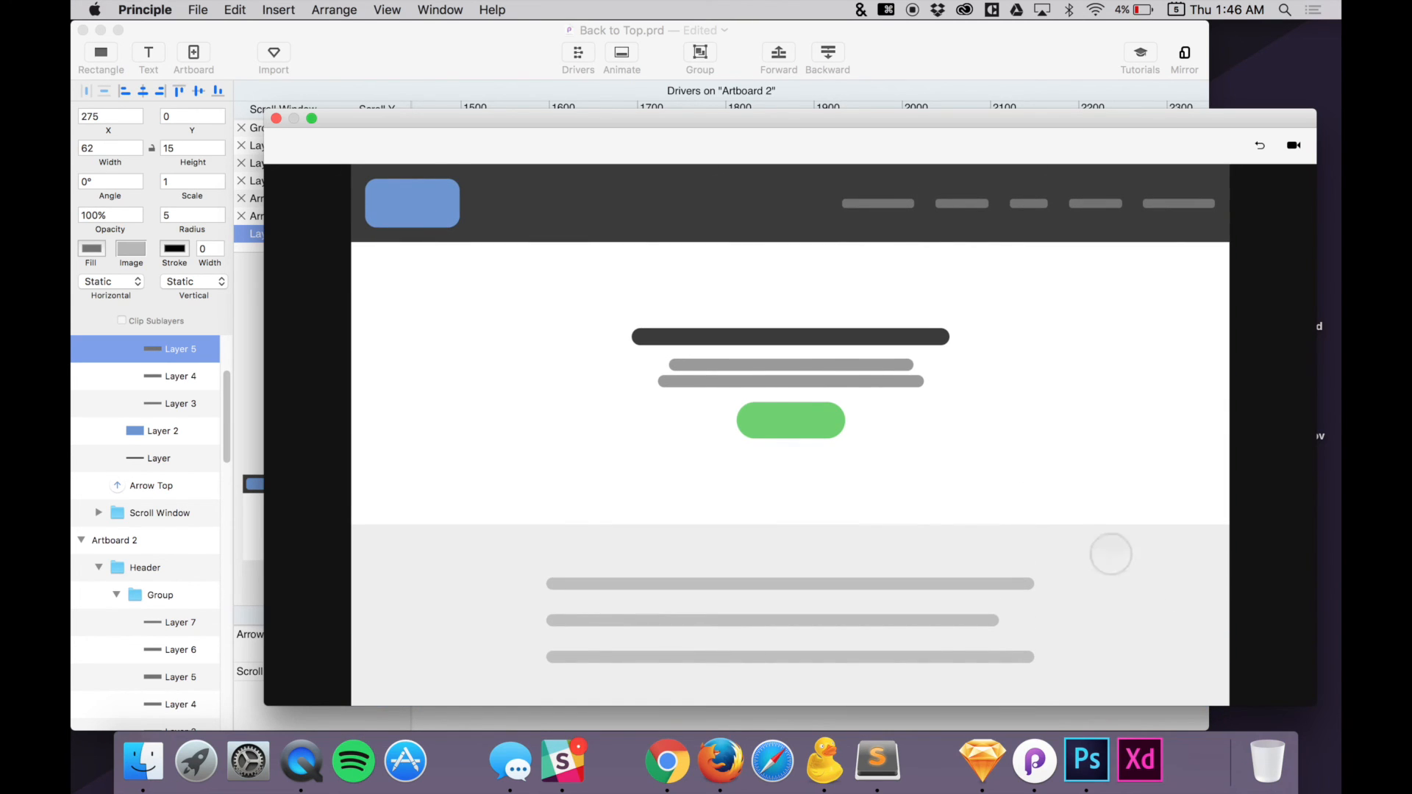
left_click(886, 197)
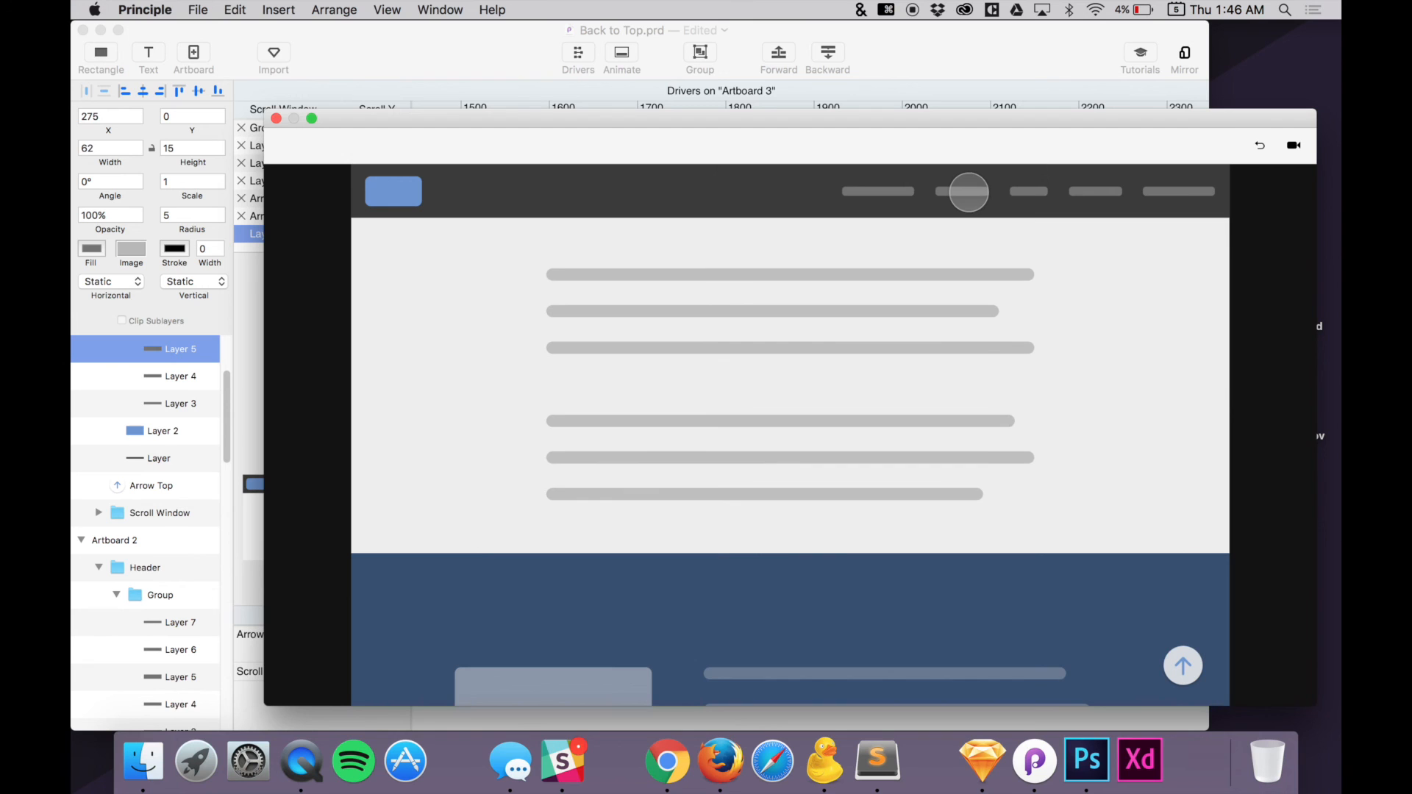
left_click(965, 192)
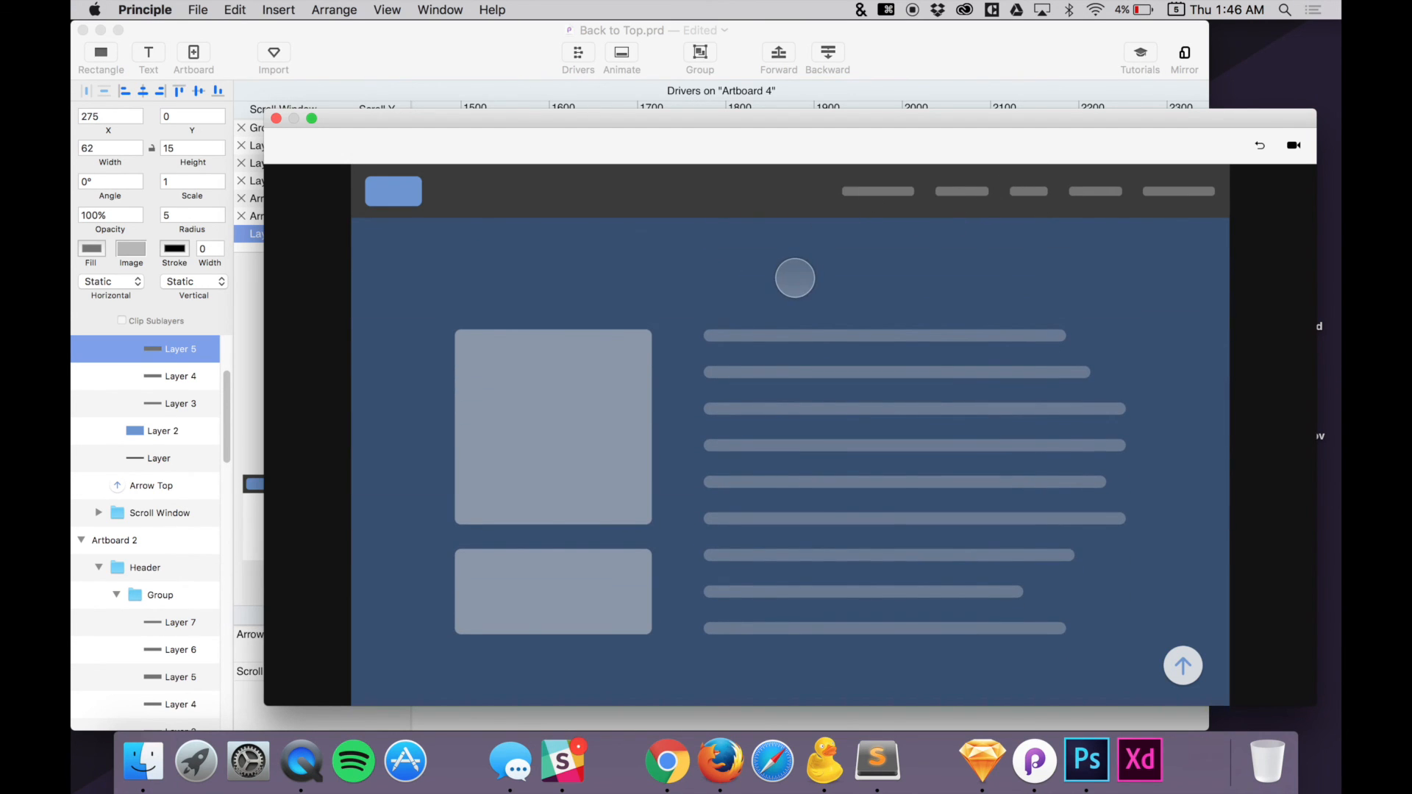
Scroll the previewed page down and back up to the top repeatedly to check the header's resizing from Artboard 4
scroll(795, 278, "down", 6)
scroll(795, 278, "up", 3)
scroll(795, 278, "up", 5)
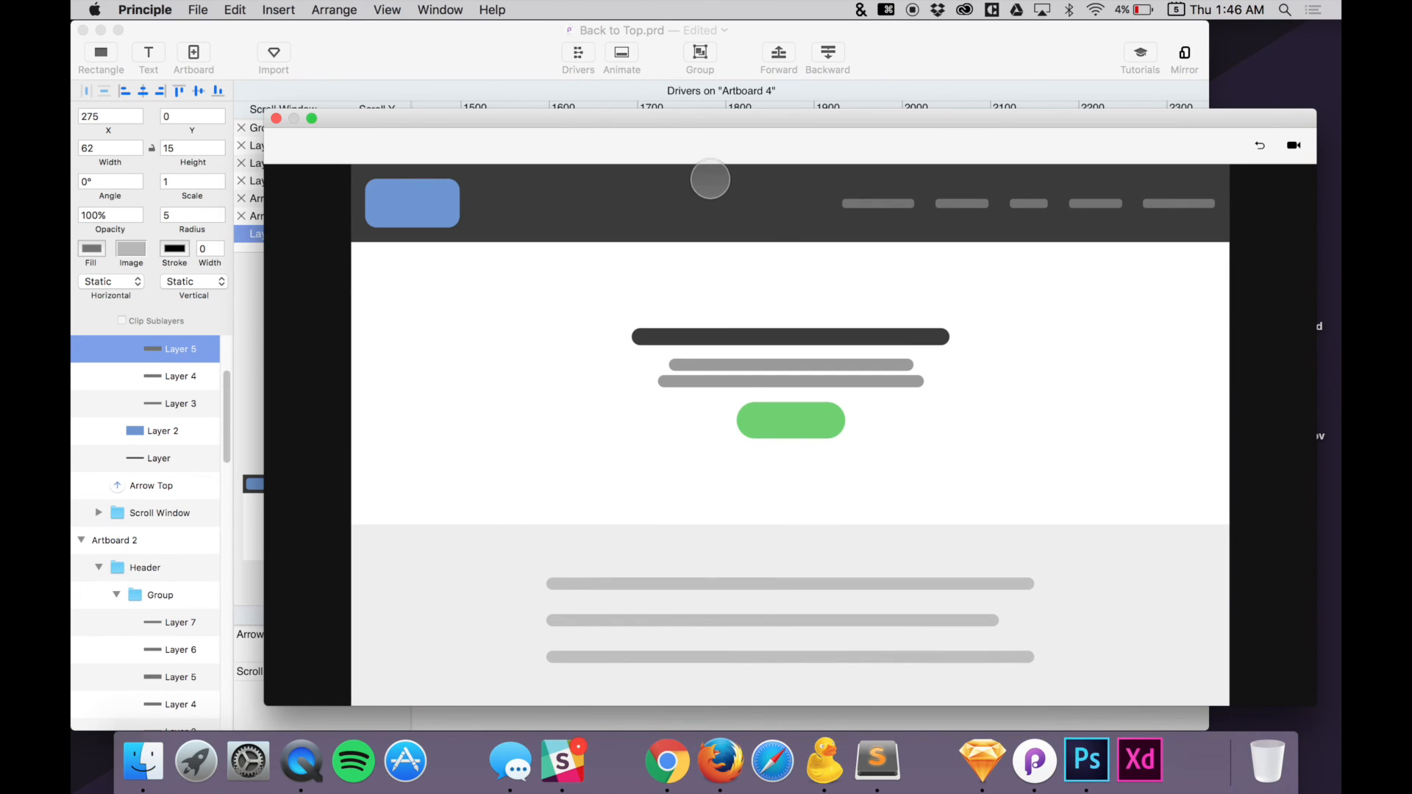
scroll(536, 245, "down", 5)
scroll(536, 248, "up", 5)
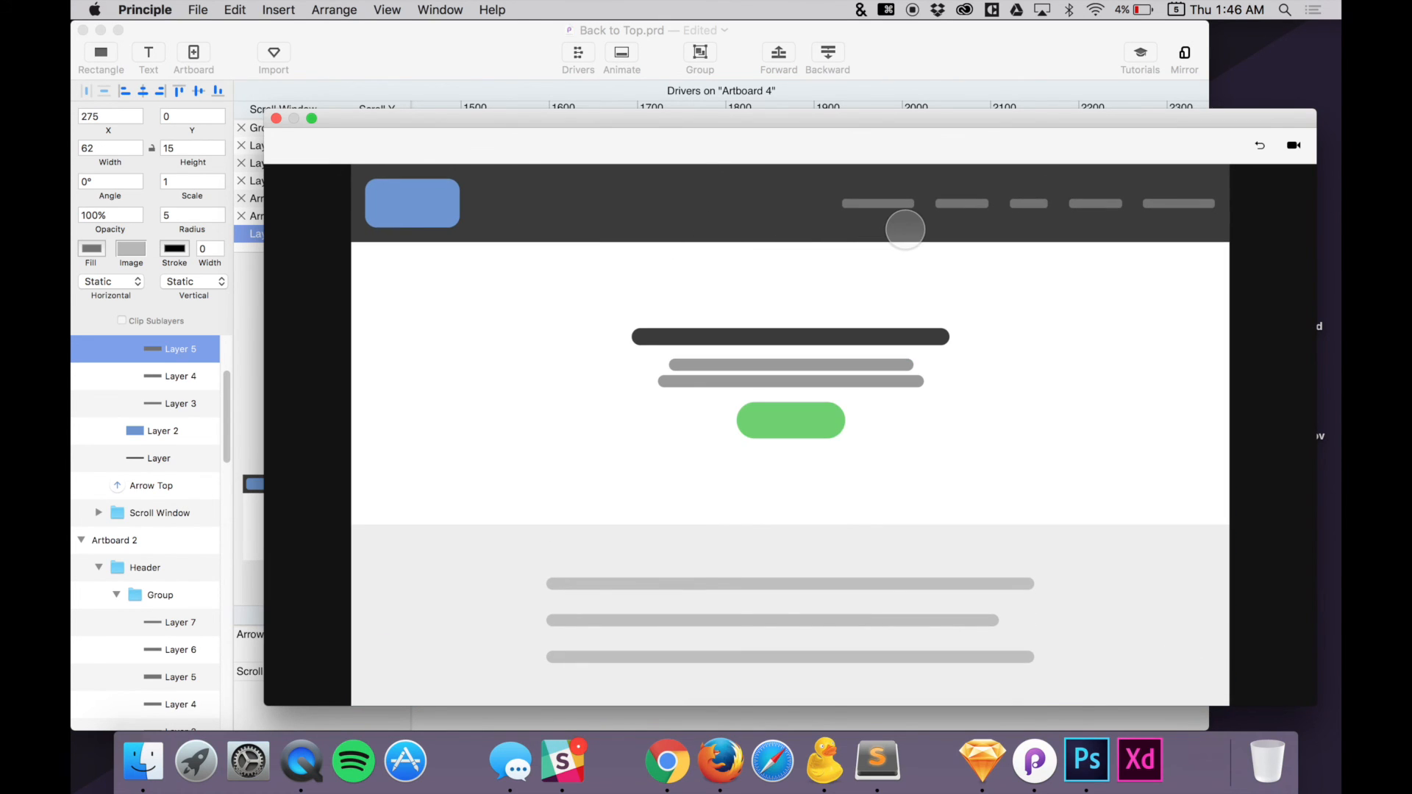
Test the back-to-top arrow twice from scrolled positions, and the jumps of the second and third header links
scroll(940, 334, "down", 3)
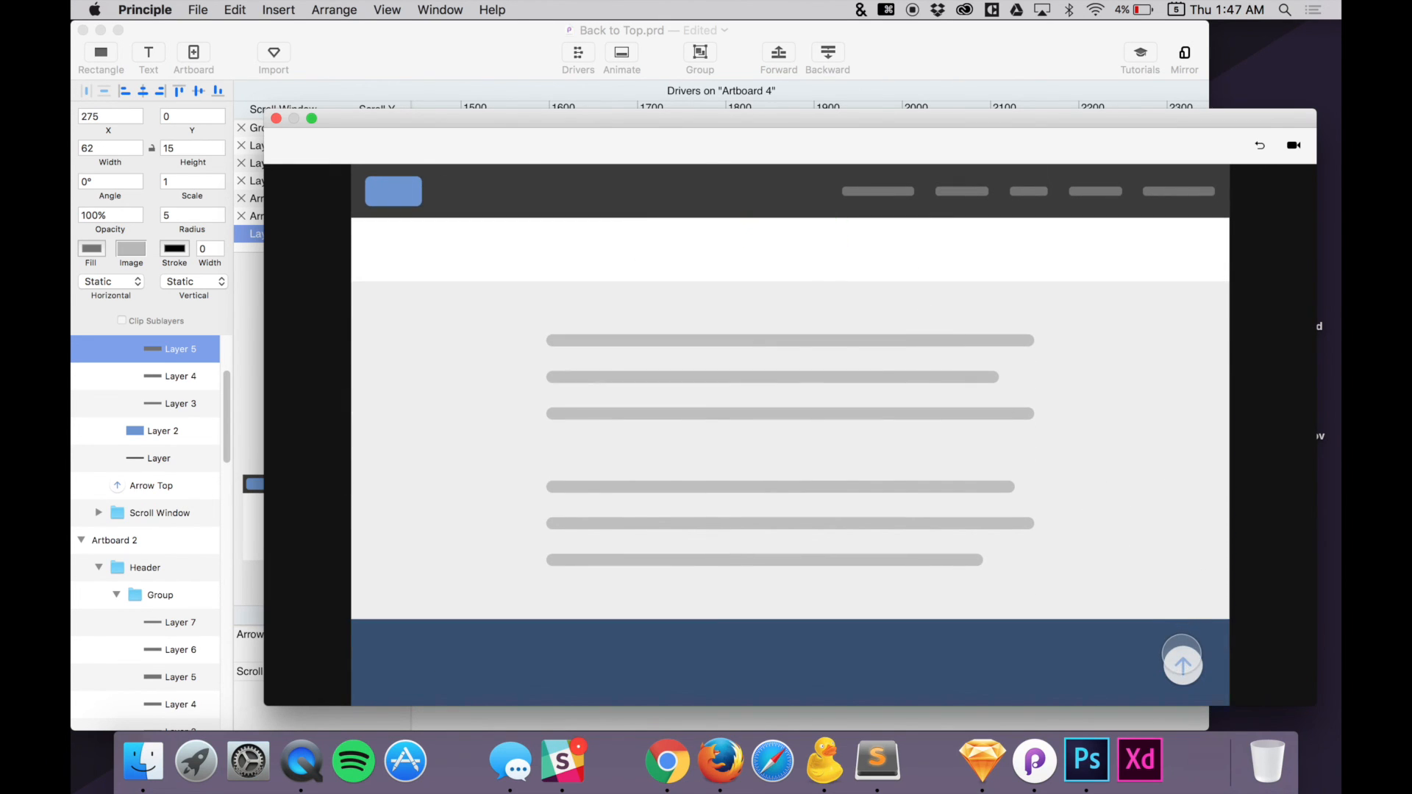
left_click(1182, 653)
scroll(1162, 627, "down", 4)
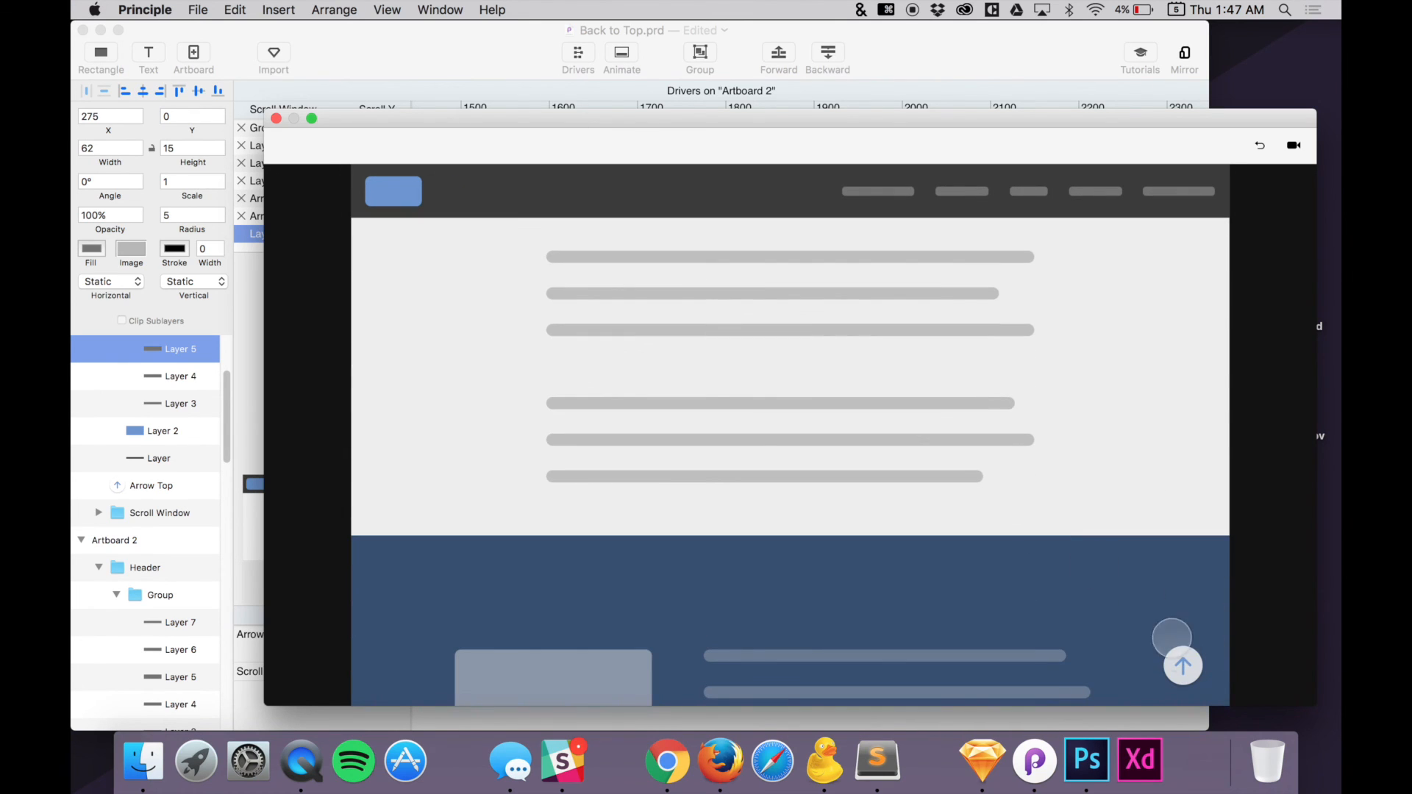
left_click(1184, 666)
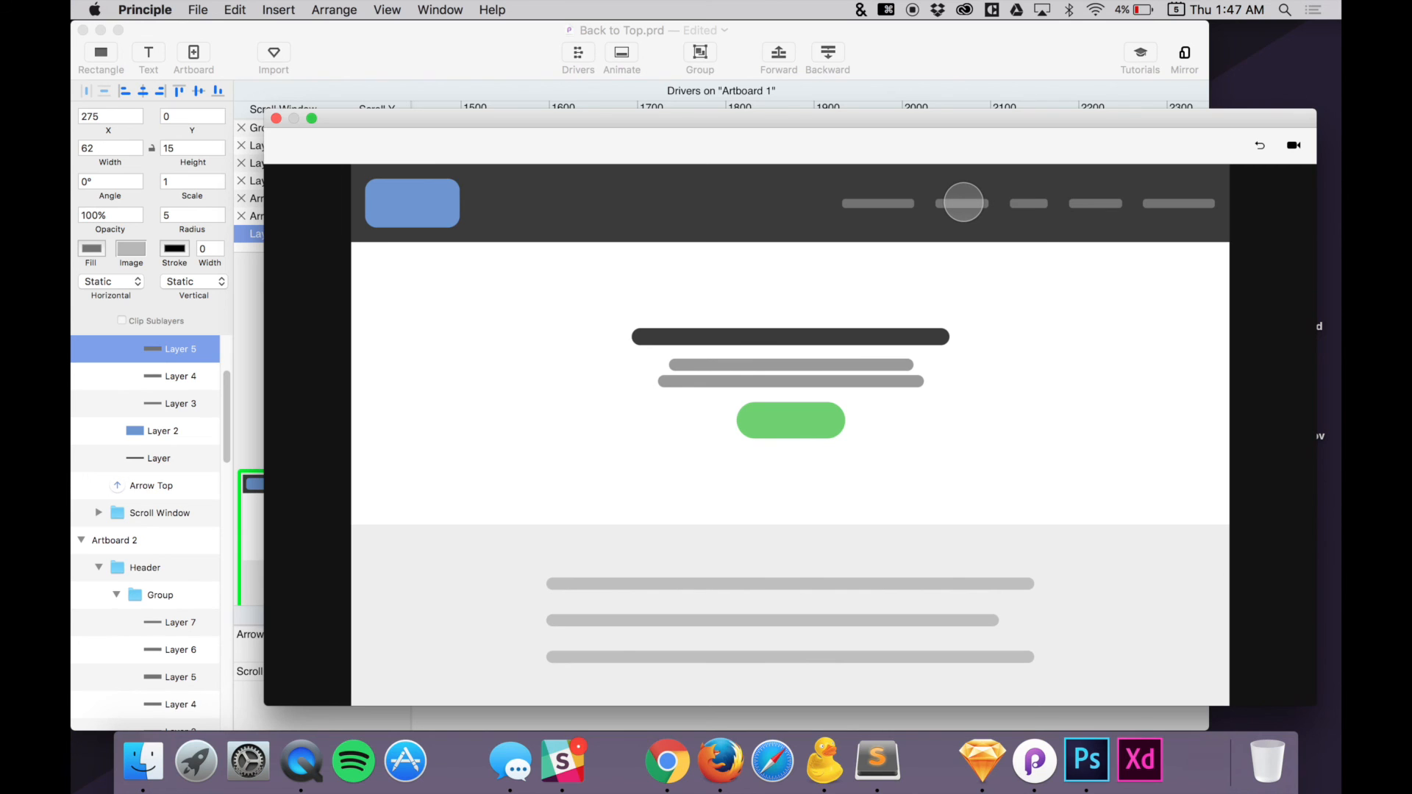
scroll(963, 202, "down", 5)
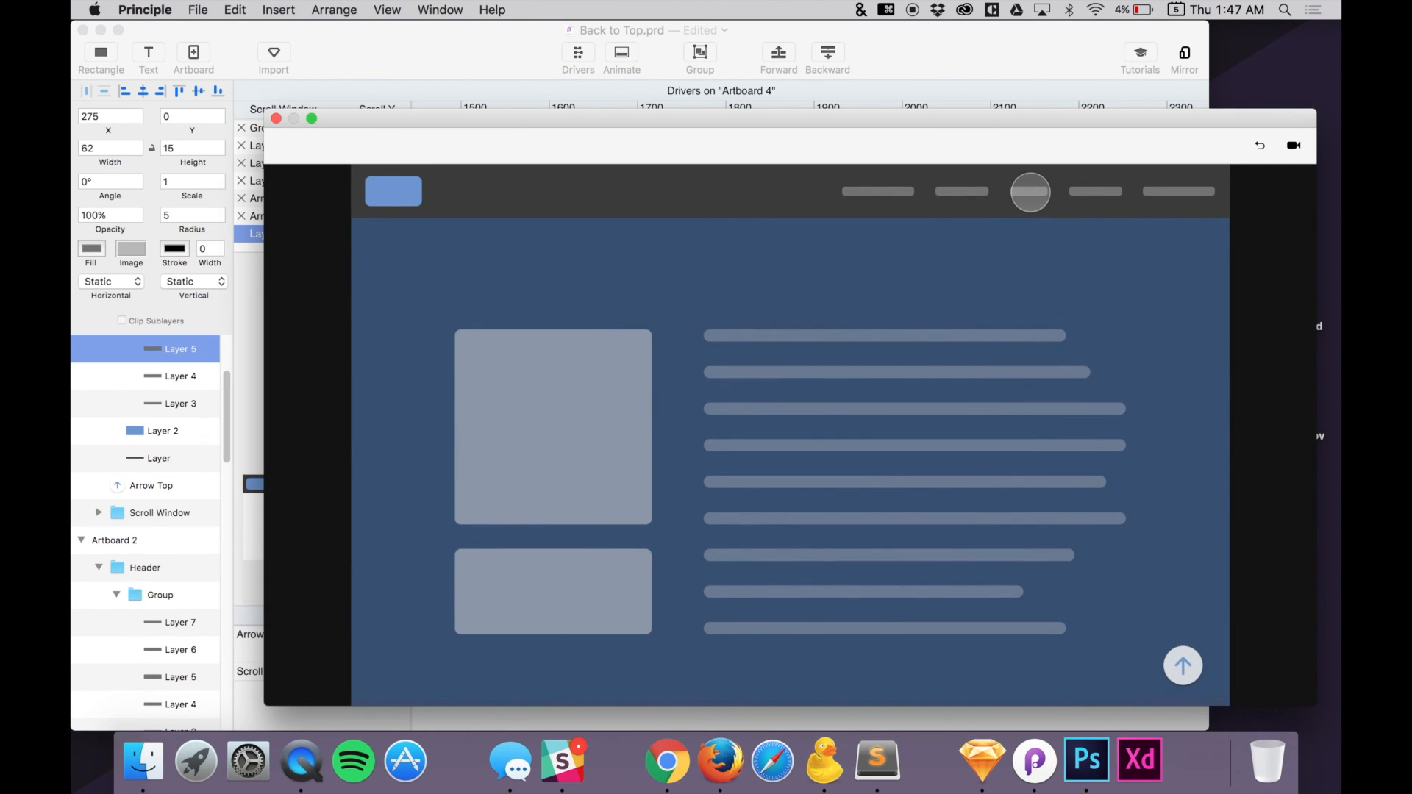
left_click(1030, 192)
scroll(977, 351, "up", 3)
Return to the editor and examine Artboard 5's header driver keyframes at the start of the Scroll Y timeline
left_click(968, 45)
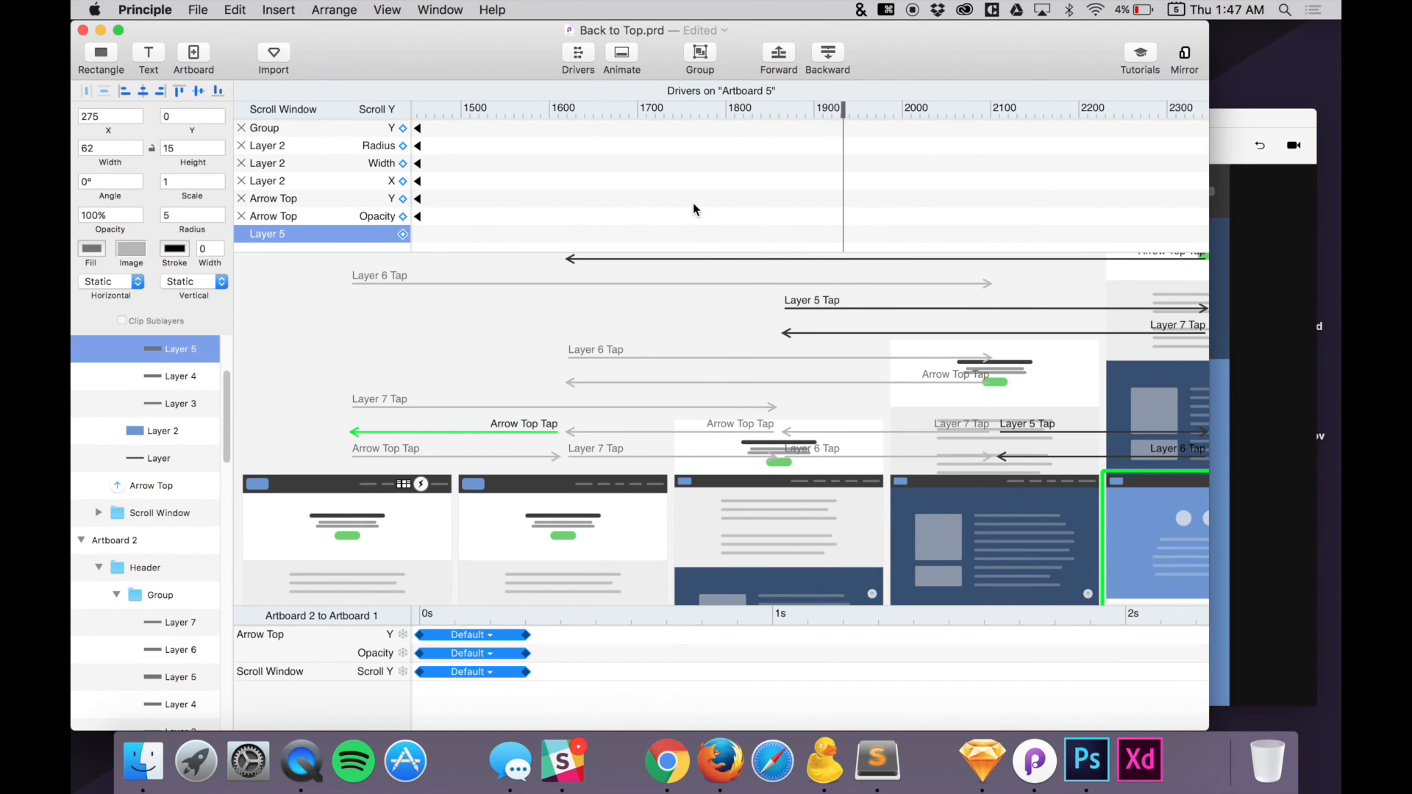
scroll(693, 205, "left", 10)
scroll(693, 206, "up", 5)
scroll(693, 210, "left", 20)
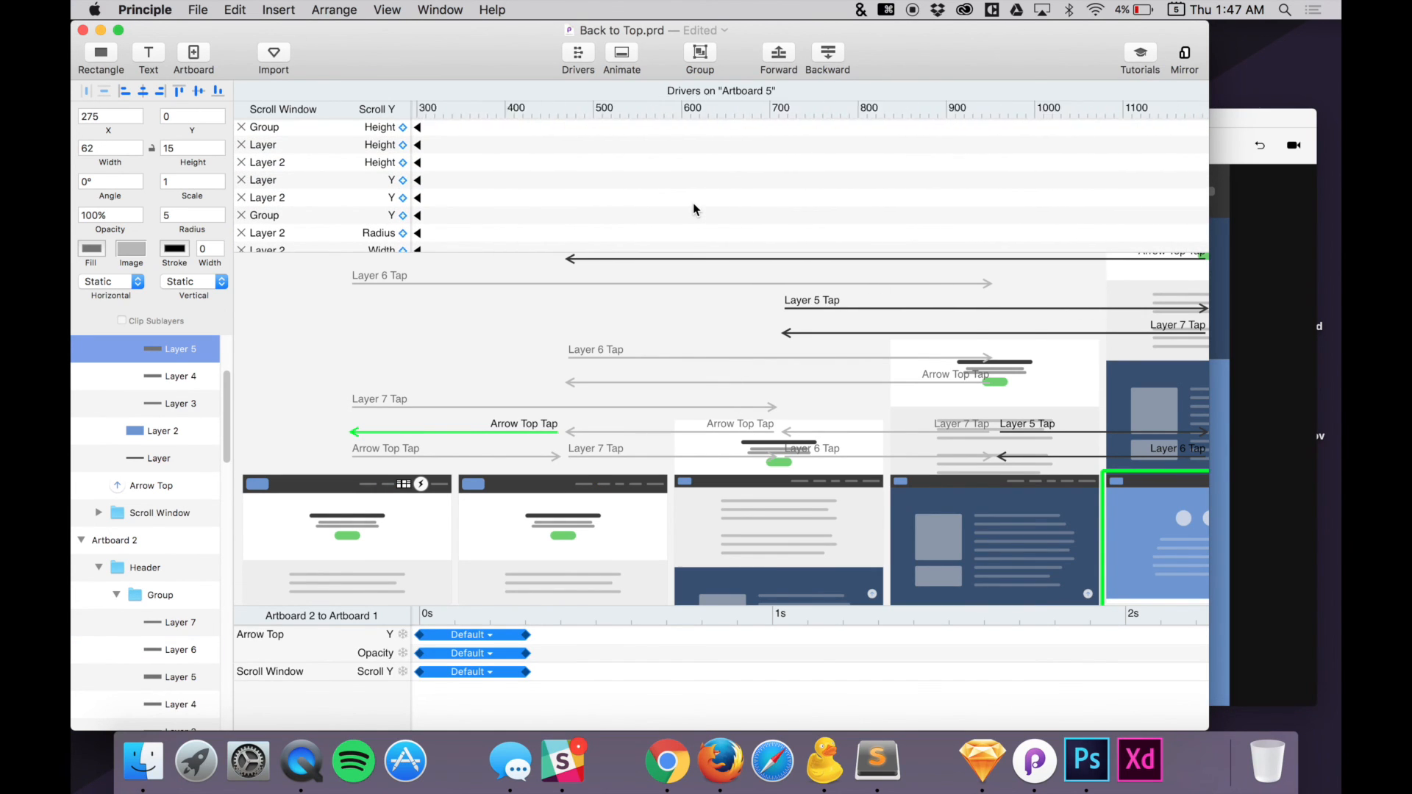
scroll(560, 231, "left", 5)
scroll(746, 224, "right", 8)
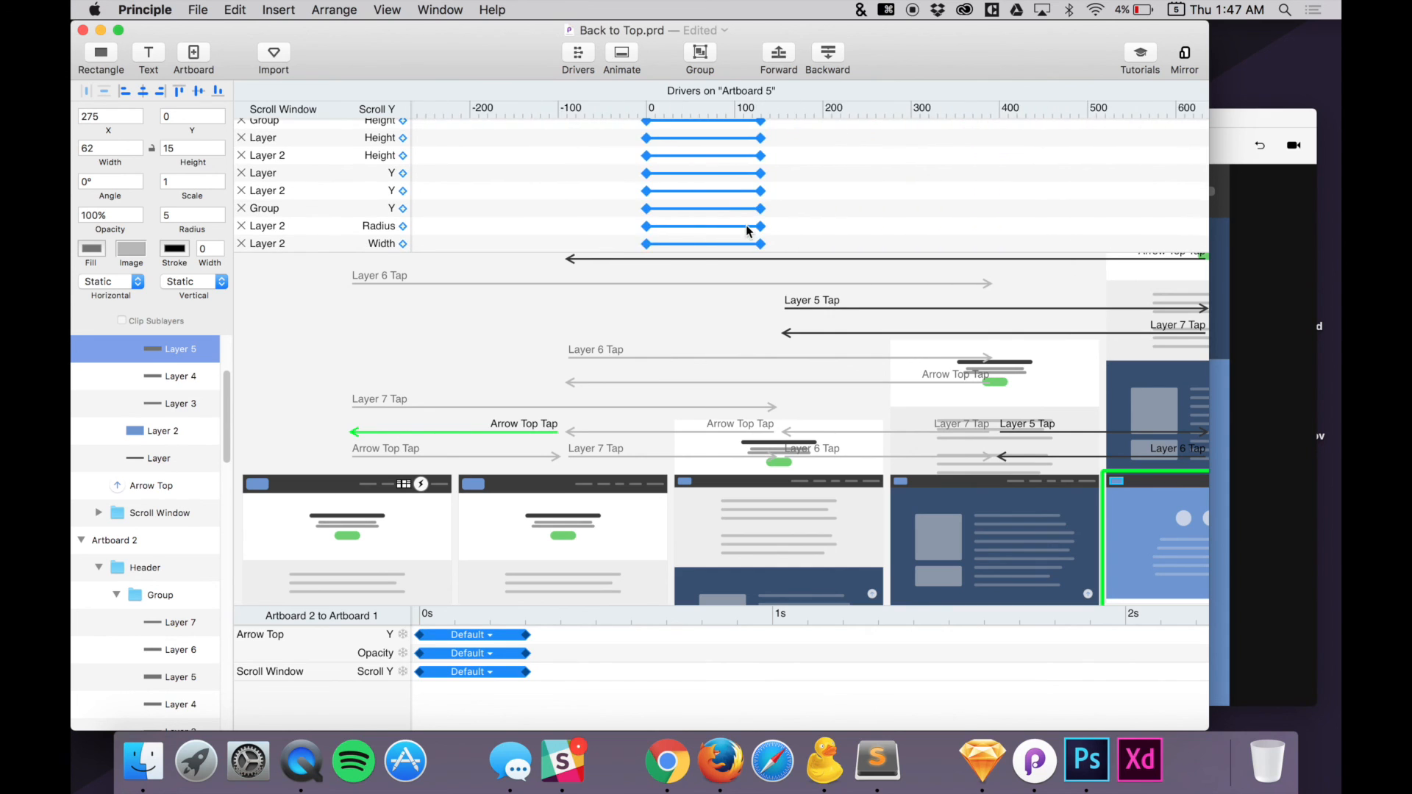
Bring the preview window forward and scroll Artboard 5's page to check how the header expands and shrinks
mouse_move(1230, 118)
left_mouse_down()
mouse_move(1141, 69)
mouse_move(1162, 120)
mouse_move(1246, 119)
left_mouse_up()
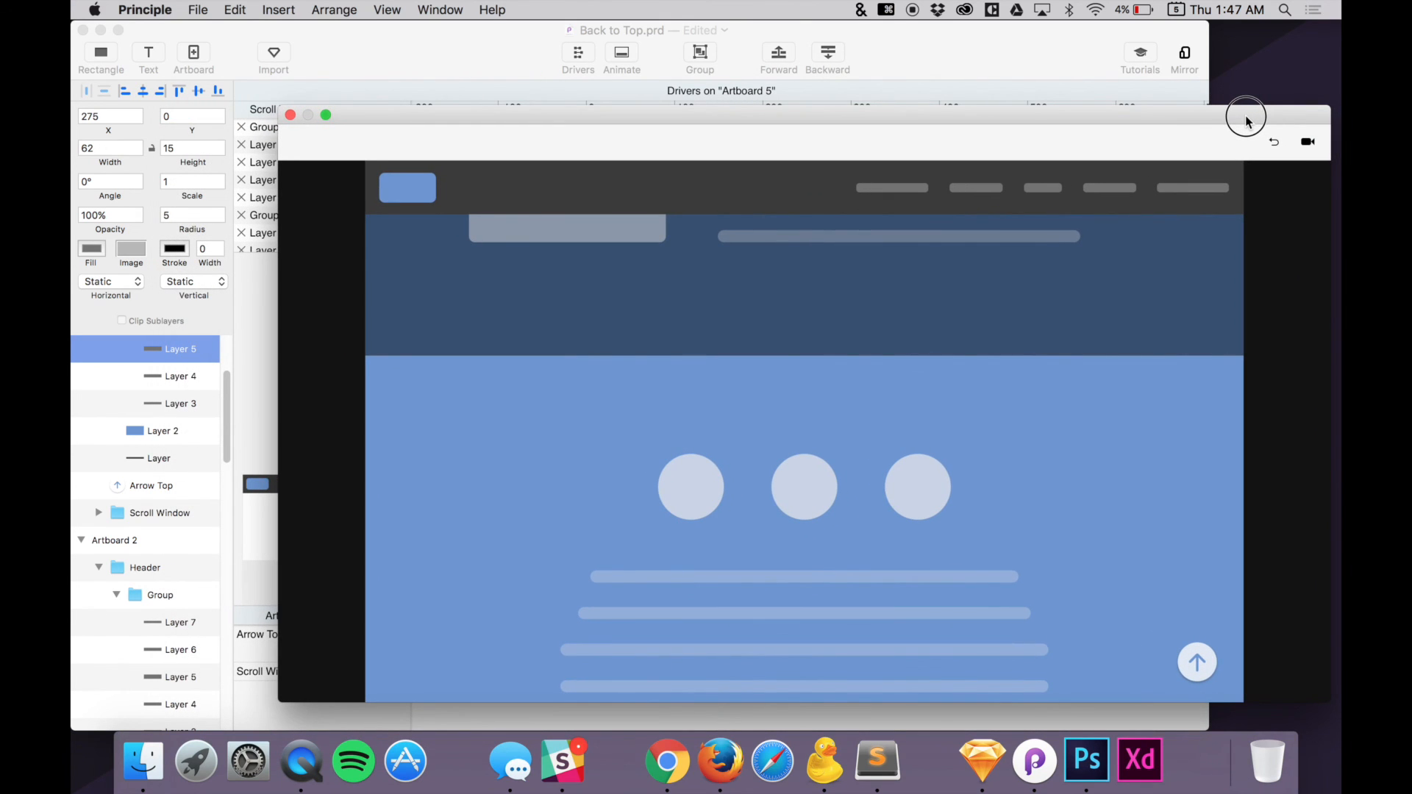
scroll(1018, 438, "up", 10)
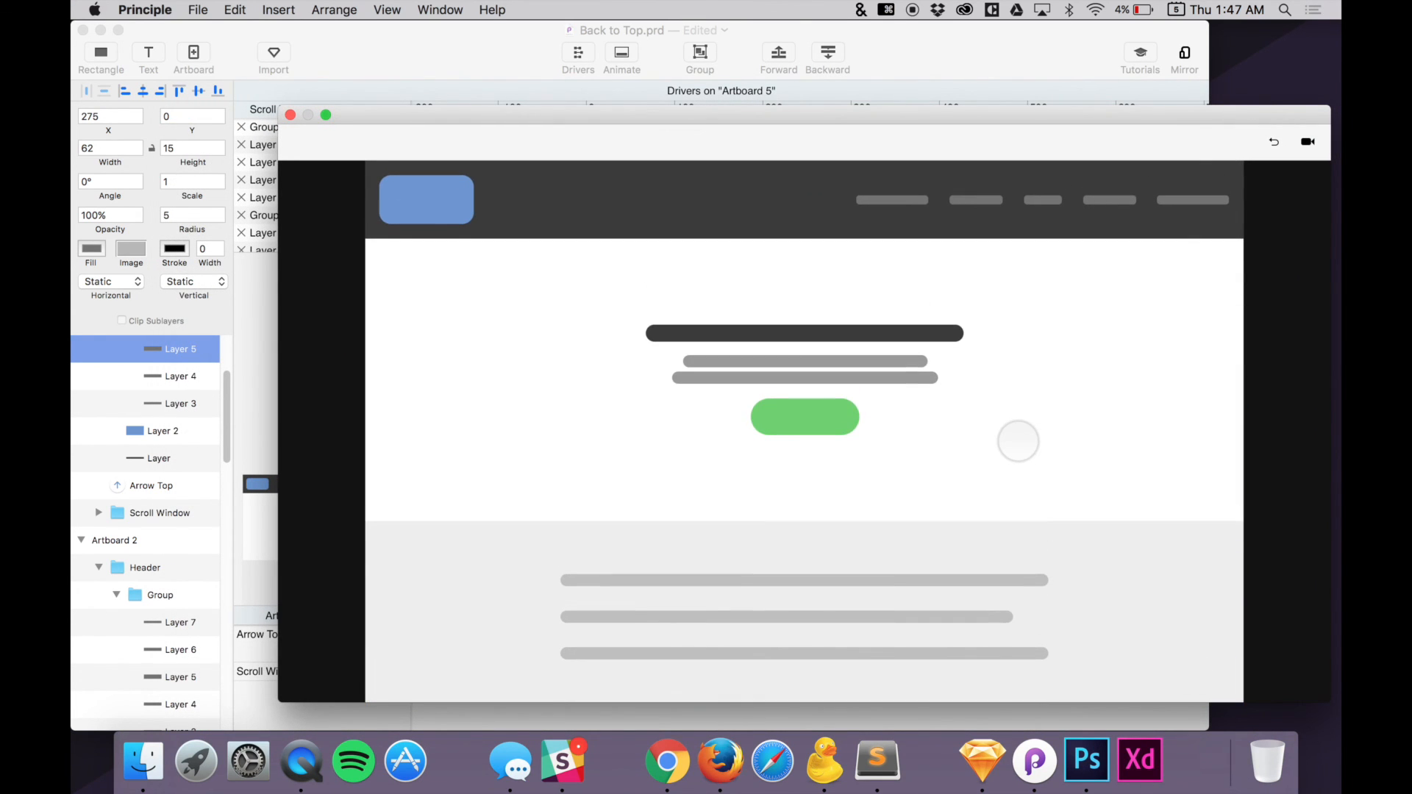
scroll(857, 388, "down", 5)
scroll(857, 388, "up", 5)
Reposition the preview window and return to the editor to review all five artboards and their Tap transitions together
left_click_drag(929, 117, 894, 107)
left_click(908, 61)
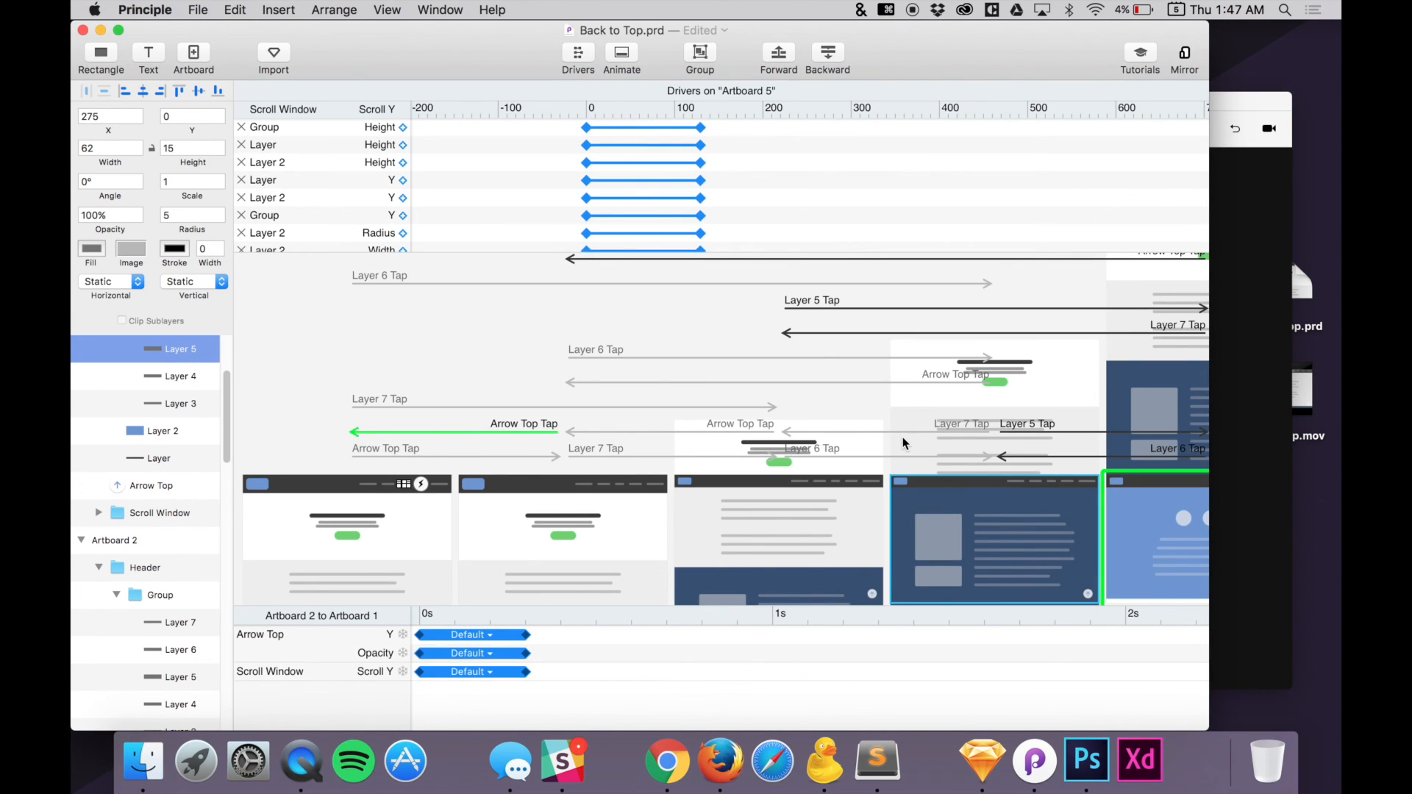
scroll(903, 442, "down", 3)
key("super+minus")
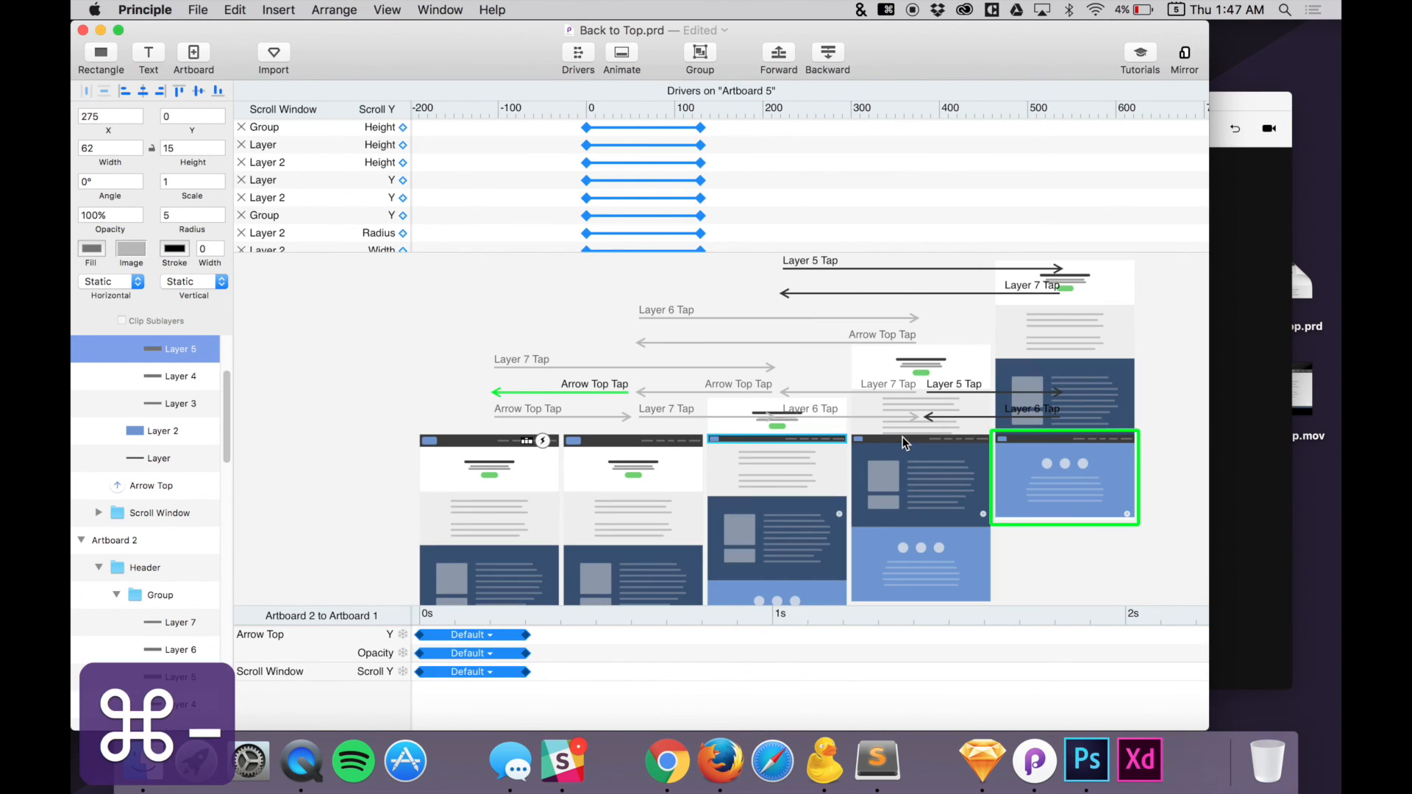